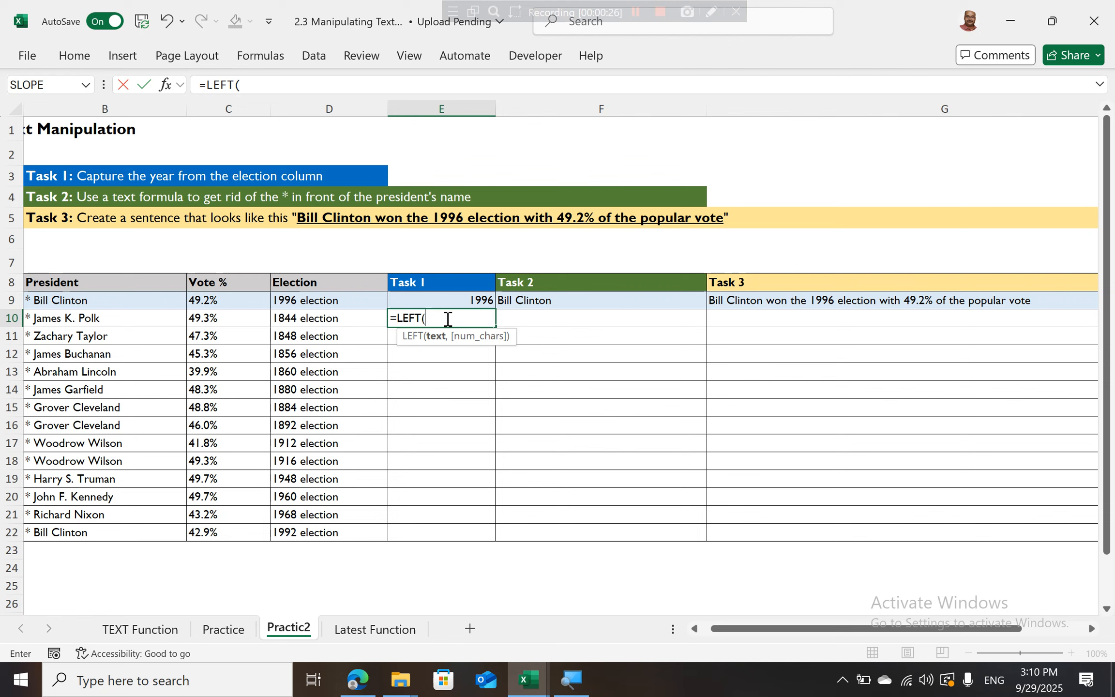
Complete the Task 1 formula in E10 as =LEFT(D10,4) and fill it down through E22.
{"action": "left_click", "coordinate": [319, 321]}
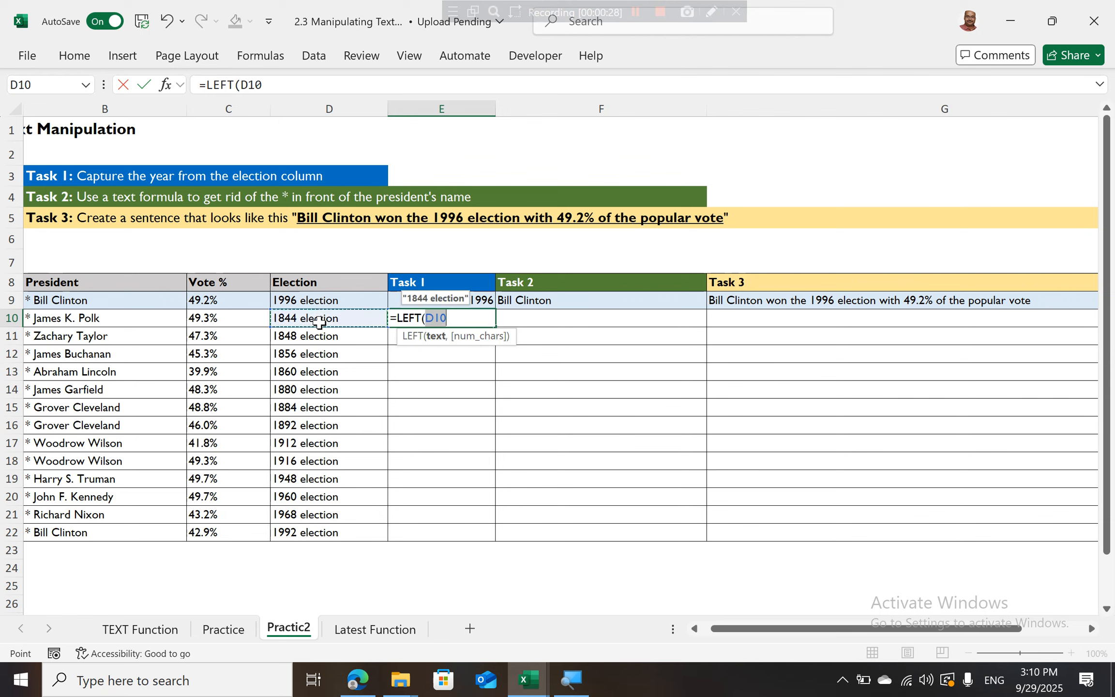
{"action": "type", "text": ","}
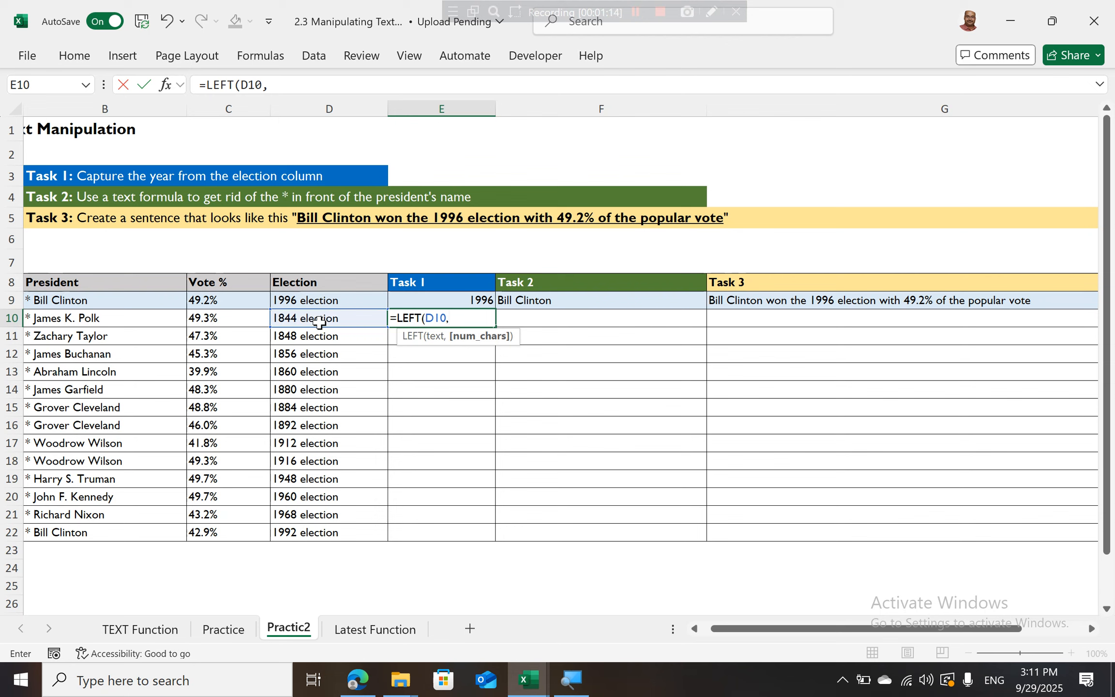
{"action": "type", "text": "4)"}
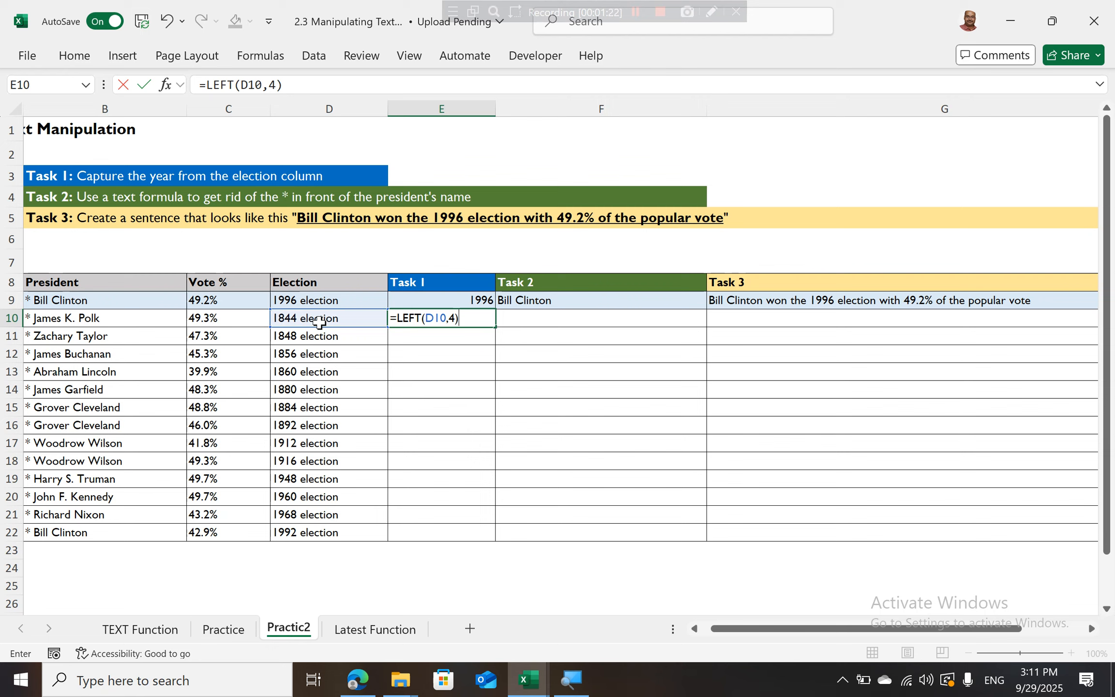
{"action": "key", "text": "Return"}
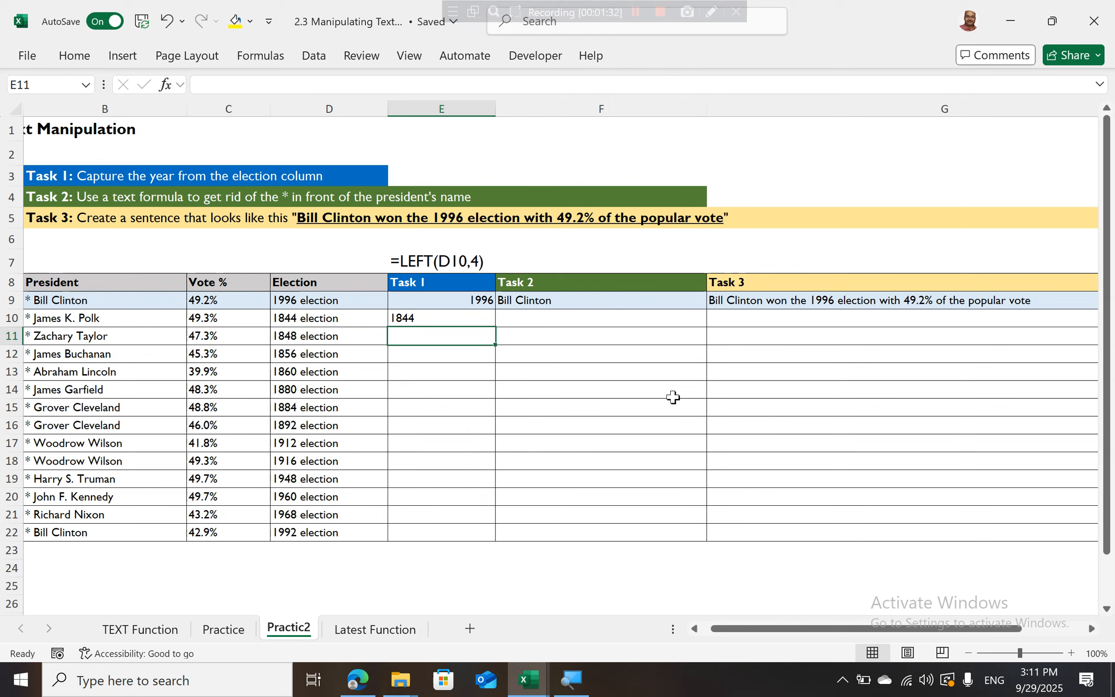
{"action": "key", "text": "Up"}
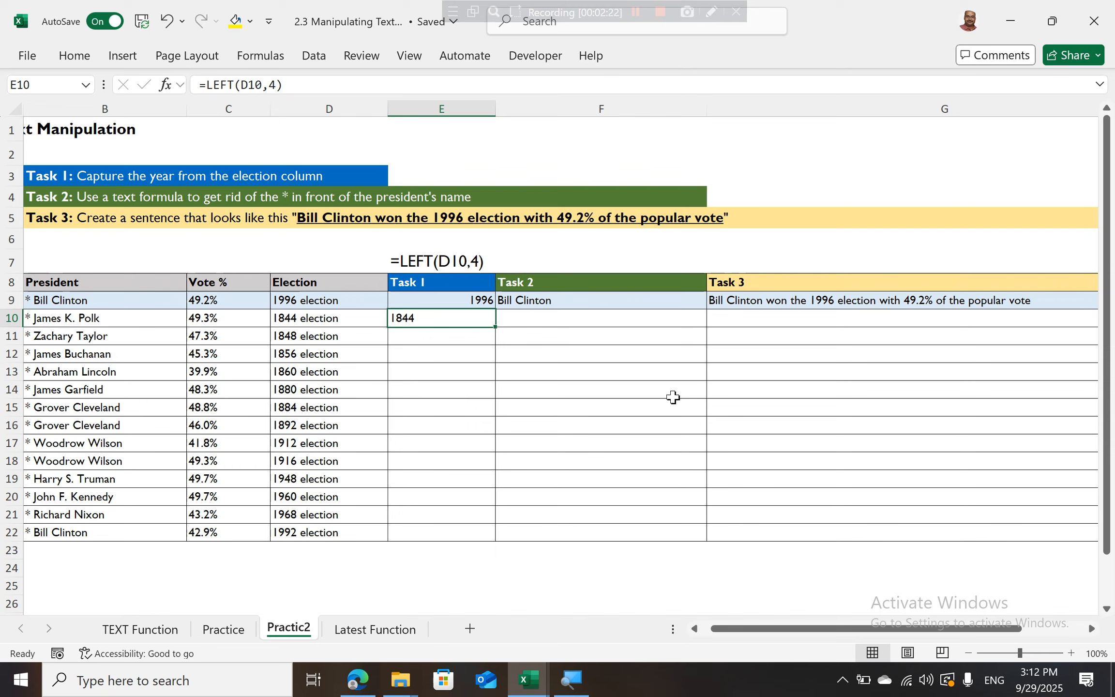
{"action": "double_click", "coordinate": [496, 328]}
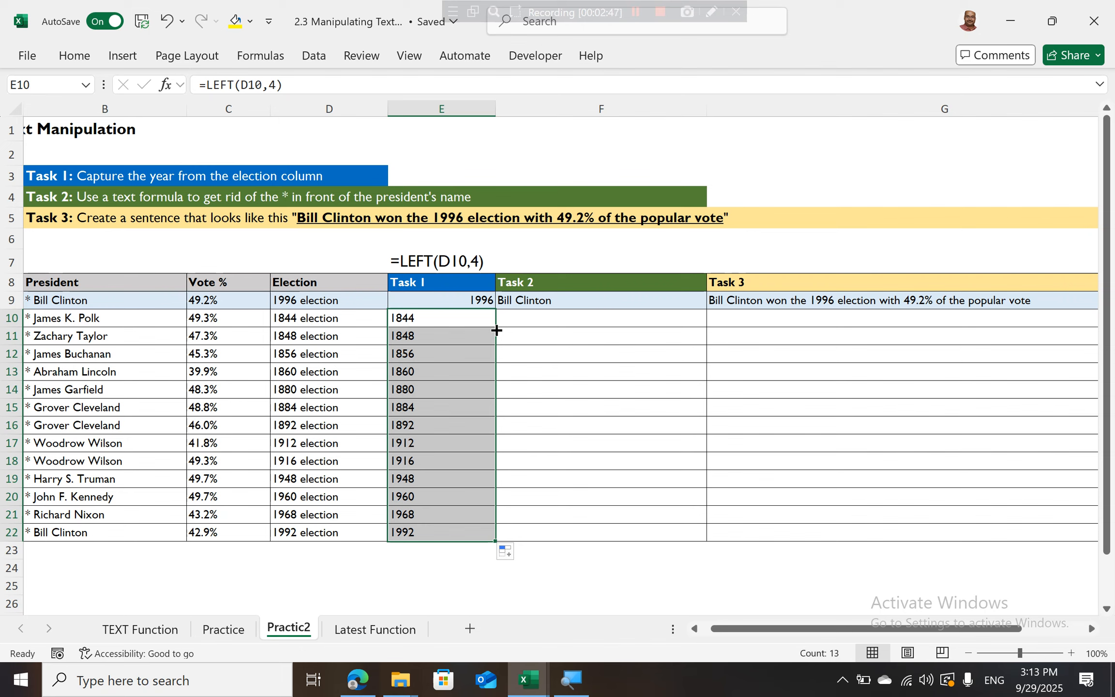
Enter =SUBSTITUTE(B10,"* ","") in F10 for Task 2 and fill it down through F22.
{"action": "left_click", "coordinate": [546, 319]}
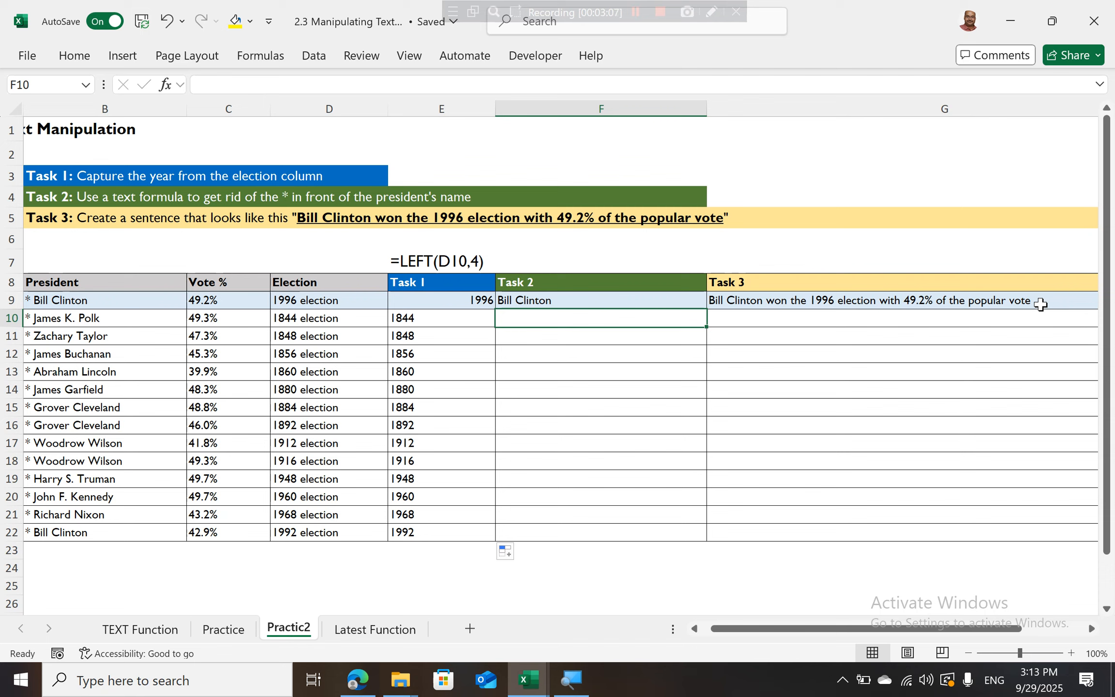
{"action": "type", "text": "="}
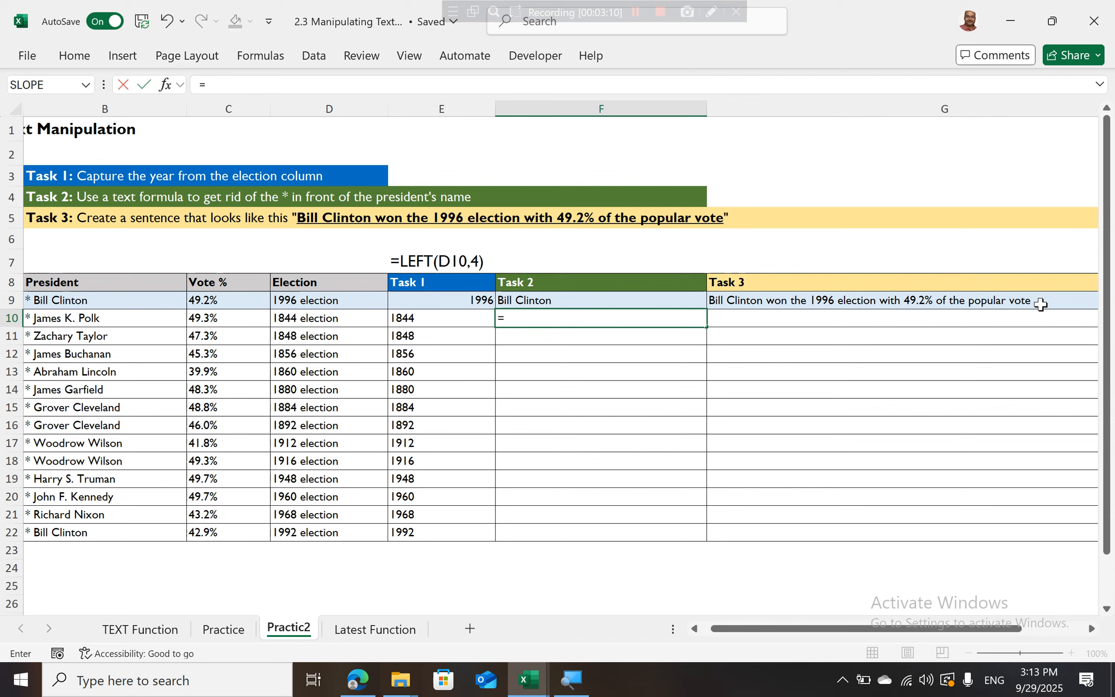
{"action": "left_click", "coordinate": [1040, 304]}
{"action": "type", "text": "su"}
{"action": "key", "text": "BackSpace"}
{"action": "key", "text": "BackSpace"}
{"action": "key", "text": "BackSpace"}
{"action": "key", "text": "BackSpace"}
{"action": "type", "text": "su"}
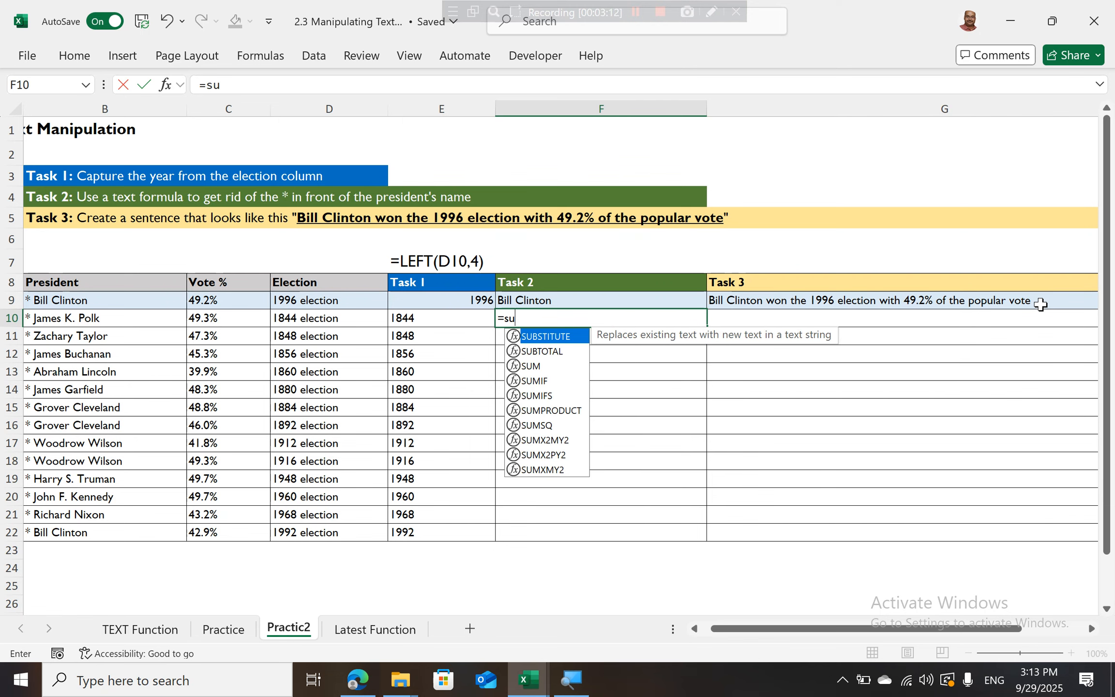
{"action": "key", "text": "Tab"}
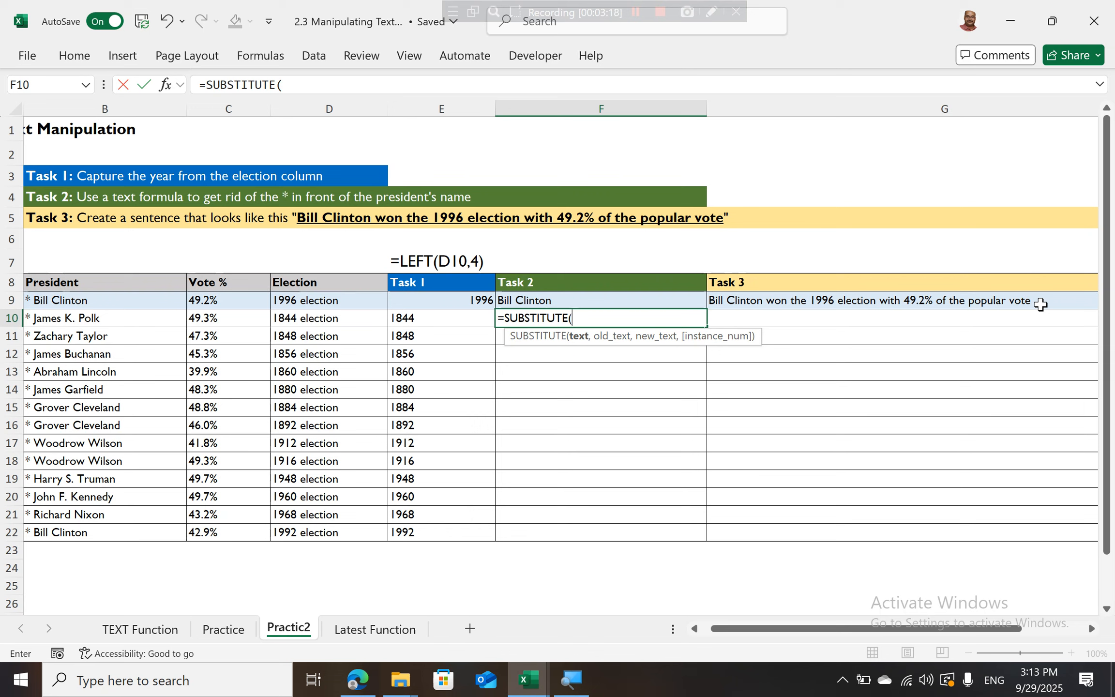
{"action": "left_click", "coordinate": [72, 314]}
{"action": "type", "text": ","}
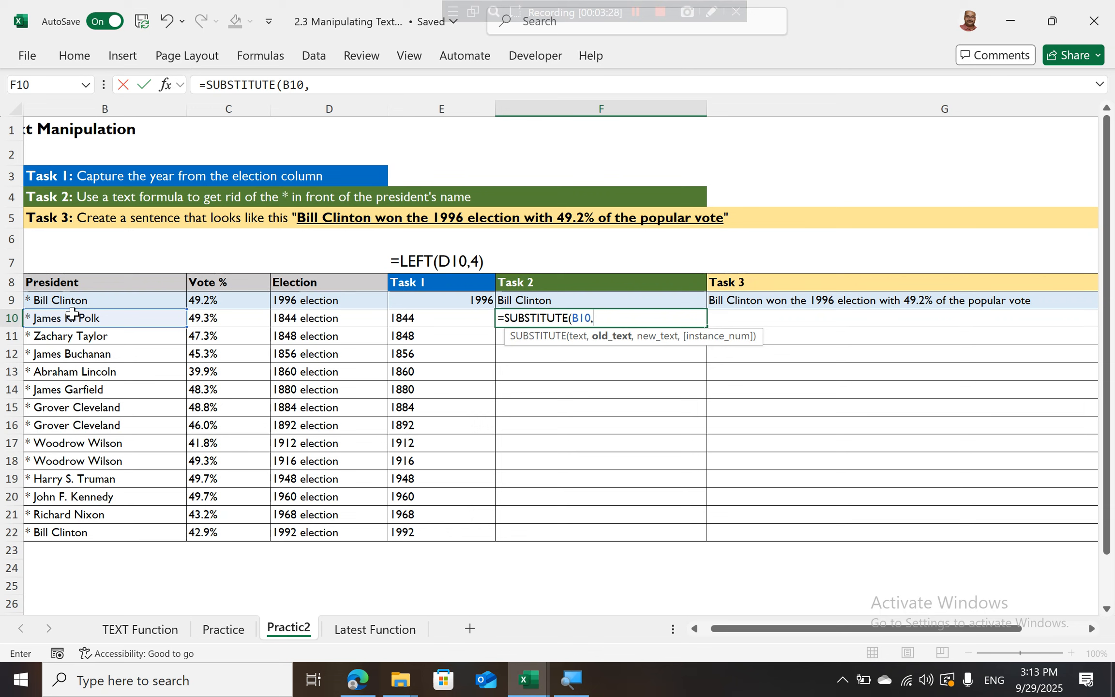
{"action": "type", "text": "\"*"}
{"action": "type", "text": "\","}
{"action": "type", "text": ")"}
{"action": "key", "text": "Return"}
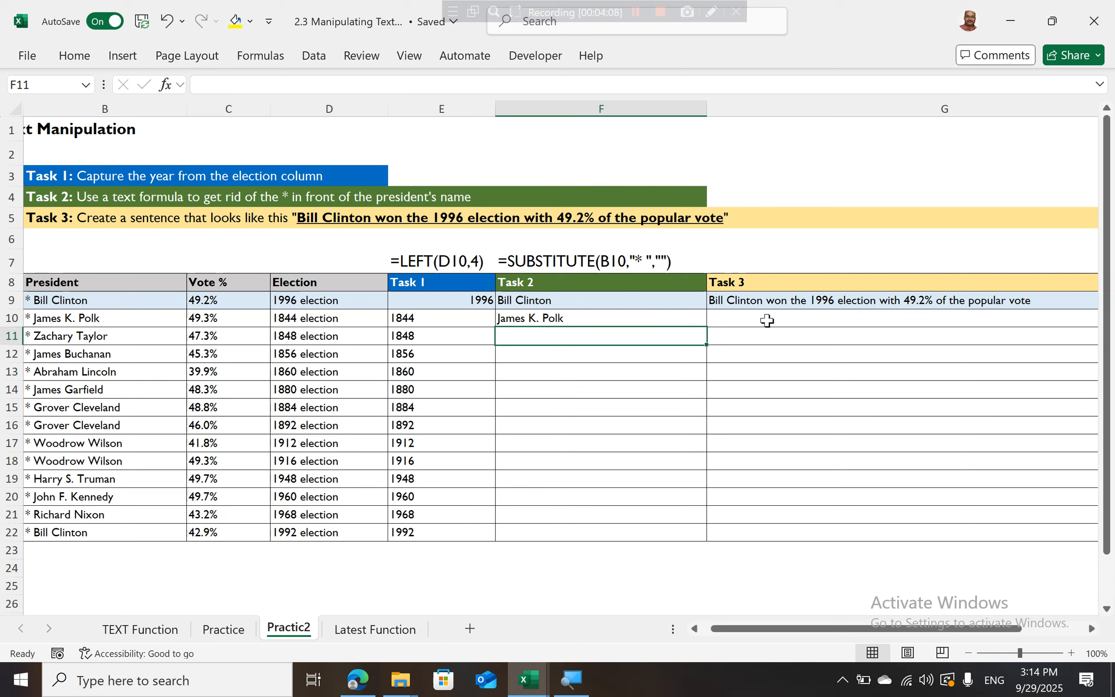
{"action": "left_click", "coordinate": [703, 317]}
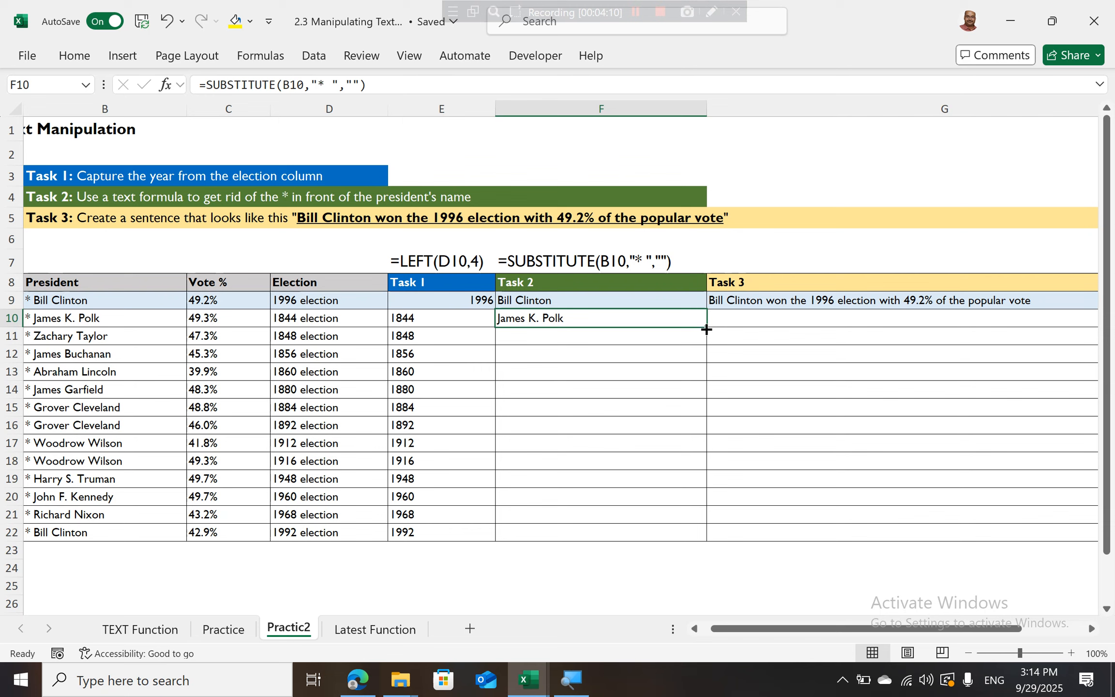
{"action": "double_click", "coordinate": [705, 328]}
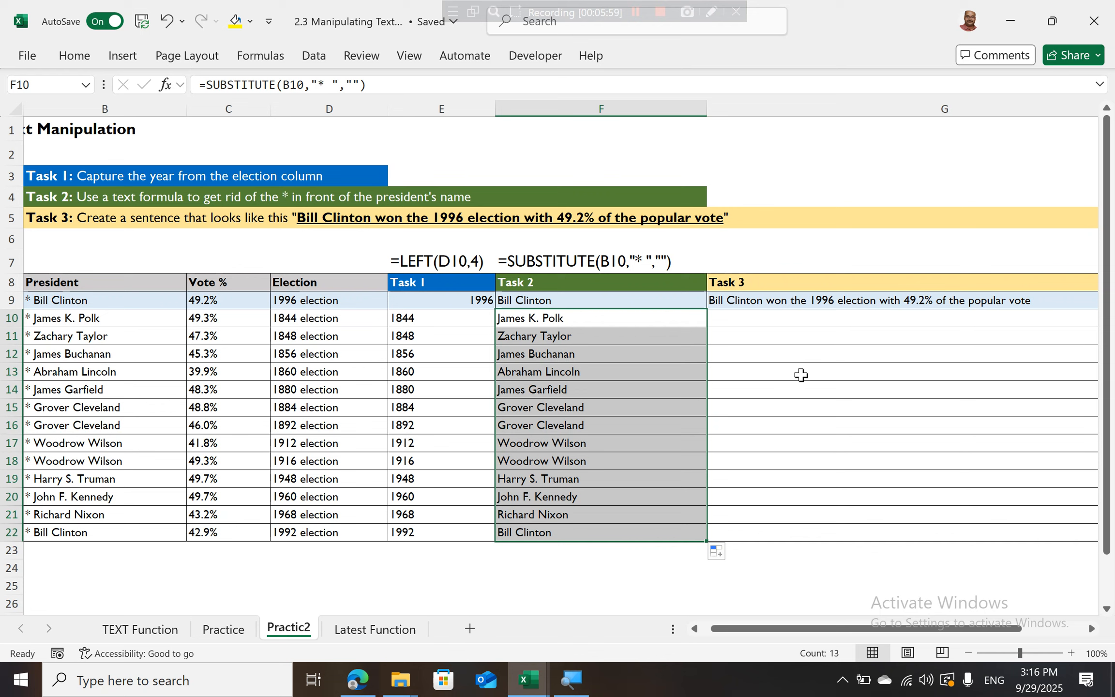
Begin a CONCATENATE formula in G10 that joins the president's name in F10 with the text " won the ".
{"action": "left_click", "coordinate": [792, 318]}
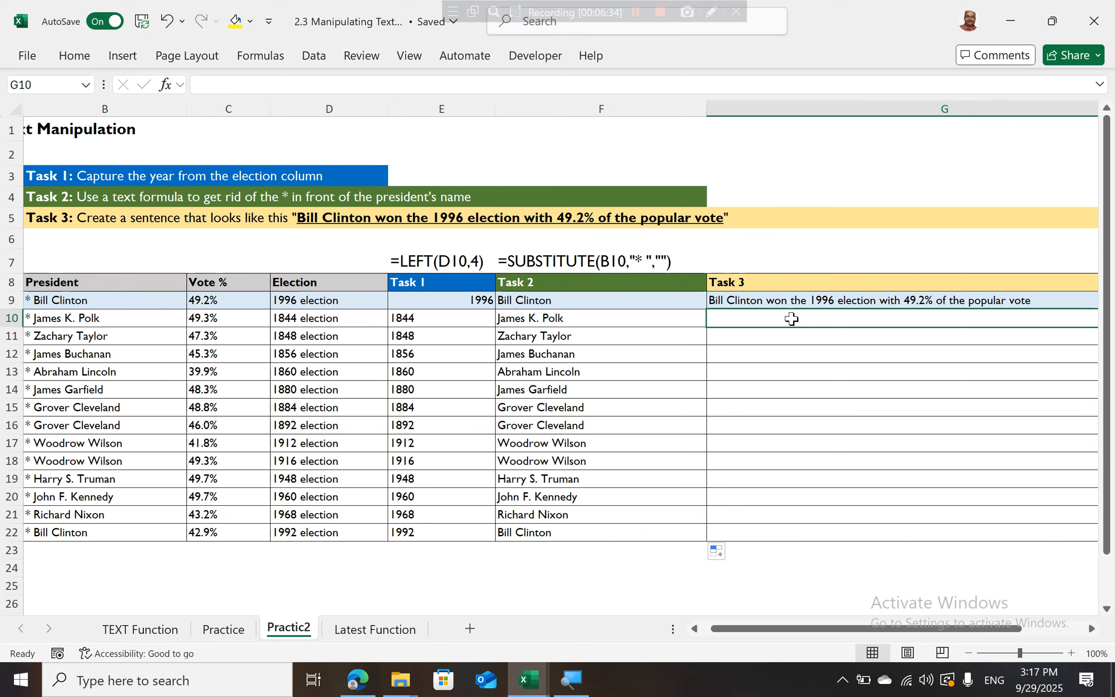
{"action": "type", "text": "=con"}
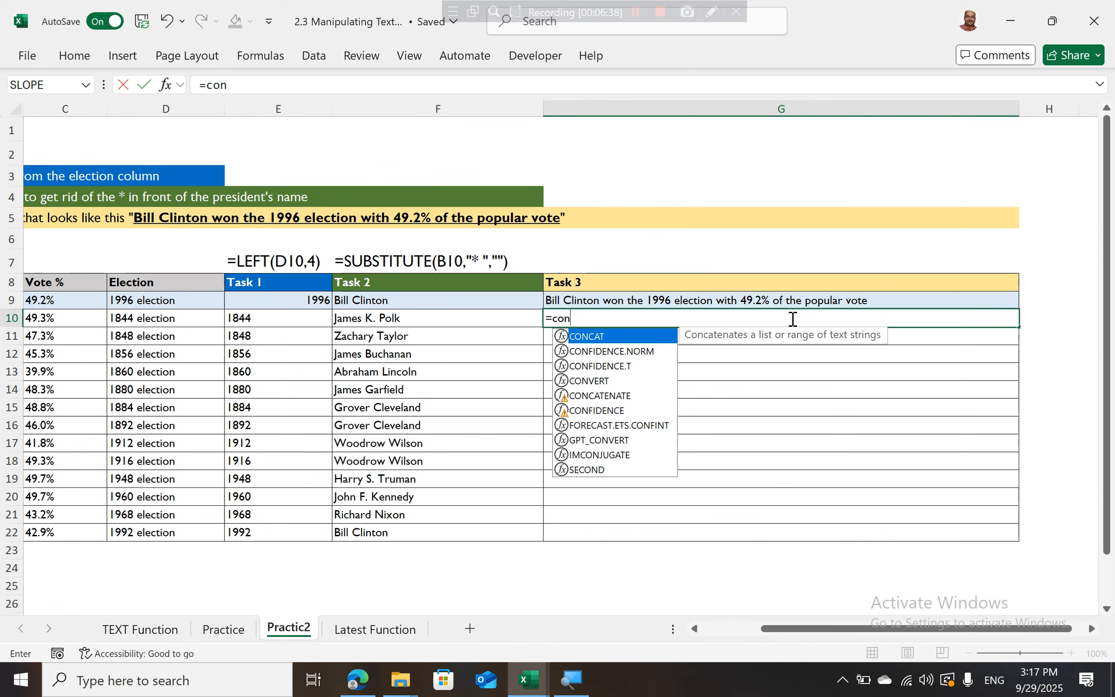
{"action": "key", "text": "Down"}
{"action": "key", "text": "Down"}
{"action": "key", "text": "Down"}
{"action": "key", "text": "Down"}
{"action": "key", "text": "Tab"}
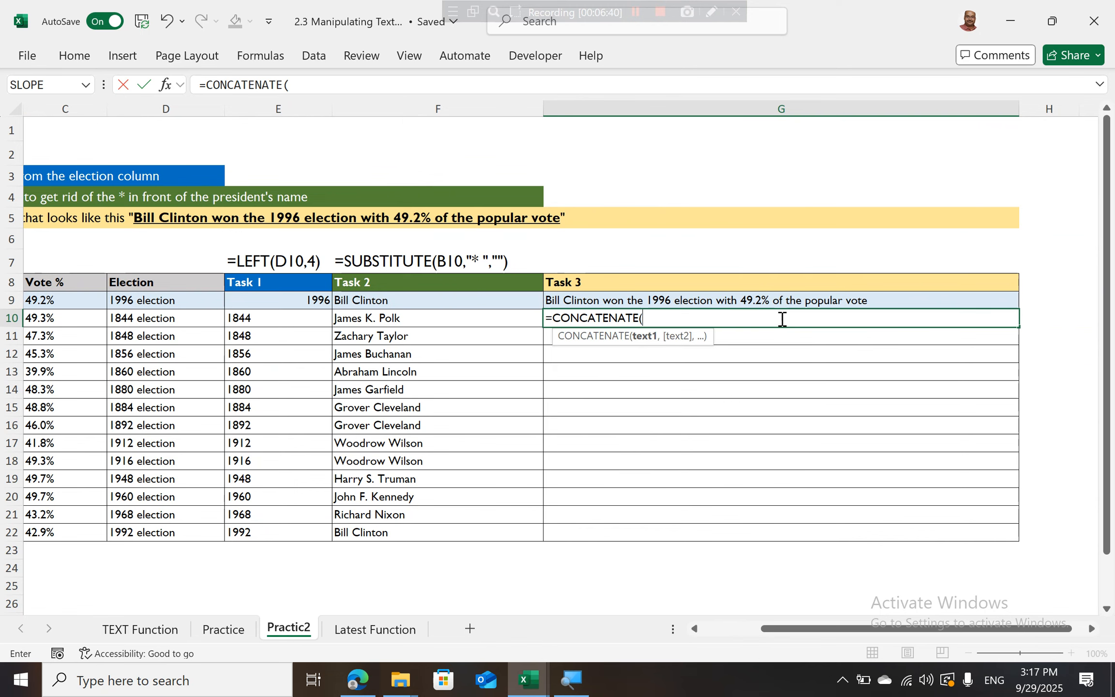
{"action": "left_click", "coordinate": [386, 318]}
{"action": "type", "text": "*"}
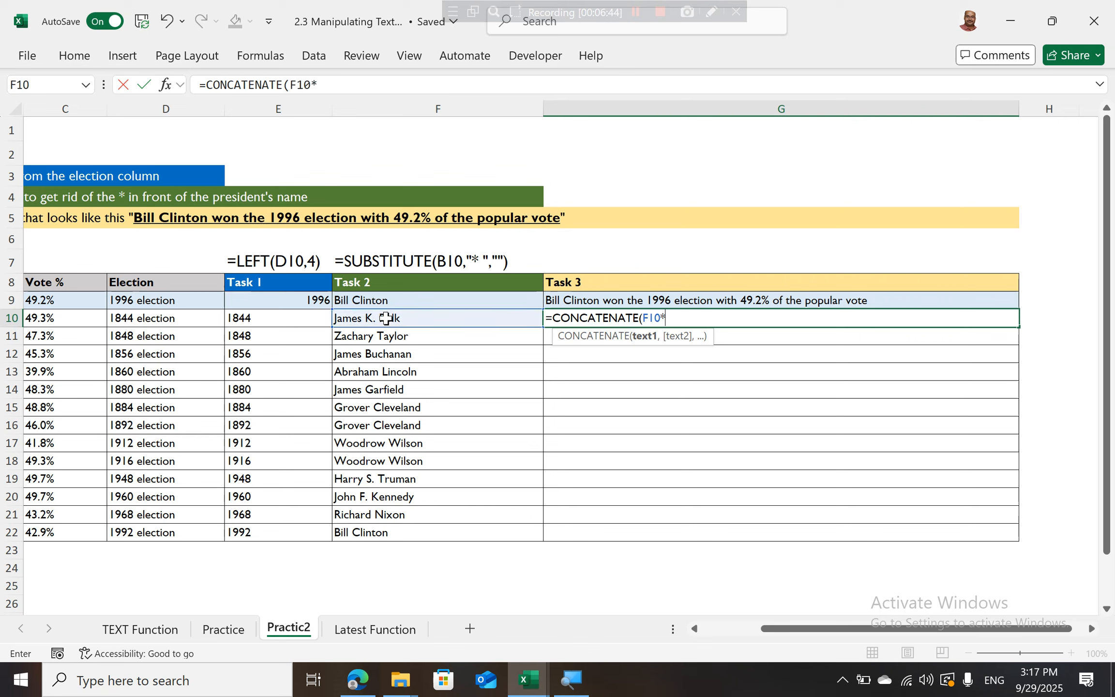
{"action": "key", "text": "BackSpace"}
{"action": "type", "text": "&"}
{"action": "type", "text": "\" won"}
{"action": "type", "text": "the \"&"}
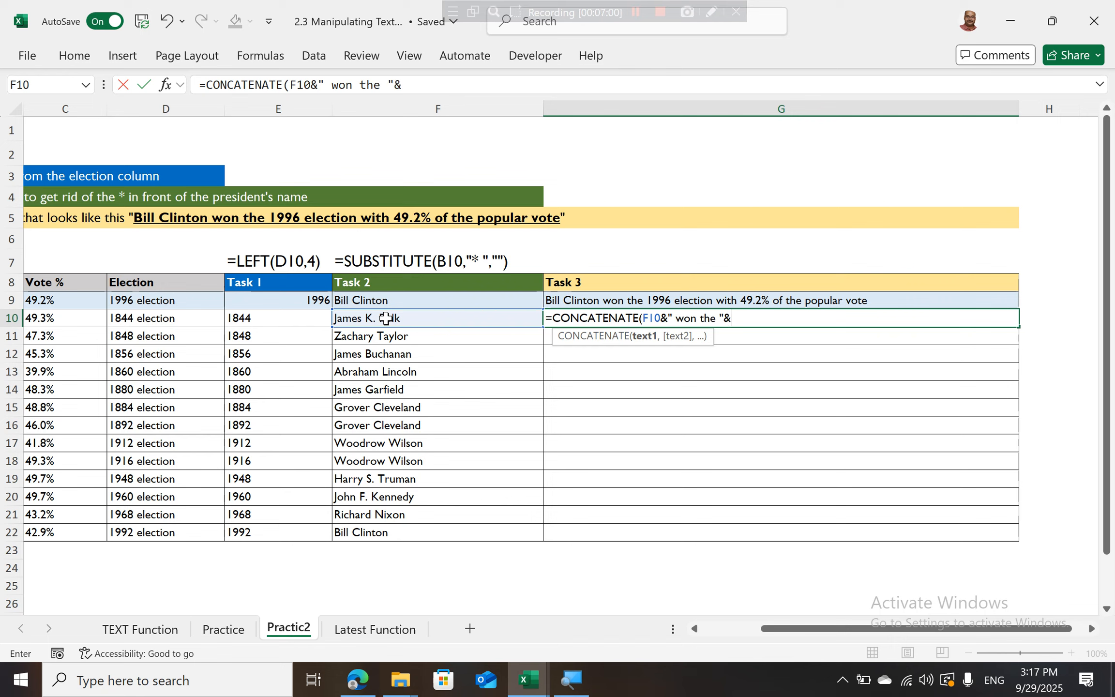
Complete the G10 formula by appending E10, " with ", C10 and " of the popular vote", joined with & operators.
{"action": "left_click", "coordinate": [250, 319]}
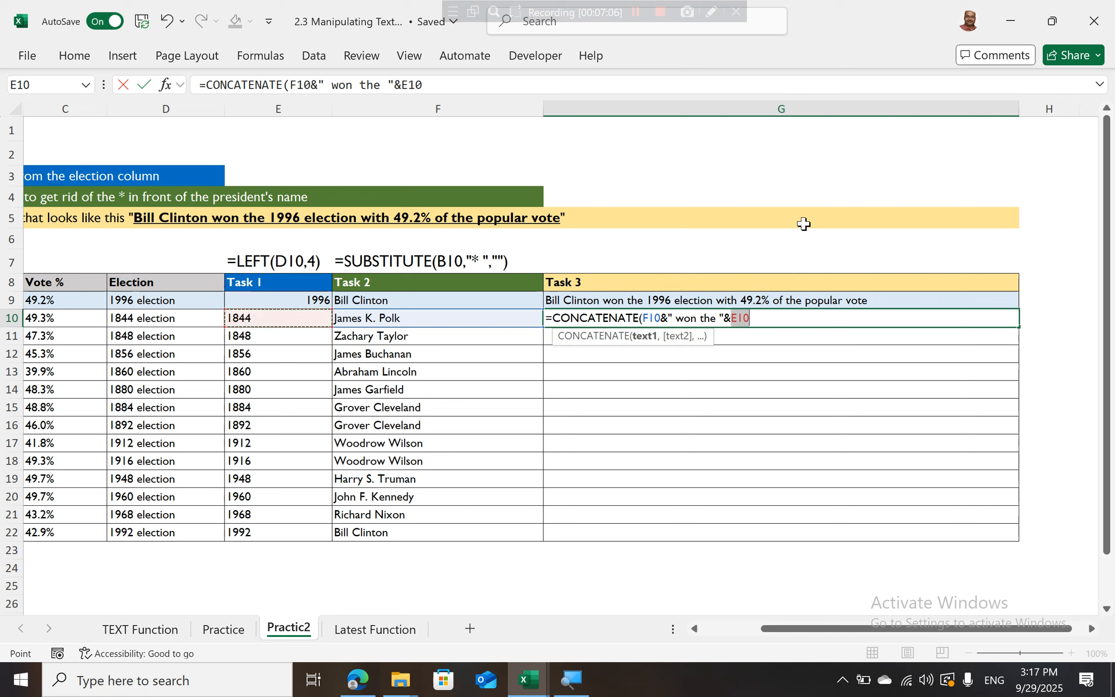
{"action": "type", "text": "&\" with"}
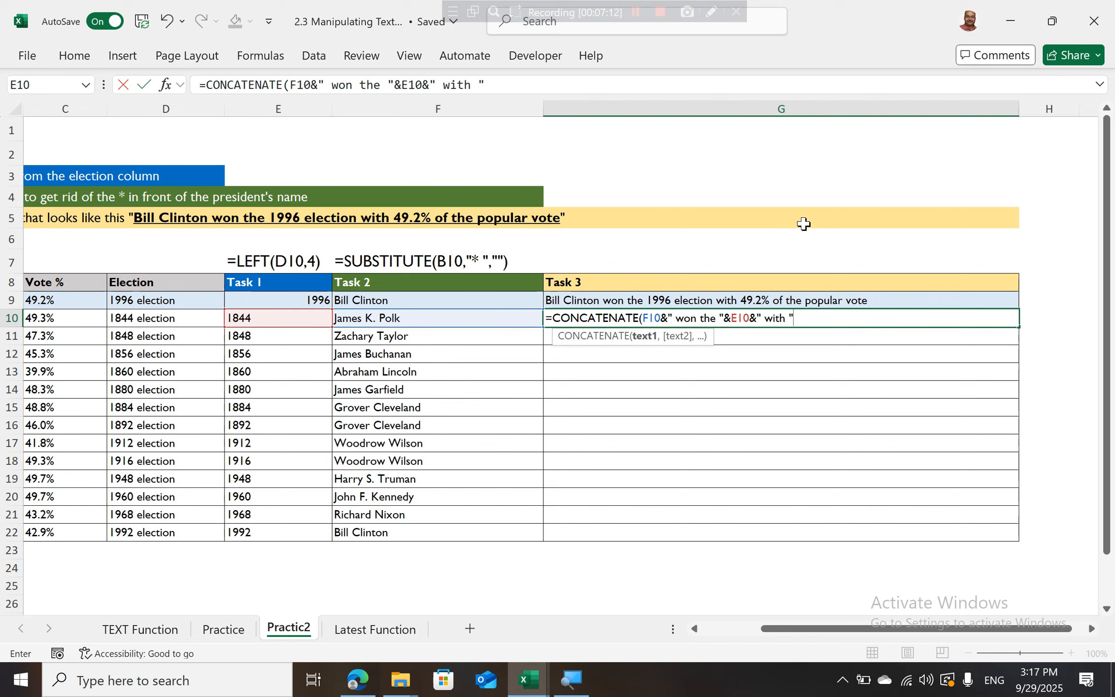
{"action": "type", "text": " \"&"}
{"action": "left_click", "coordinate": [38, 315]}
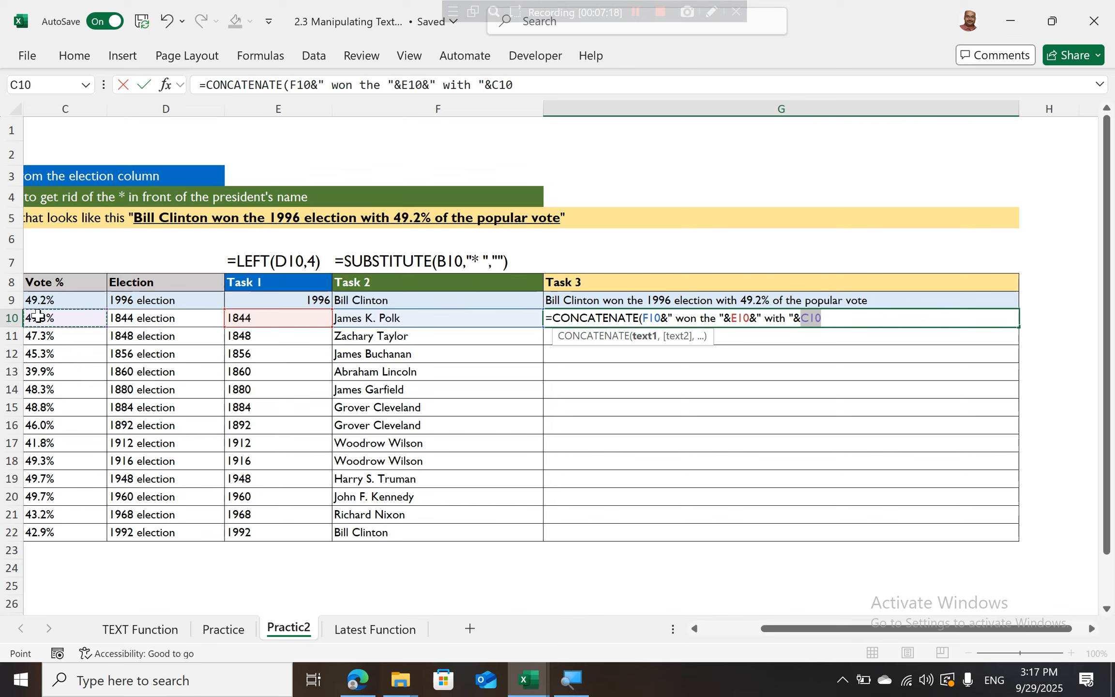
{"action": "type", "text": "&\" "}
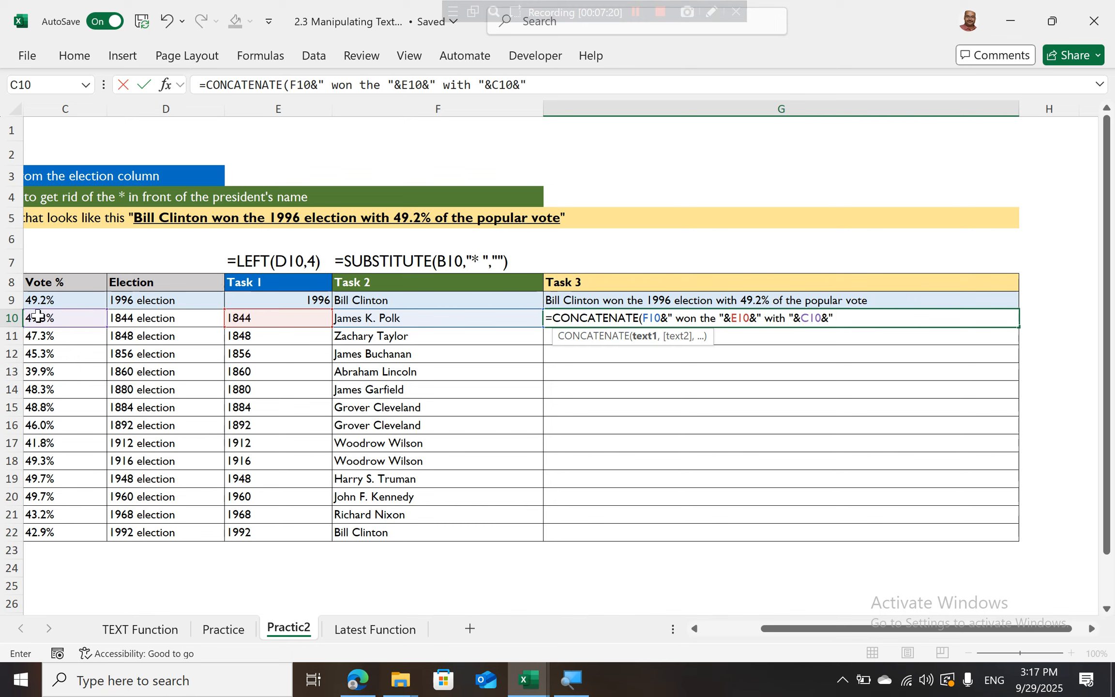
{"action": "type", "text": "of the popular vo"}
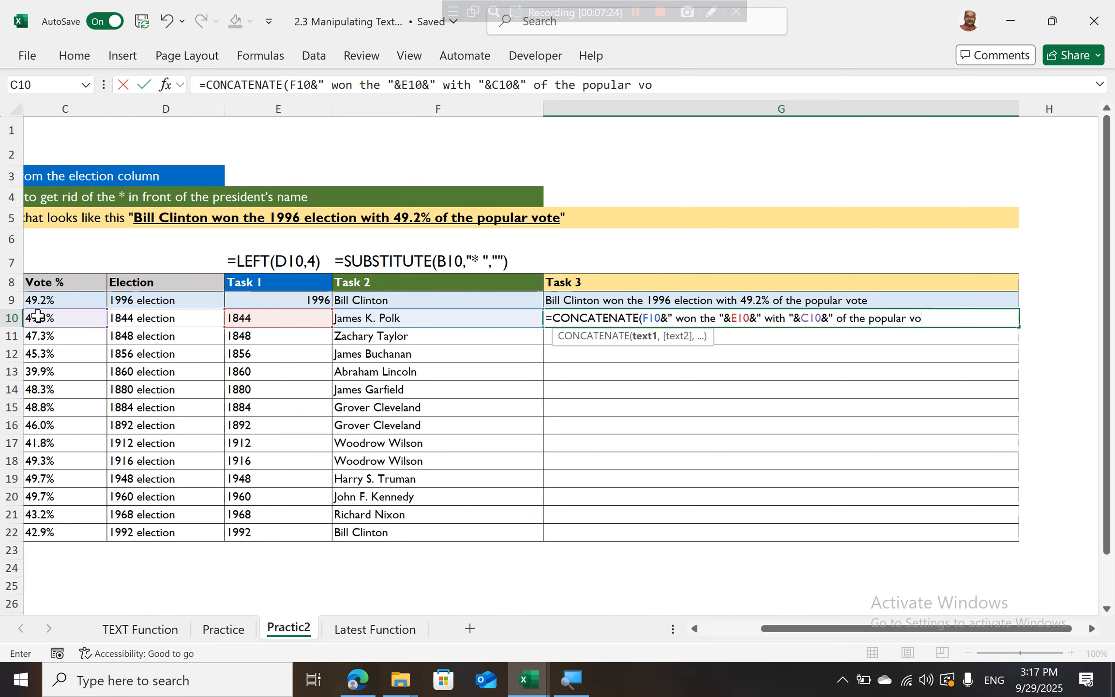
{"action": "type", "text": "te\")"}
{"action": "key", "text": "Return"}
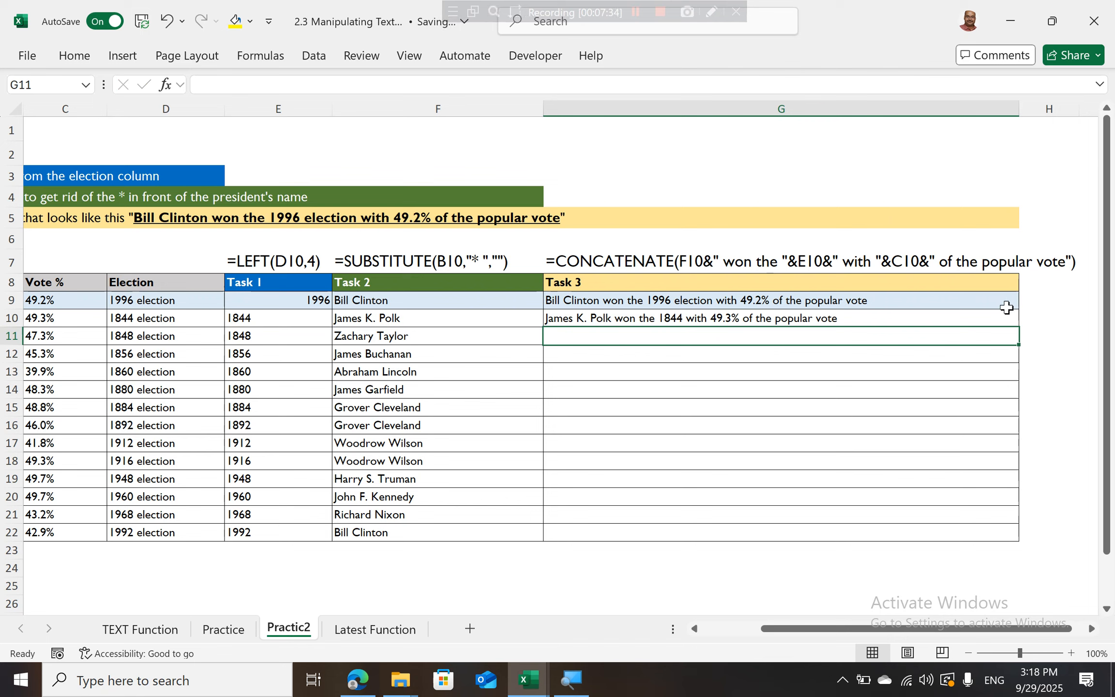
Fill the Task 3 formula from G10 down through G22.
{"action": "left_click", "coordinate": [994, 320]}
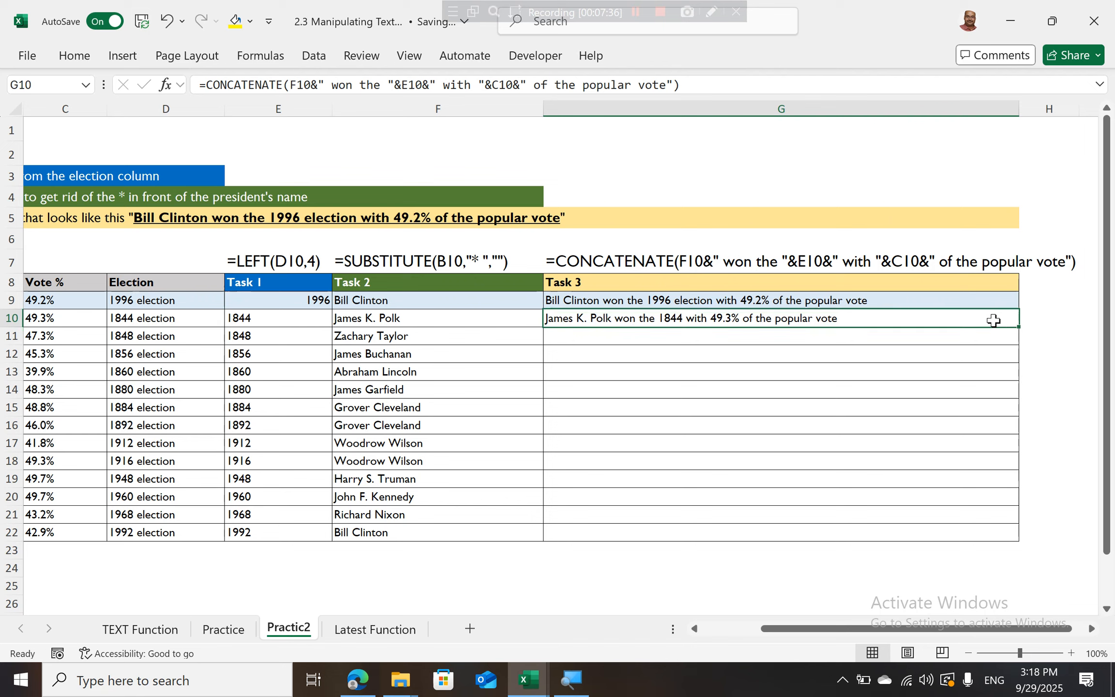
{"action": "double_click", "coordinate": [1021, 328]}
{"action": "left_click", "coordinate": [878, 460]}
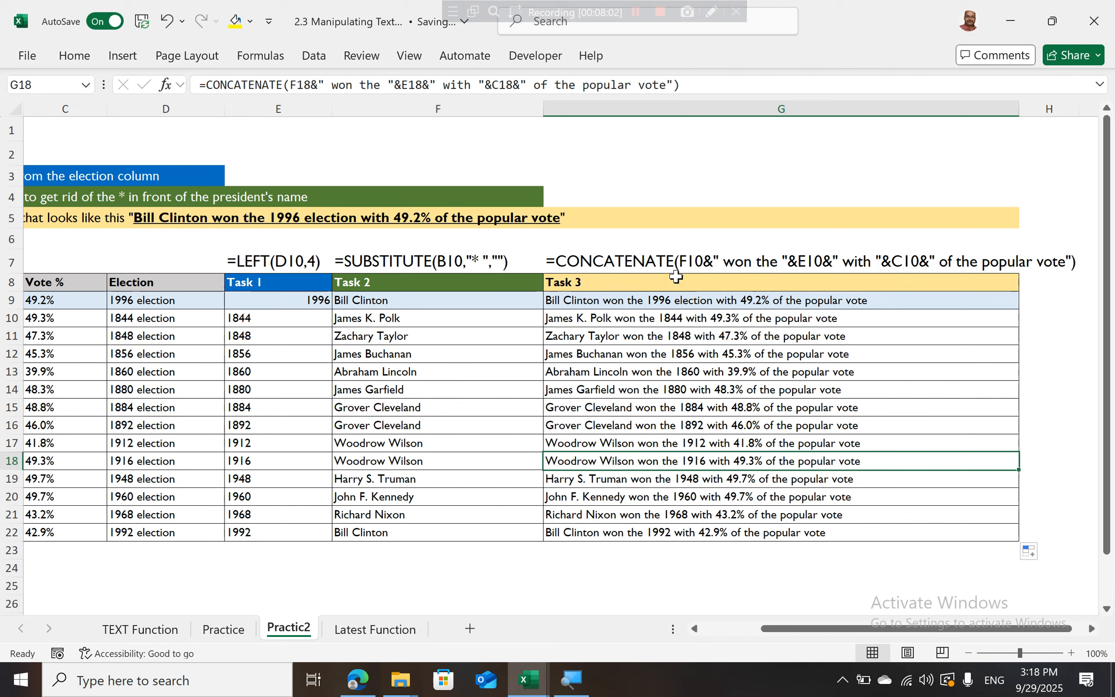
{"action": "left_click", "coordinate": [667, 303]}
{"action": "double_click", "coordinate": [667, 302]}
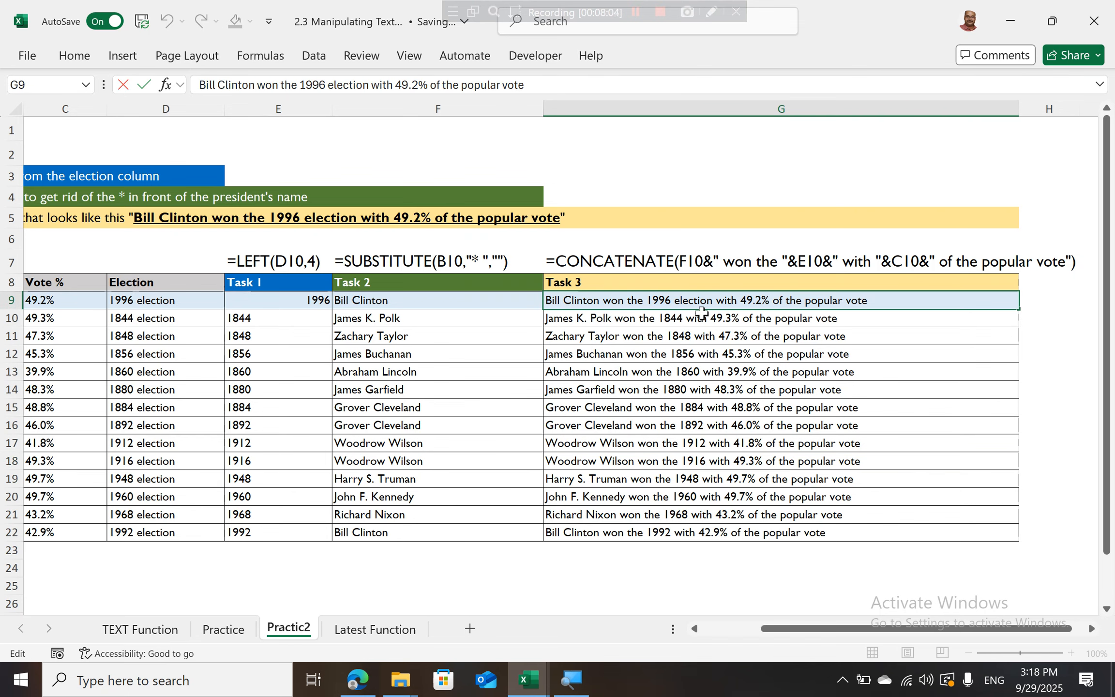
{"action": "left_click", "coordinate": [676, 318]}
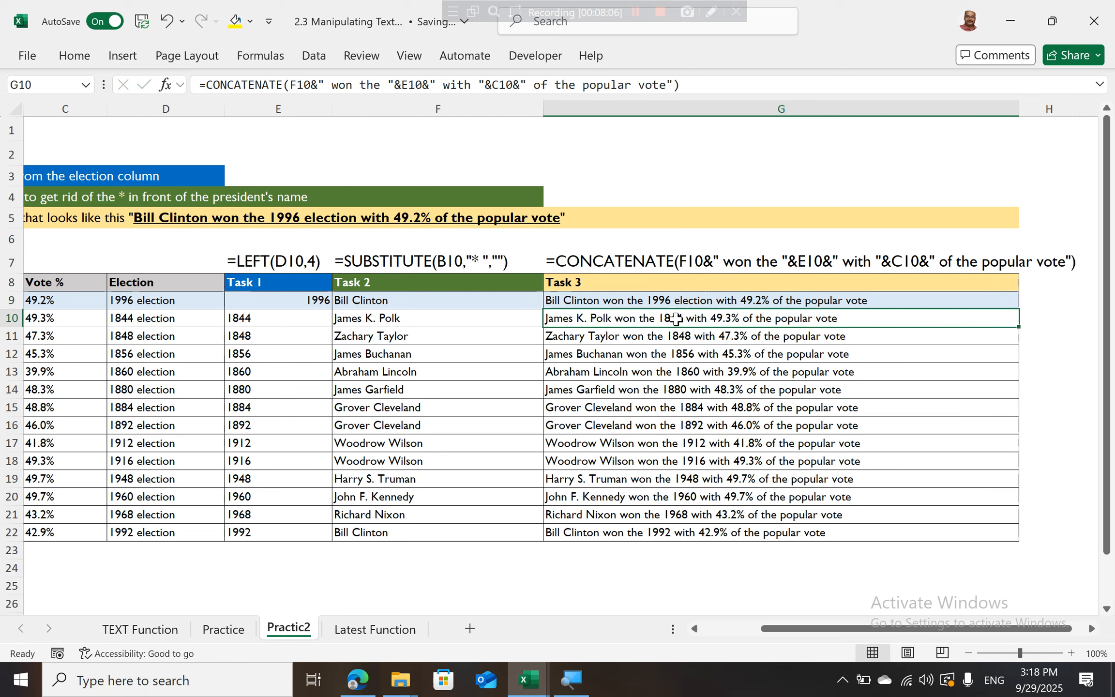
{"action": "double_click", "coordinate": [676, 318]}
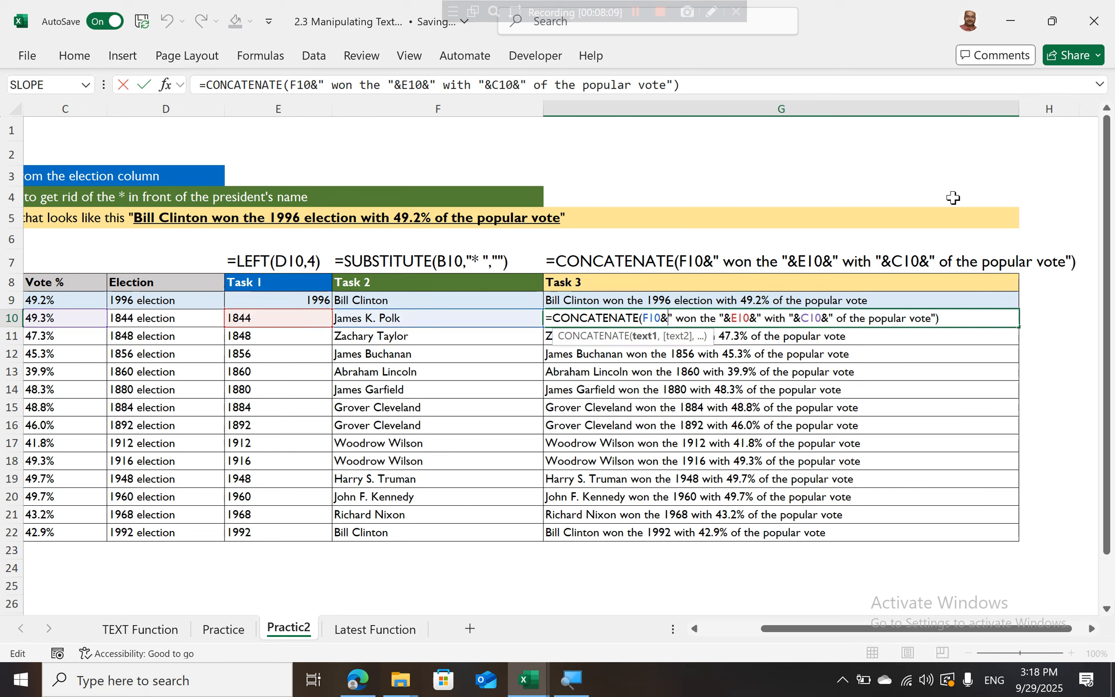
{"action": "key", "text": "BackSpace"}
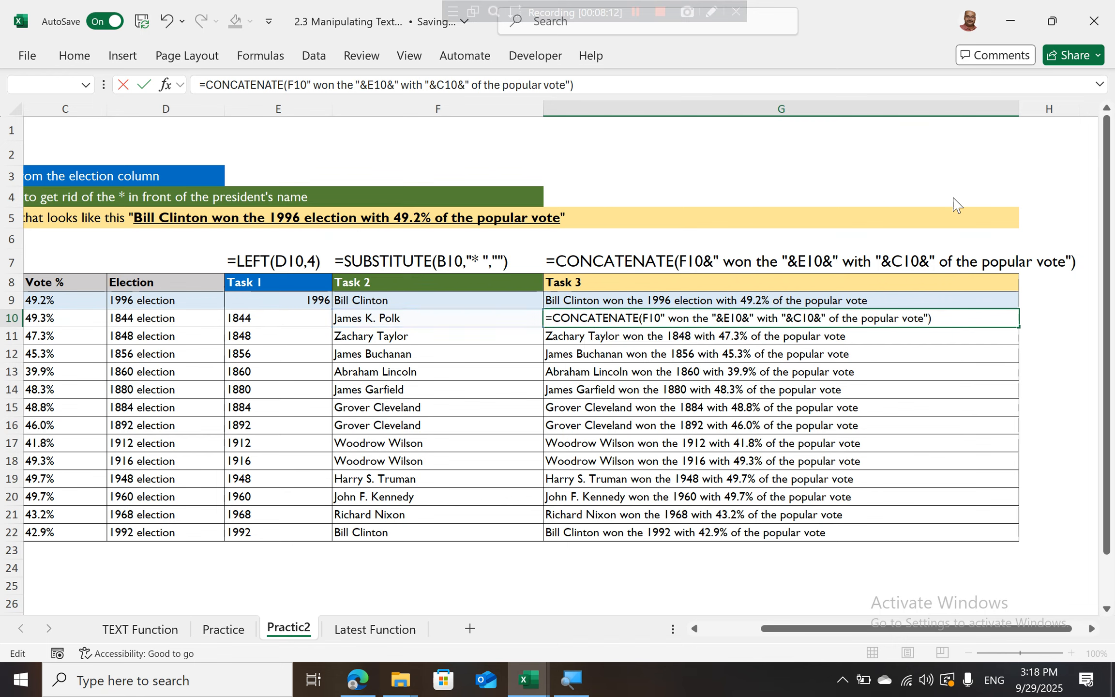
{"action": "key", "text": "Return"}
{"action": "key", "text": "Return"}
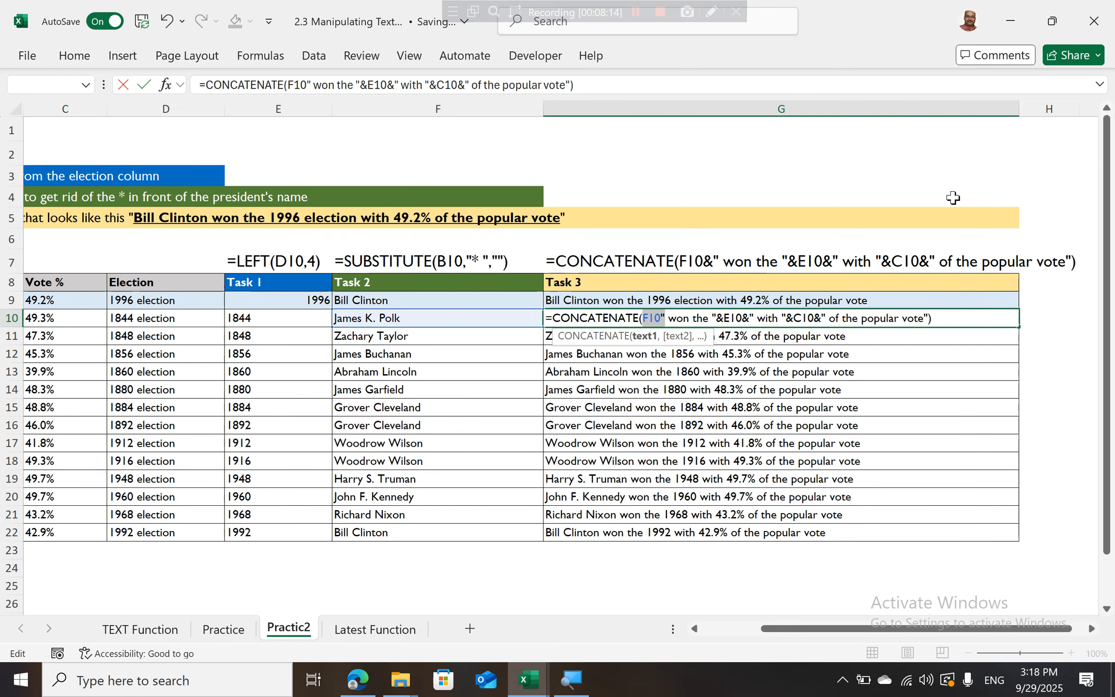
{"action": "key", "text": "Escape"}
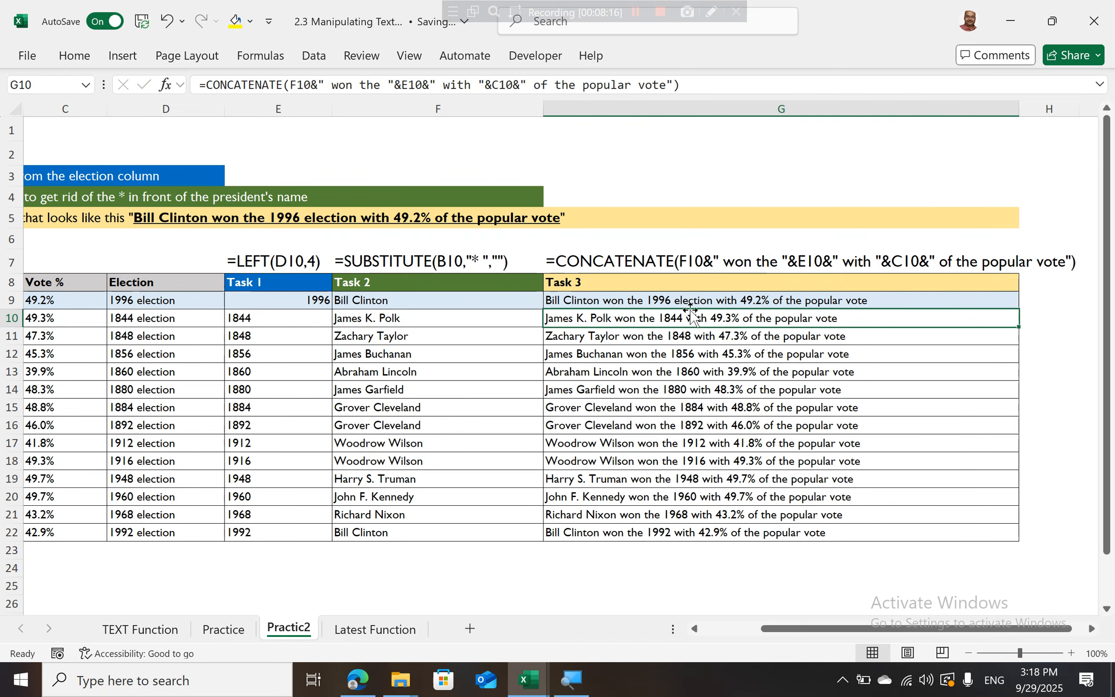
In the G10 CONCATENATE formula, replace the & operators after F10, after " won the " and after E10 with commas.
{"action": "double_click", "coordinate": [626, 318]}
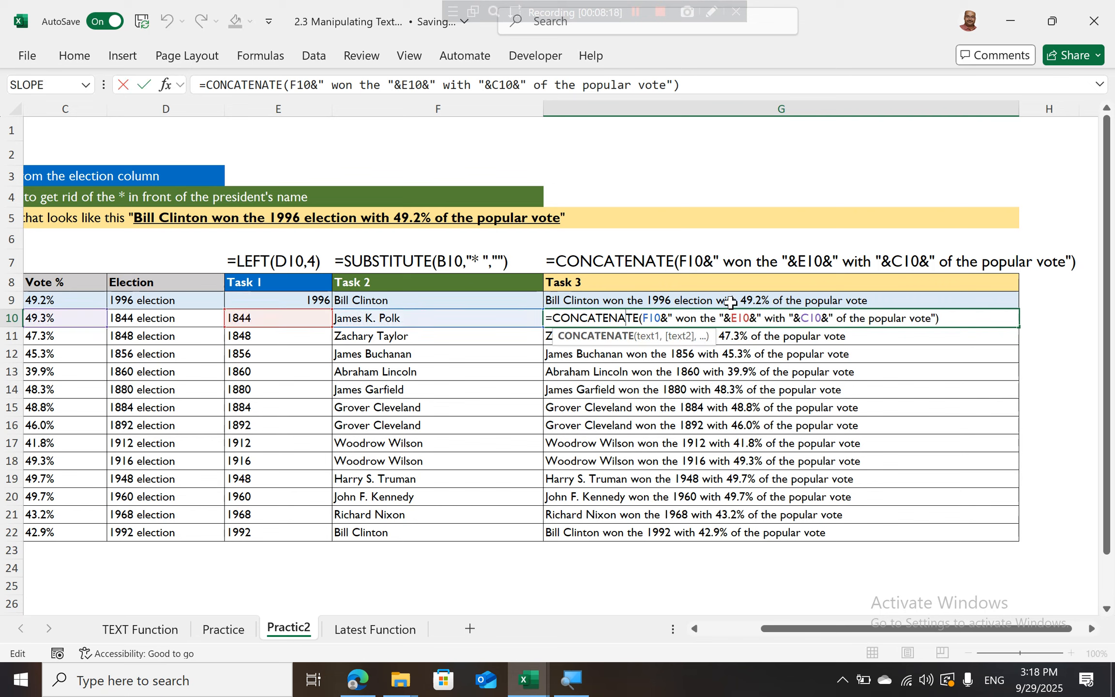
{"action": "left_click", "coordinate": [669, 318]}
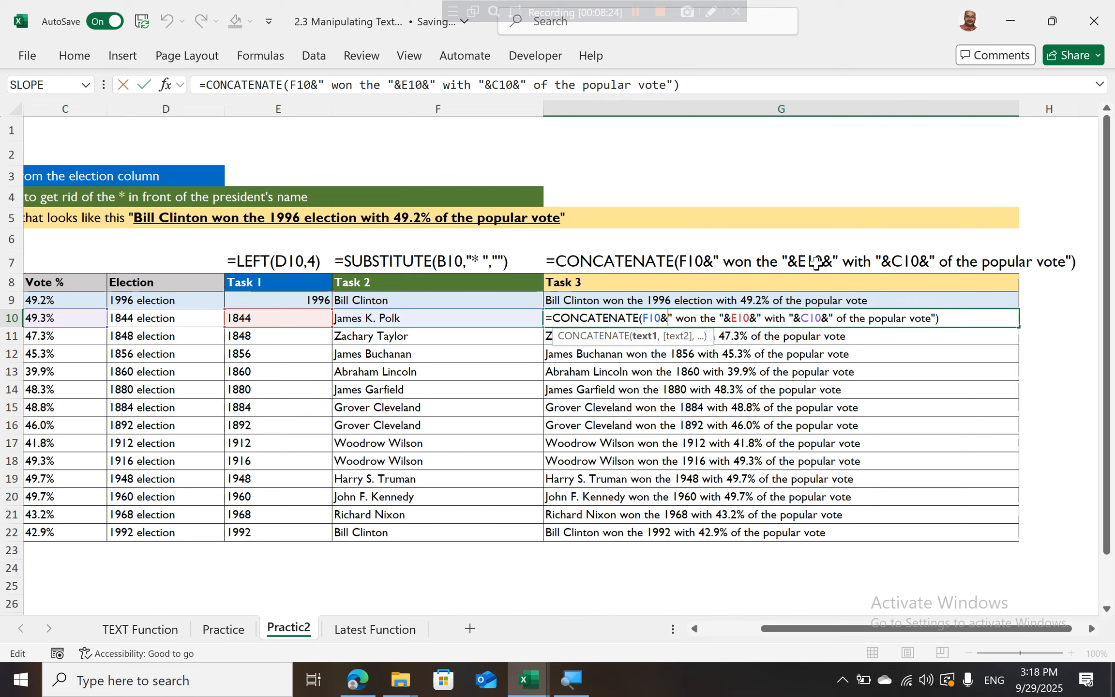
{"action": "key", "text": "BackSpace"}
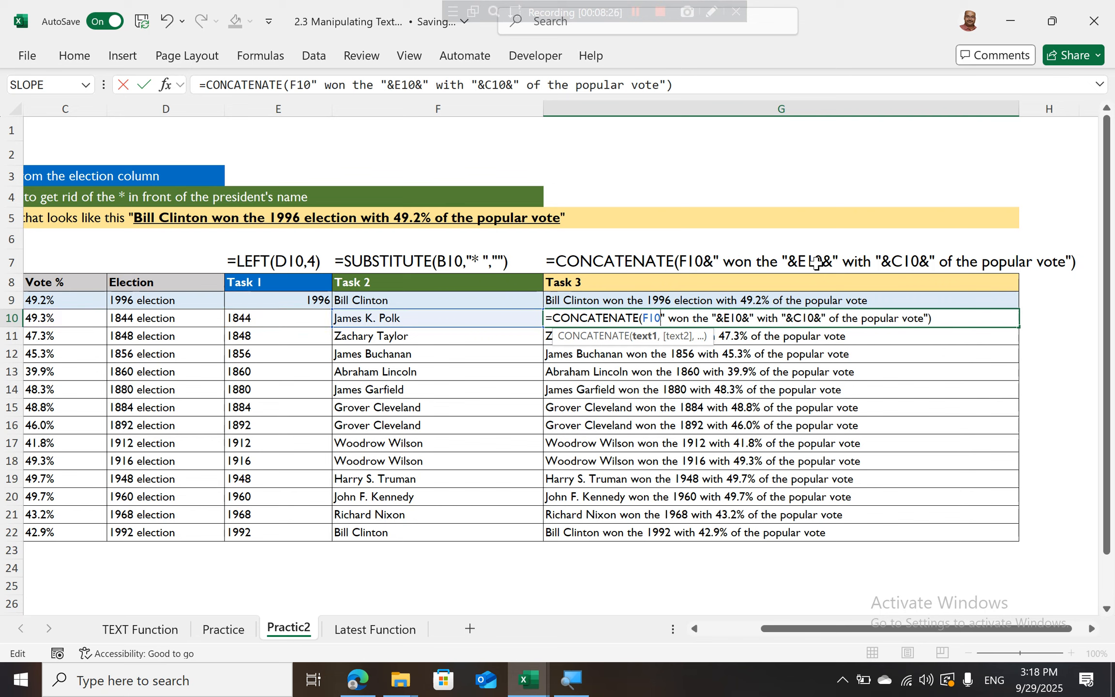
{"action": "type", "text": ","}
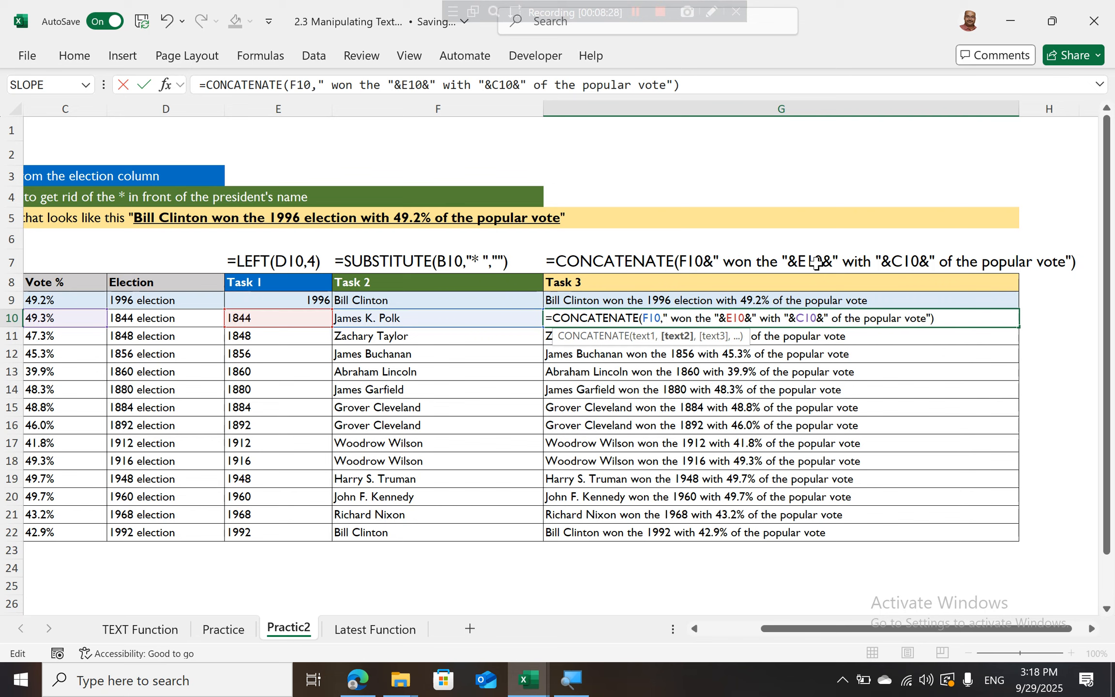
{"action": "key", "text": "BackSpace"}
{"action": "type", "text": ","}
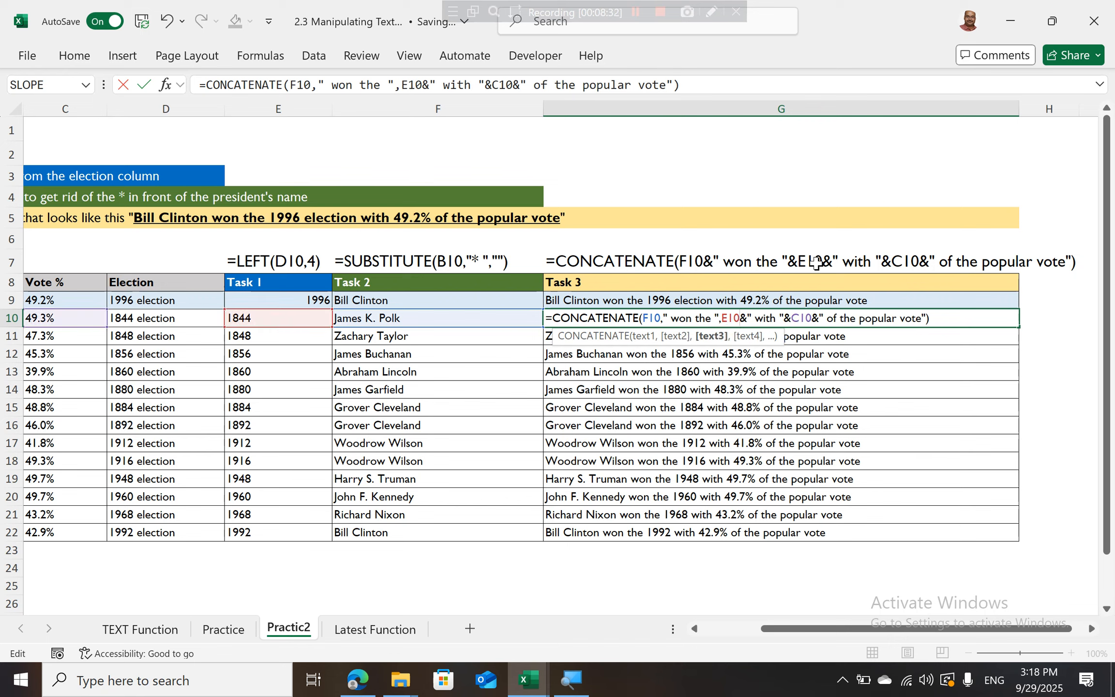
{"action": "key", "text": "BackSpace"}
{"action": "type", "text": ","}
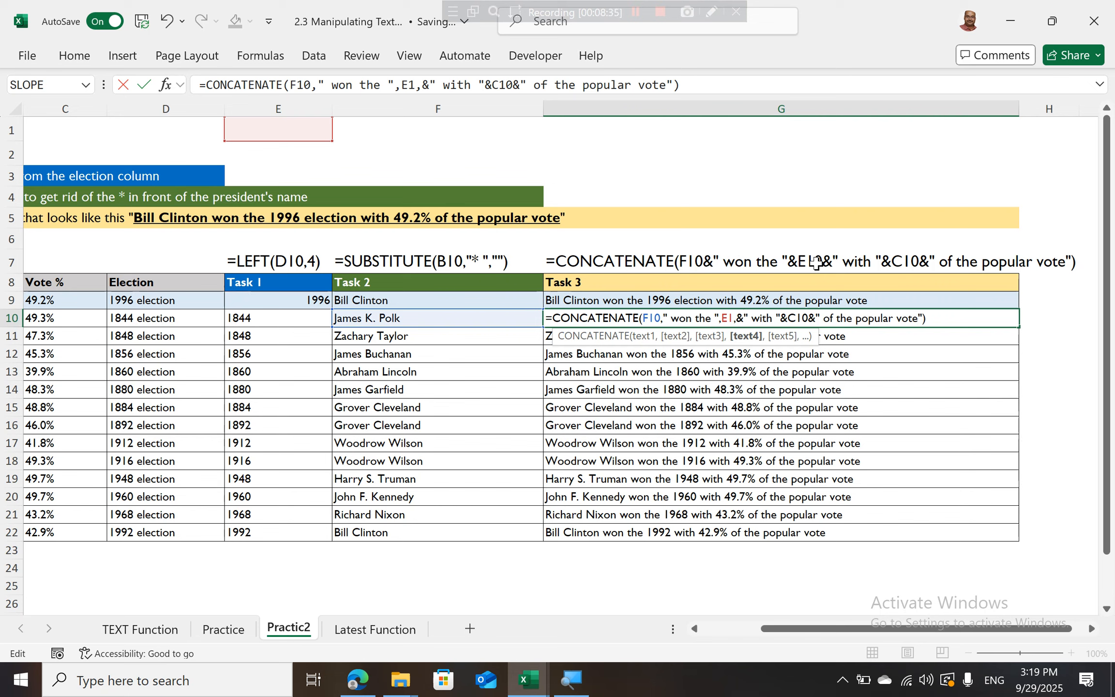
{"action": "key", "text": "BackSpace"}
{"action": "type", "text": "0"}
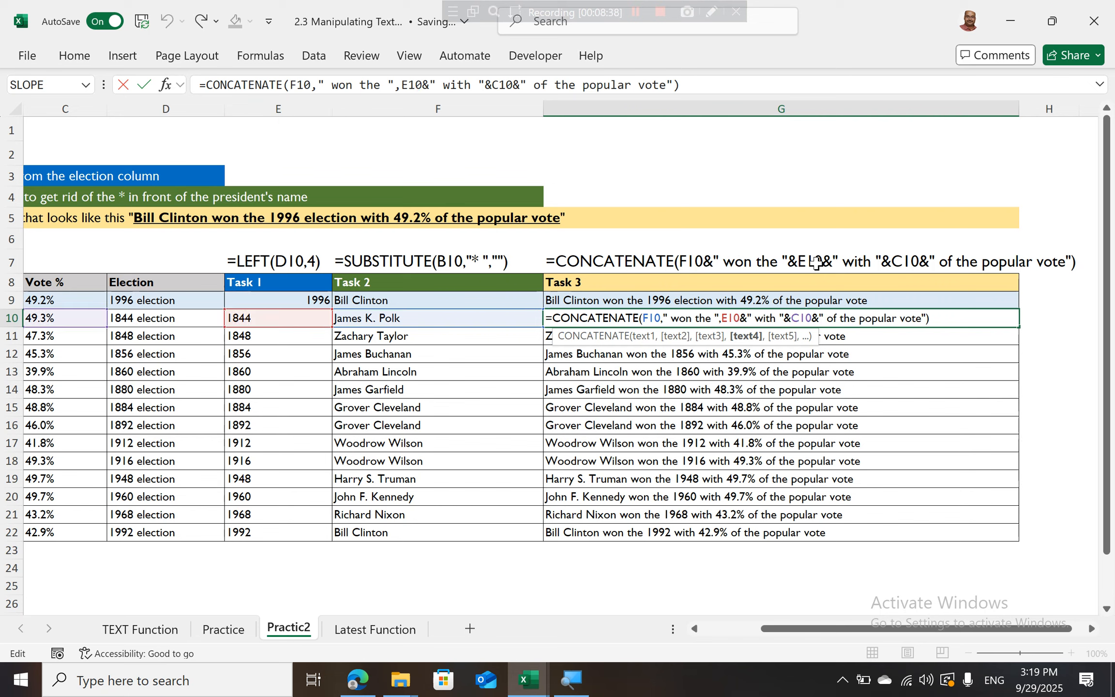
{"action": "key", "text": "Delete"}
{"action": "type", "text": ","}
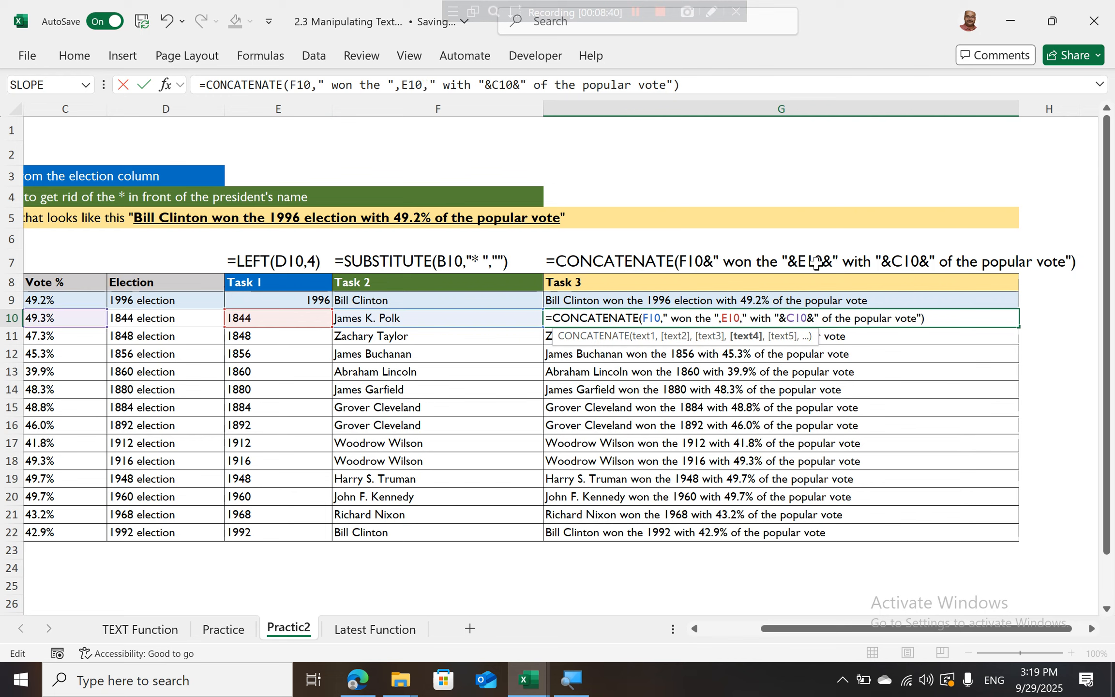
Replace the & operators around C10 with commas, committing G10 as =CONCATENATE(F10," won the ",E10," with ",C10," of the popular vote").
{"action": "key", "text": "BackSpace"}
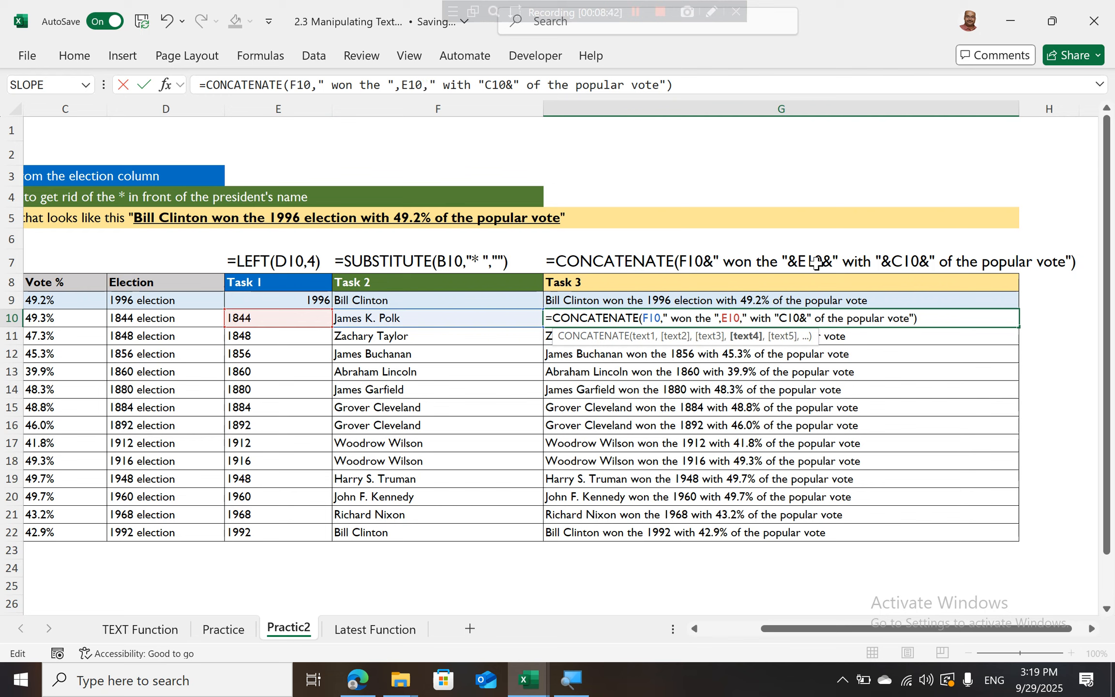
{"action": "type", "text": ","}
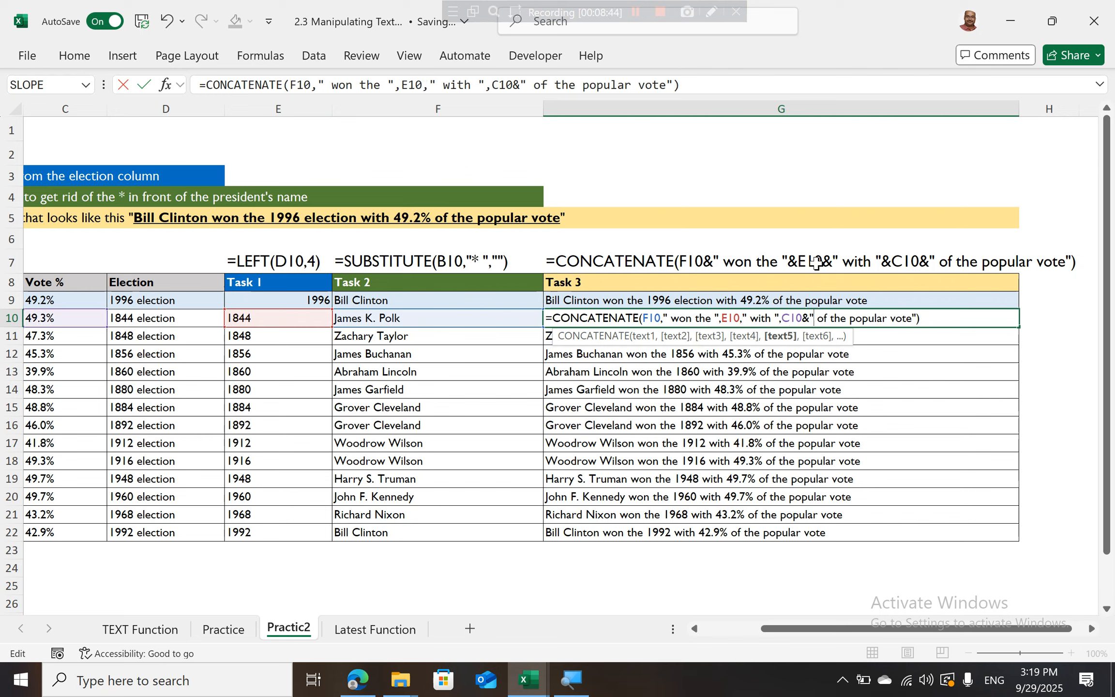
{"action": "key", "text": "Left"}
{"action": "key", "text": "BackSpace"}
{"action": "type", "text": ","}
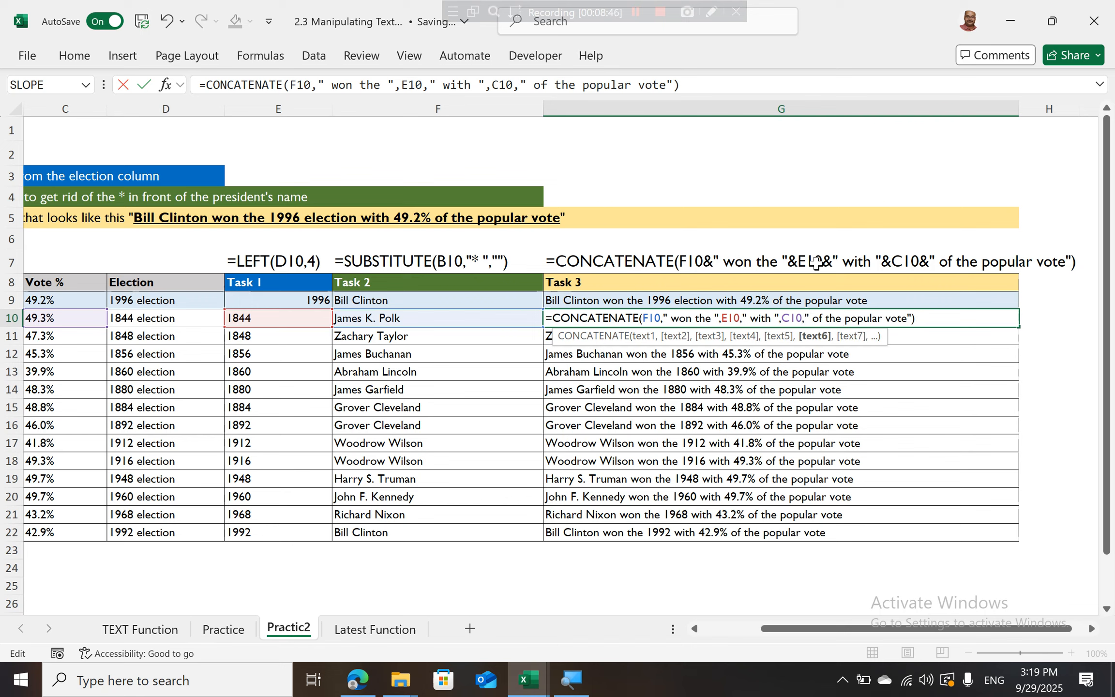
{"action": "key", "text": "Return"}
{"action": "key", "text": "Up"}
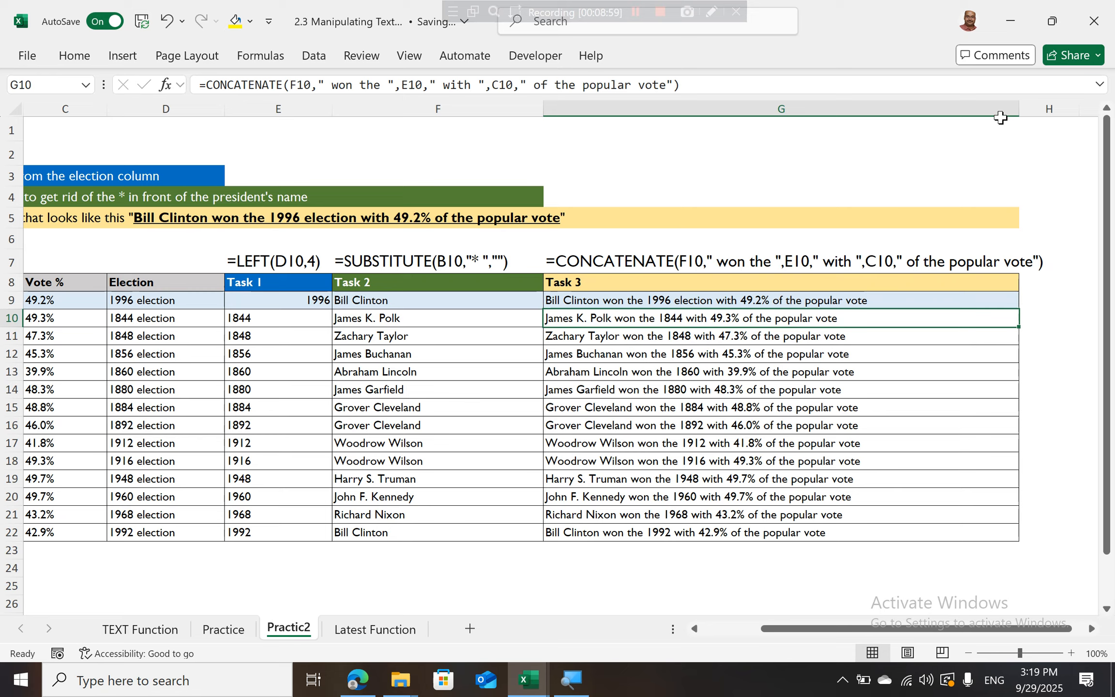
Switch to File Explorer and select the workbook 2.4 Dealing With Numbers.xlsx.
{"action": "left_click", "coordinate": [1000, 28]}
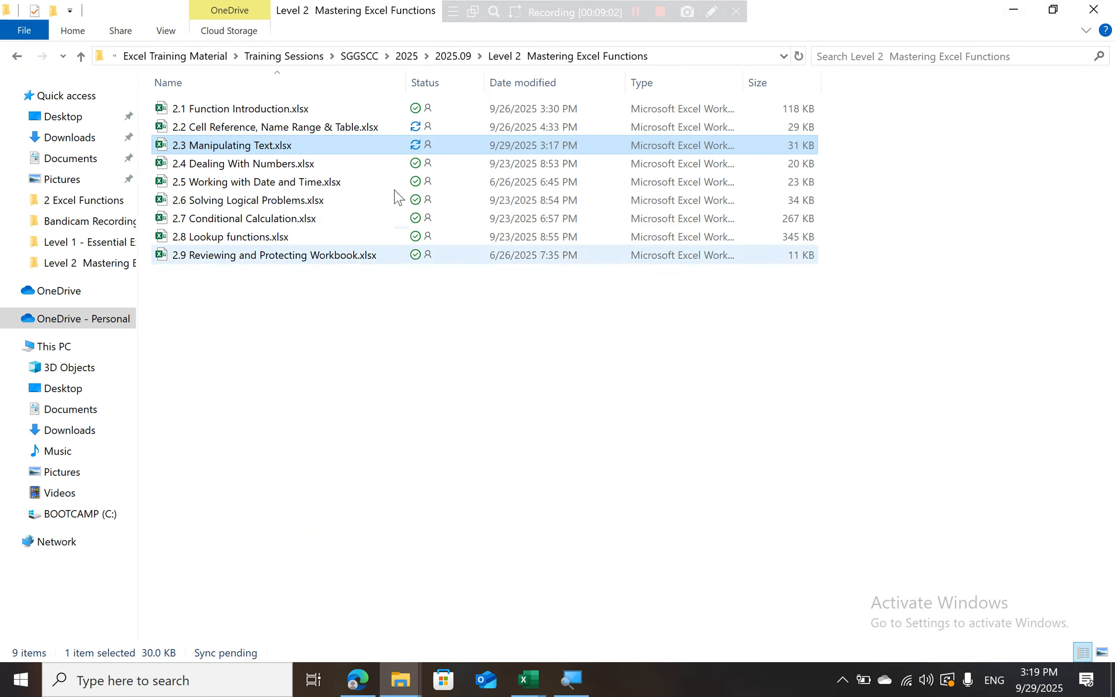
{"action": "left_click", "coordinate": [299, 165]}
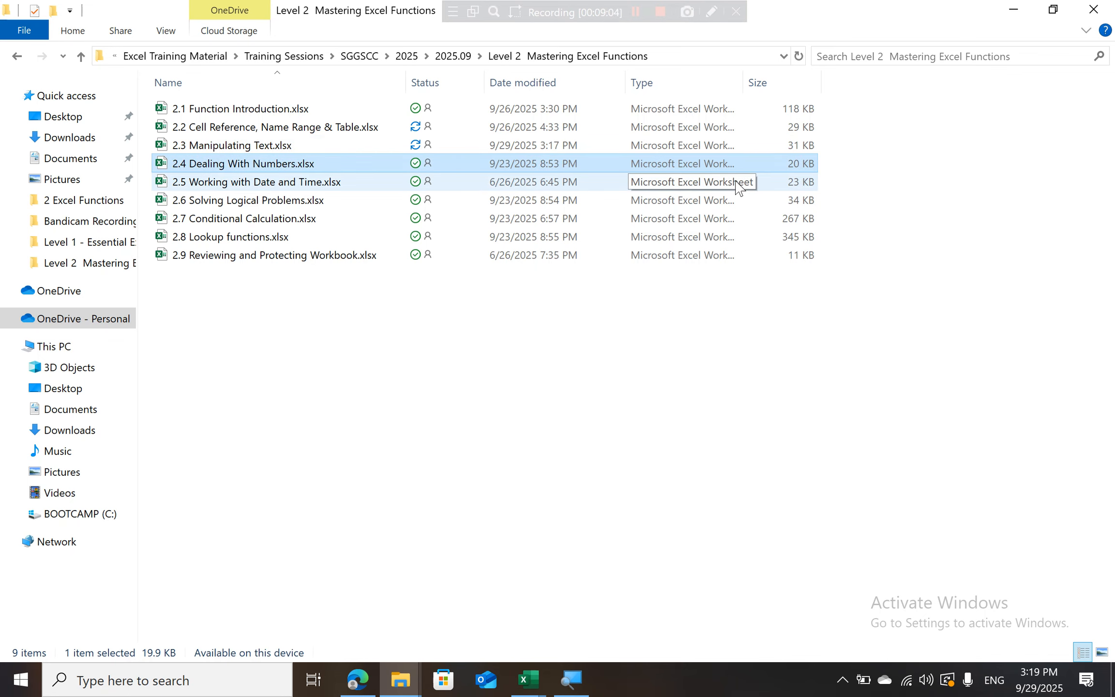
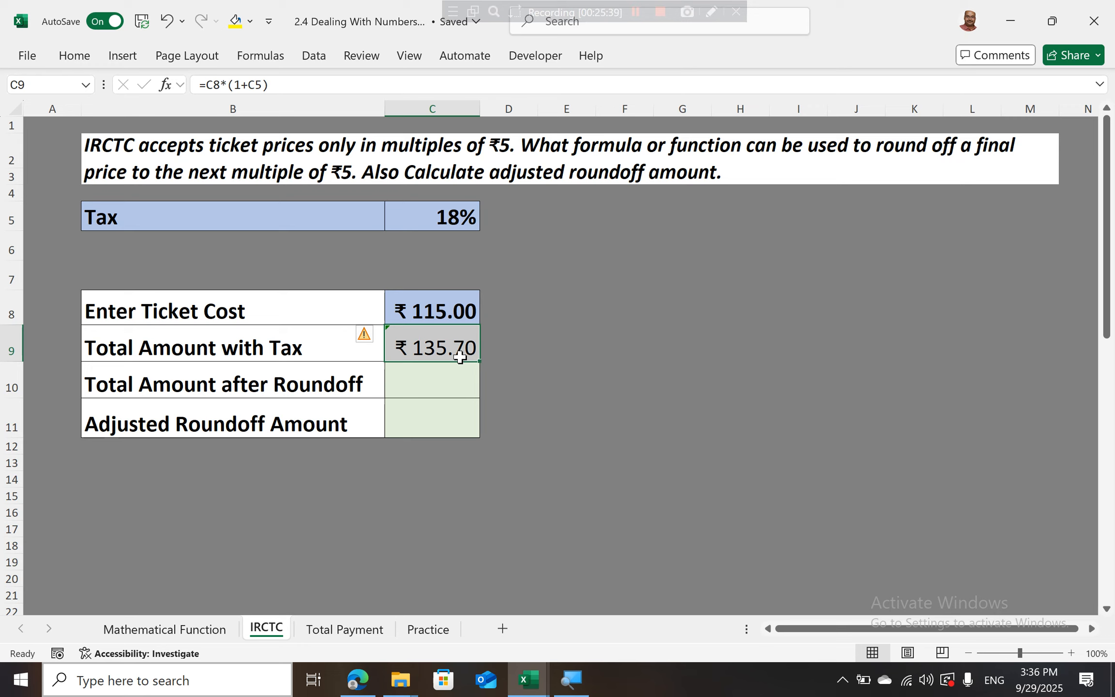
Enter =CEILING.MATH(C9,5) in C10 to round the total with tax up to the next multiple of 5.
{"action": "left_click", "coordinate": [423, 384]}
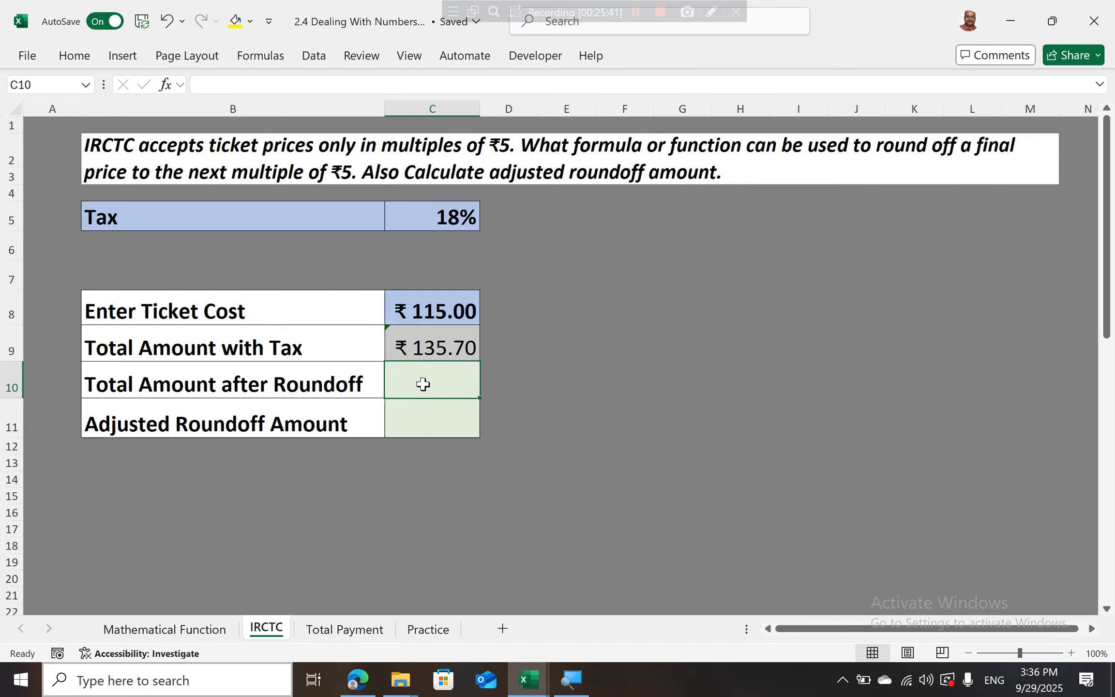
{"action": "type", "text": "=ce"}
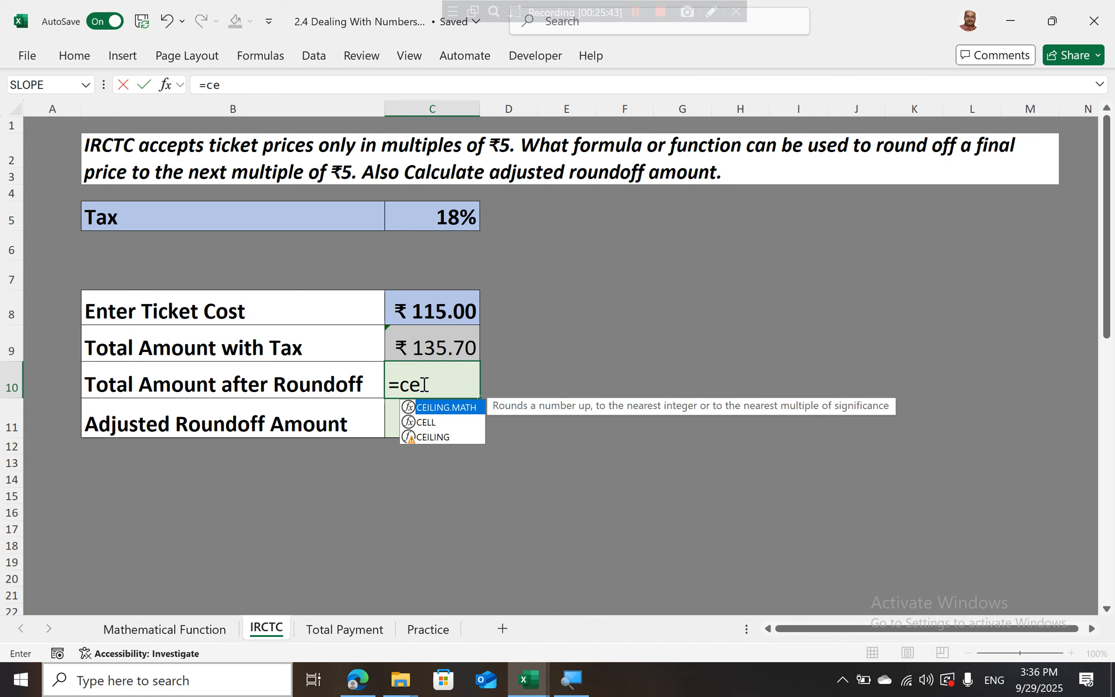
{"action": "key", "text": "Tab"}
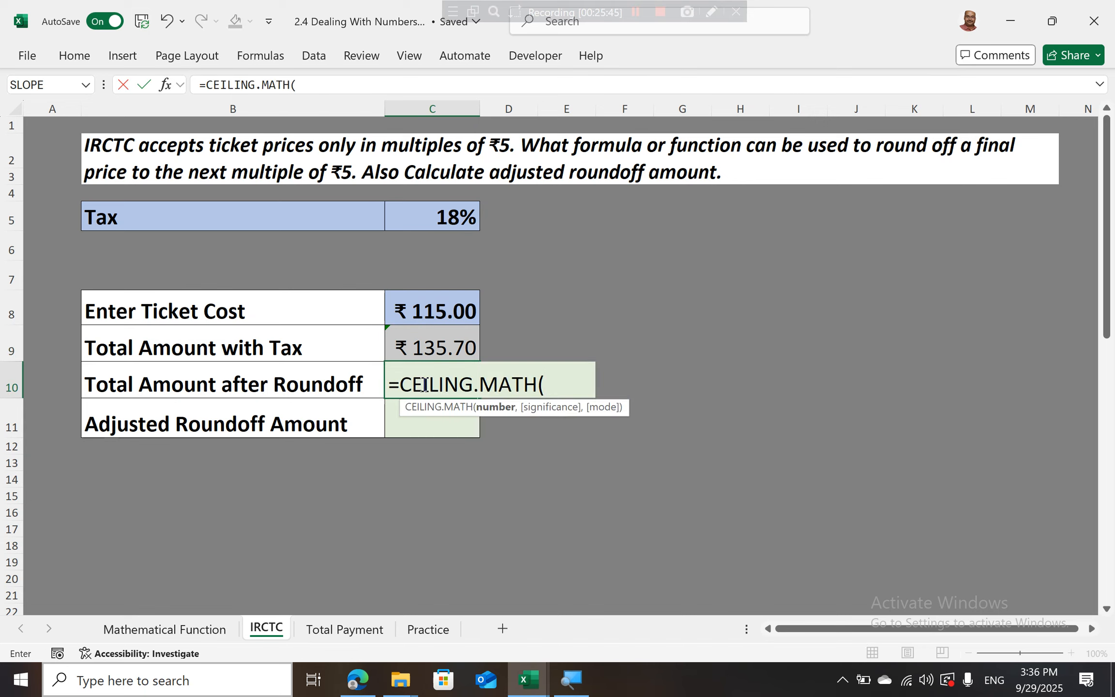
{"action": "key", "text": "Up"}
{"action": "type", "text": ",5)"}
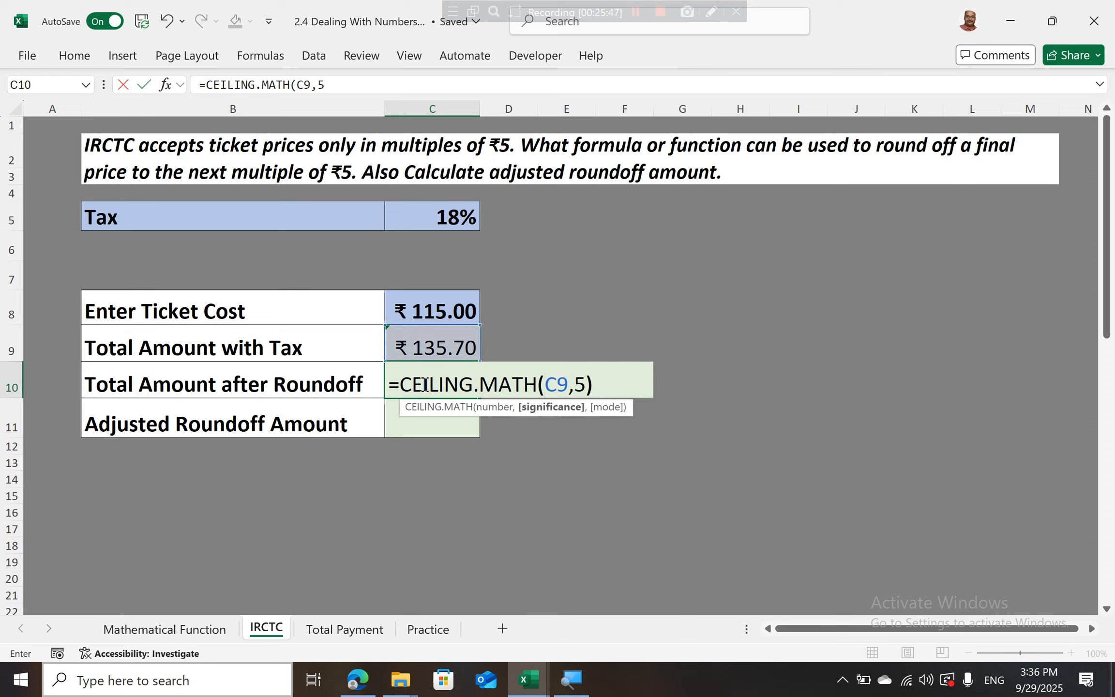
{"action": "key", "text": "Return"}
Calculate the adjusted roundoff amount in C11 with =C10-C9.
{"action": "type", "text": "="}
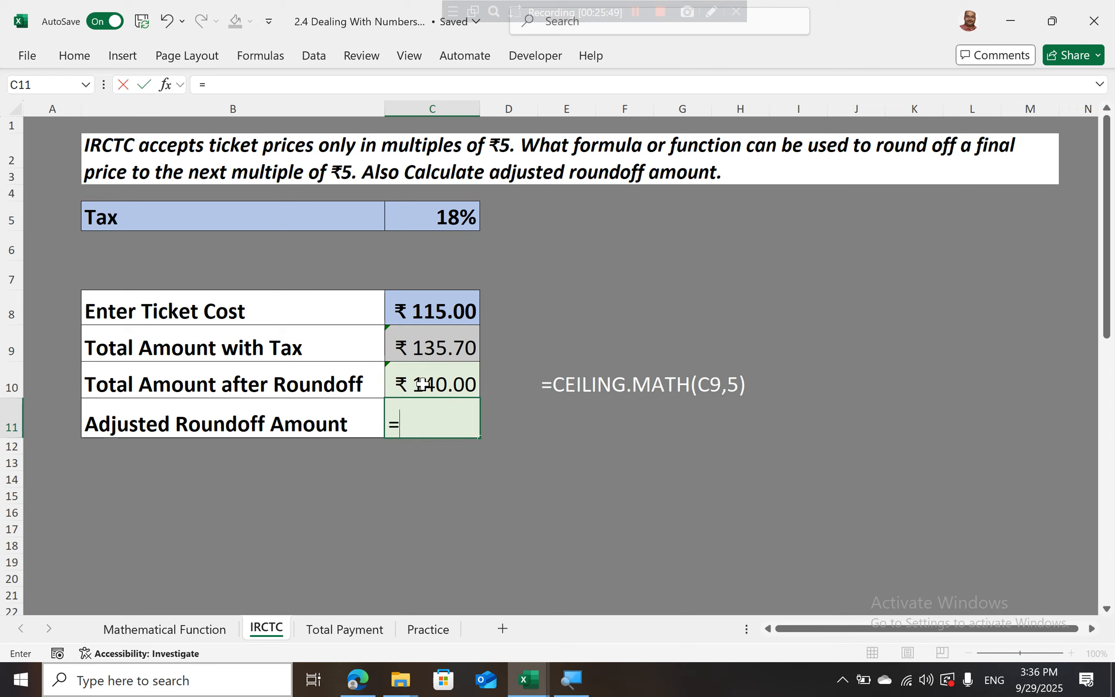
{"action": "left_click", "coordinate": [422, 384]}
{"action": "type", "text": "-"}
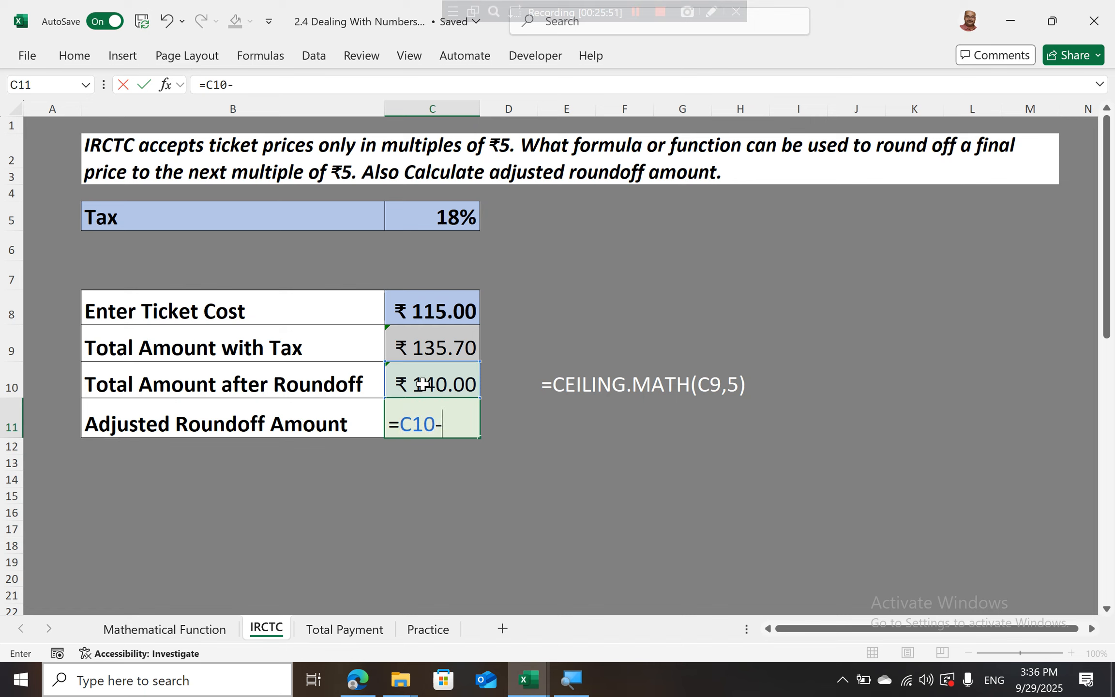
{"action": "key", "text": "Up"}
{"action": "key", "text": "Up"}
{"action": "key", "text": "Return"}
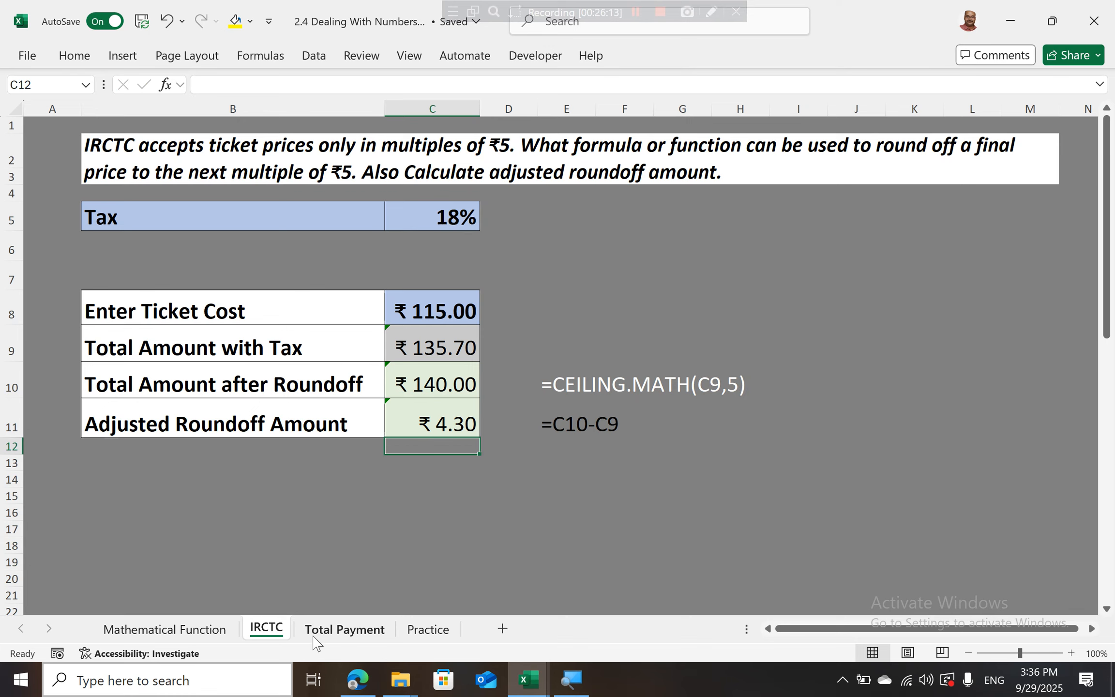
Open the Total Payment sheet and zoom it out to 80%.
{"action": "left_click", "coordinate": [342, 638]}
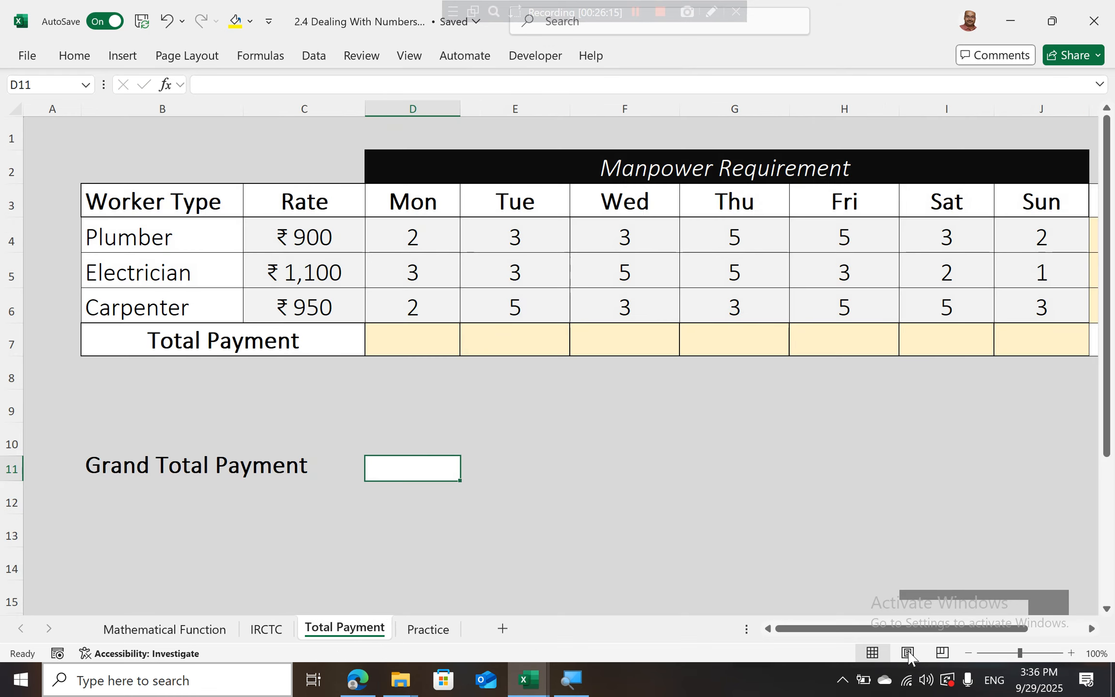
{"action": "left_click", "coordinate": [968, 654]}
{"action": "left_click", "coordinate": [968, 654]}
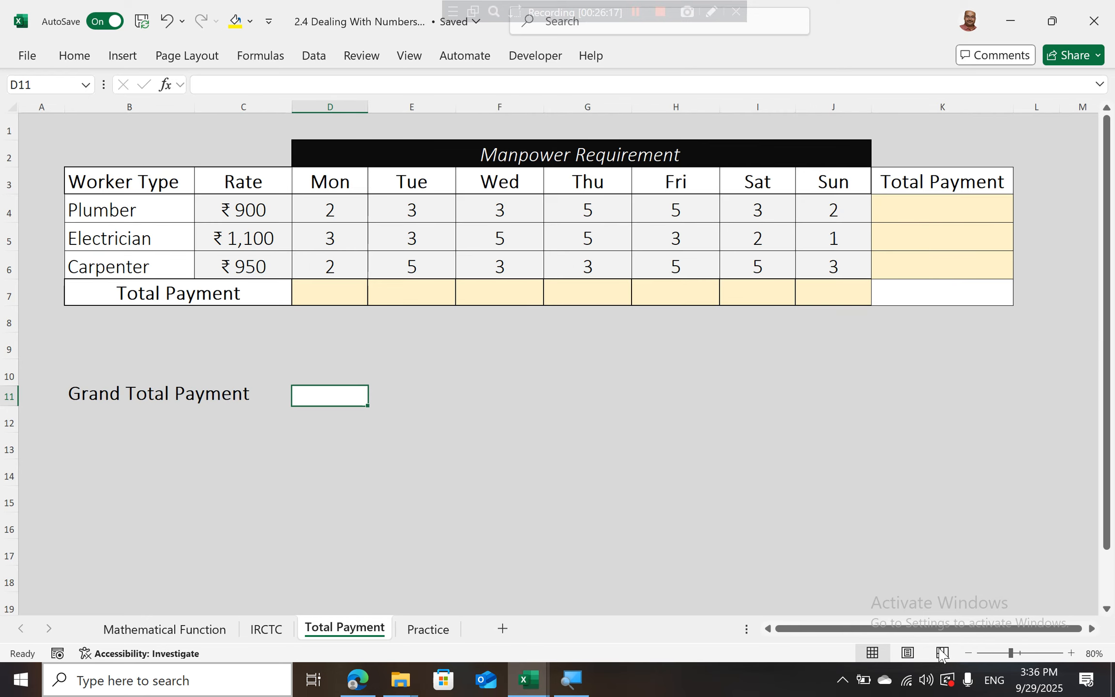
Preview the Practice sheet, then examine the empty Total Payment cells for weekdays and worker types on the Total Payment sheet.
{"action": "left_click", "coordinate": [419, 640]}
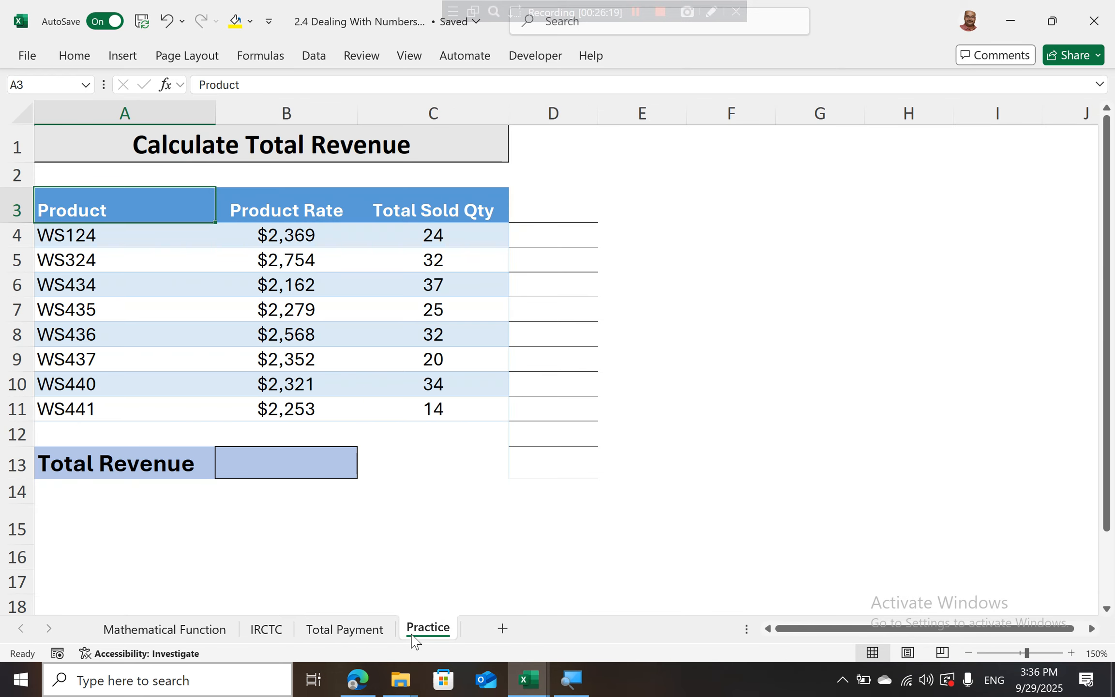
{"action": "left_click", "coordinate": [352, 634]}
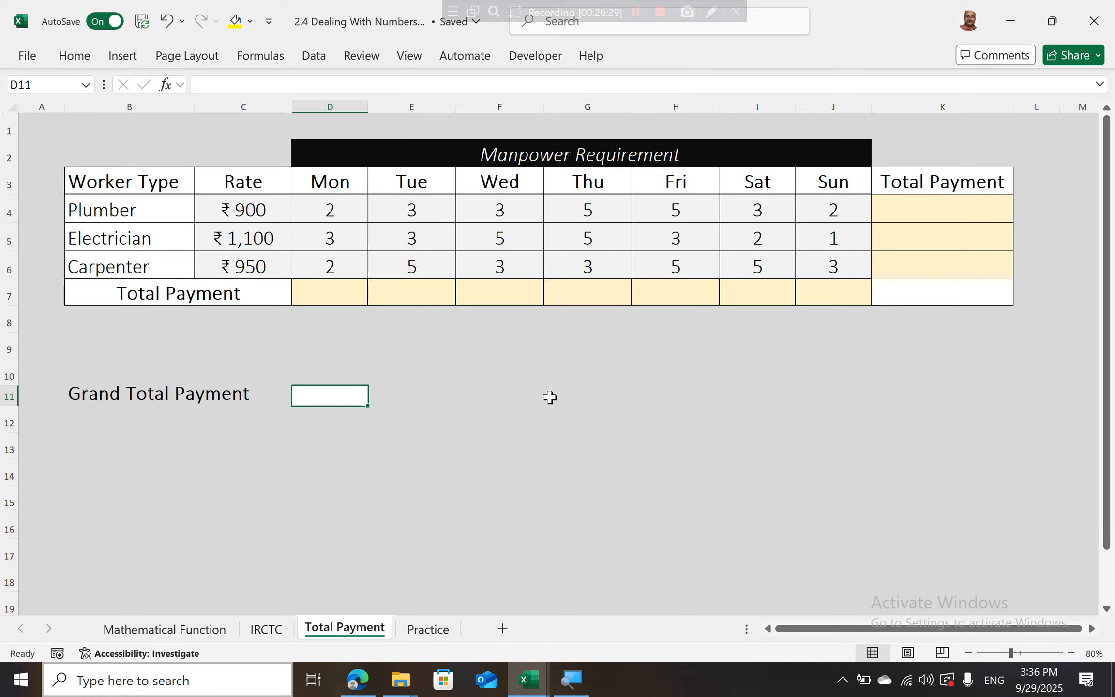
{"action": "left_click", "coordinate": [341, 286]}
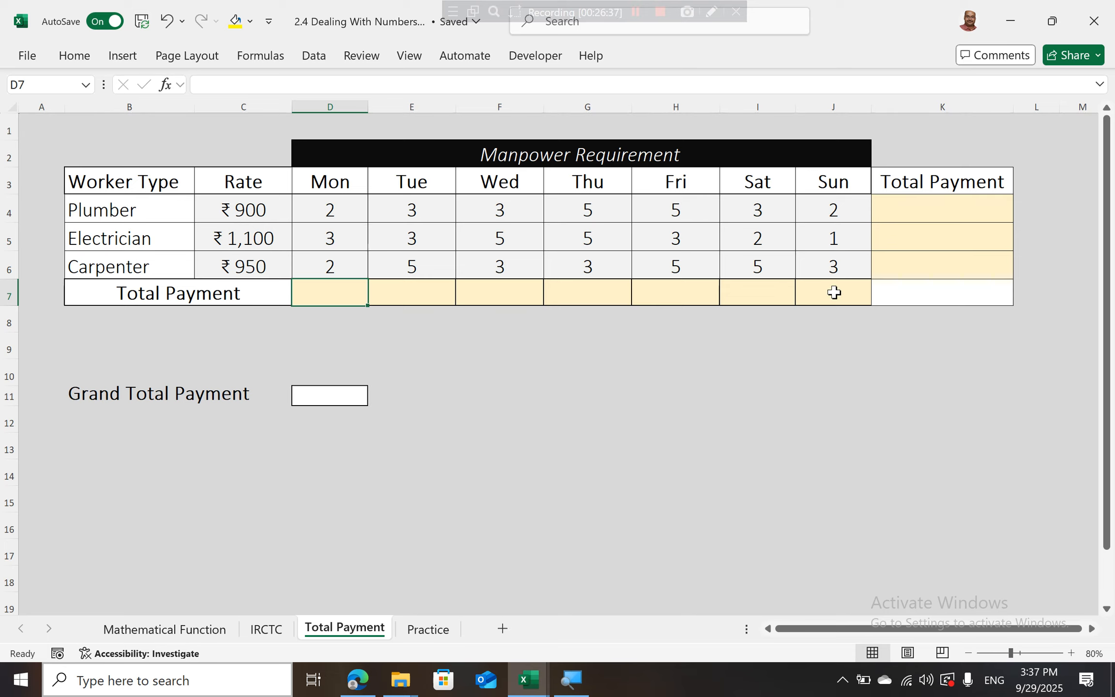
{"action": "left_click", "coordinate": [950, 204]}
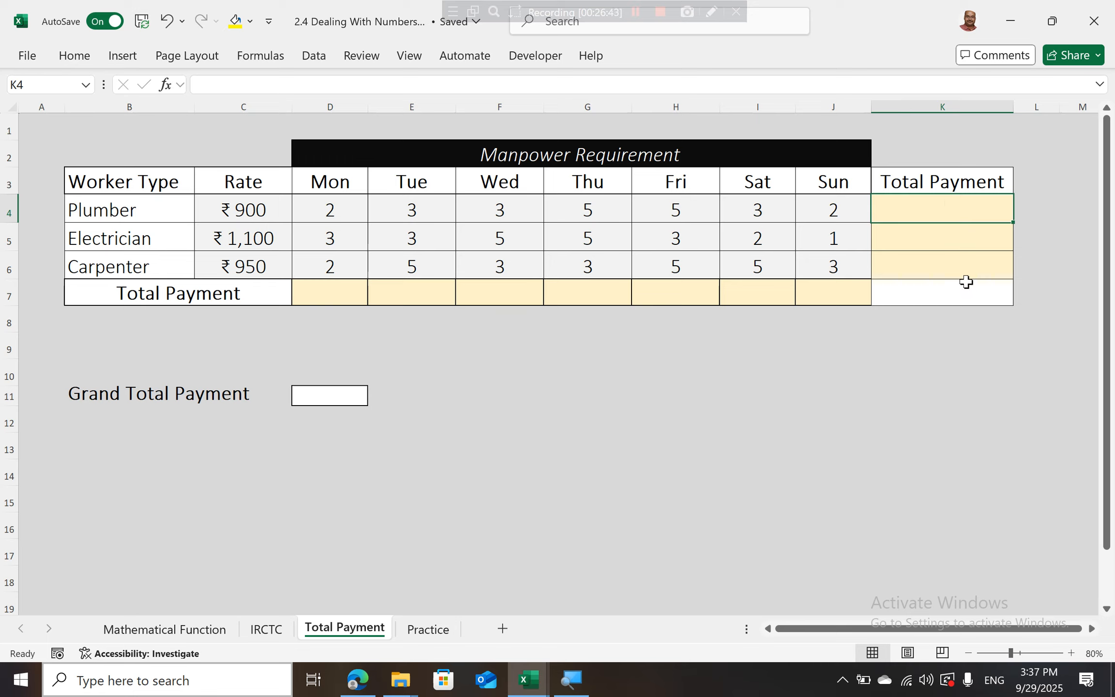
{"action": "left_click", "coordinate": [317, 296]}
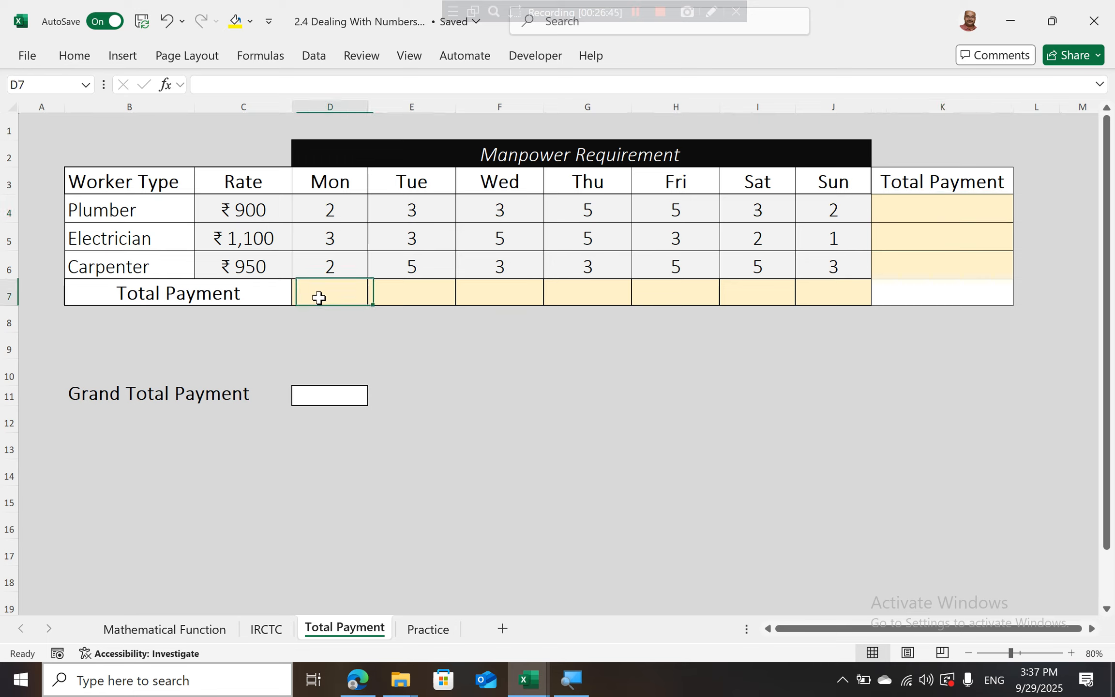
{"action": "left_click", "coordinate": [949, 206]}
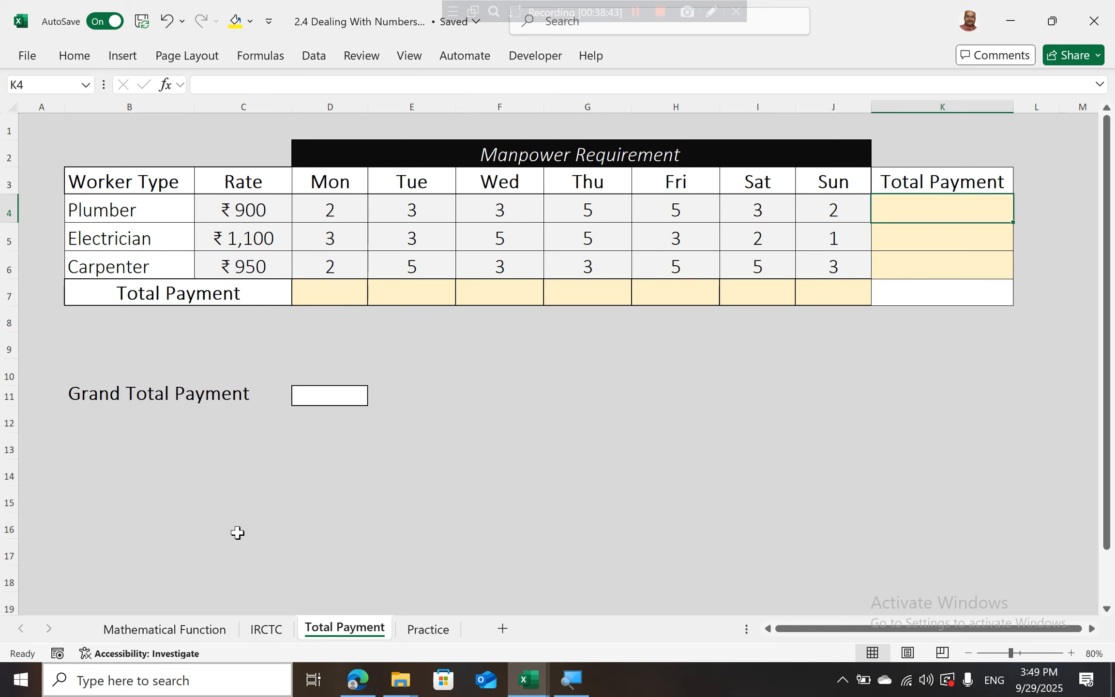
On the Practice sheet, calculate the Total Revenue in B13 with =SUMPRODUCT(B4:B11,C4:C11).
{"action": "left_click", "coordinate": [428, 630]}
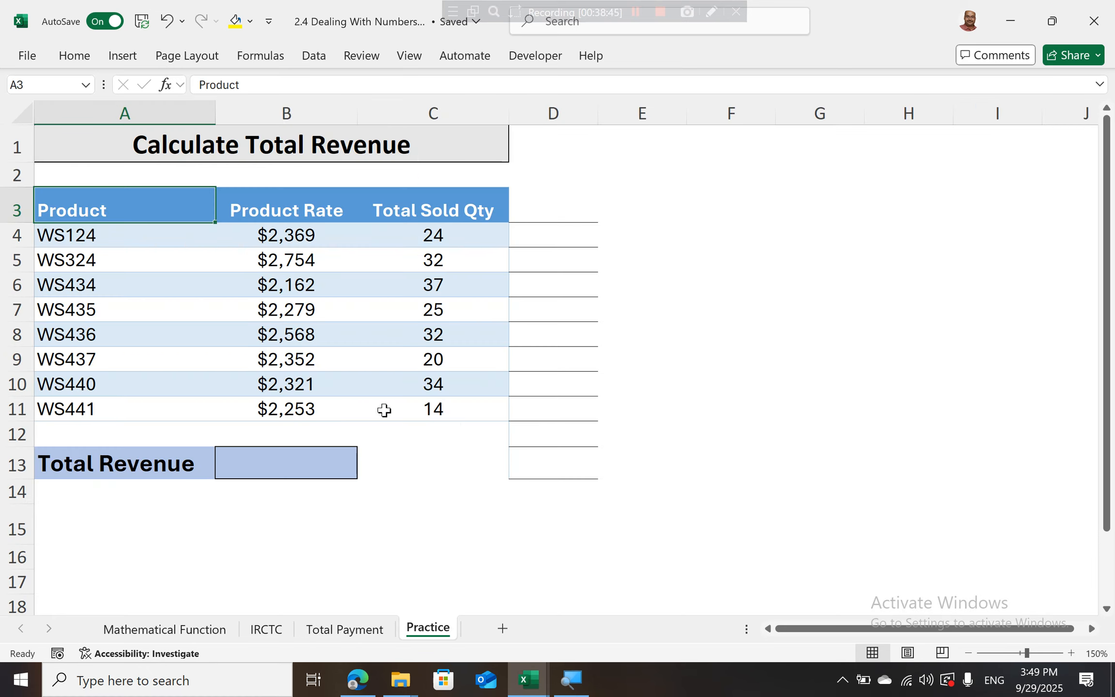
{"action": "left_click", "coordinate": [319, 469]}
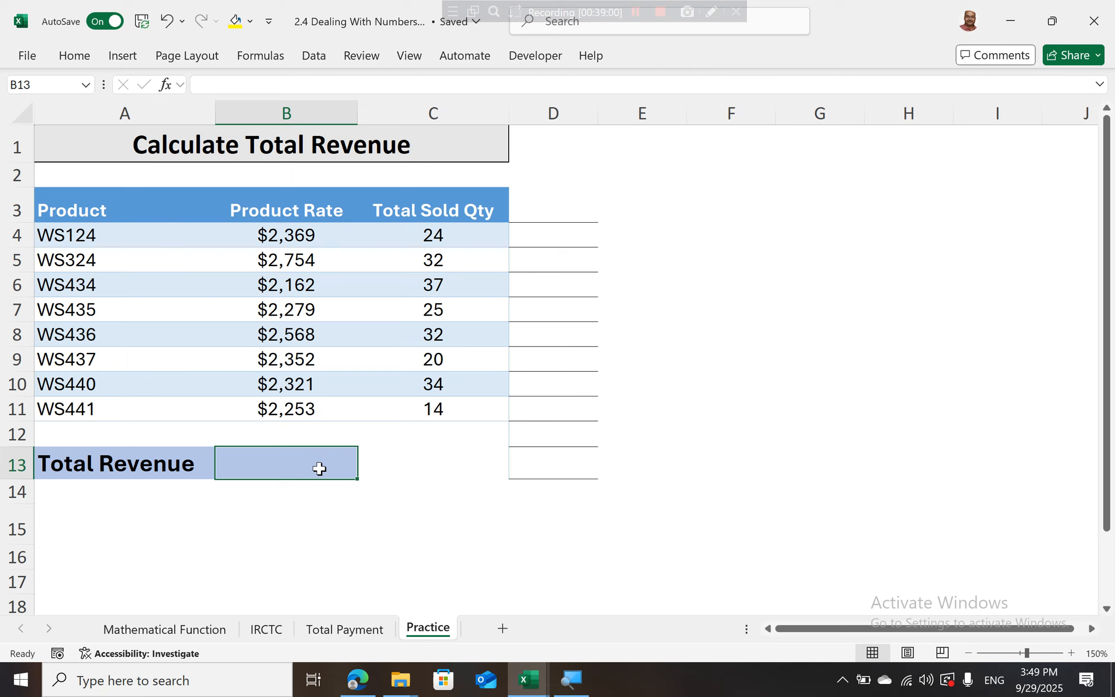
{"action": "type", "text": "="}
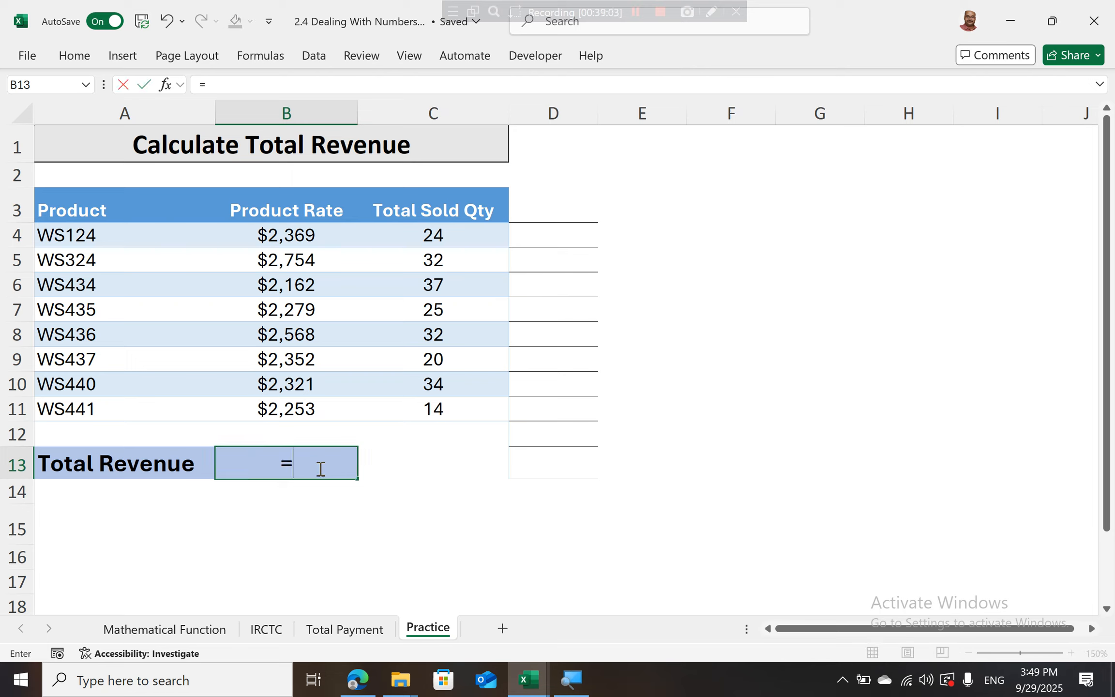
{"action": "type", "text": "sumpr"}
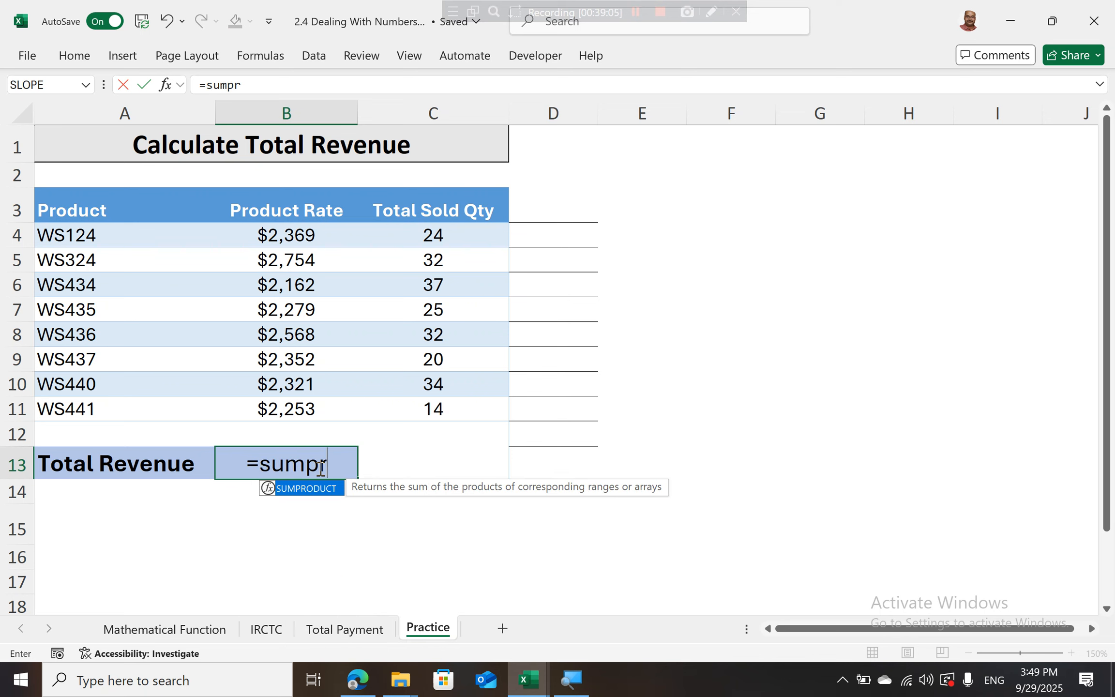
{"action": "key", "text": "Tab"}
{"action": "key", "text": "Up"}
{"action": "key", "text": "Up"}
{"action": "key", "text": "shift+Up"}
{"action": "key", "text": "shift+Up"}
{"action": "key", "text": "shift+Up"}
{"action": "key", "text": "shift+Up"}
{"action": "key", "text": "shift+Up"}
{"action": "key", "text": "shift+Up"}
{"action": "key", "text": "shift+Up"}
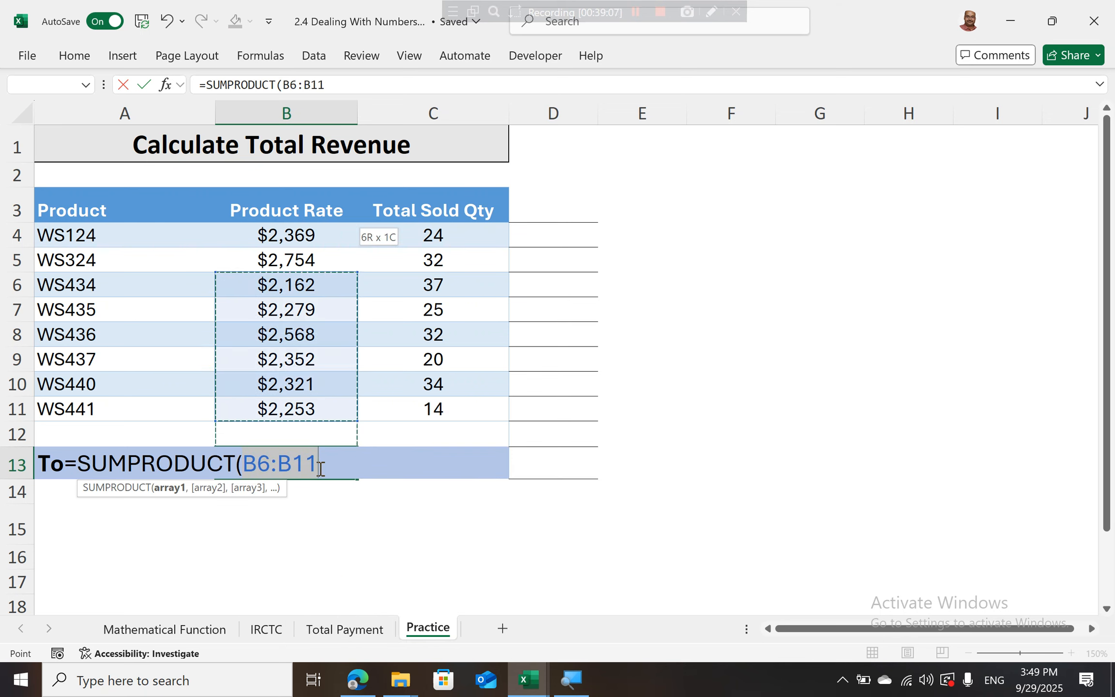
{"action": "type", "text": ","}
{"action": "key", "text": "Right"}
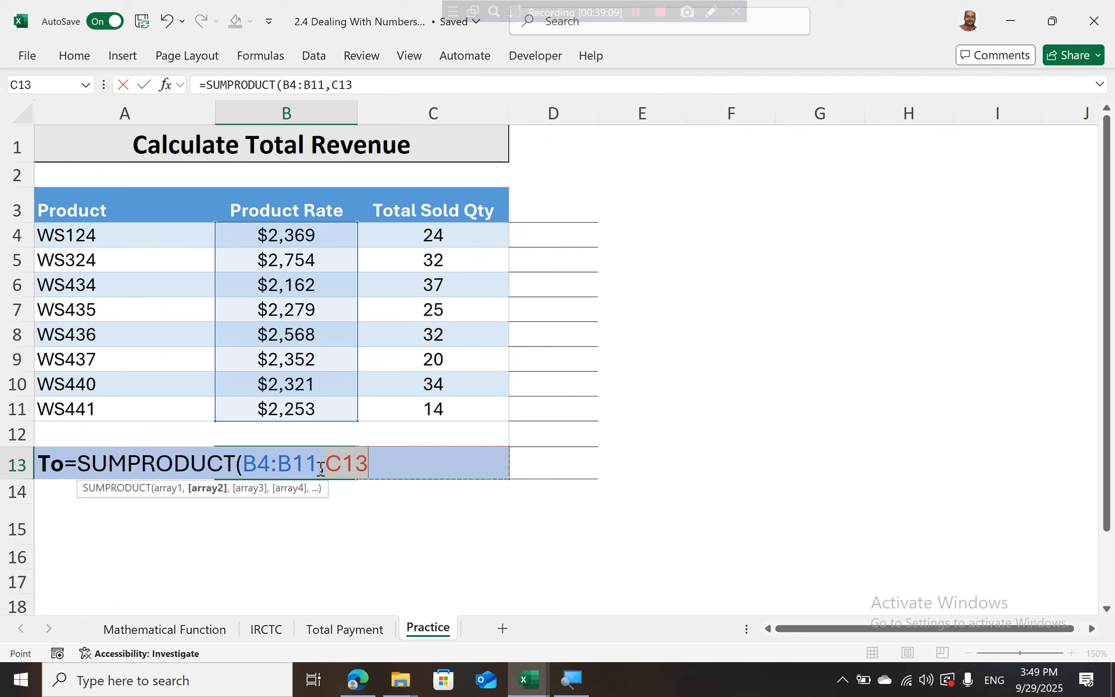
{"action": "key", "text": "Up"}
{"action": "key", "text": "Up"}
{"action": "key", "text": "Up"}
{"action": "key", "text": "Down"}
{"action": "key", "text": "shift+Up"}
{"action": "key", "text": "shift+Up"}
{"action": "key", "text": "shift+Up"}
{"action": "key", "text": "shift+Up"}
{"action": "key", "text": "shift+Up"}
{"action": "key", "text": "shift+Up"}
{"action": "key", "text": "shift+Up"}
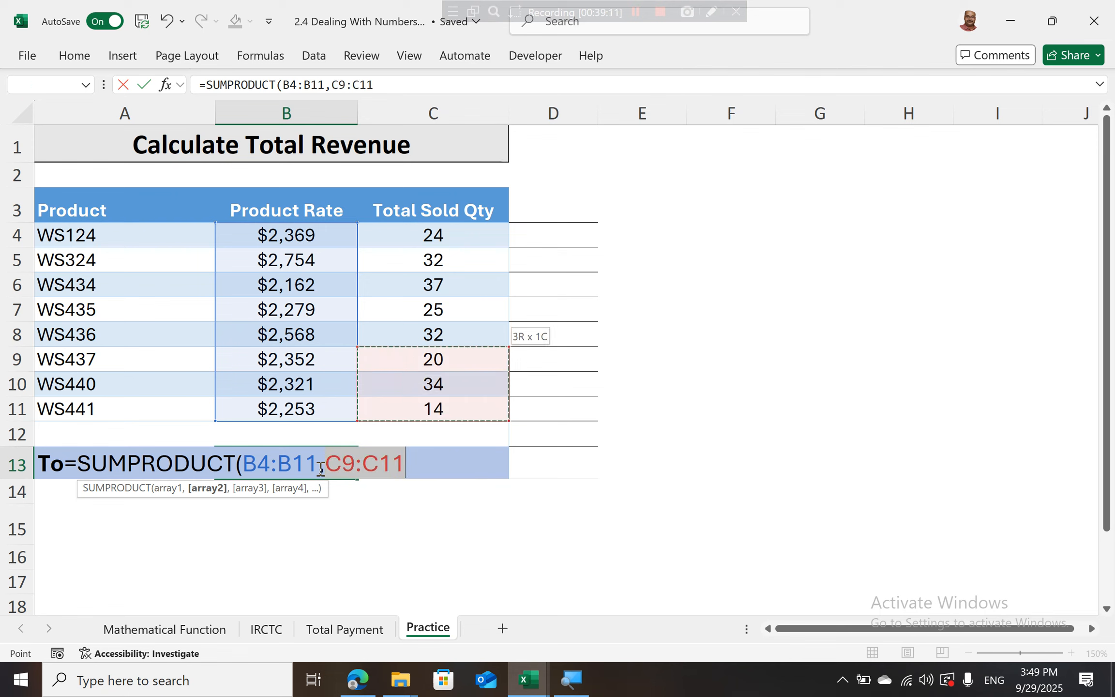
{"action": "type", "text": ")"}
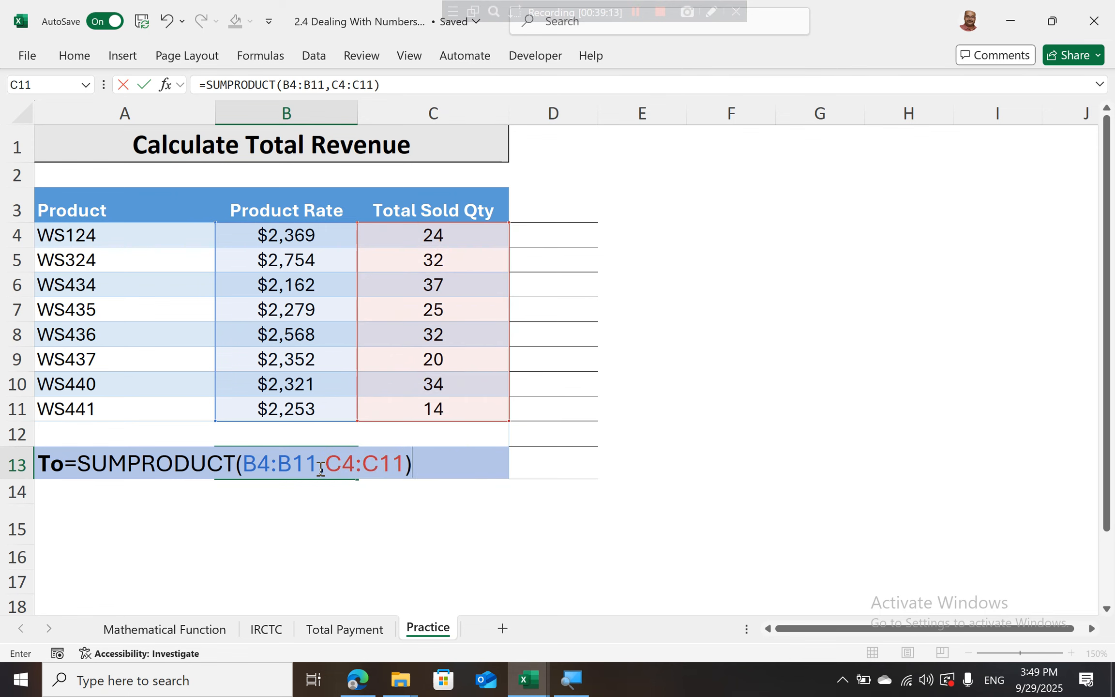
{"action": "key", "text": "Return"}
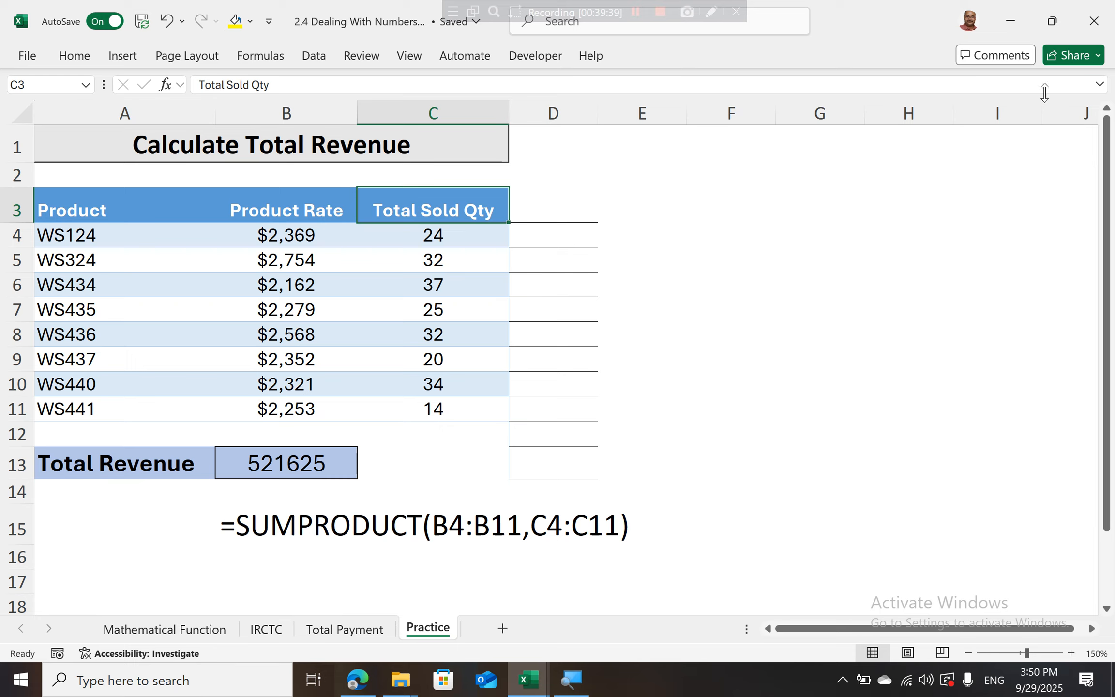
Close the 2.4 and 2.3 workbooks and open 2.5 Working with Date and Time.xlsx from the course folder.
{"action": "left_click", "coordinate": [1094, 21]}
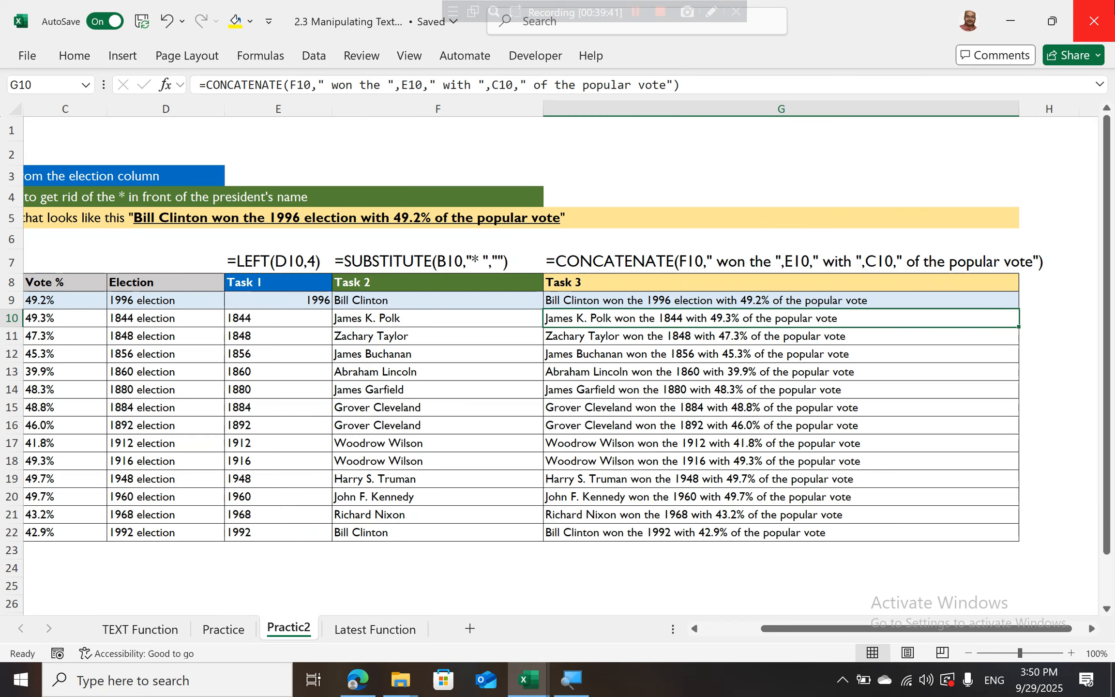
{"action": "left_click", "coordinate": [1094, 20]}
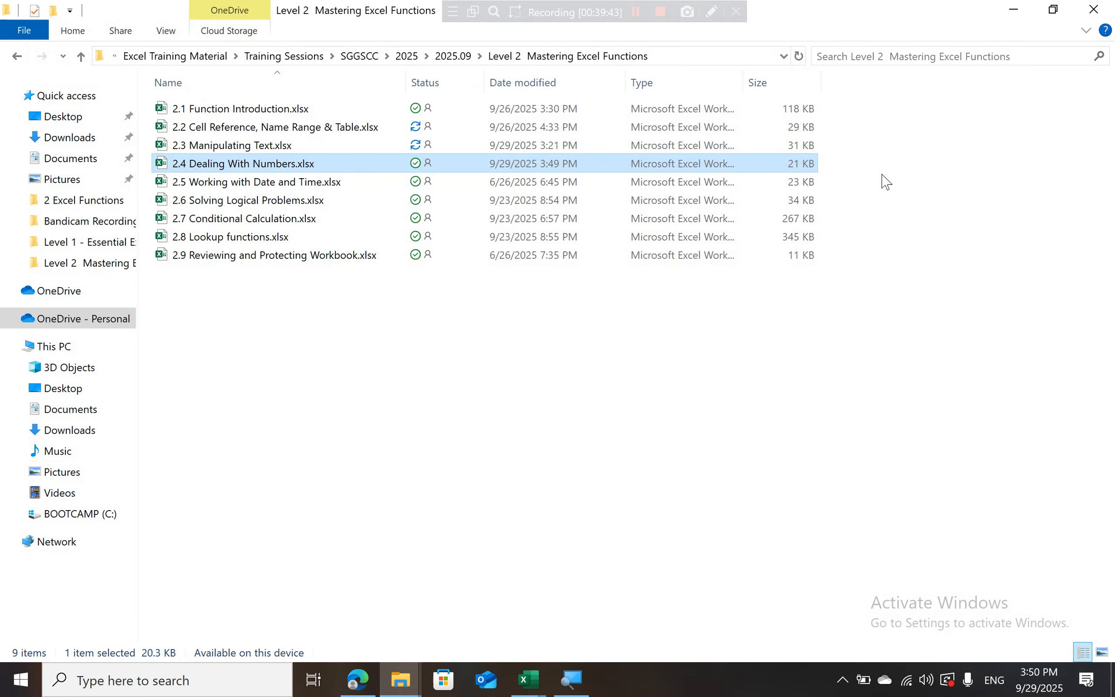
{"action": "double_click", "coordinate": [281, 186]}
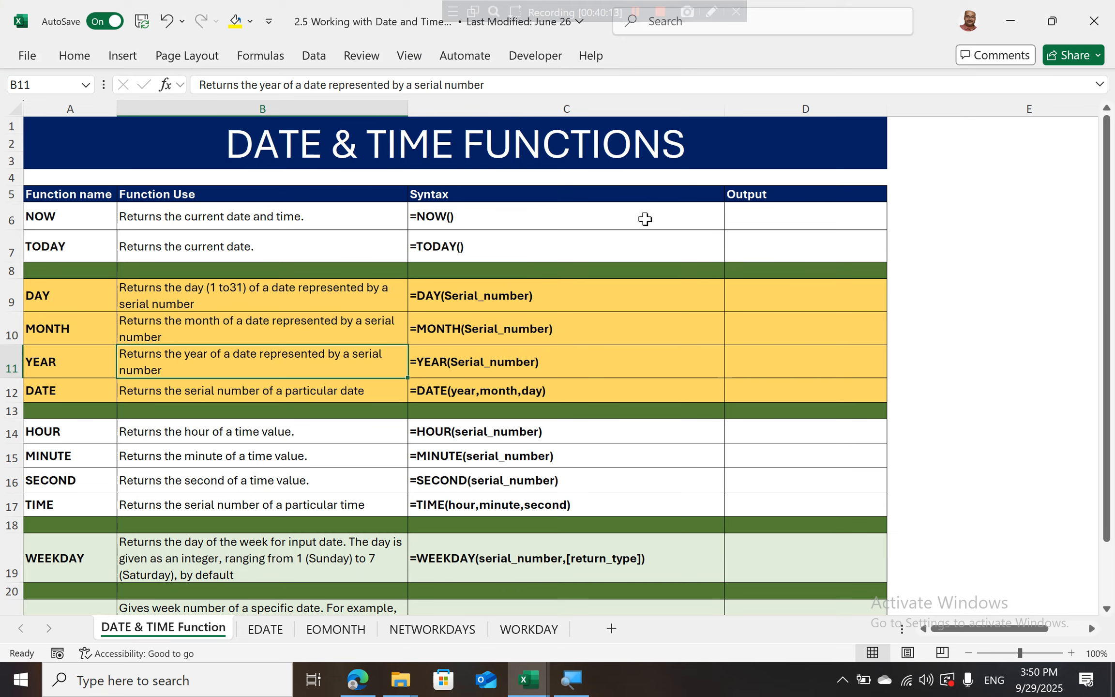
Enter =NOW() in output cell D6 to return the current date and time.
{"action": "left_click", "coordinate": [793, 219]}
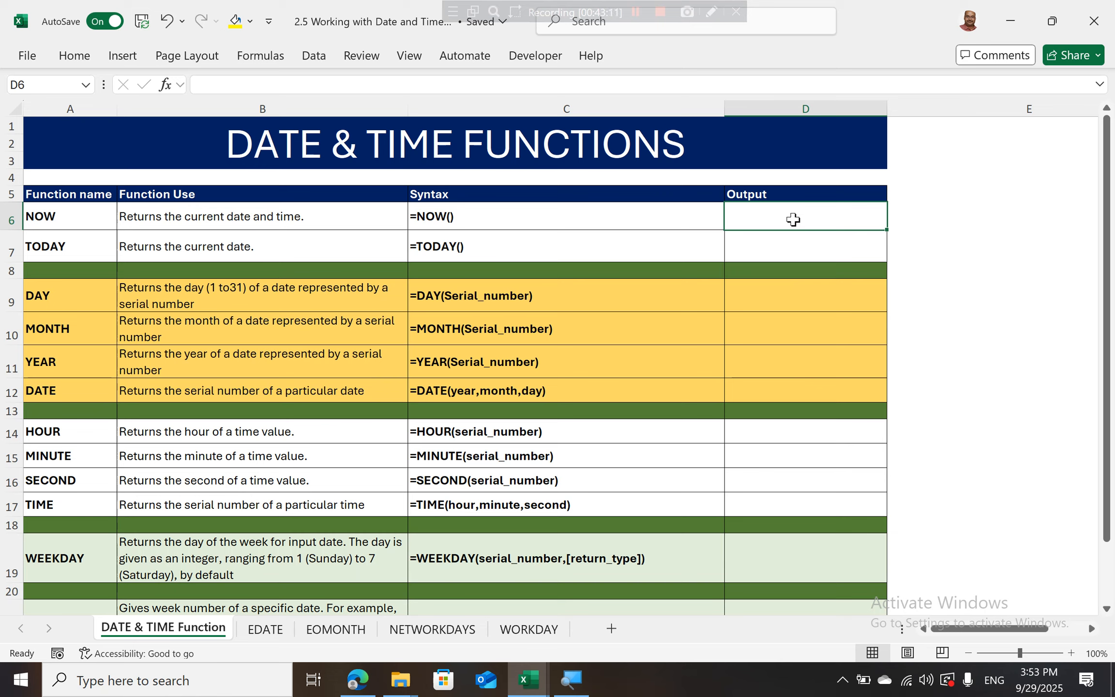
{"action": "left_click", "coordinate": [571, 219]}
{"action": "left_click", "coordinate": [587, 248]}
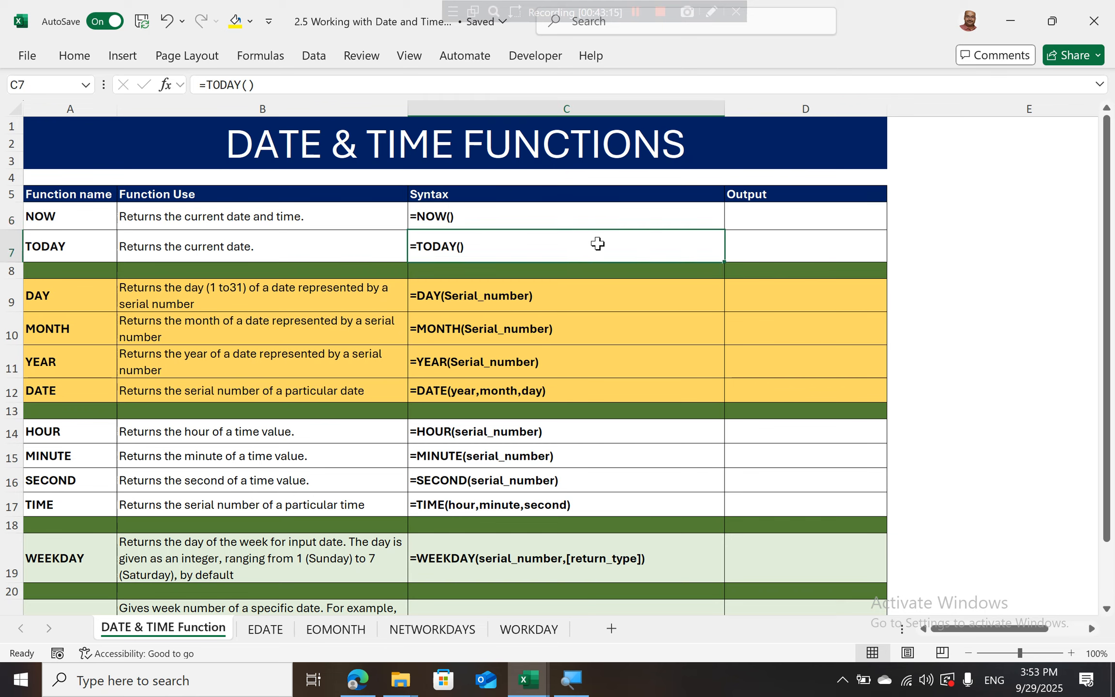
{"action": "left_click", "coordinate": [804, 220]}
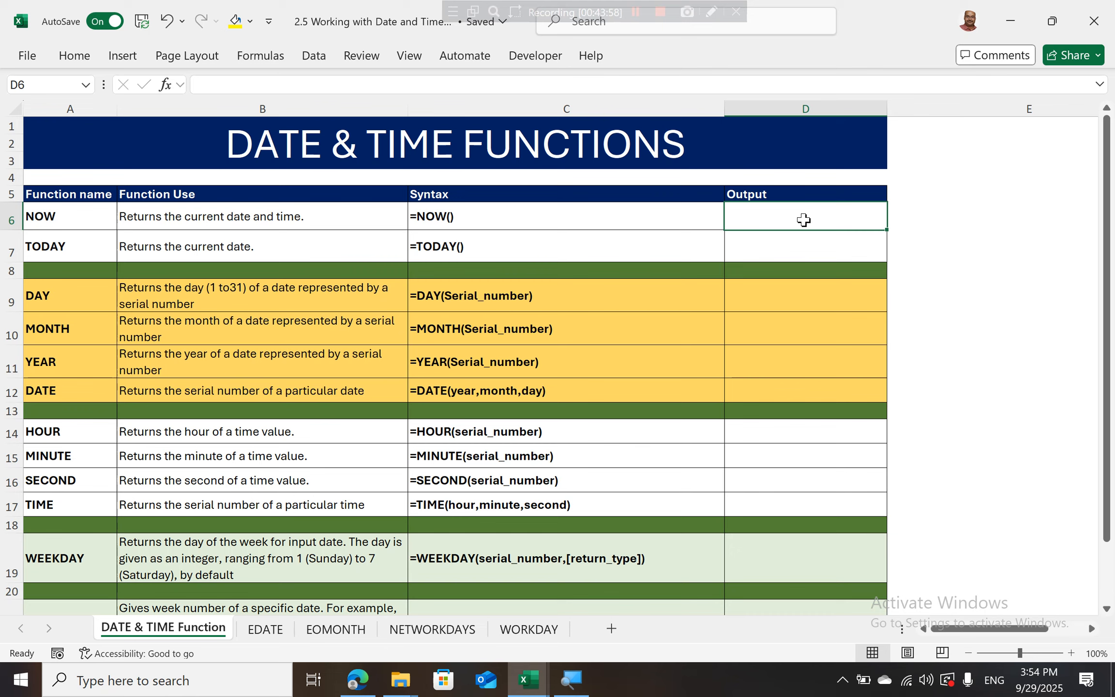
{"action": "double_click", "coordinate": [803, 220]}
{"action": "type", "text": "=now"}
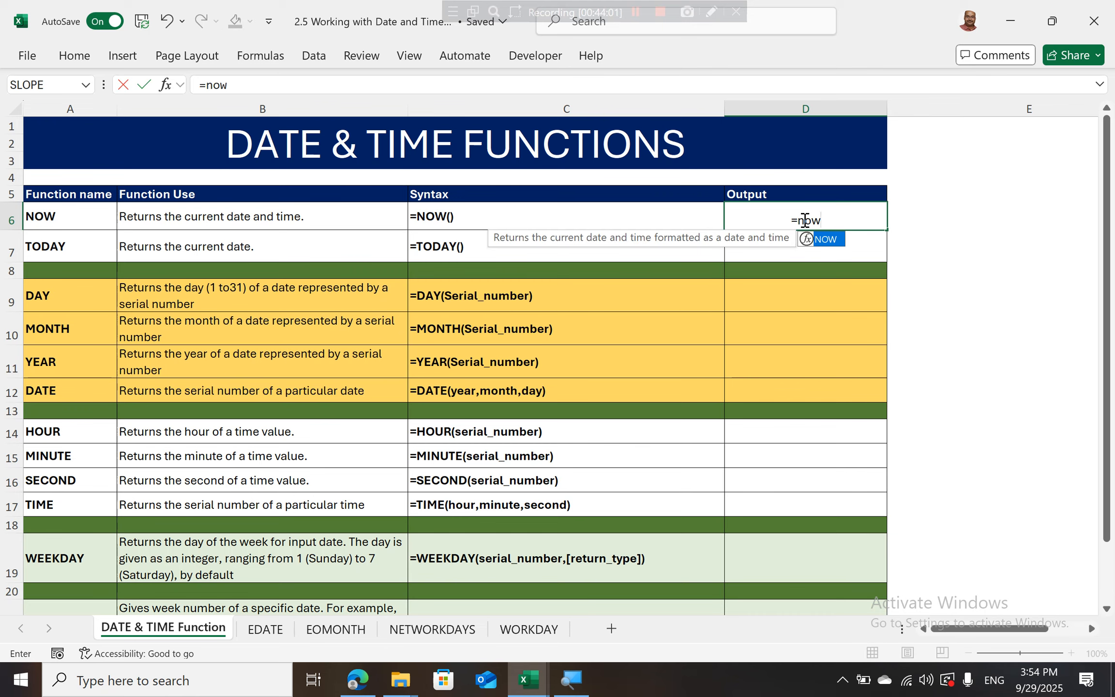
{"action": "type", "text": "("}
{"action": "key", "text": "Return"}
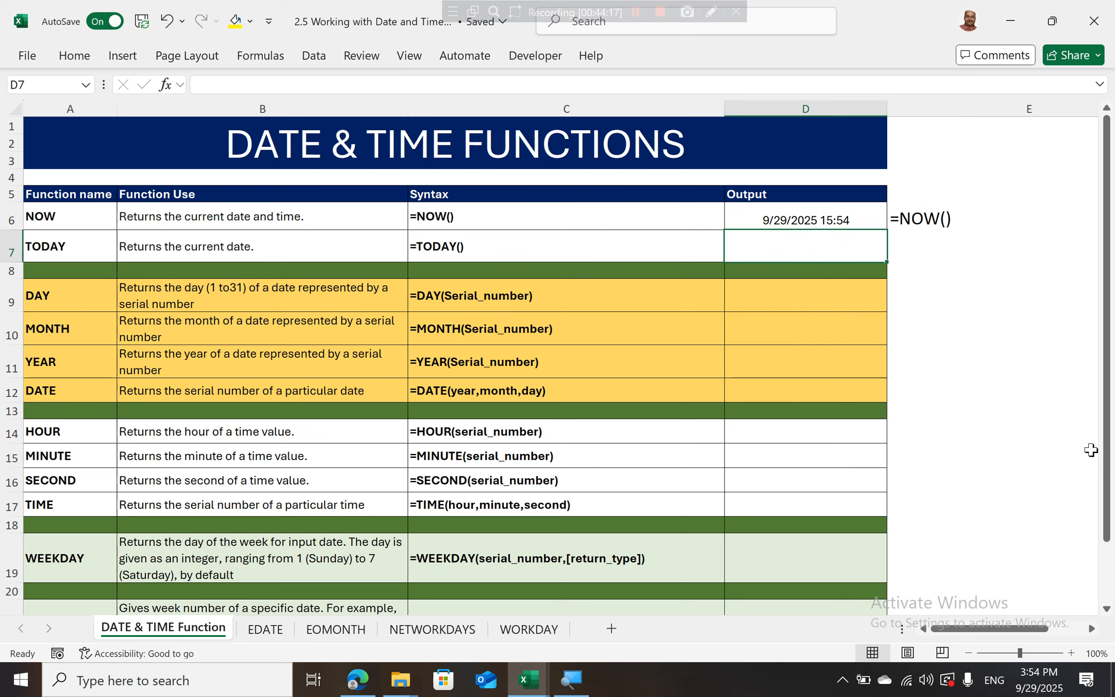
Enter =TODAY() in D7 to return the current date.
{"action": "type", "text": "=today("}
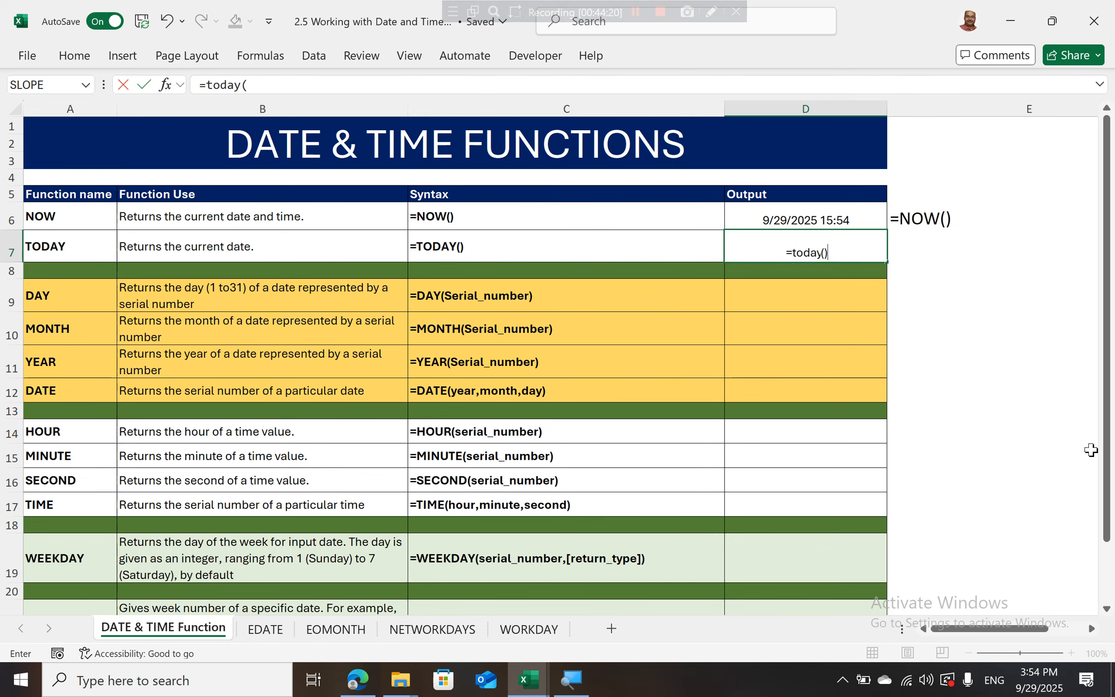
{"action": "key", "text": "Return"}
{"action": "key", "text": "Down"}
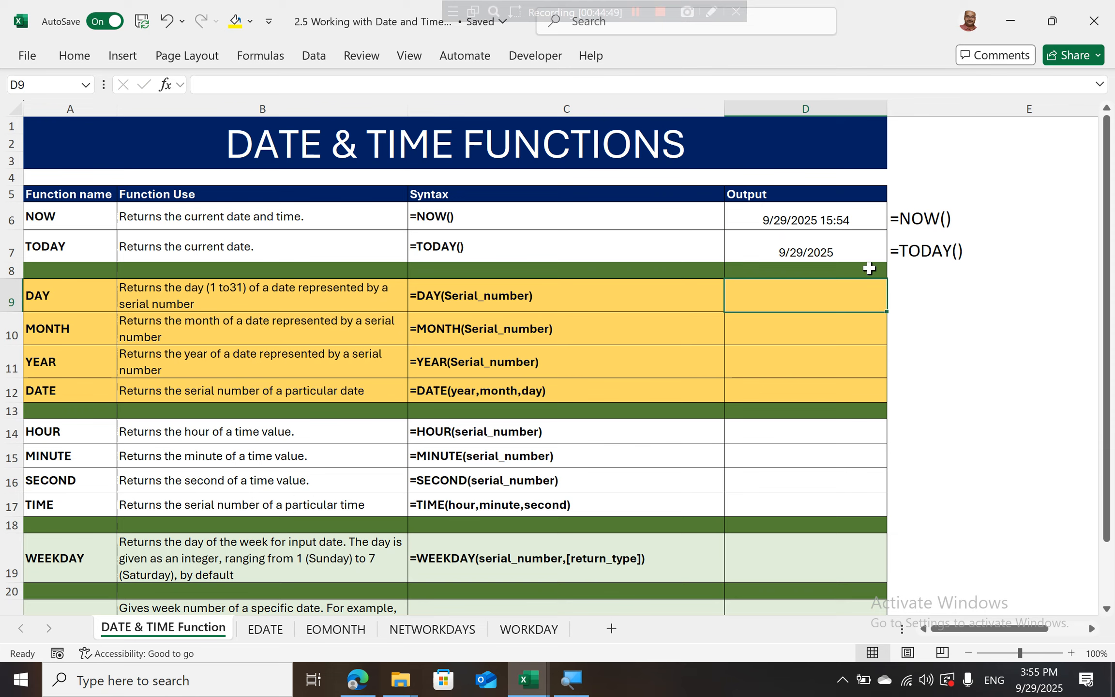
Try to extract part of the D7 date with =LEFT(D7,1) in D9.
{"action": "type", "text": "="}
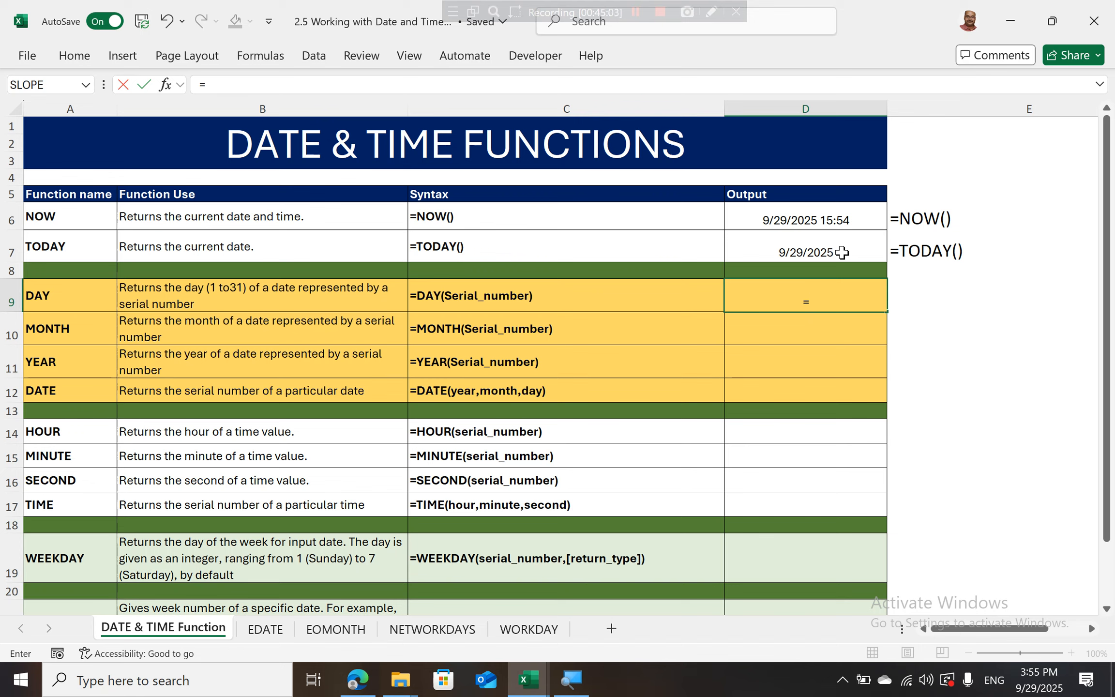
{"action": "type", "text": "left"}
{"action": "key", "text": "Tab"}
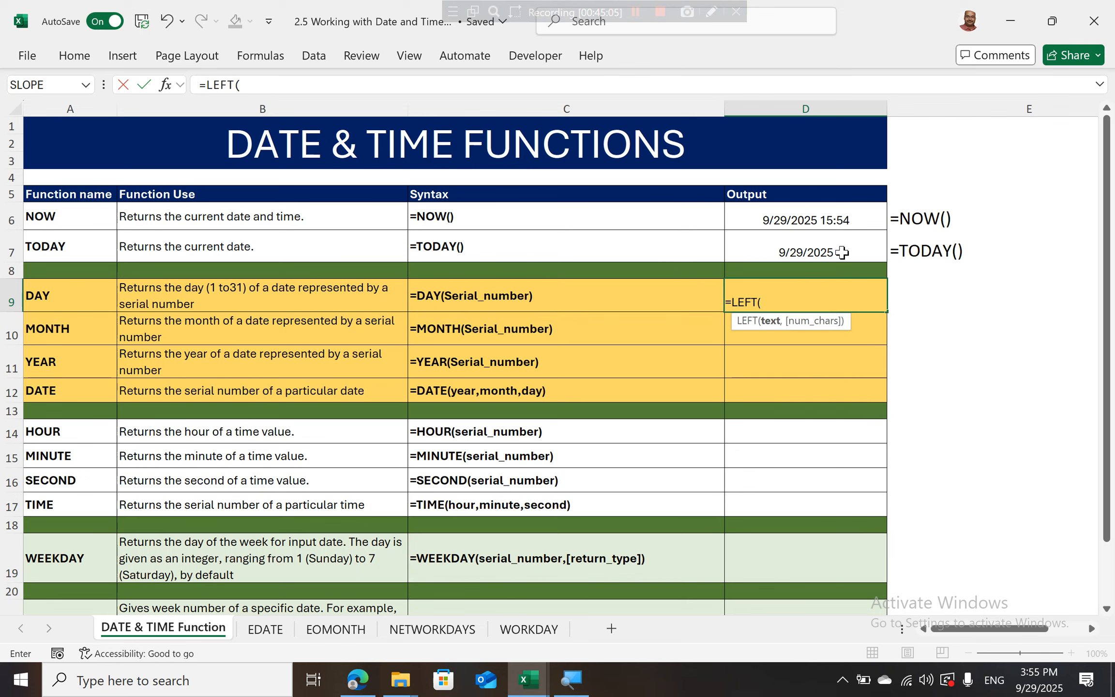
{"action": "left_click", "coordinate": [843, 252]}
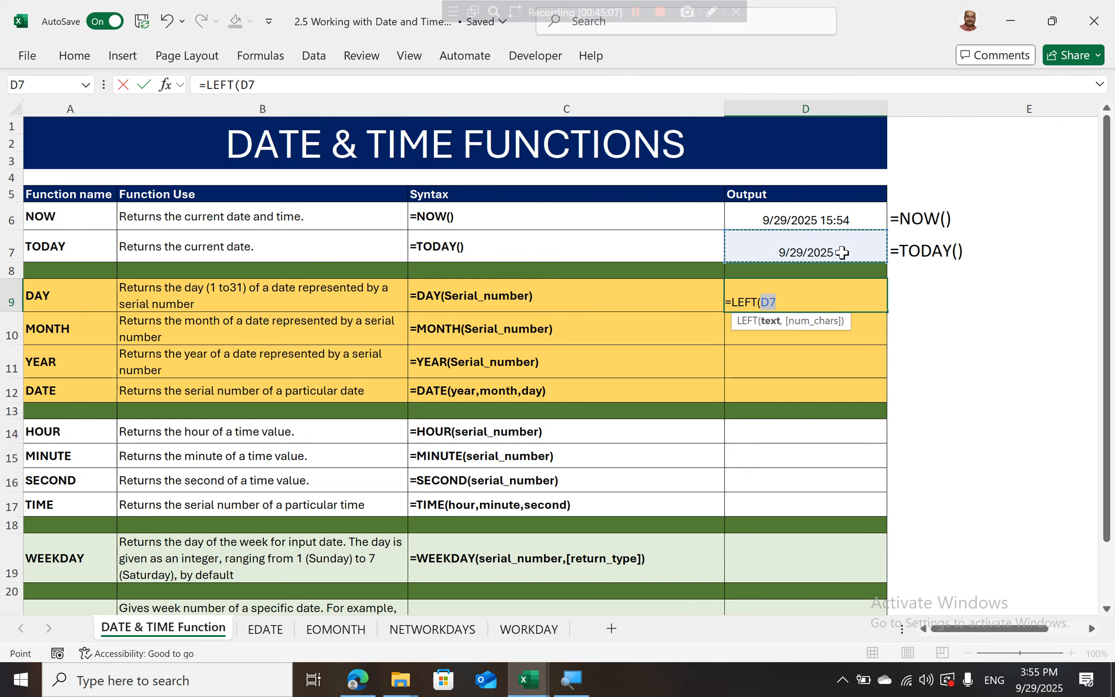
{"action": "type", "text": ",1)"}
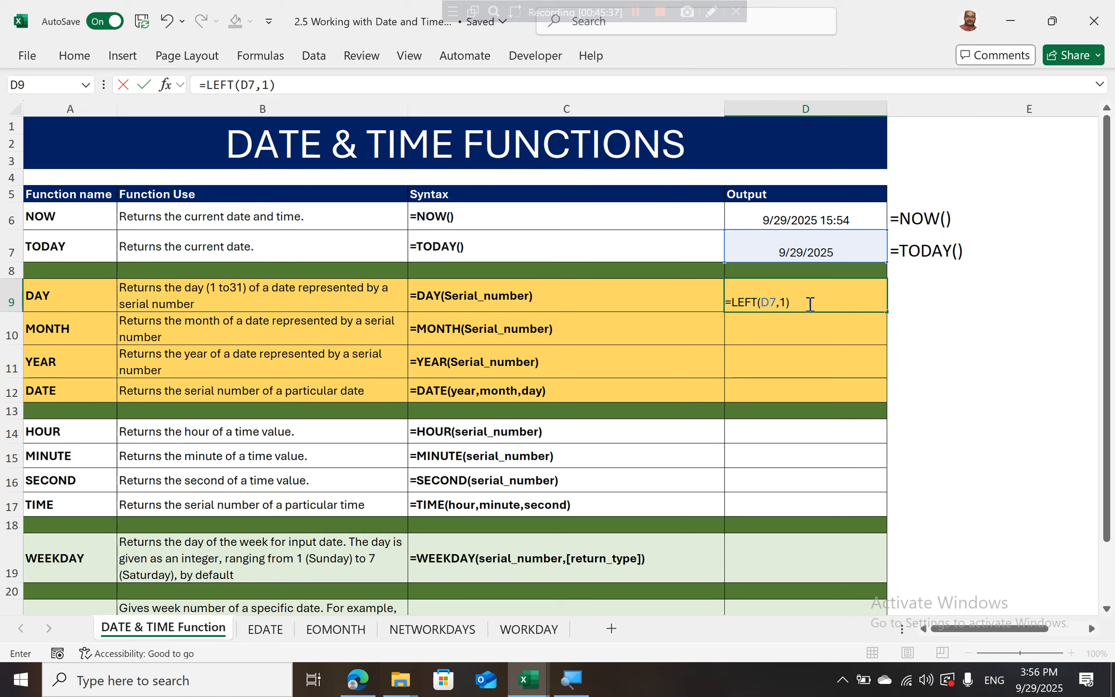
{"action": "key", "text": "Return"}
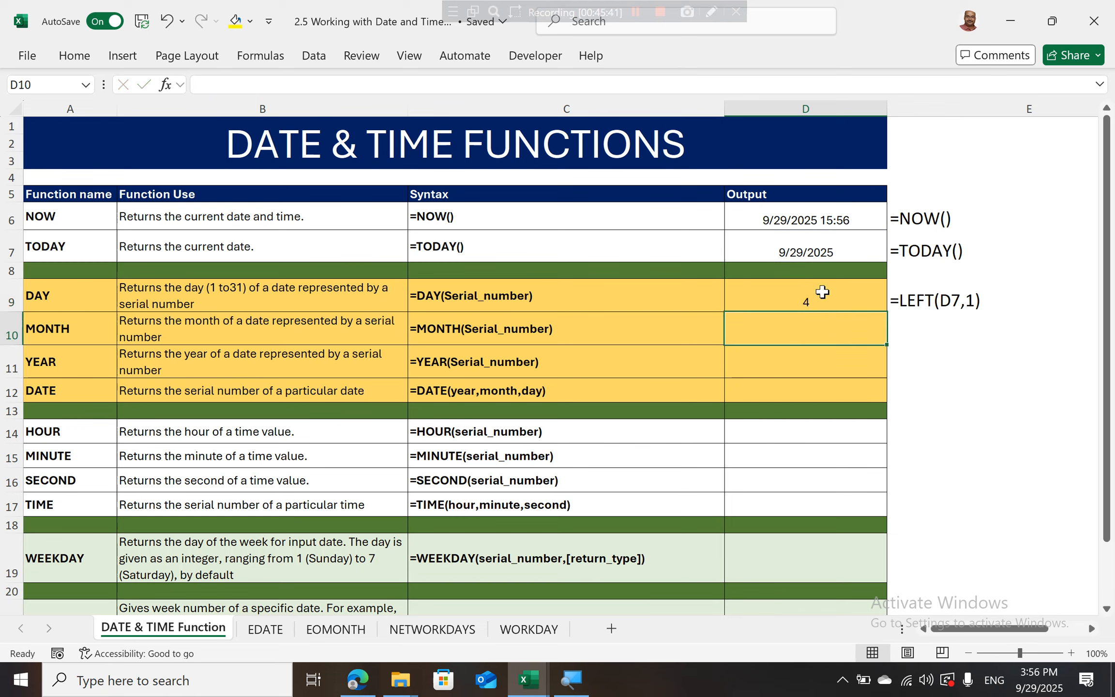
Switch the D7 date to General format to show its serial number, and restore its date format.
{"action": "left_click", "coordinate": [806, 258]}
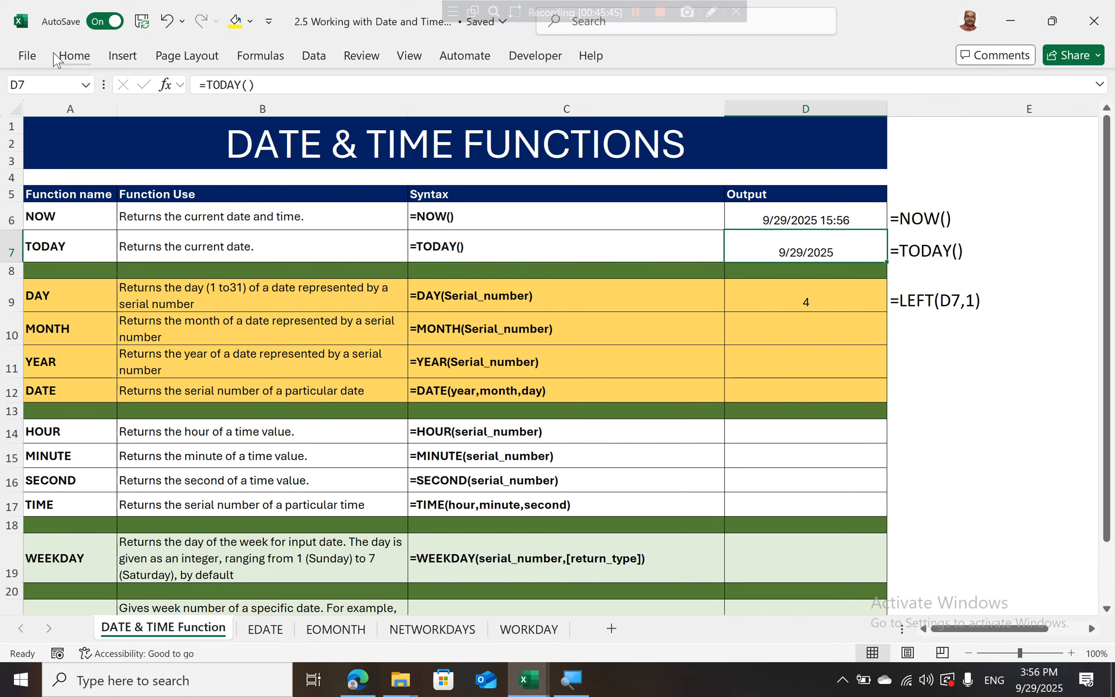
{"action": "left_click", "coordinate": [75, 56]}
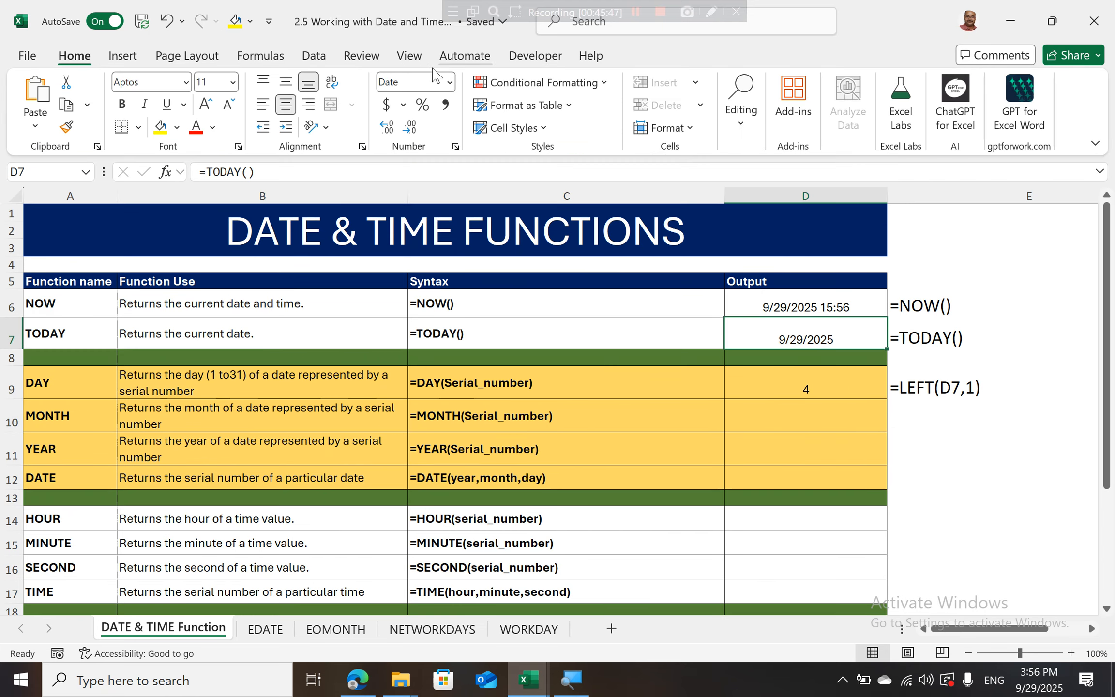
{"action": "left_click", "coordinate": [450, 83]}
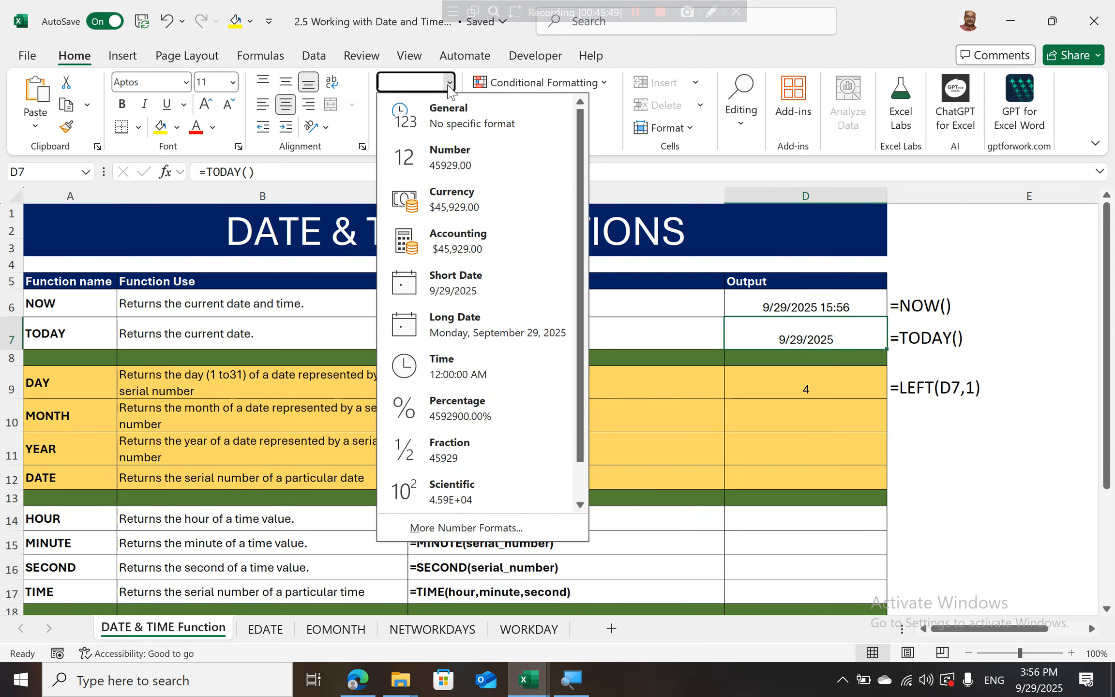
{"action": "left_click", "coordinate": [455, 127]}
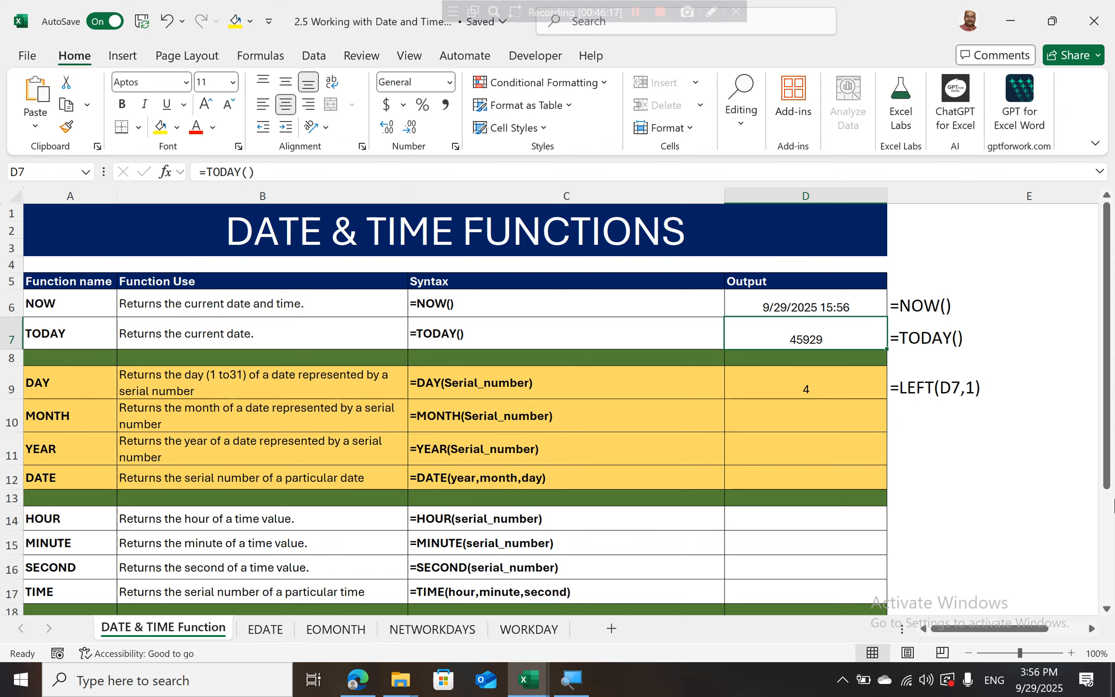
{"action": "key", "text": "ctrl+shift+3"}
Clear the LEFT formula from D9 and enter =DAY(D7) to return the day of the date.
{"action": "key", "text": "Down"}
{"action": "key", "text": "Down"}
{"action": "key", "text": "Delete"}
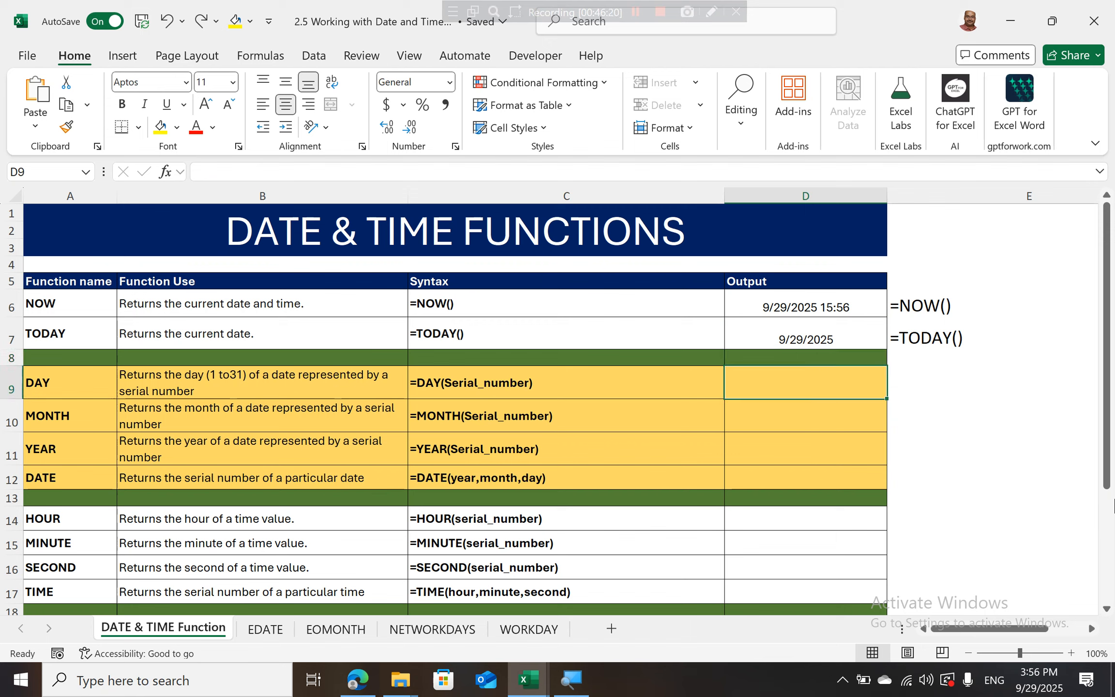
{"action": "type", "text": "=day"}
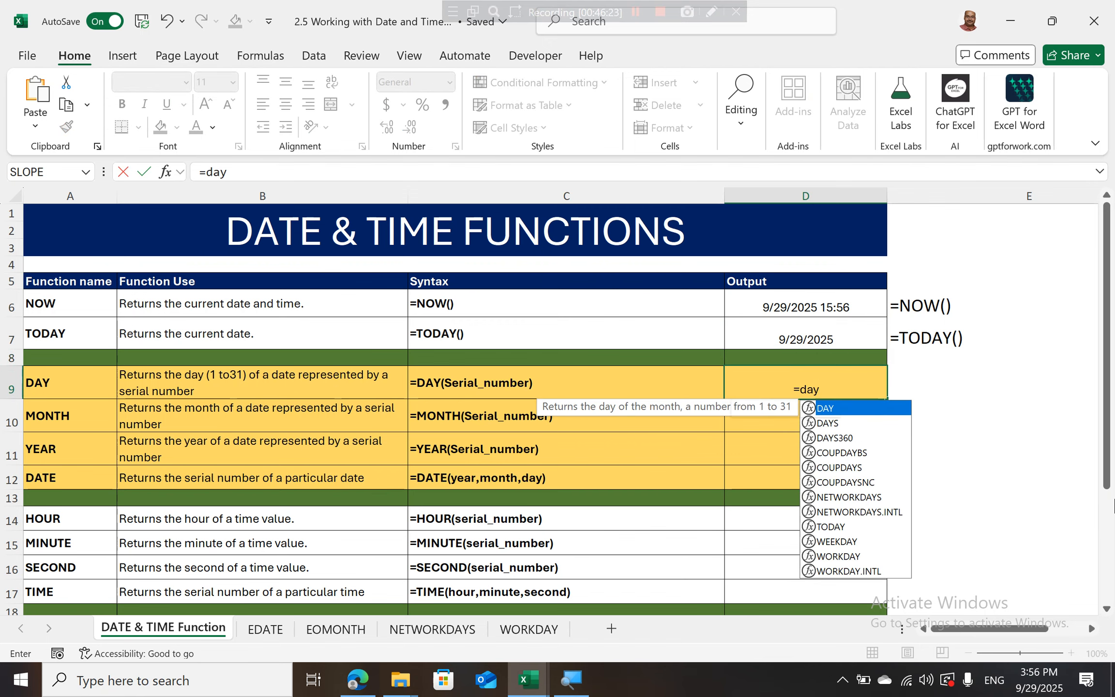
{"action": "key", "text": "Tab"}
{"action": "key", "text": "Up"}
{"action": "key", "text": "Up"}
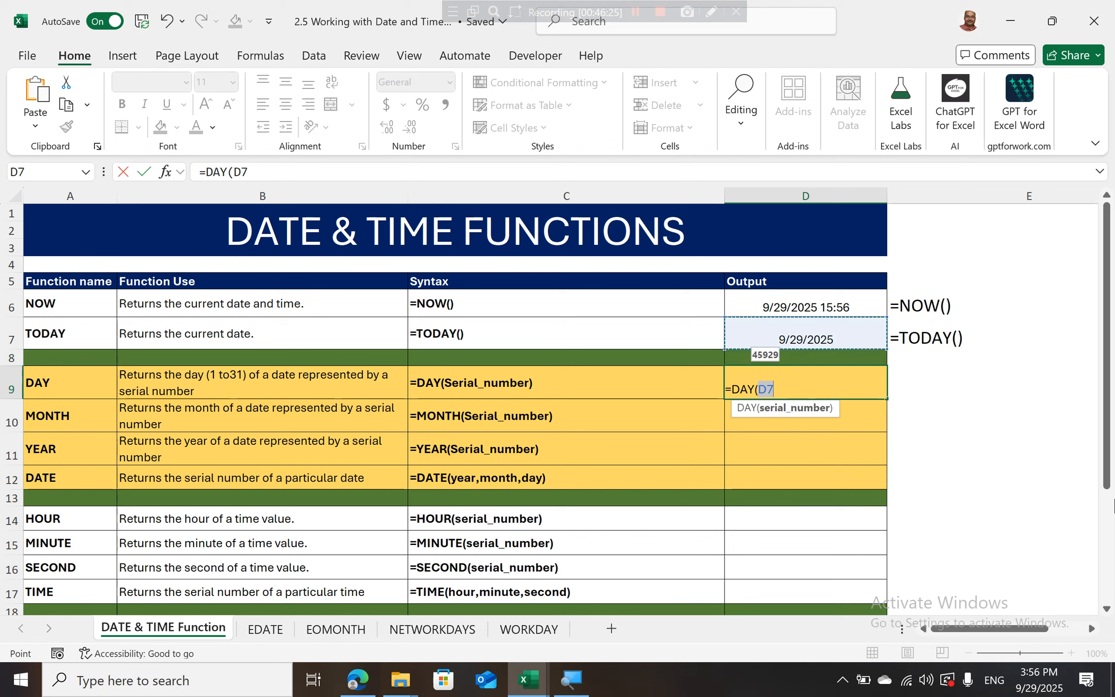
{"action": "key", "text": "Return"}
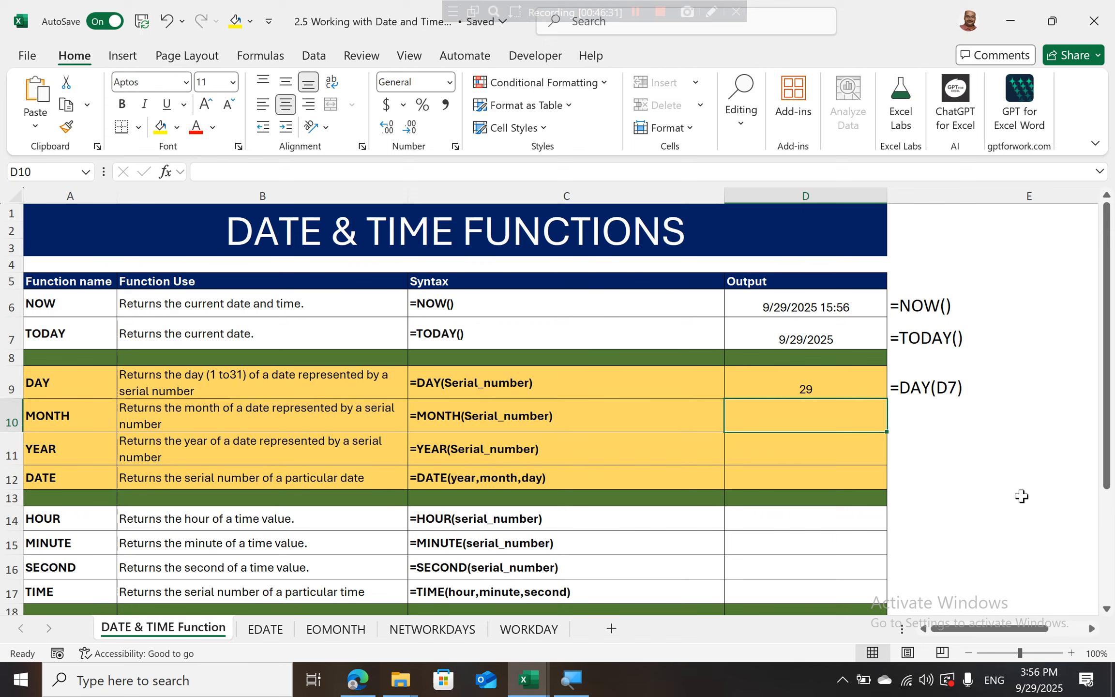
Enter =MONTH(D7) in D10 to return the month of the date.
{"action": "type", "text": "=monn"}
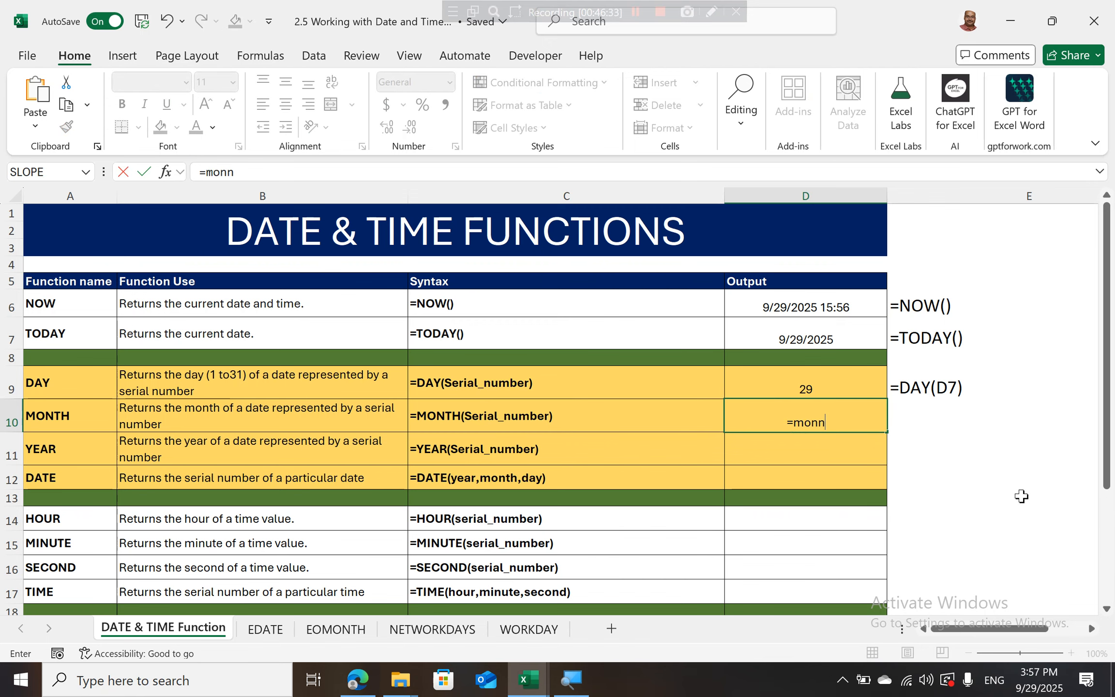
{"action": "key", "text": "BackSpace"}
{"action": "key", "text": "Tab"}
{"action": "key", "text": "Up"}
{"action": "key", "text": "Up"}
{"action": "key", "text": "Up"}
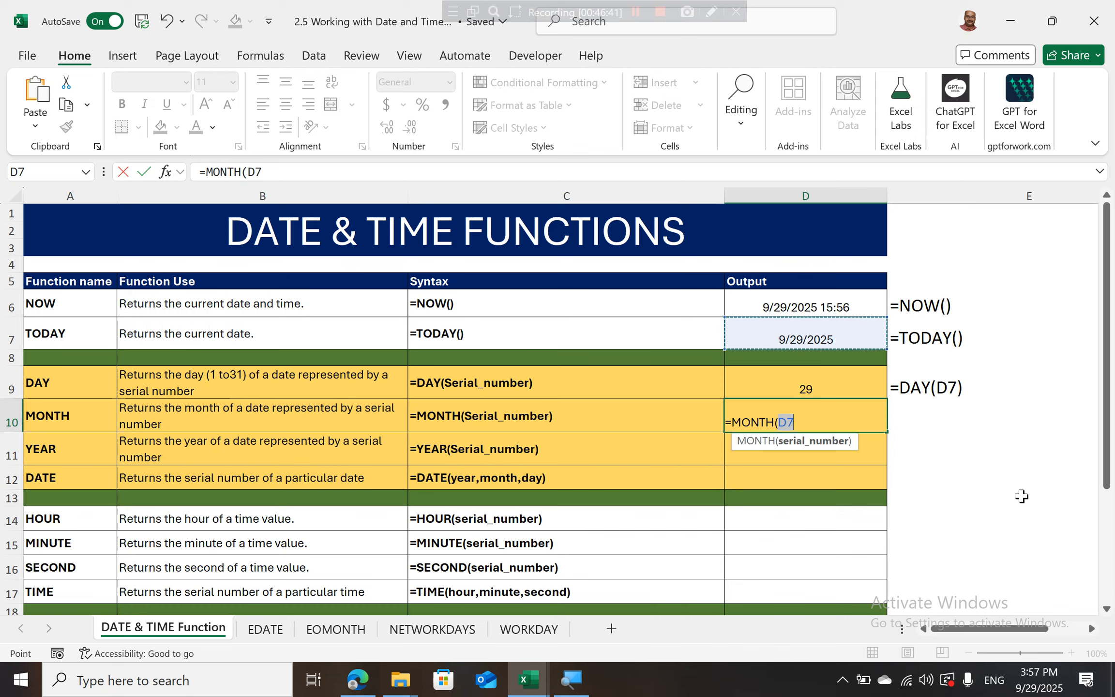
{"action": "key", "text": "Return"}
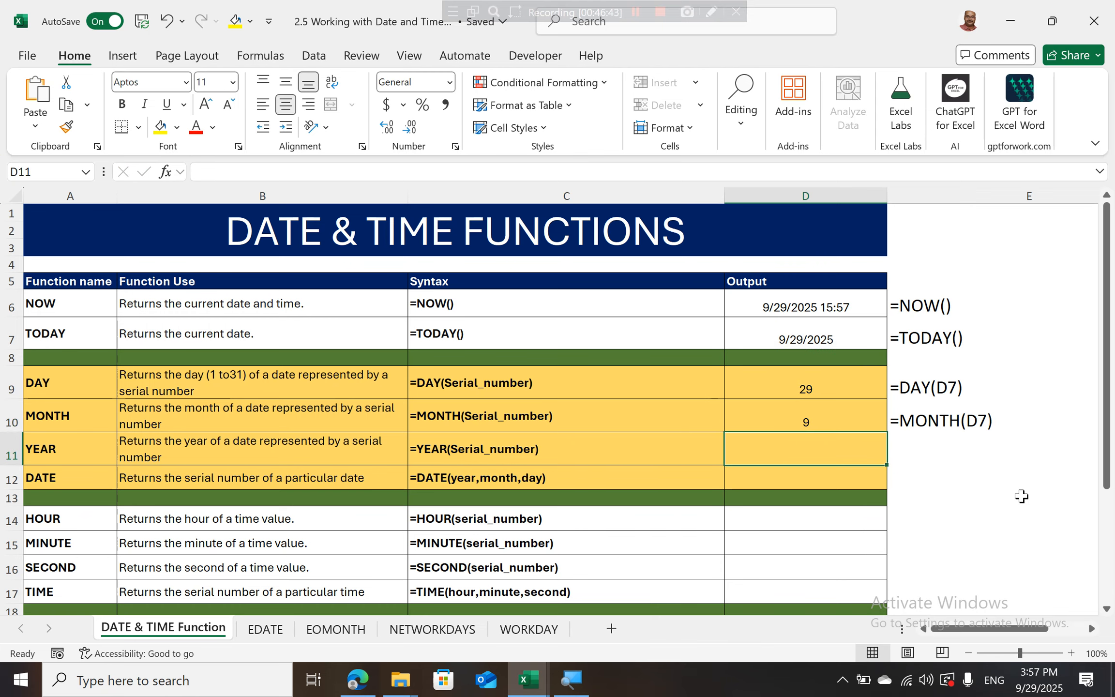
Enter =YEAR(D7) in D11 to return the year of the date.
{"action": "type", "text": "=uyeear"}
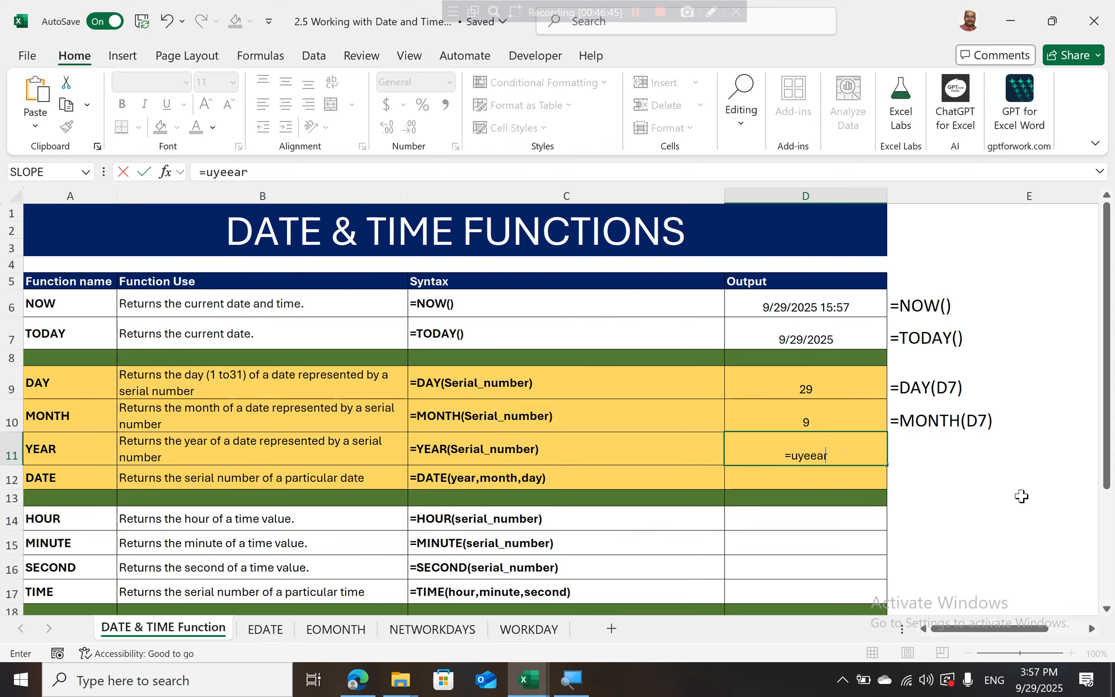
{"action": "key", "text": "BackSpace"}
{"action": "key", "text": "BackSpace"}
{"action": "key", "text": "BackSpace"}
{"action": "key", "text": "BackSpace"}
{"action": "key", "text": "BackSpace"}
{"action": "key", "text": "BackSpace"}
{"action": "type", "text": "year"}
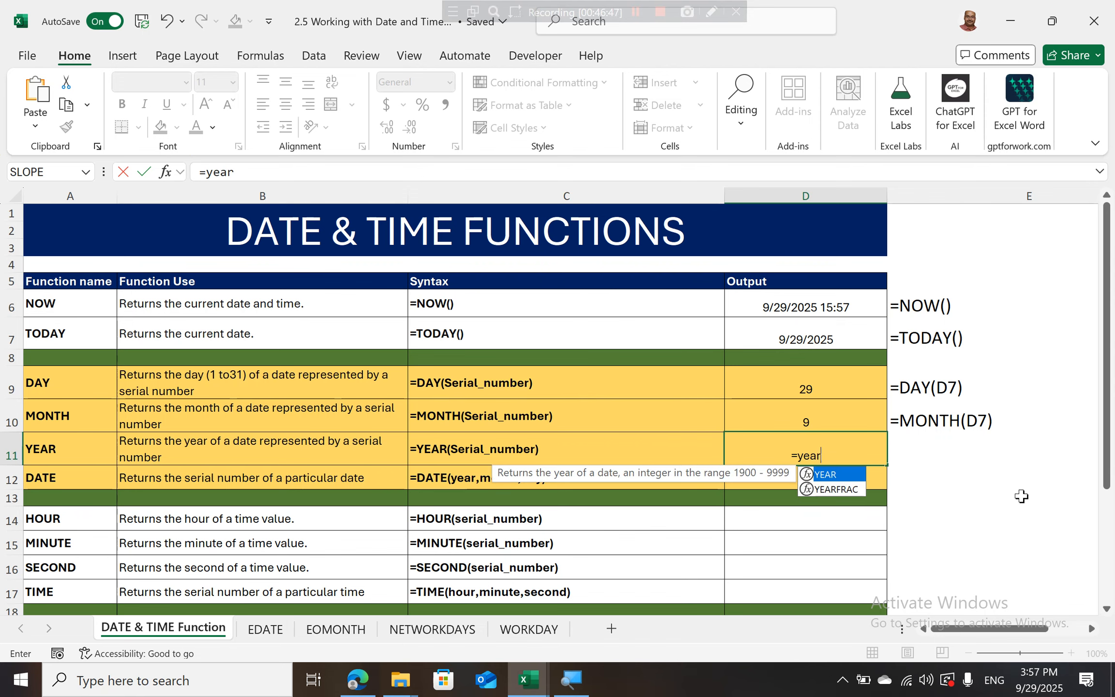
{"action": "key", "text": "Tab"}
{"action": "key", "text": "Up"}
{"action": "key", "text": "Up"}
{"action": "key", "text": "Up"}
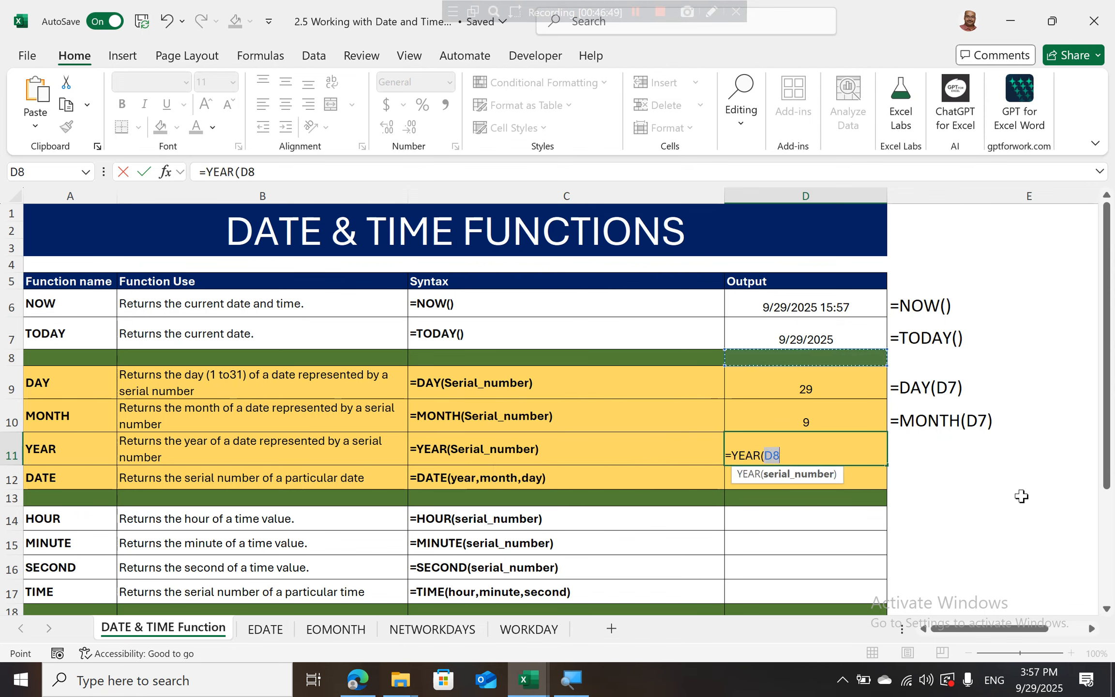
{"action": "key", "text": "Up"}
{"action": "key", "text": "Return"}
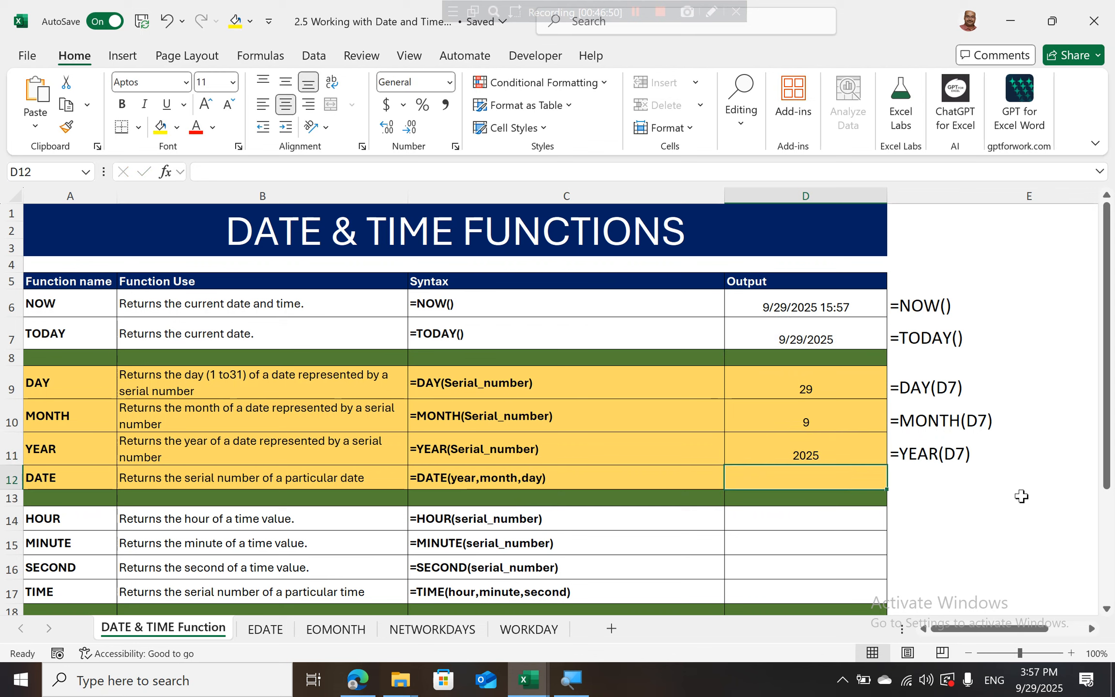
Enter =DATE(2025,9,29) in D12 to build a date from its year, month and day.
{"action": "left_click_drag", "start_coordinate": [1107, 387], "coordinate": [1107, 516]}
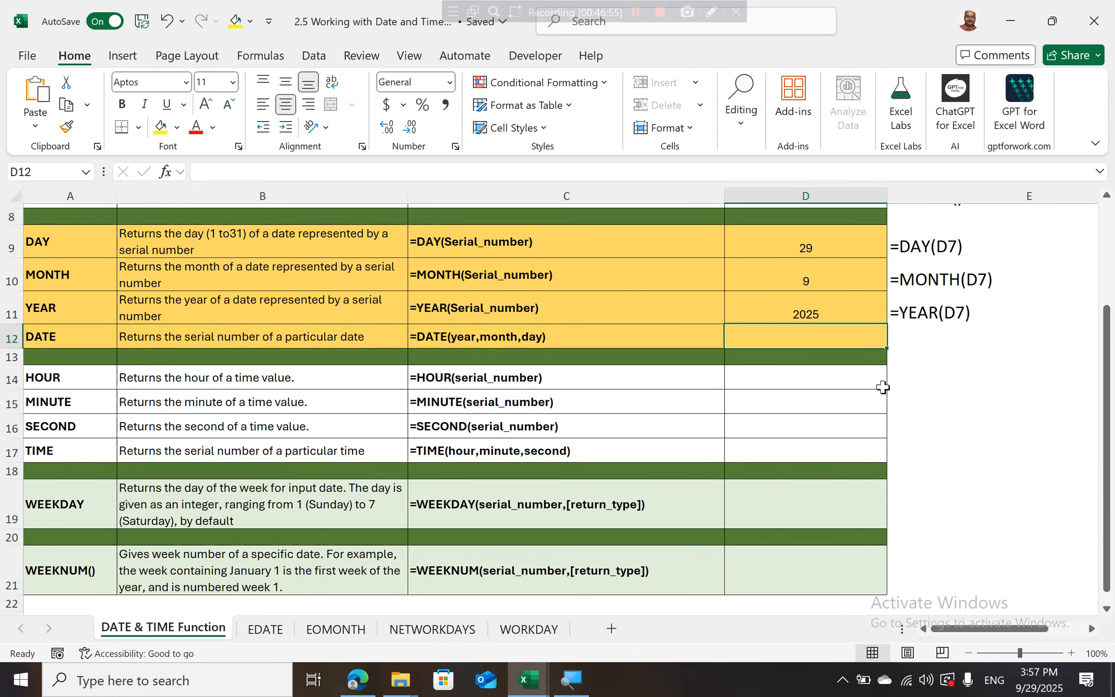
{"action": "type", "text": "=date"}
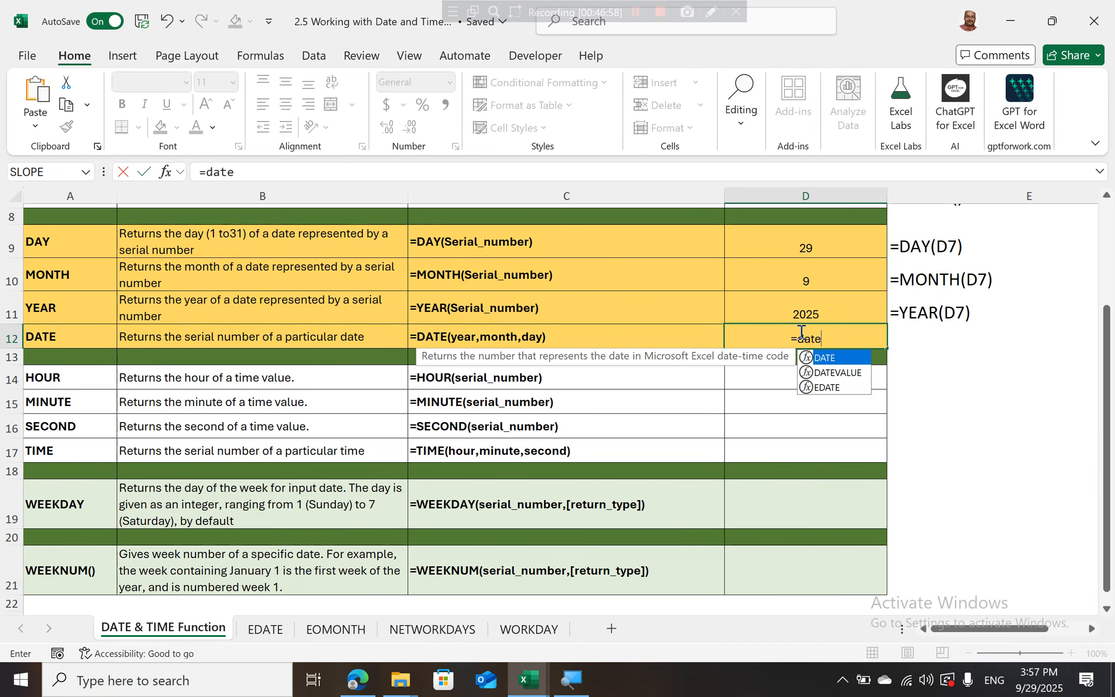
{"action": "key", "text": "Tab"}
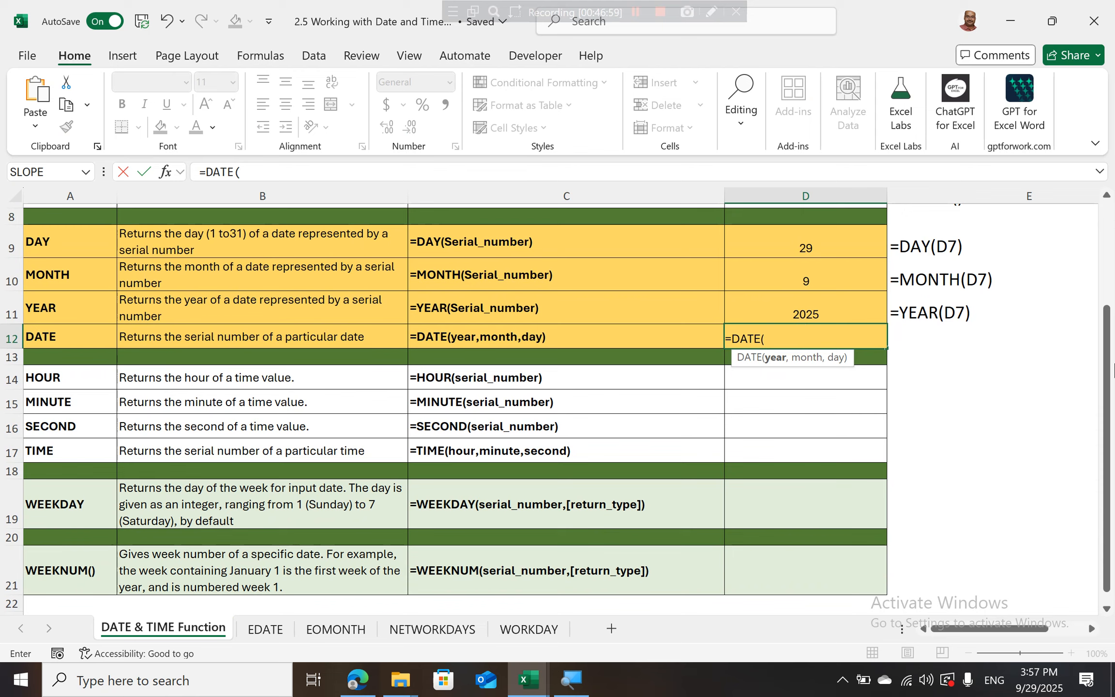
{"action": "type", "text": "2025,9"}
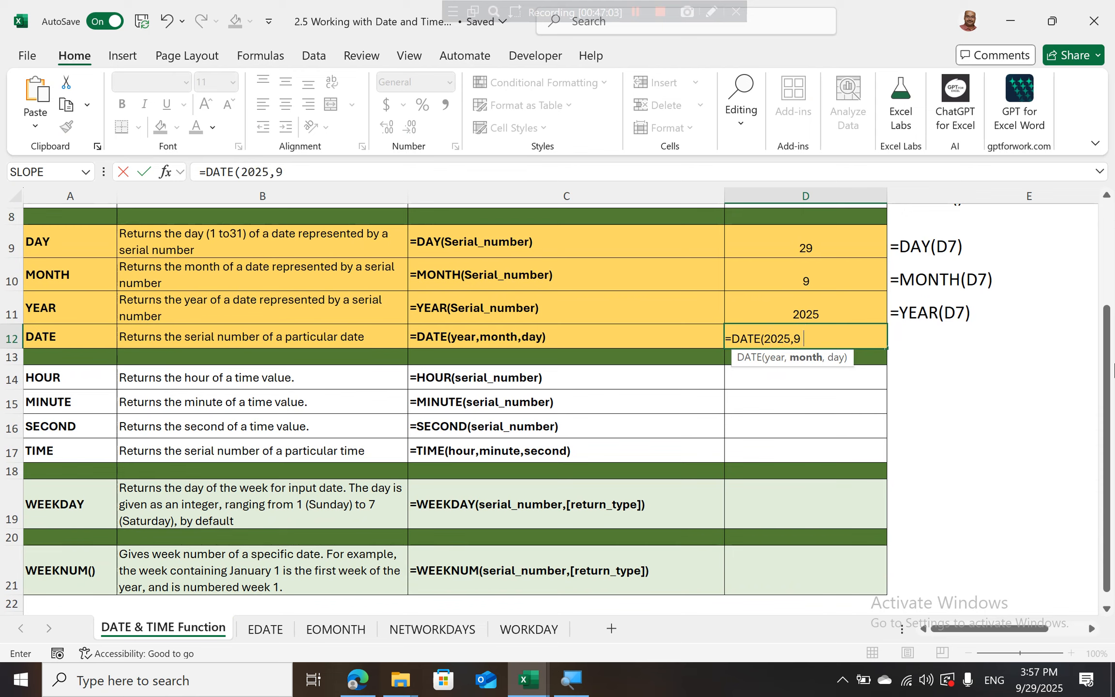
{"action": "type", "text": ",29("}
{"action": "key", "text": "BackSpace"}
{"action": "type", "text": ")"}
{"action": "key", "text": "Return"}
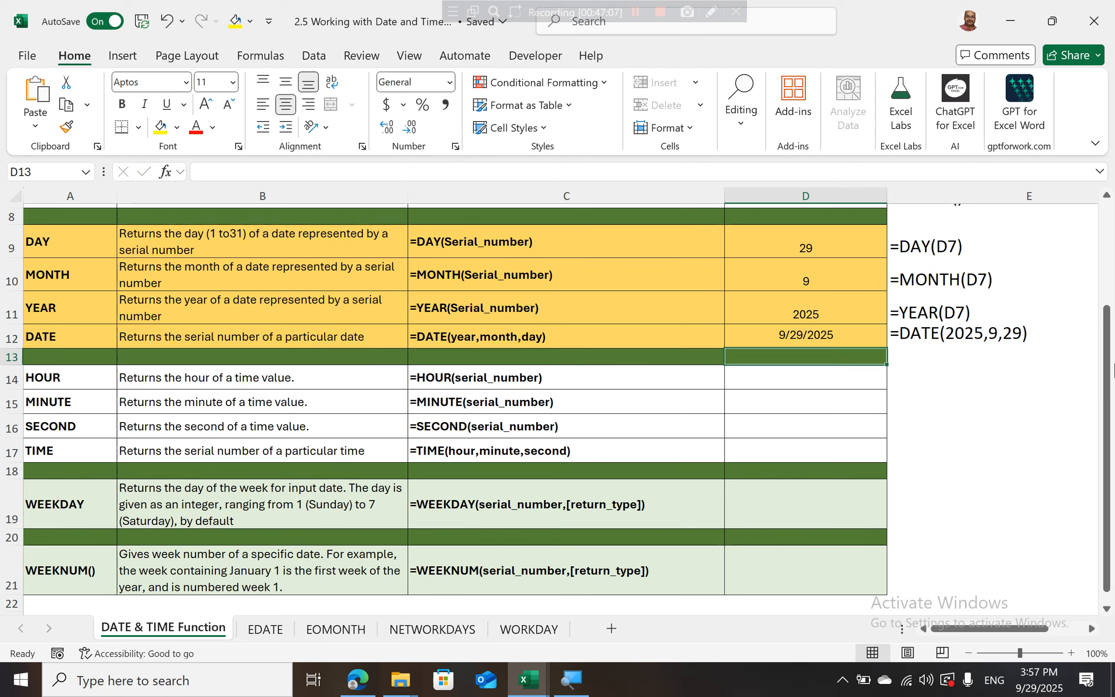
{"action": "key", "text": "Up"}
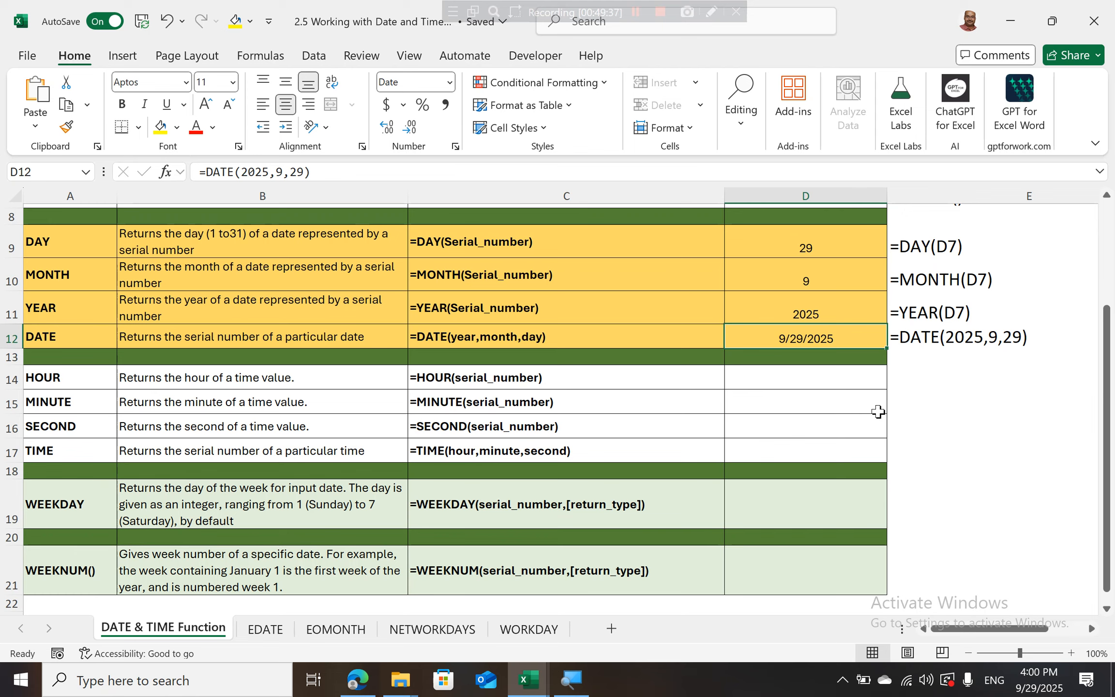
Enter =HOUR(D6) in D14 to return the hour of the current date and time.
{"action": "left_click", "coordinate": [795, 386]}
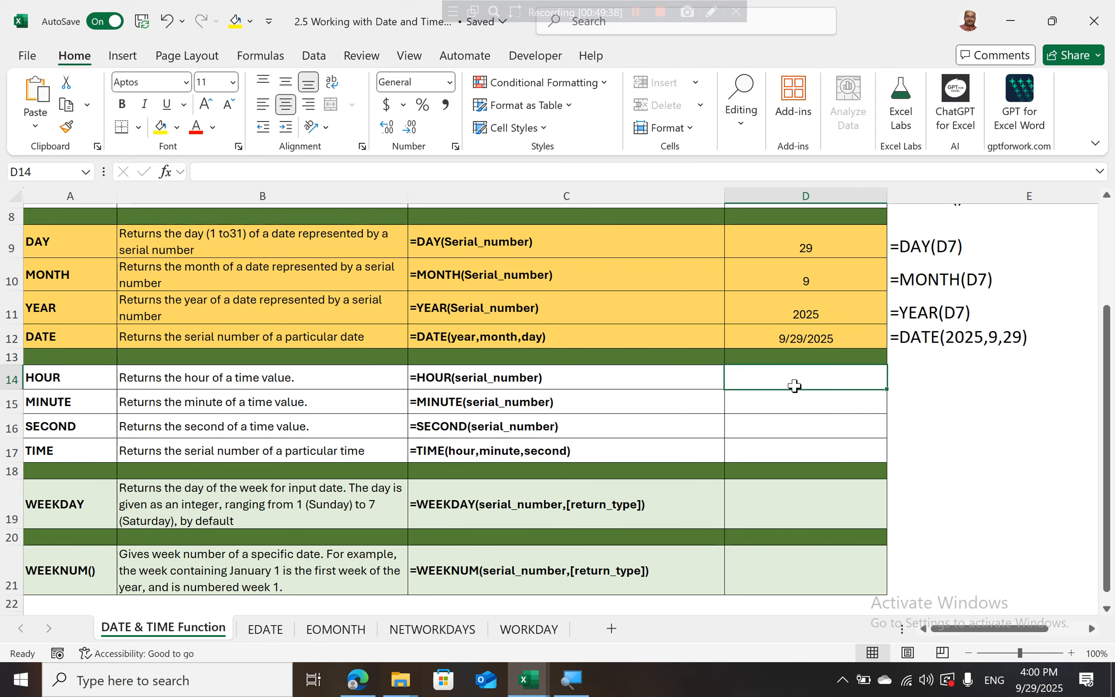
{"action": "left_click_drag", "start_coordinate": [1109, 424], "coordinate": [1108, 457]}
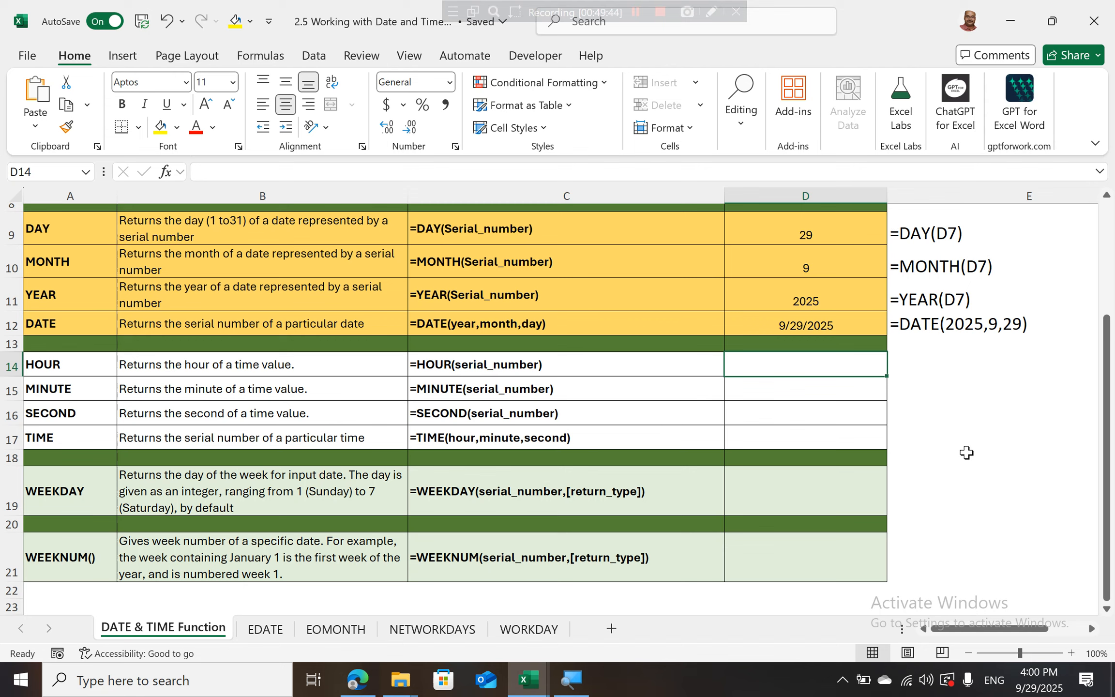
{"action": "type", "text": "=hou"}
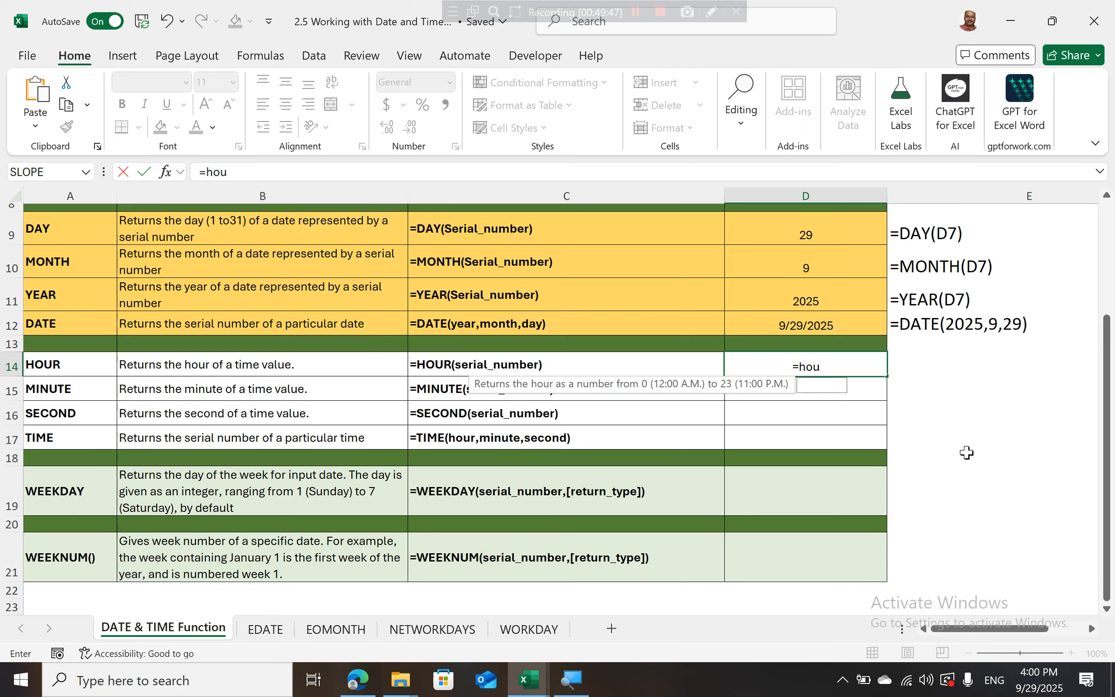
{"action": "key", "text": "Tab"}
{"action": "key", "text": "Up"}
{"action": "key", "text": "Up"}
{"action": "key", "text": "Up"}
{"action": "key", "text": "Up"}
{"action": "key", "text": "Up"}
{"action": "key", "text": "Up"}
{"action": "key", "text": "Up"}
{"action": "key", "text": "Up"}
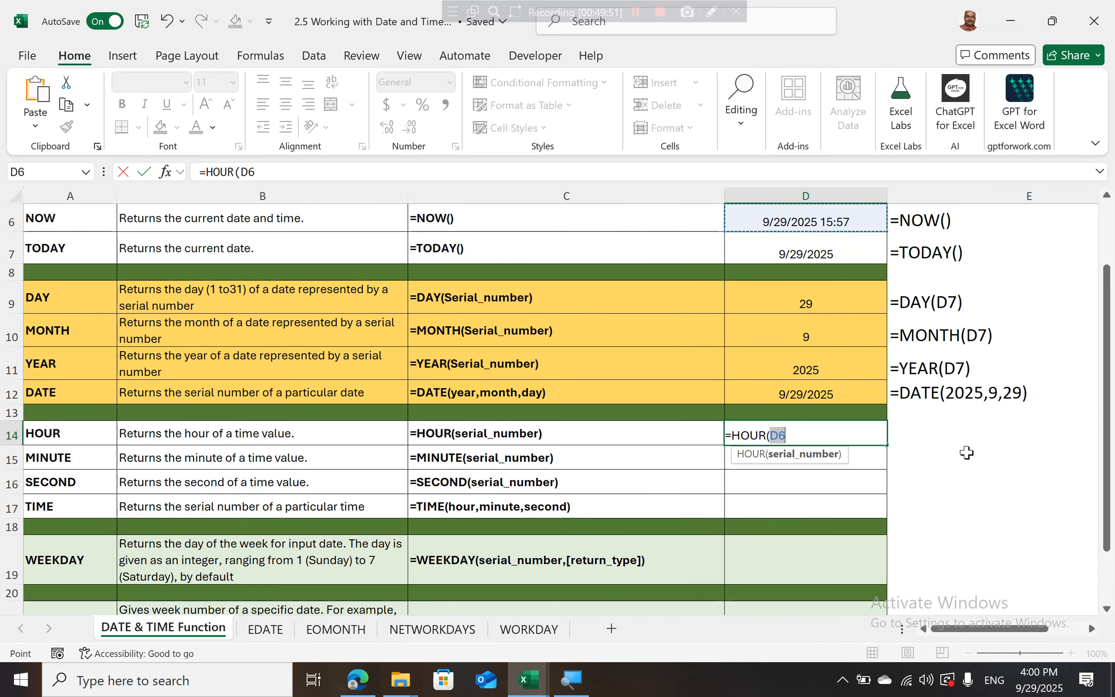
{"action": "type", "text": ")"}
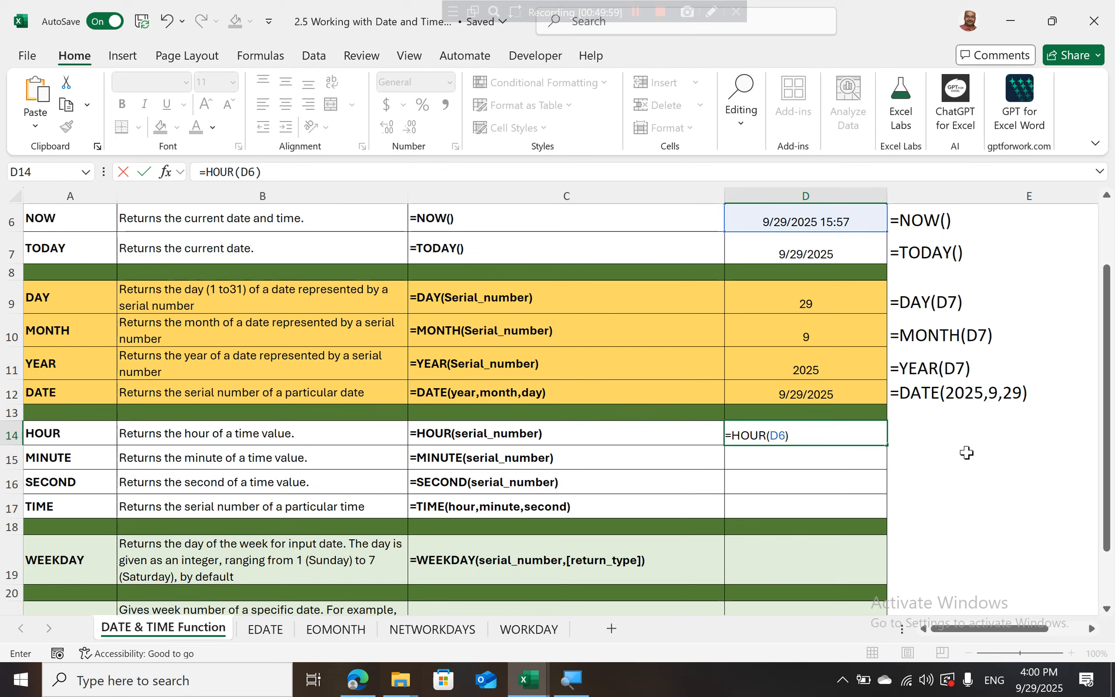
{"action": "key", "text": "Return"}
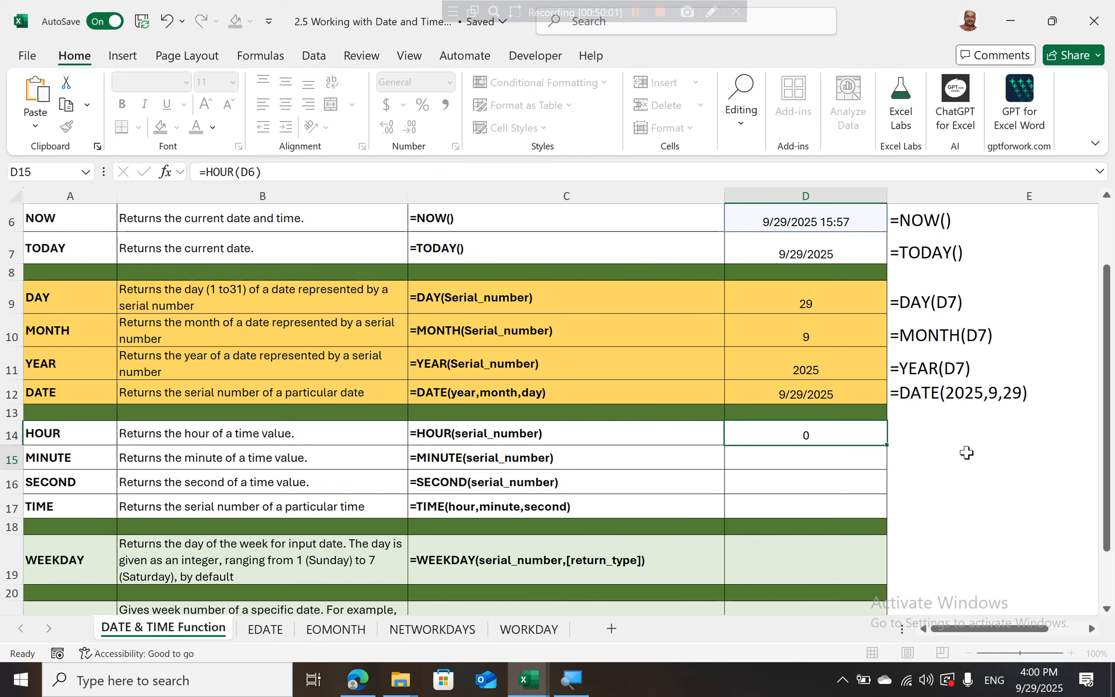
{"action": "key", "text": "Up"}
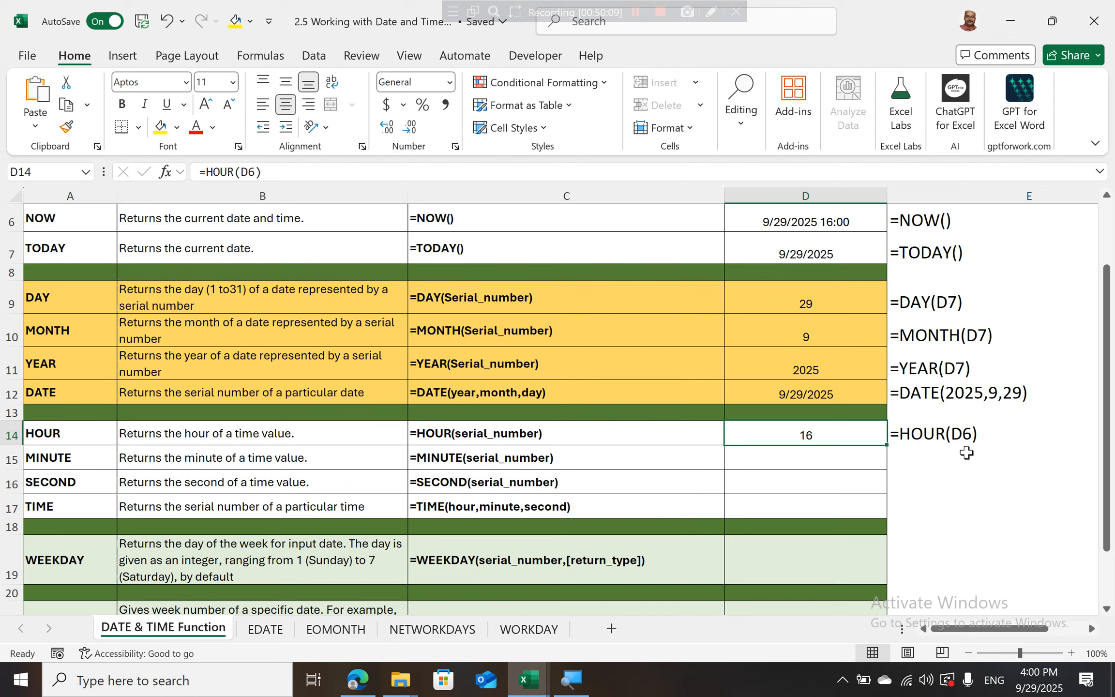
Enter =MINUTE(D6) in D15 to return the minute of the current date and time.
{"action": "key", "text": "Down"}
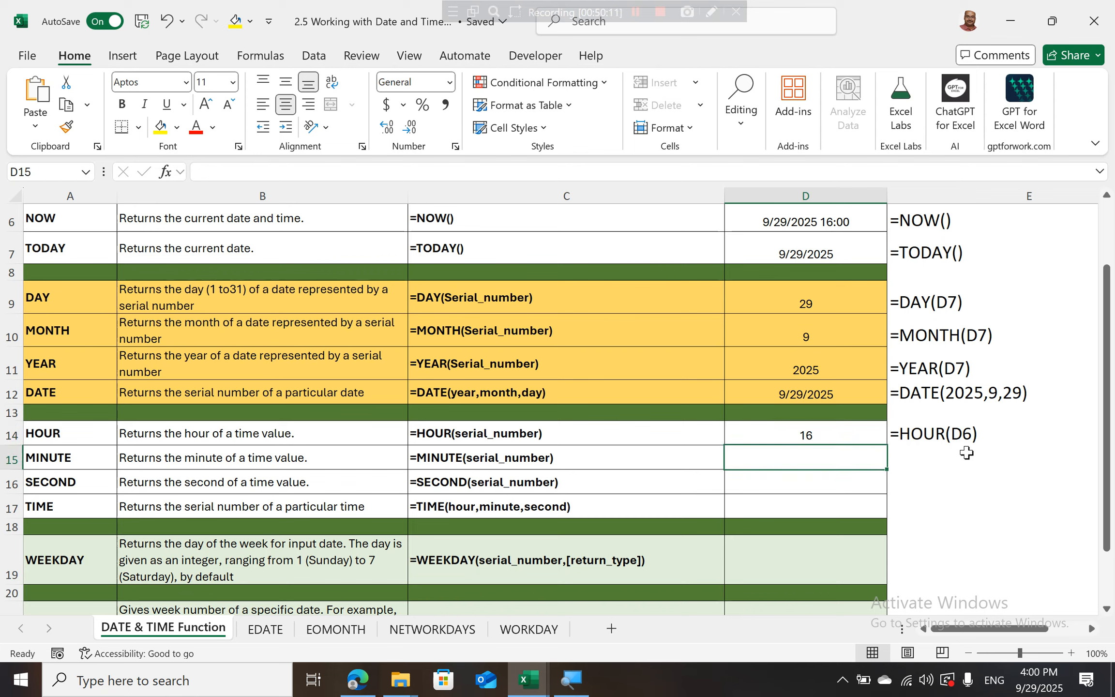
{"action": "type", "text": "=minu"}
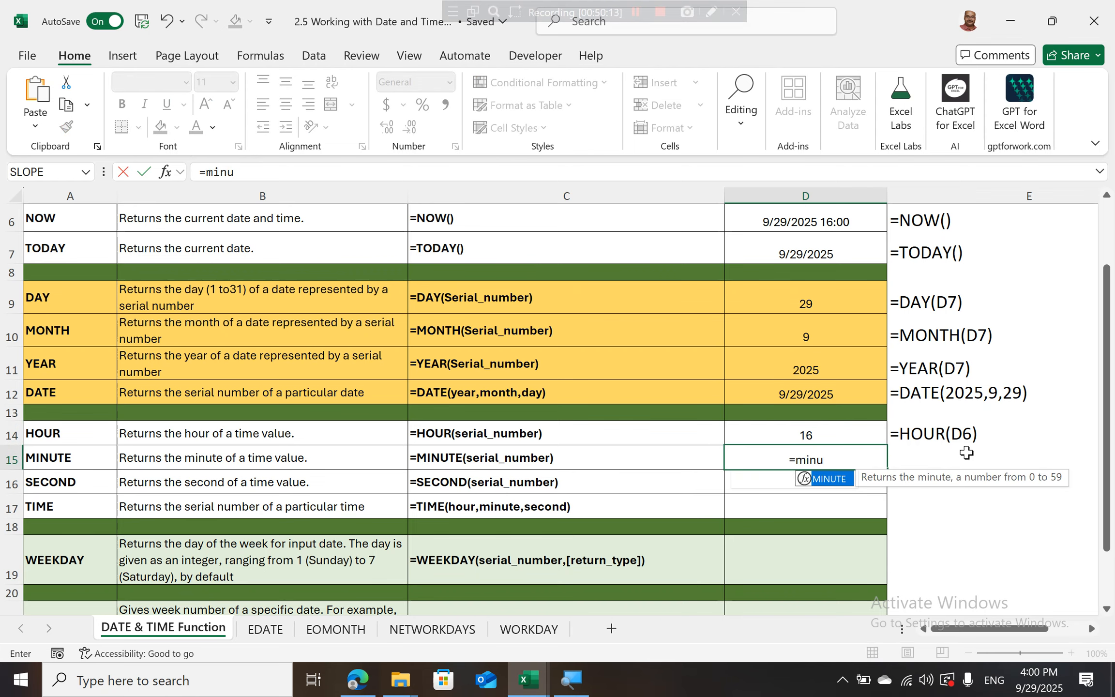
{"action": "key", "text": "Tab"}
{"action": "key", "text": "Up"}
{"action": "key", "text": "Up"}
{"action": "key", "text": "Up"}
{"action": "key", "text": "Up"}
{"action": "key", "text": "Up"}
{"action": "key", "text": "Up"}
{"action": "key", "text": "Up"}
{"action": "key", "text": "Up"}
{"action": "key", "text": "Up"}
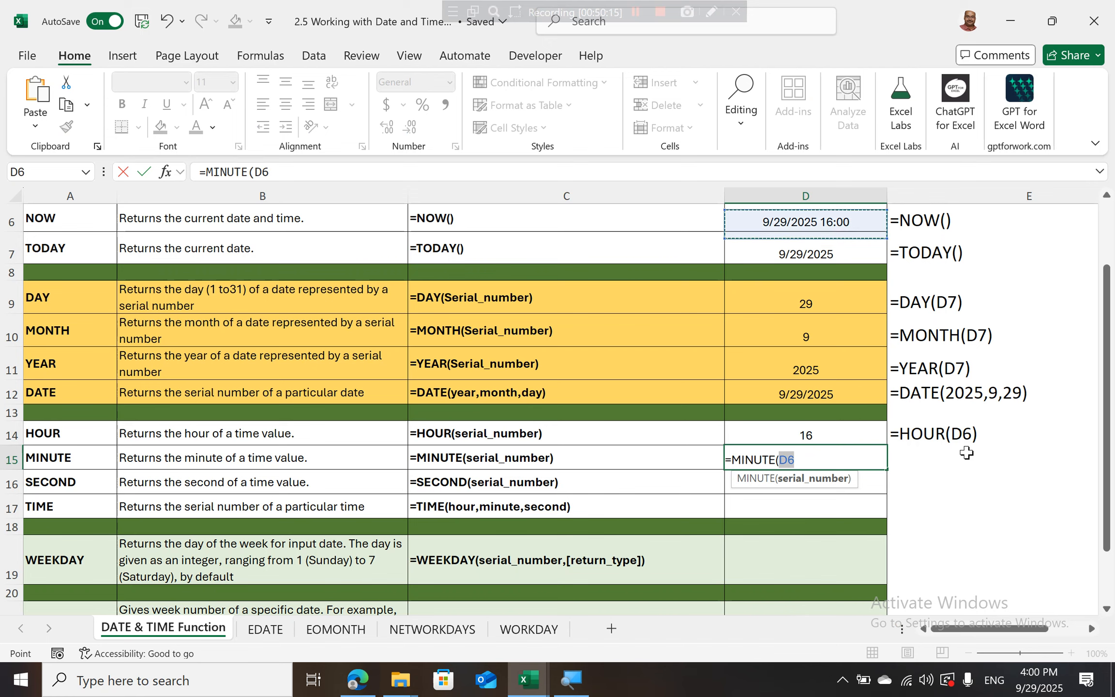
{"action": "key", "text": "Return"}
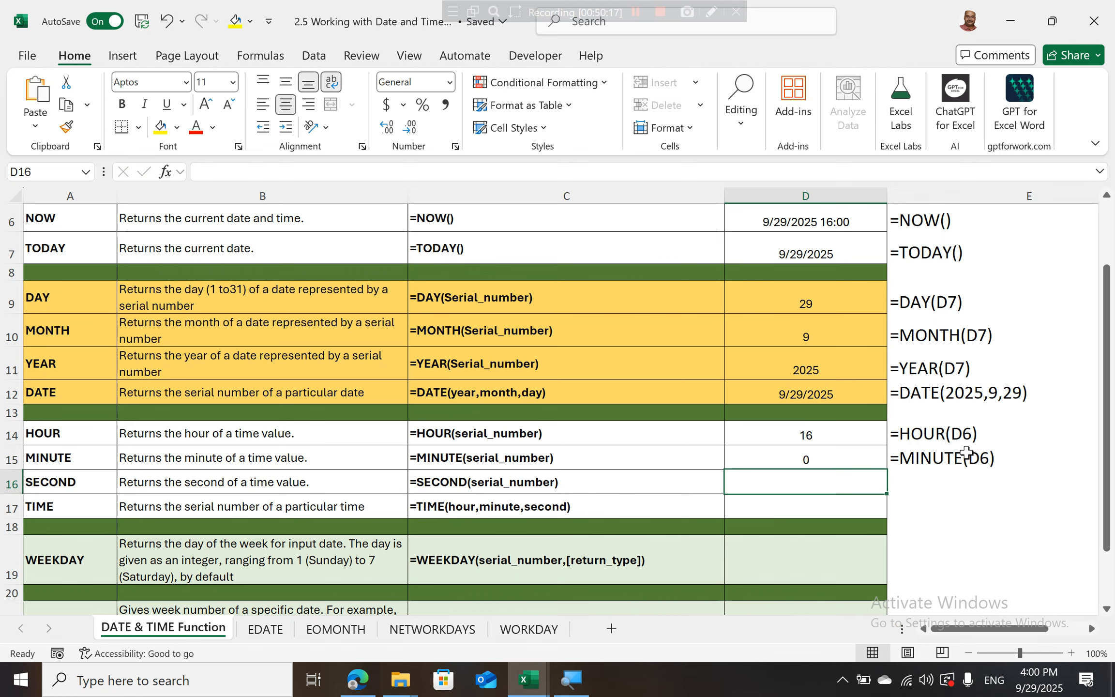
Enter =SECOND(D6) in D16 to return the second of the current date and time.
{"action": "type", "text": "="}
{"action": "key", "text": "Up"}
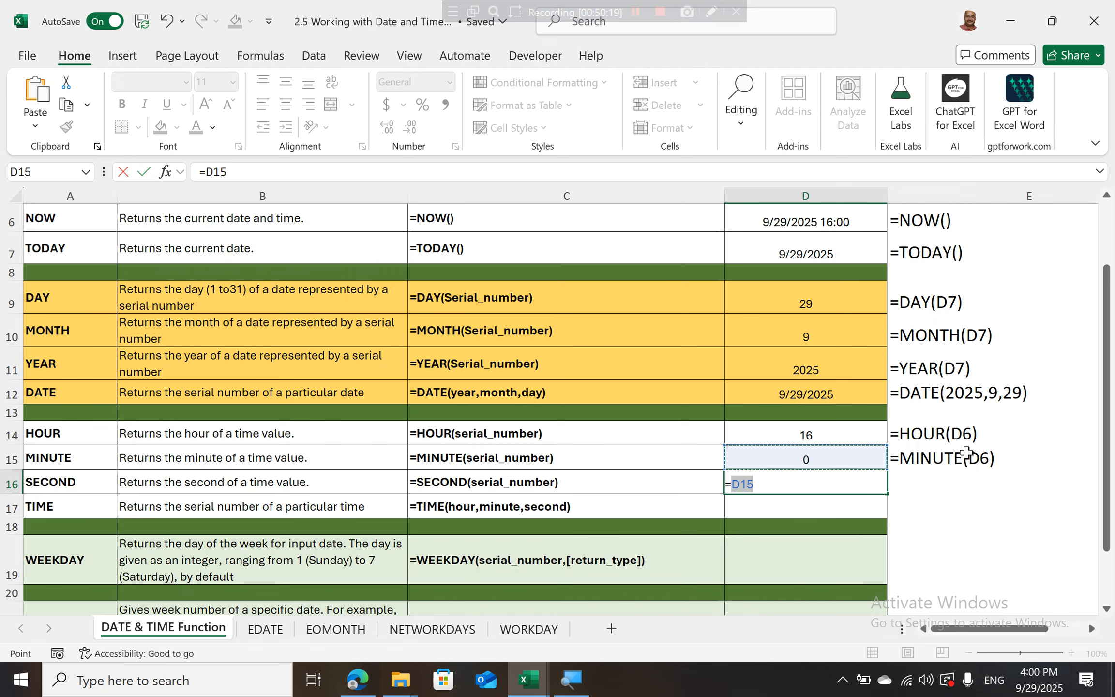
{"action": "key", "text": "BackSpace"}
{"action": "type", "text": "seec"}
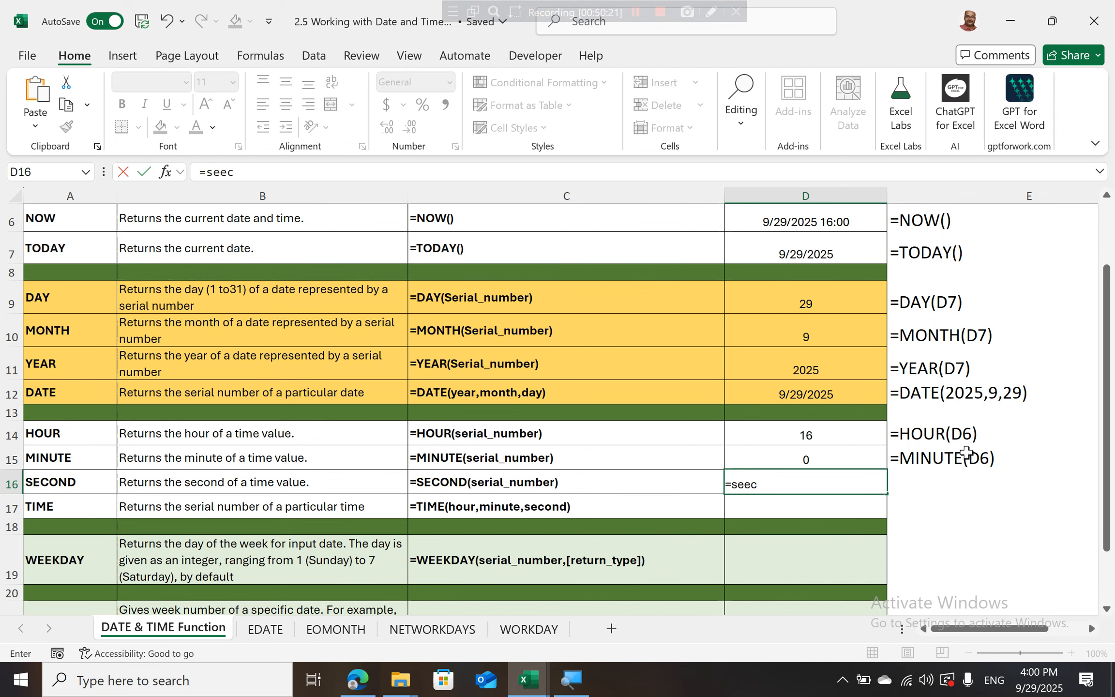
{"action": "type", "text": "ond"}
{"action": "key", "text": "BackSpace"}
{"action": "key", "text": "BackSpace"}
{"action": "key", "text": "BackSpace"}
{"action": "key", "text": "BackSpace"}
{"action": "key", "text": "BackSpace"}
{"action": "type", "text": "co"}
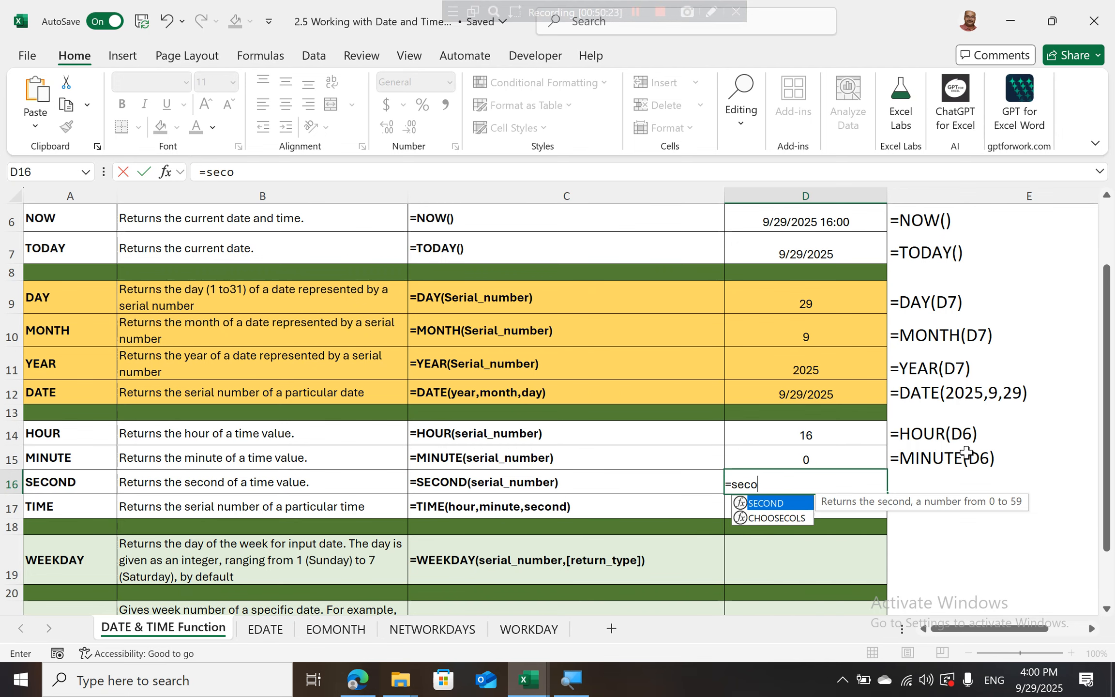
{"action": "key", "text": "Tab"}
{"action": "key", "text": "Up"}
{"action": "key", "text": "Up"}
{"action": "key", "text": "Up"}
{"action": "key", "text": "Up"}
{"action": "key", "text": "Up"}
{"action": "key", "text": "Up"}
{"action": "key", "text": "Up"}
{"action": "key", "text": "Up"}
{"action": "key", "text": "Up"}
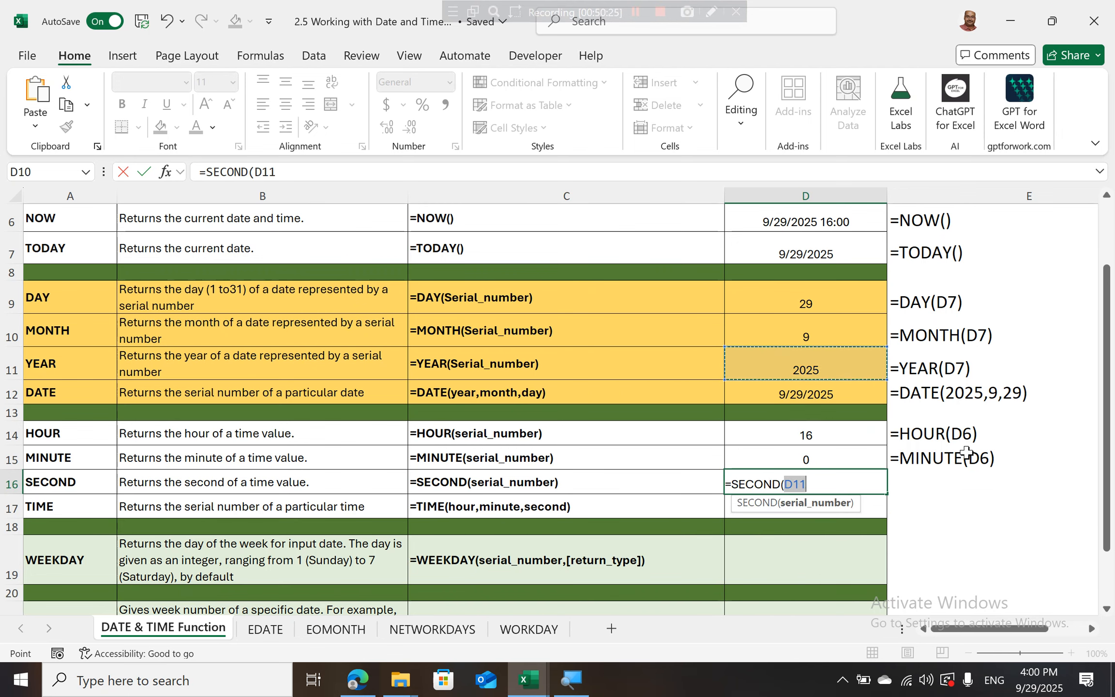
{"action": "key", "text": "Up"}
{"action": "key", "text": "Return"}
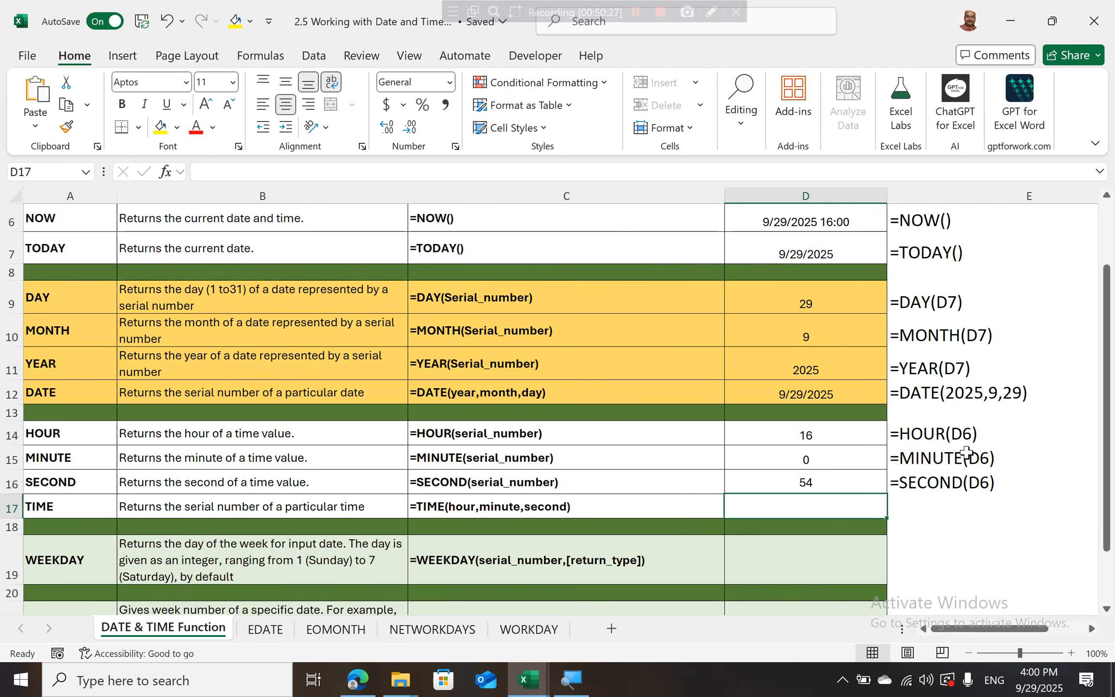
Enter =TIME(D14,D15,D16) in D17 to combine the hour, minute and second into a time.
{"action": "type", "text": "=time"}
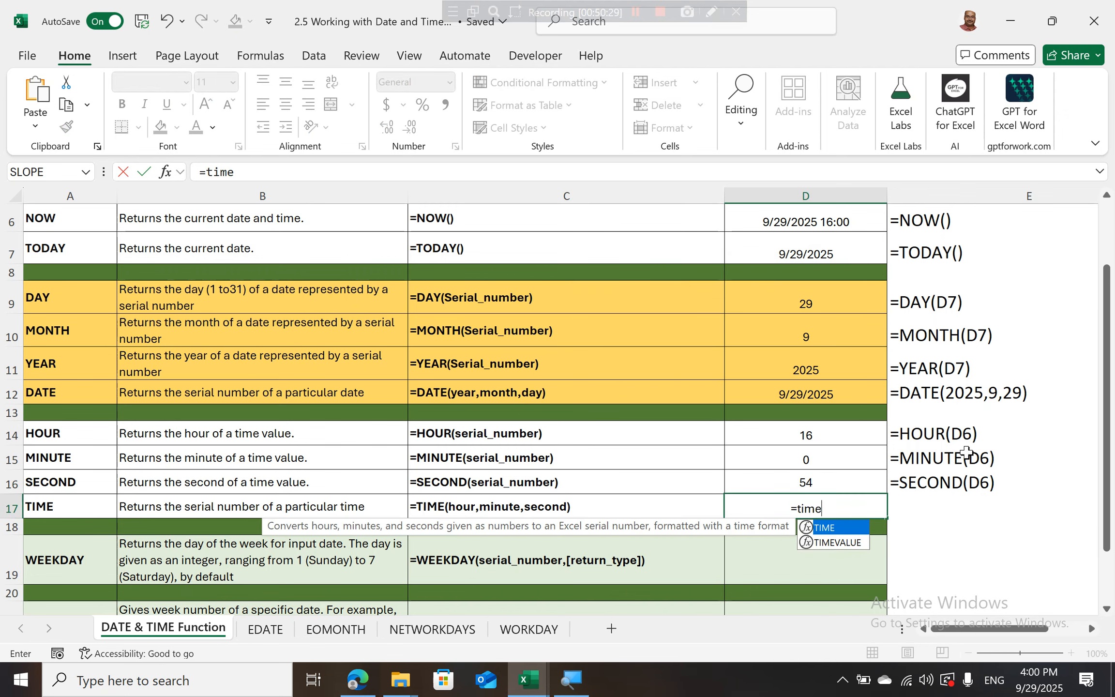
{"action": "key", "text": "Tab"}
{"action": "key", "text": "Up"}
{"action": "key", "text": "Up"}
{"action": "key", "text": "Up"}
{"action": "type", "text": ","}
{"action": "key", "text": "Up"}
{"action": "key", "text": "Up"}
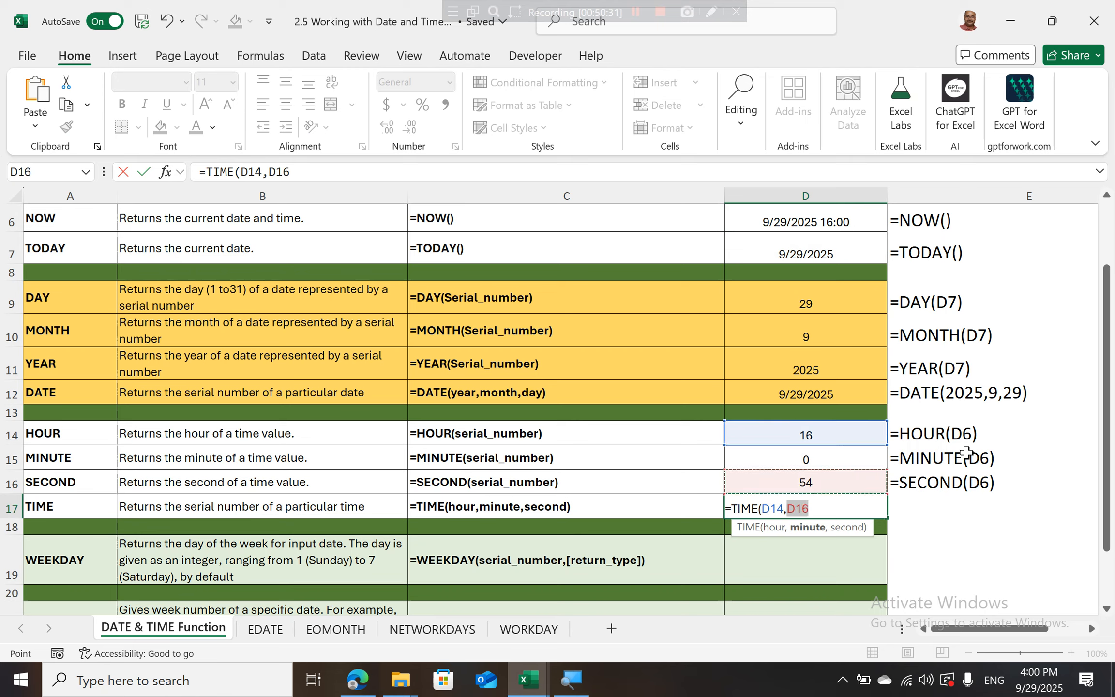
{"action": "type", "text": ","}
{"action": "key", "text": "Up"}
{"action": "key", "text": "Return"}
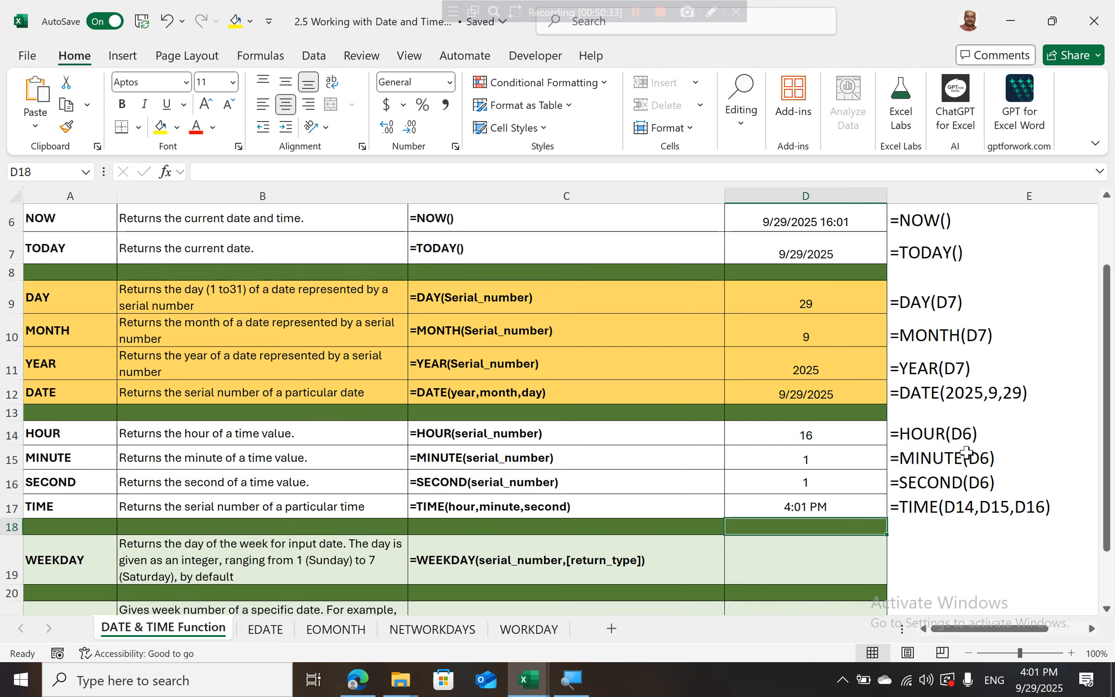
Enter =WEEKDAY(TODAY()) in D19 to return the weekday number of the current date.
{"action": "left_click_drag", "start_coordinate": [1109, 474], "coordinate": [1099, 671]}
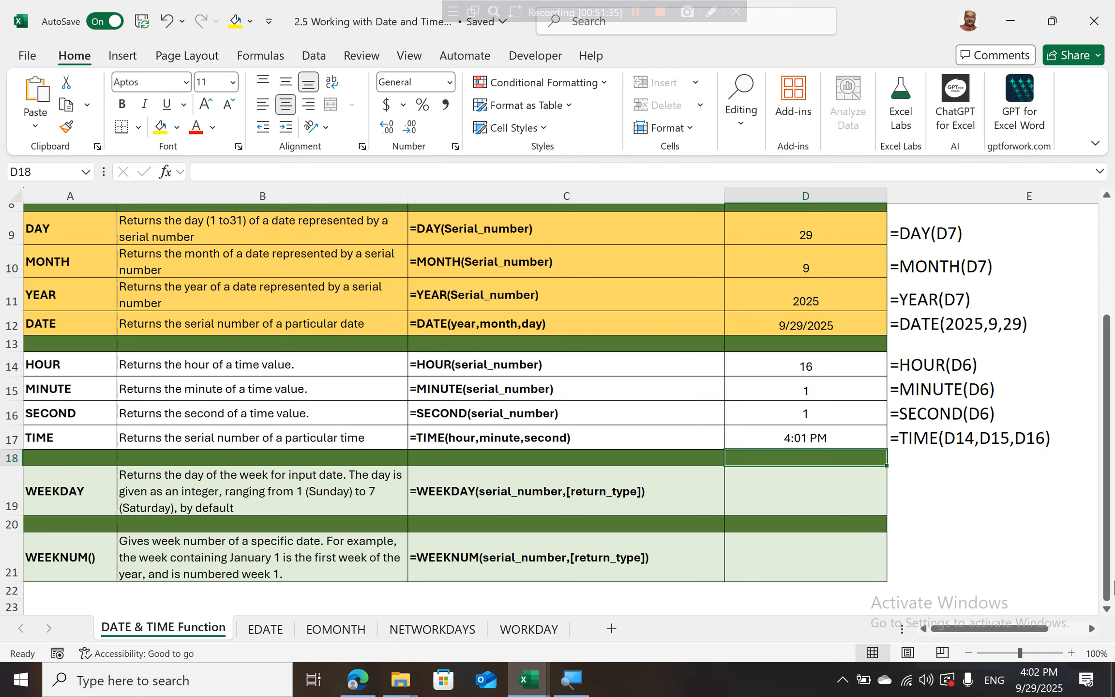
{"action": "left_click", "coordinate": [832, 498]}
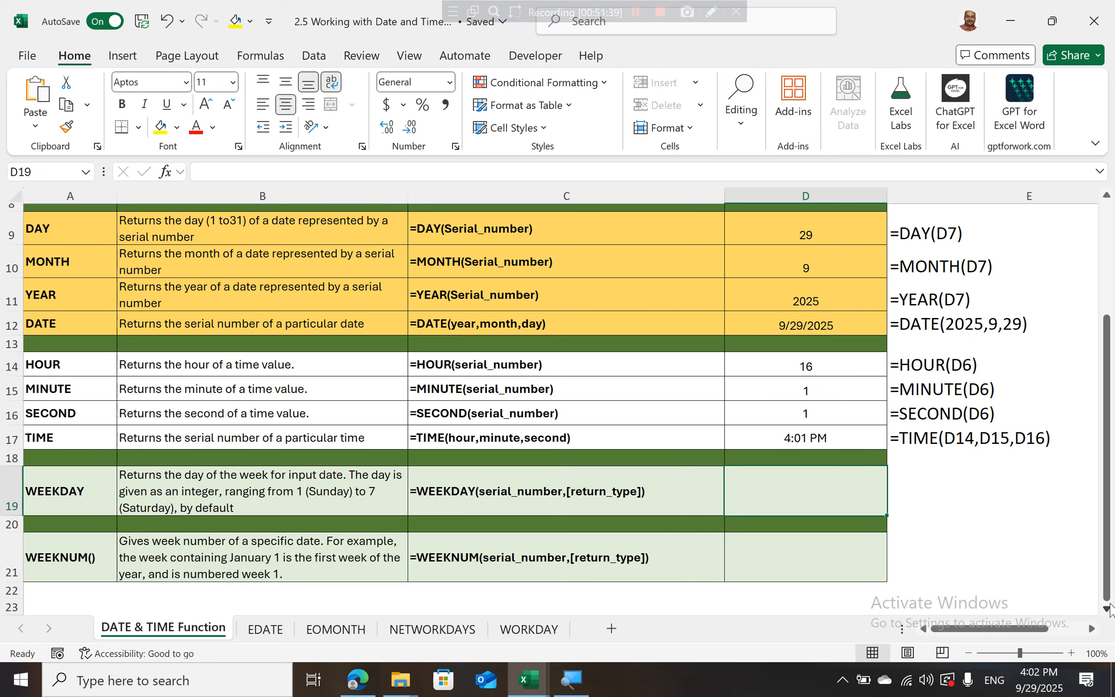
{"action": "scroll", "coordinate": [1111, 609], "scroll_direction": "down", "scroll_amount": 1}
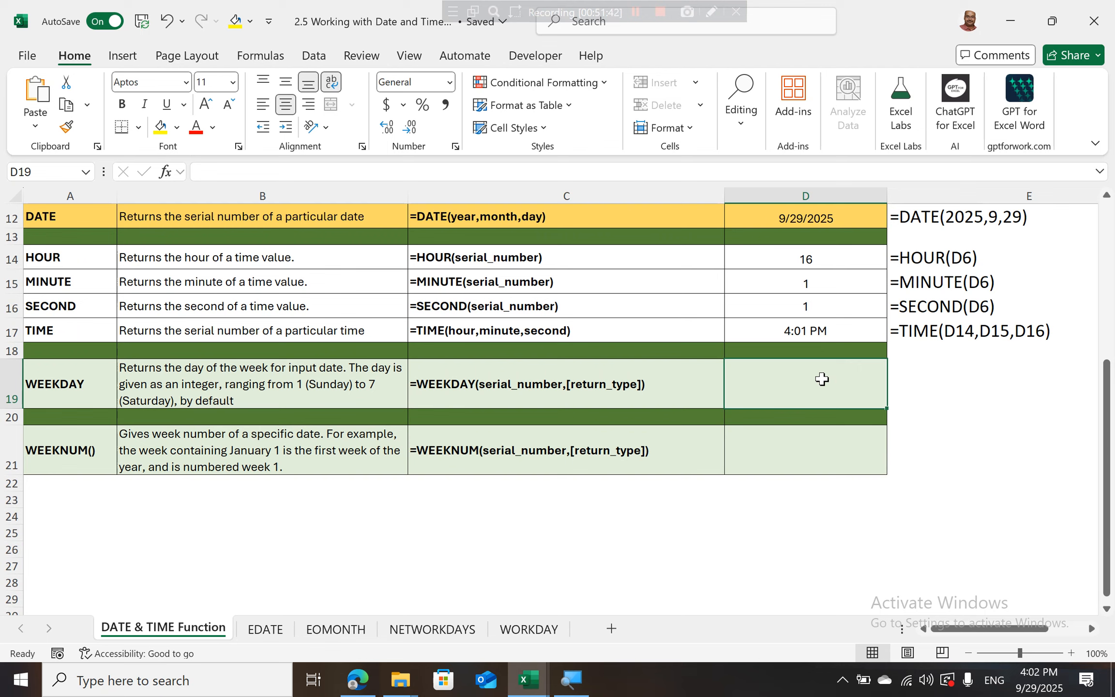
{"action": "double_click", "coordinate": [822, 379]}
{"action": "type", "text": "="}
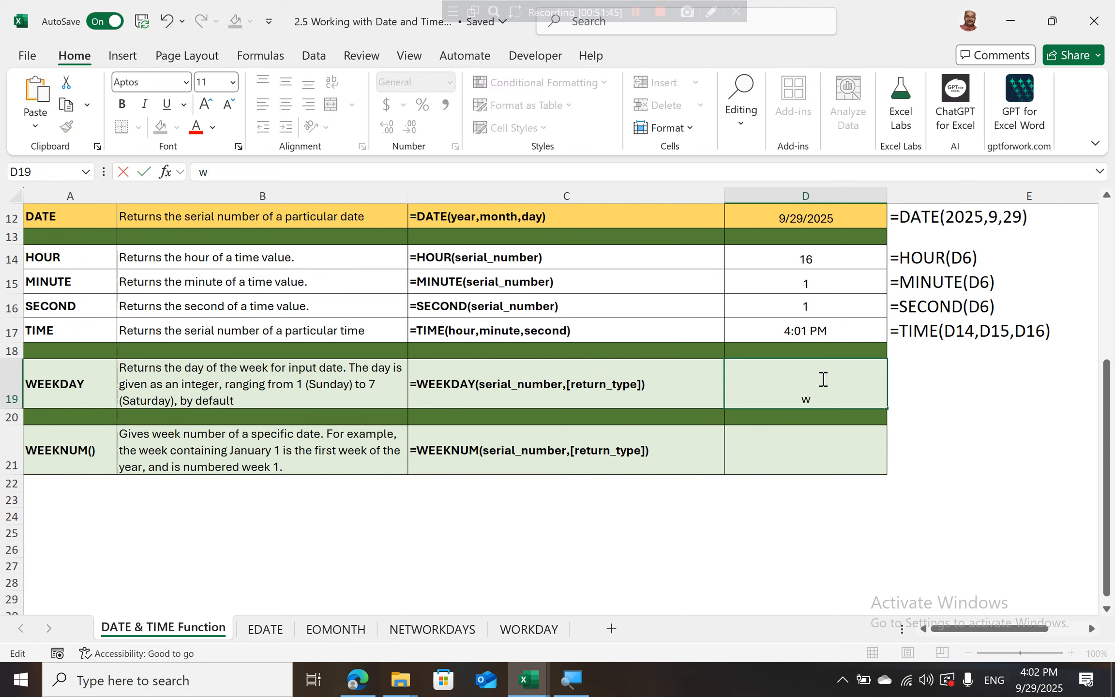
{"action": "type", "text": "WEEKDA"}
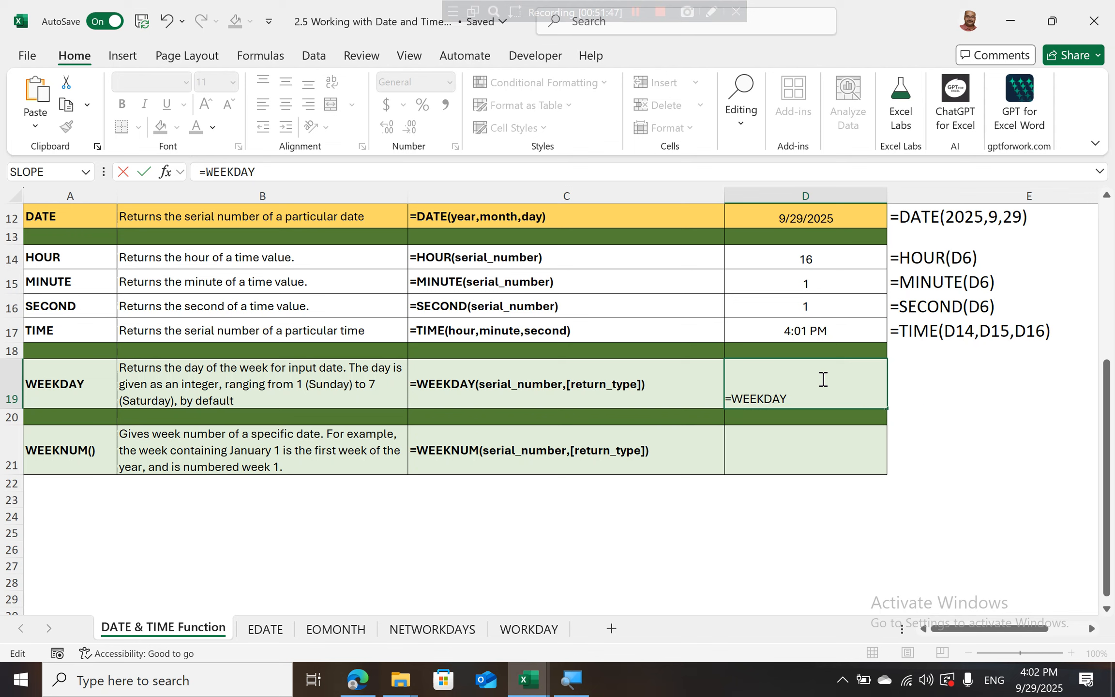
{"action": "key", "text": "Tab"}
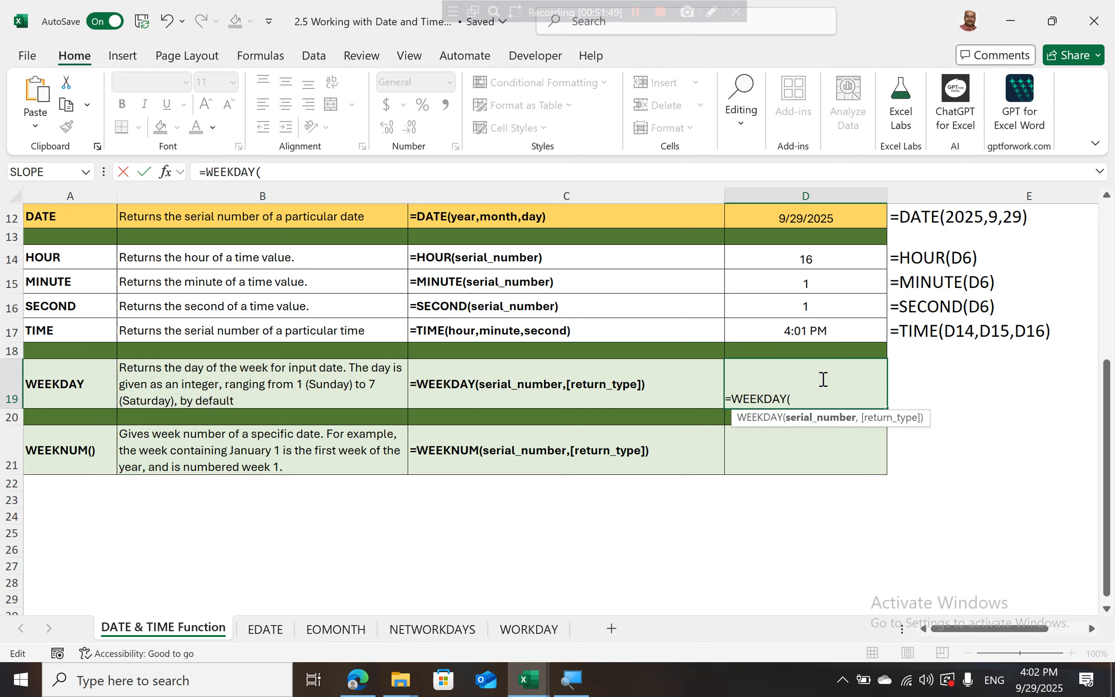
{"action": "type", "text": "today"}
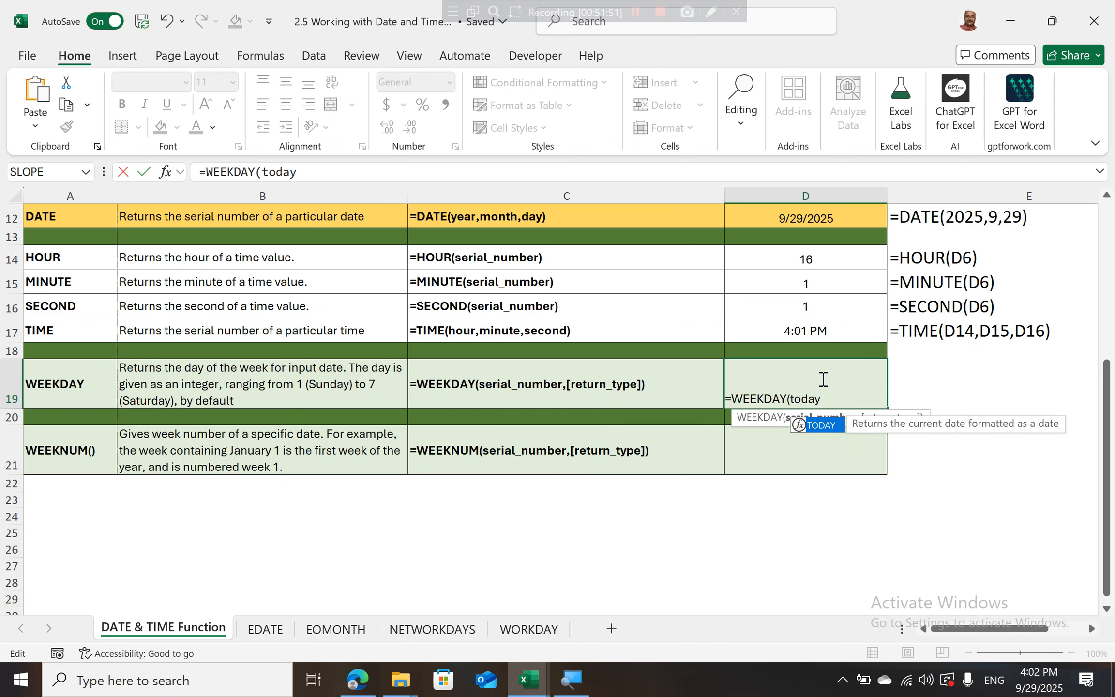
{"action": "type", "text": "()"}
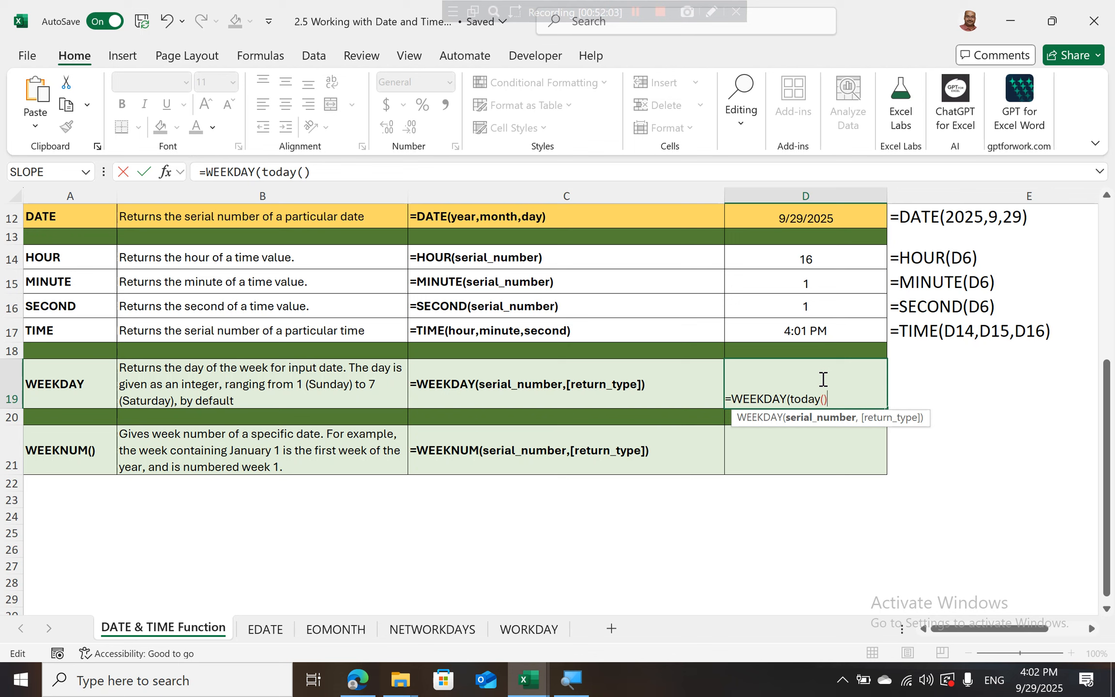
{"action": "type", "text": ")"}
{"action": "key", "text": "Return"}
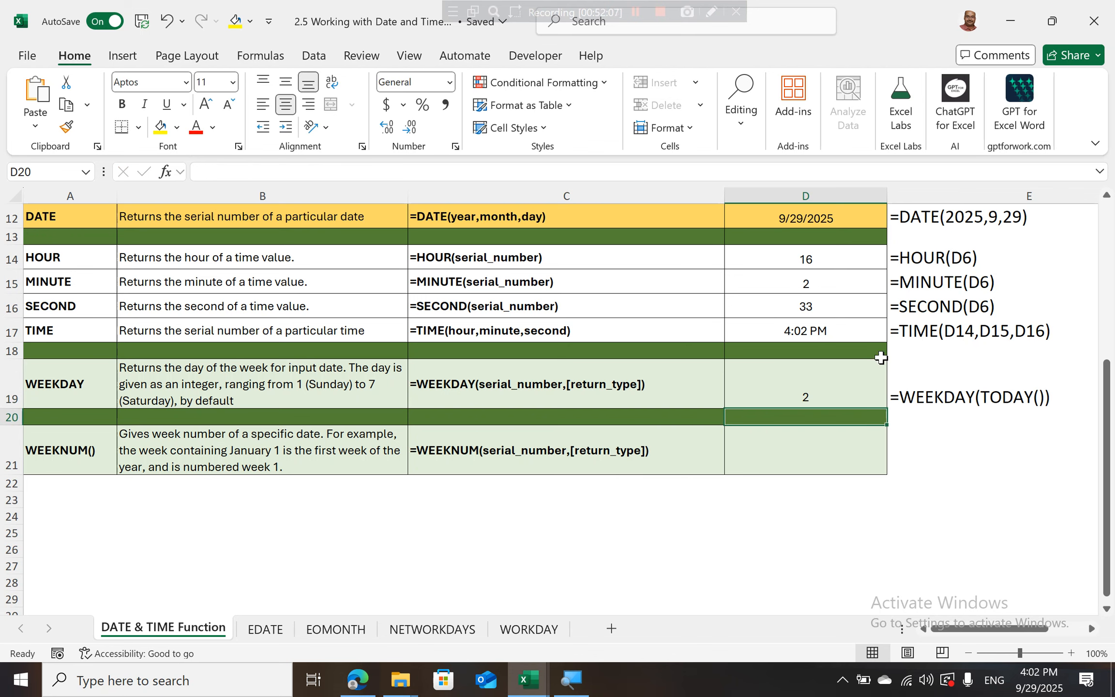
Review the current date in D7 against the WEEKDAY row, and collapse the ribbon to enlarge the worksheet area.
{"action": "left_click", "coordinate": [857, 391]}
{"action": "key", "text": "Down"}
{"action": "key", "text": "Down"}
{"action": "key", "text": "Down"}
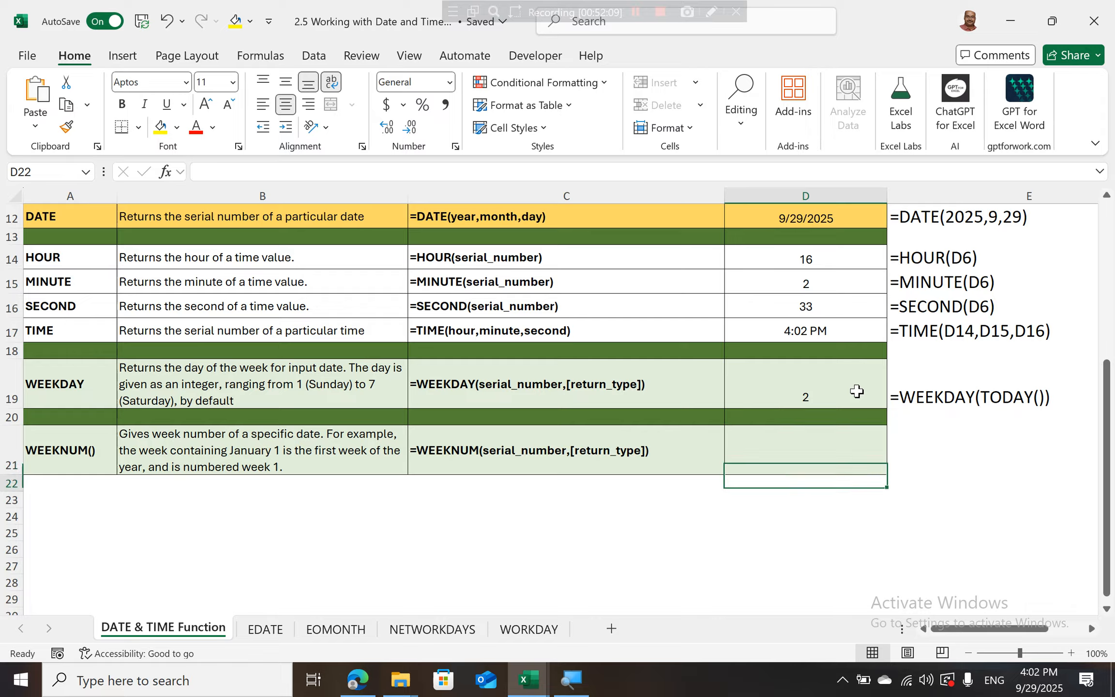
{"action": "key", "text": "Page_Up"}
{"action": "key", "text": "Down"}
{"action": "key", "text": "Down"}
{"action": "key", "text": "Down"}
{"action": "key", "text": "Down"}
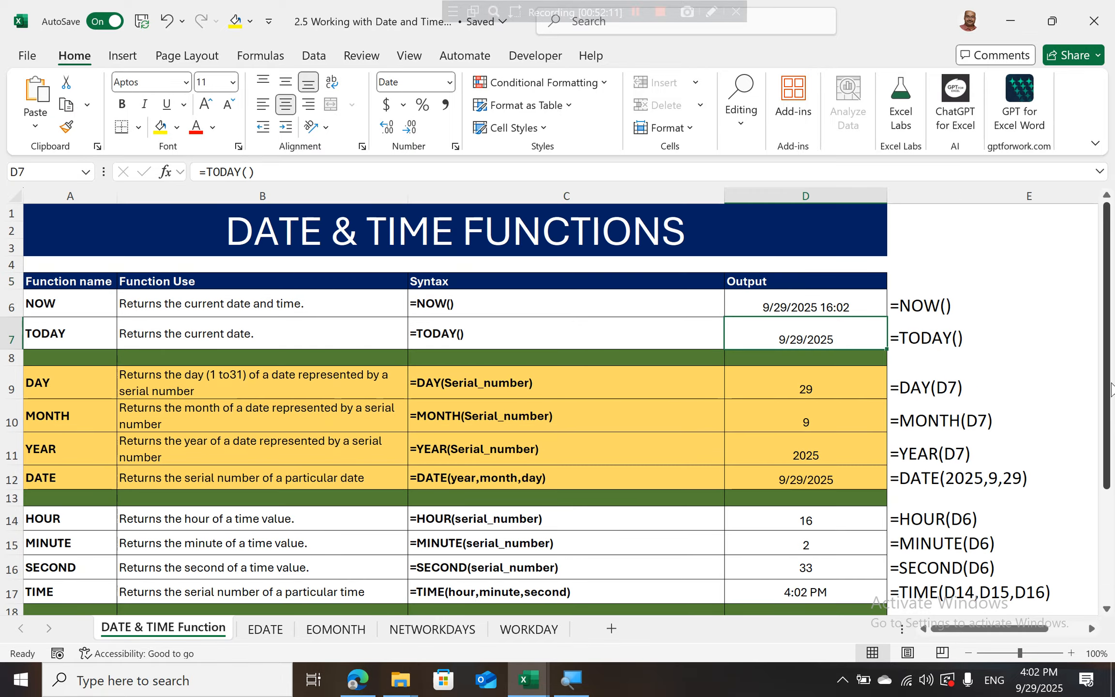
{"action": "left_click_drag", "start_coordinate": [1110, 390], "coordinate": [1110, 397]}
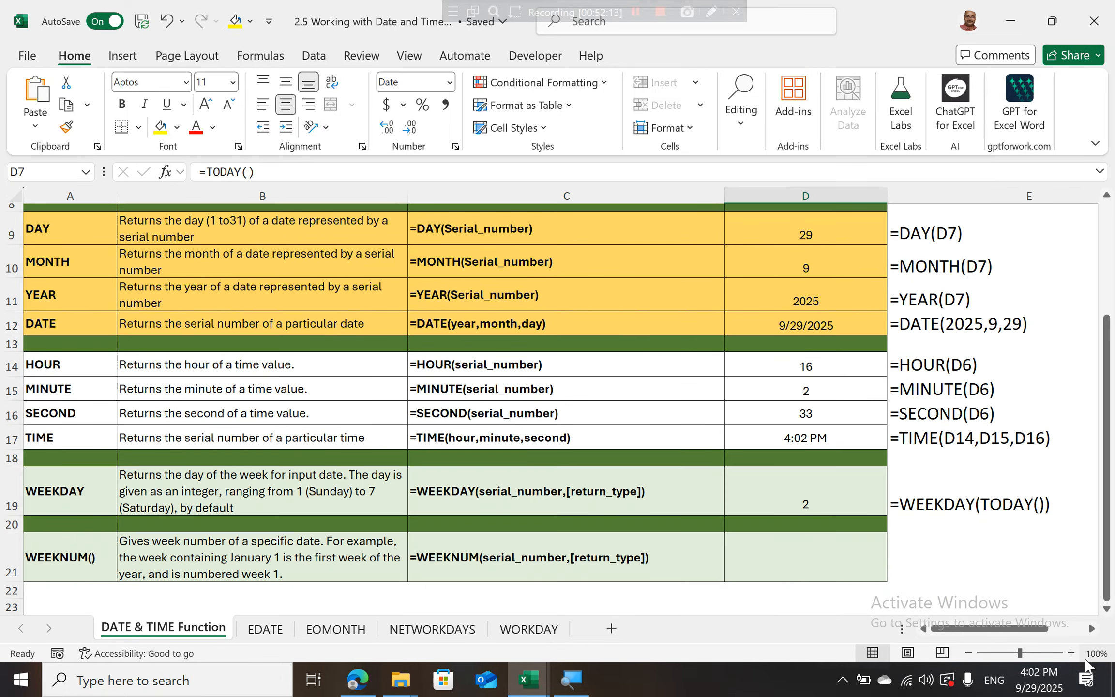
{"action": "double_click", "coordinate": [74, 58]}
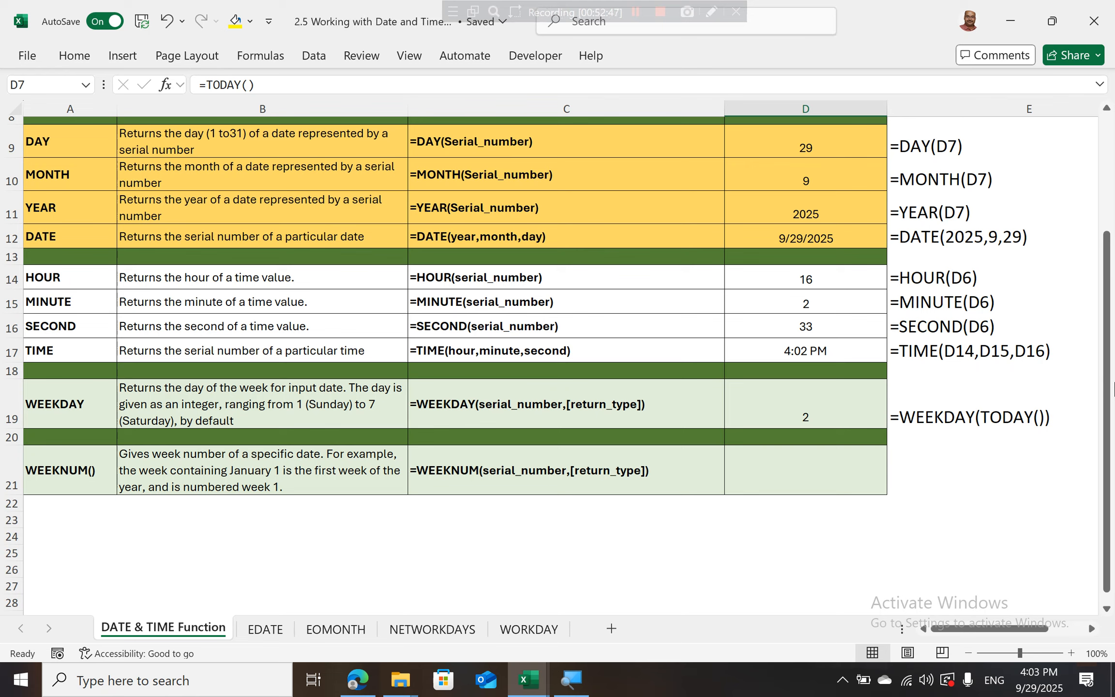
Examine the return_type options of the WEEKDAY formula in D19, leaving the formula without that argument.
{"action": "double_click", "coordinate": [843, 418]}
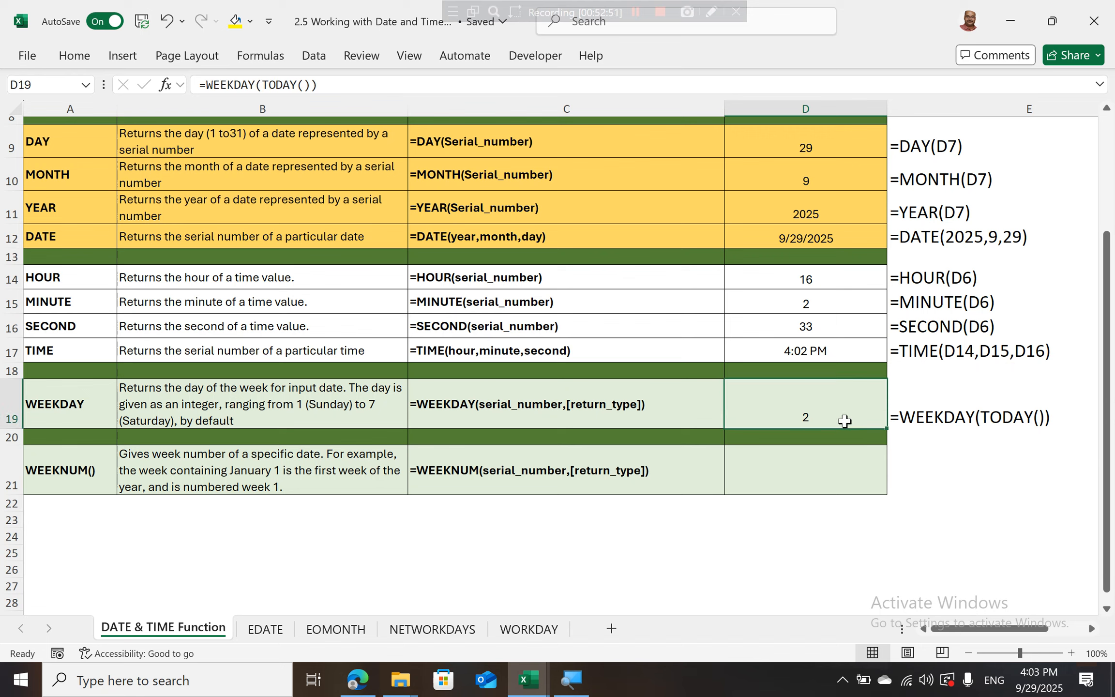
{"action": "key", "text": "Left"}
{"action": "type", "text": ","}
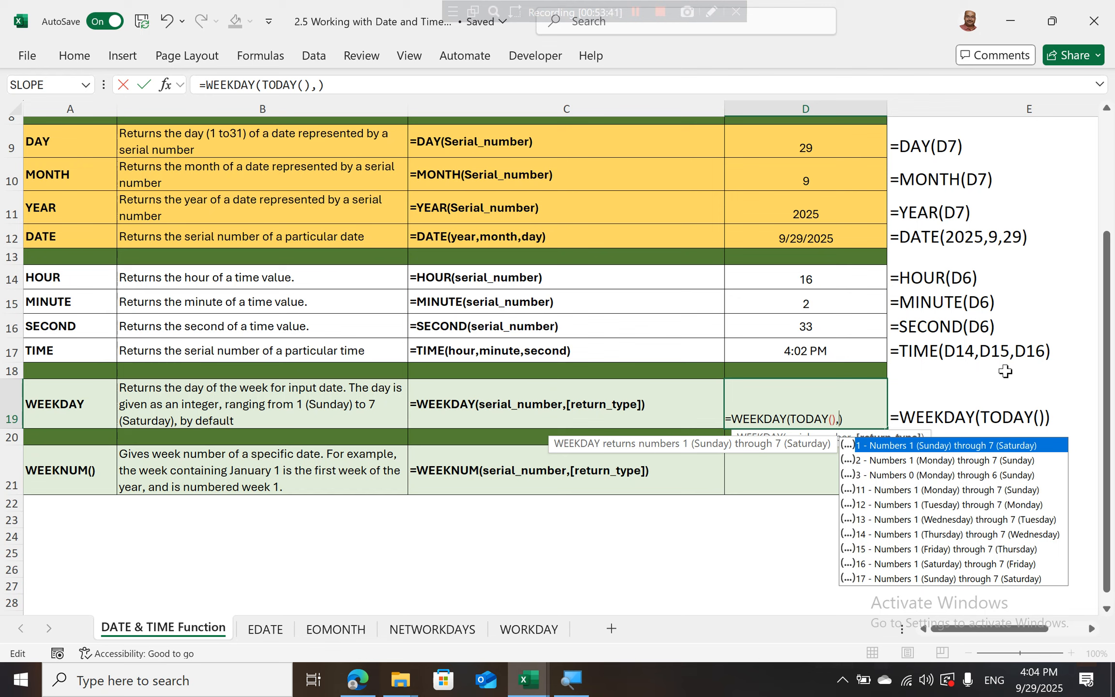
{"action": "key", "text": "Escape"}
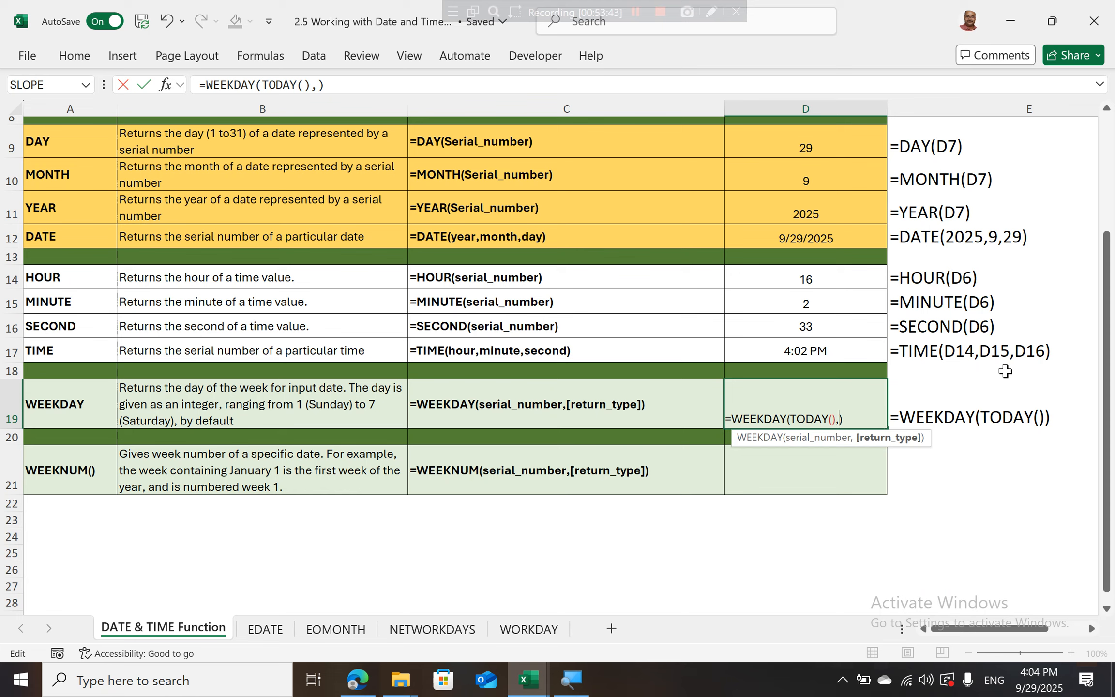
{"action": "key", "text": "ctrl+Return"}
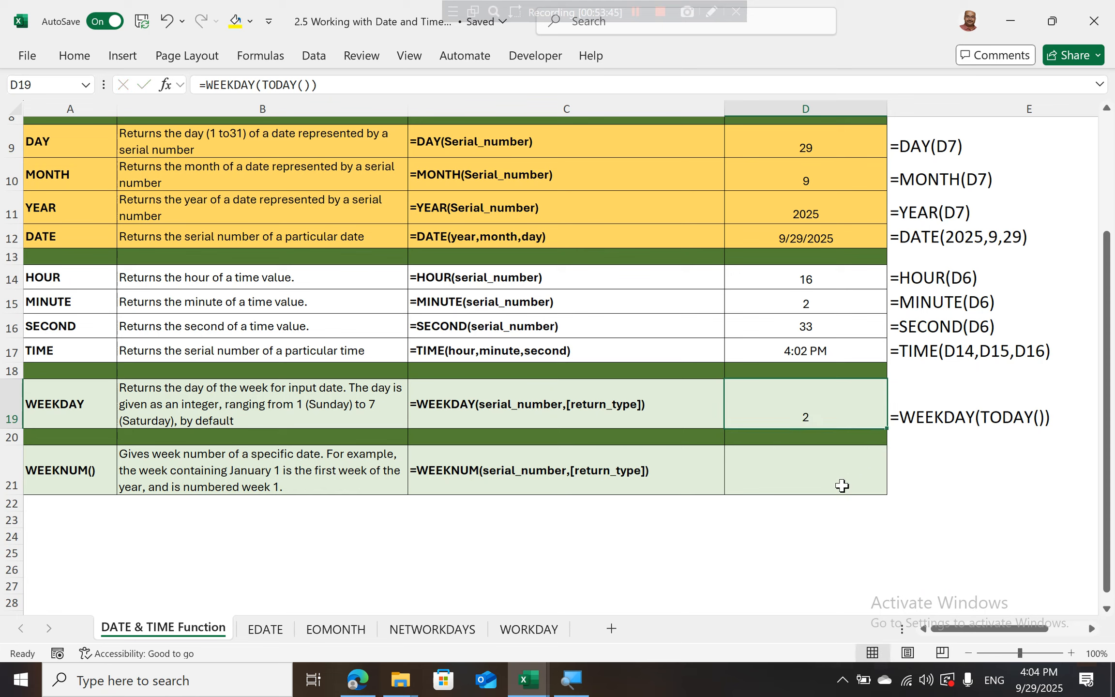
Enter =WEEKNUM(TODAY()) in D21 to return the week number of the current date.
{"action": "left_click", "coordinate": [842, 485]}
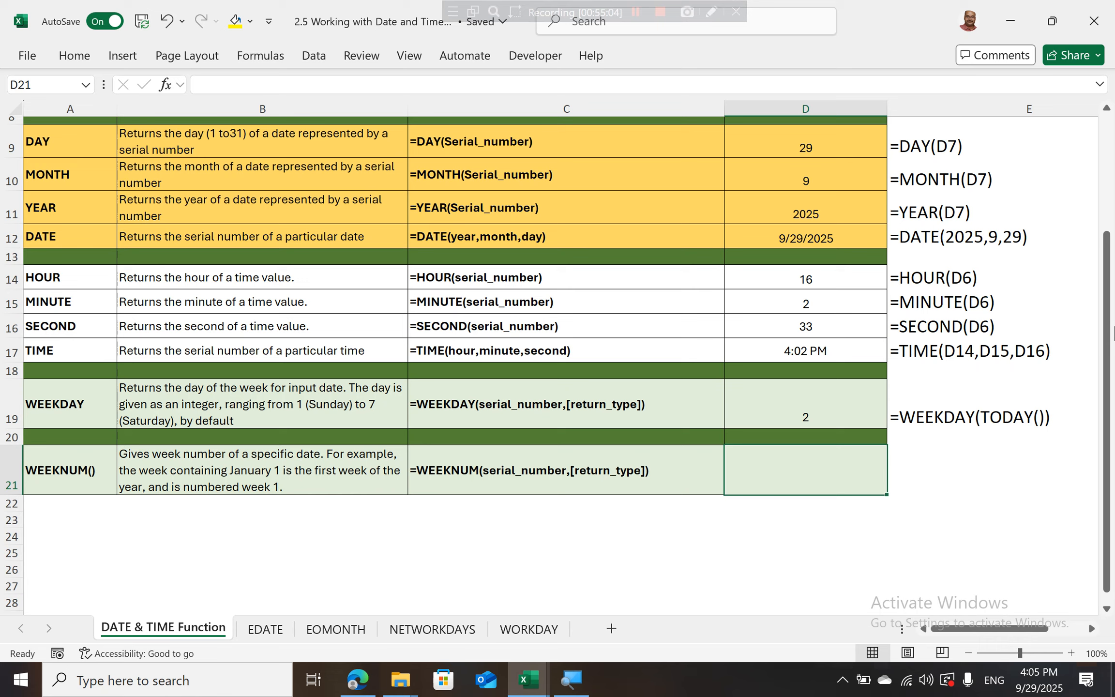
{"action": "type", "text": "=we"}
{"action": "type", "text": "ek"}
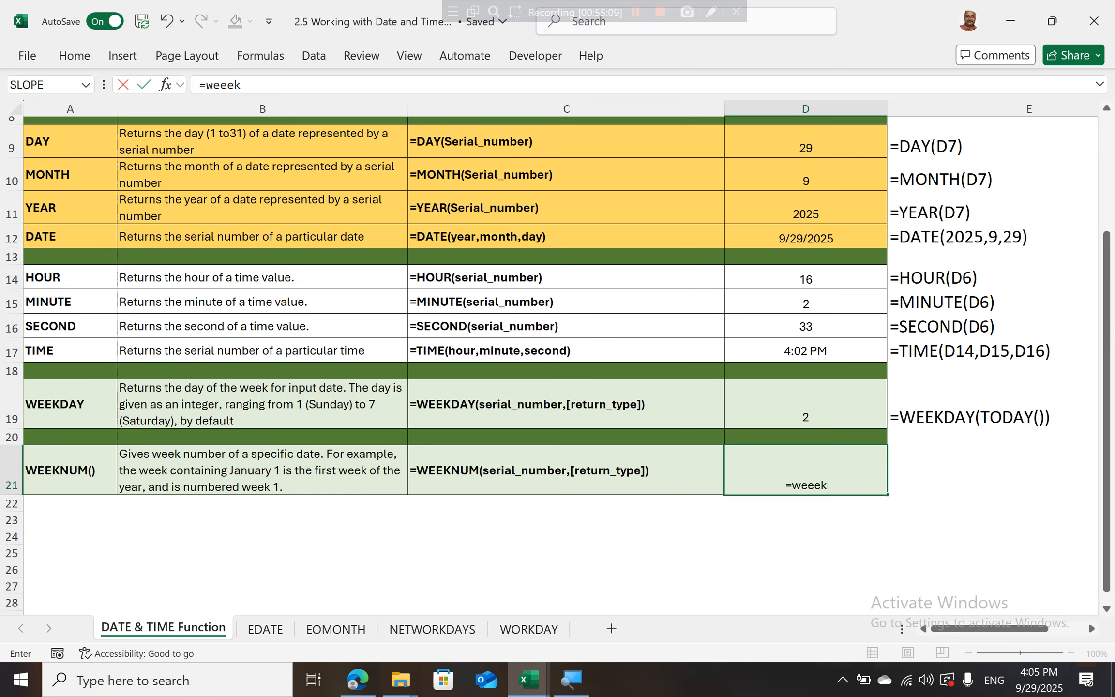
{"action": "key", "text": "BackSpace"}
{"action": "key", "text": "BackSpace"}
{"action": "type", "text": "k"}
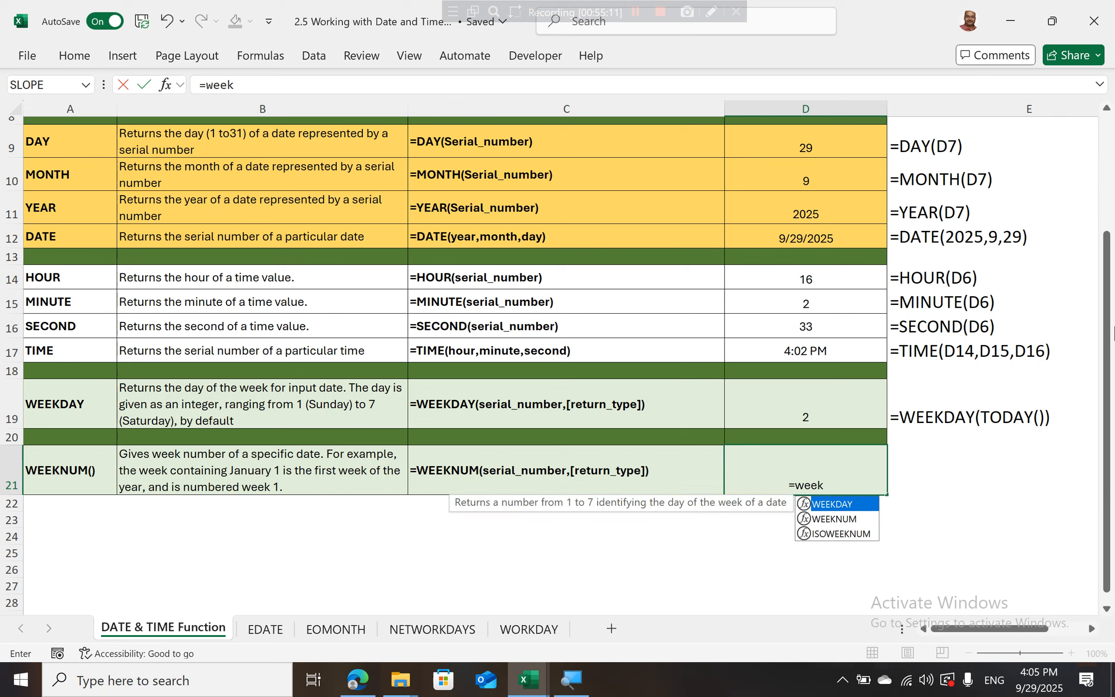
{"action": "key", "text": "Down"}
{"action": "key", "text": "Tab"}
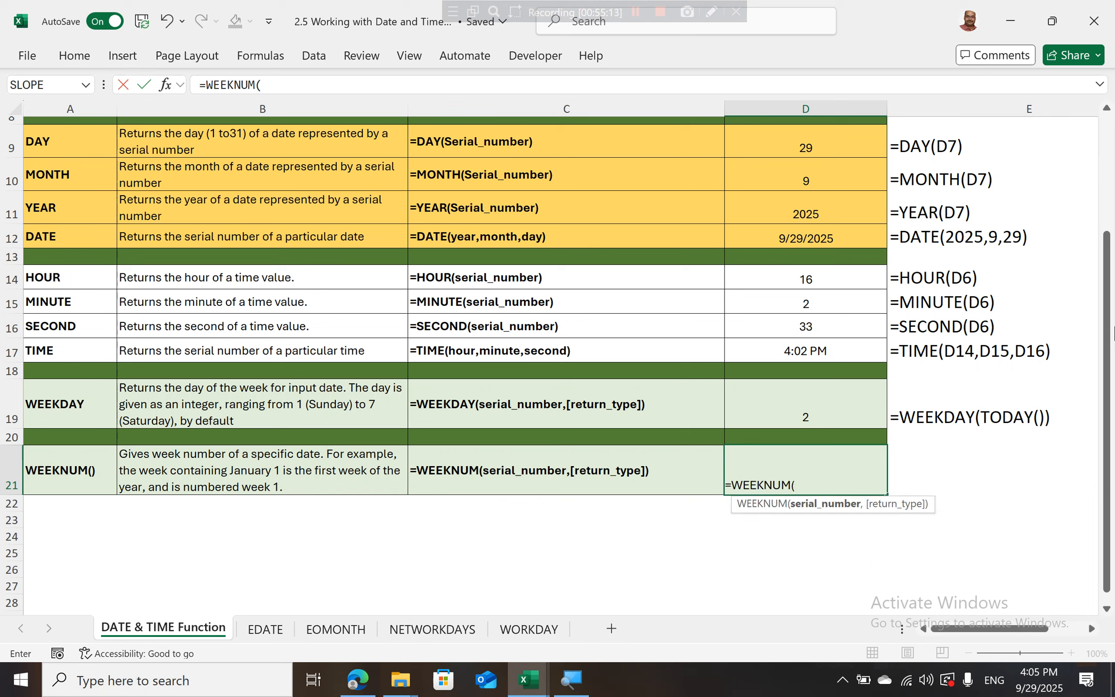
{"action": "type", "text": "today"}
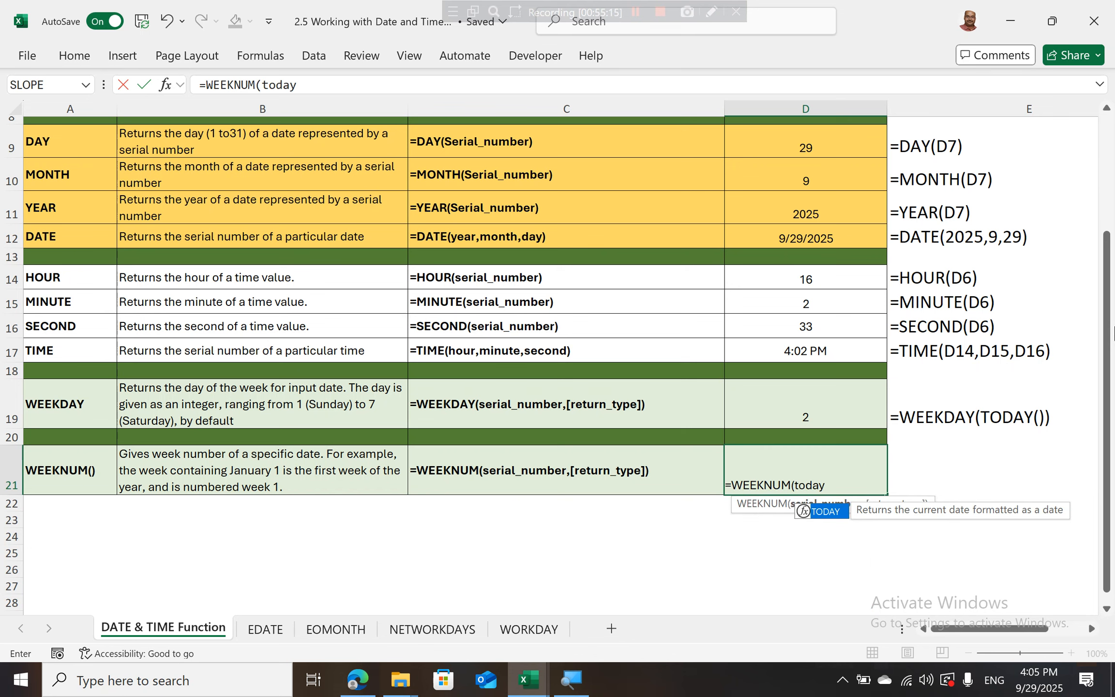
{"action": "type", "text": "(),"}
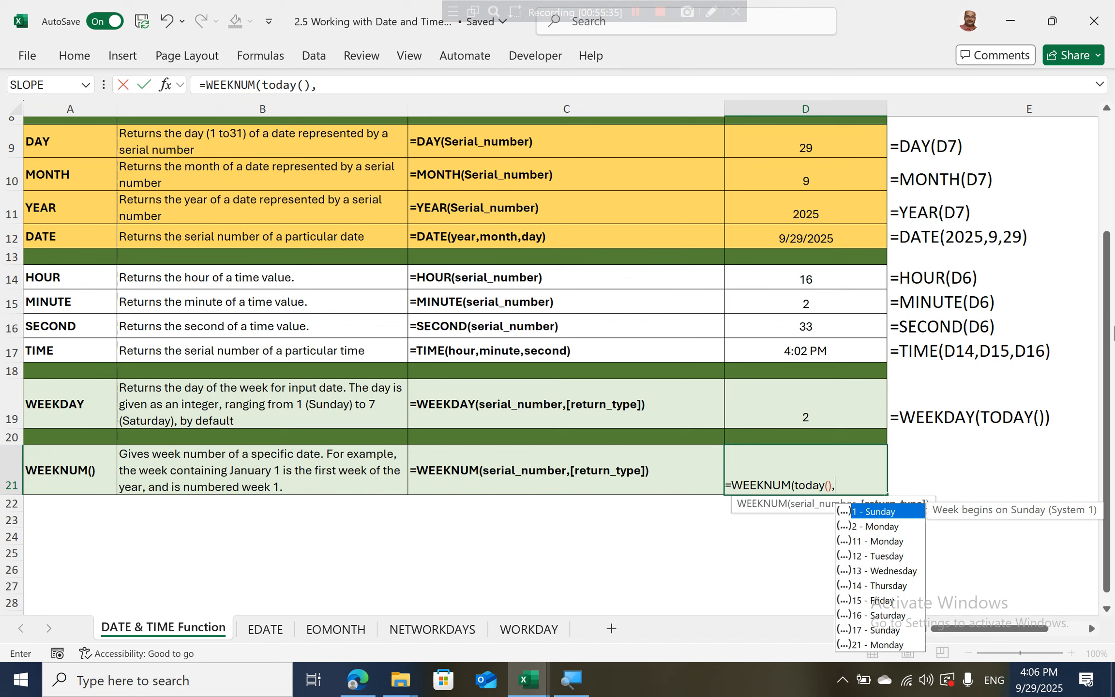
{"action": "key", "text": "BackSpace"}
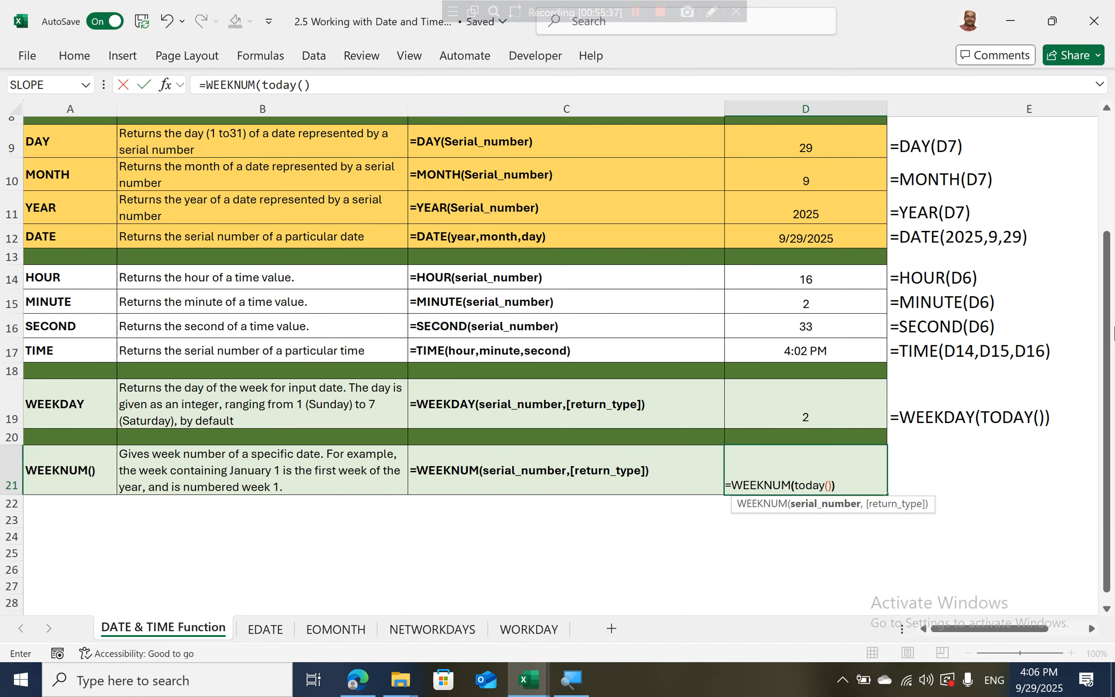
{"action": "type", "text": ")"}
{"action": "key", "text": "Return"}
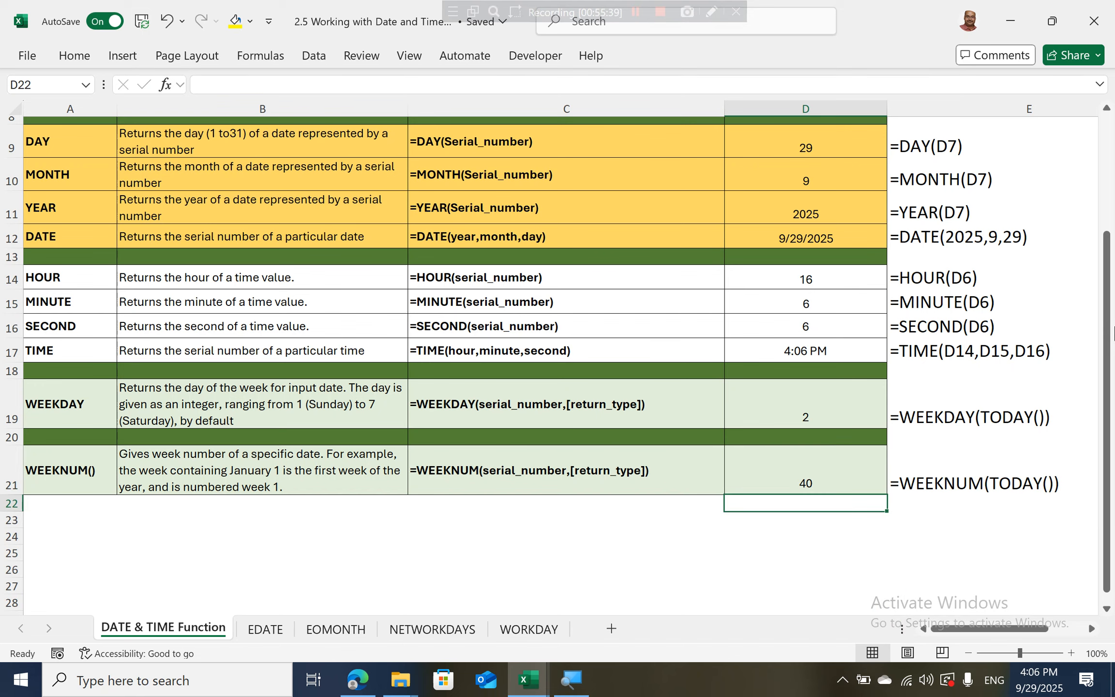
On the EDATE sheet, enter =EDATE(D13,D14) in result cell D17 to shift the start date by the given months.
{"action": "scroll", "coordinate": [1109, 614], "scroll_direction": "down", "scroll_amount": 1}
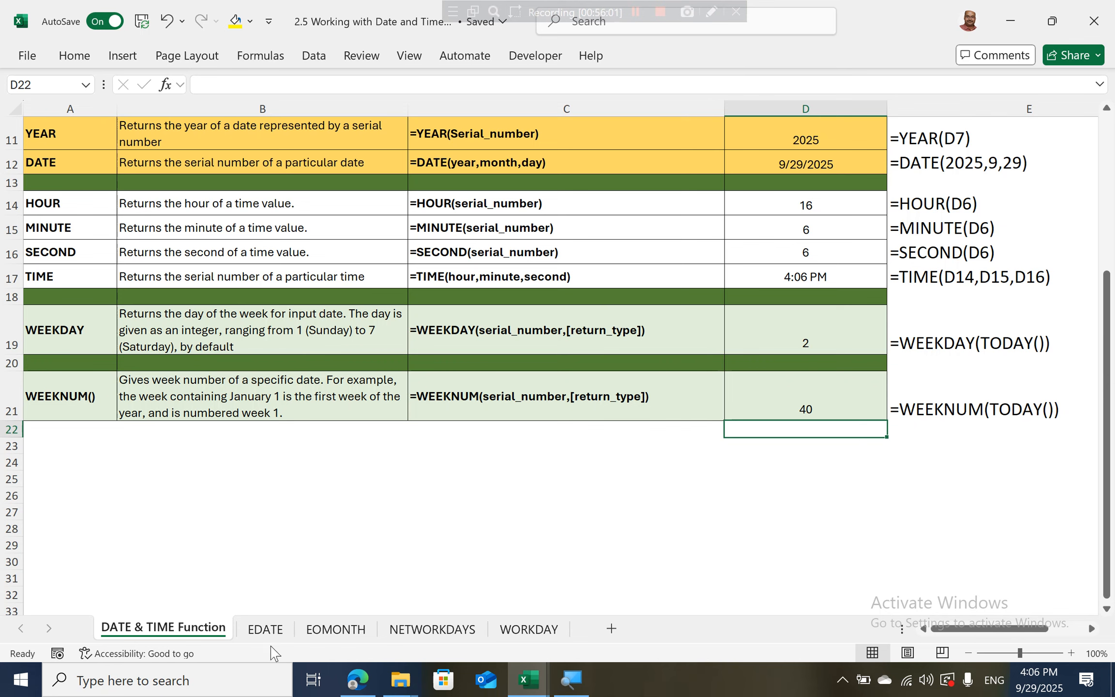
{"action": "left_click", "coordinate": [266, 628]}
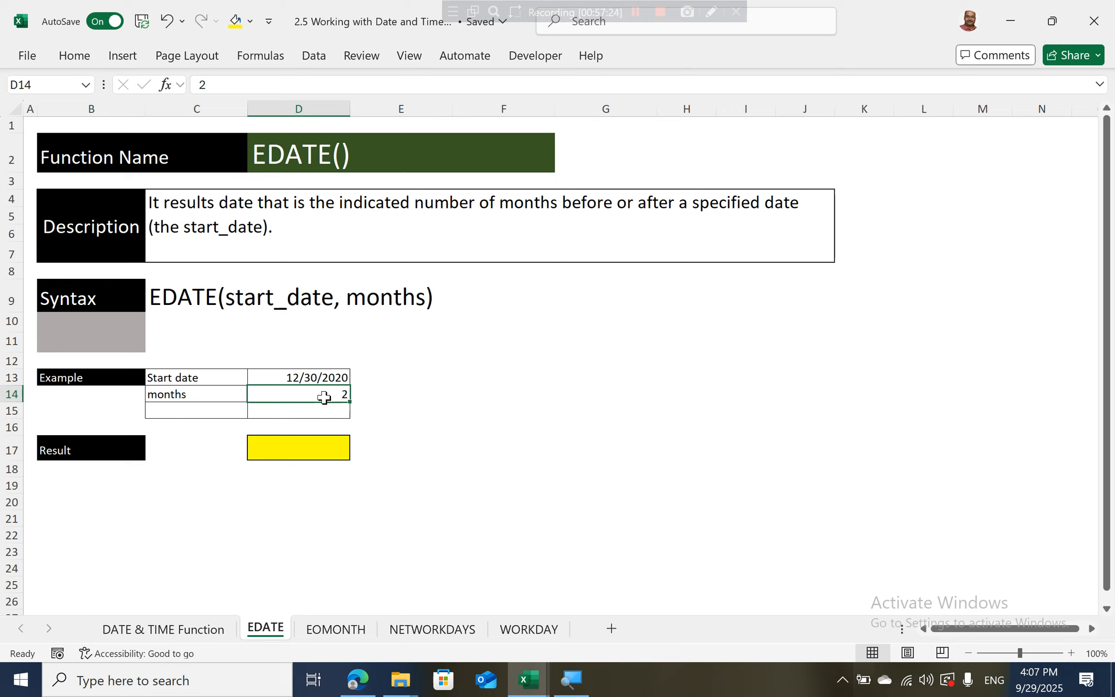
{"action": "left_click", "coordinate": [320, 451]}
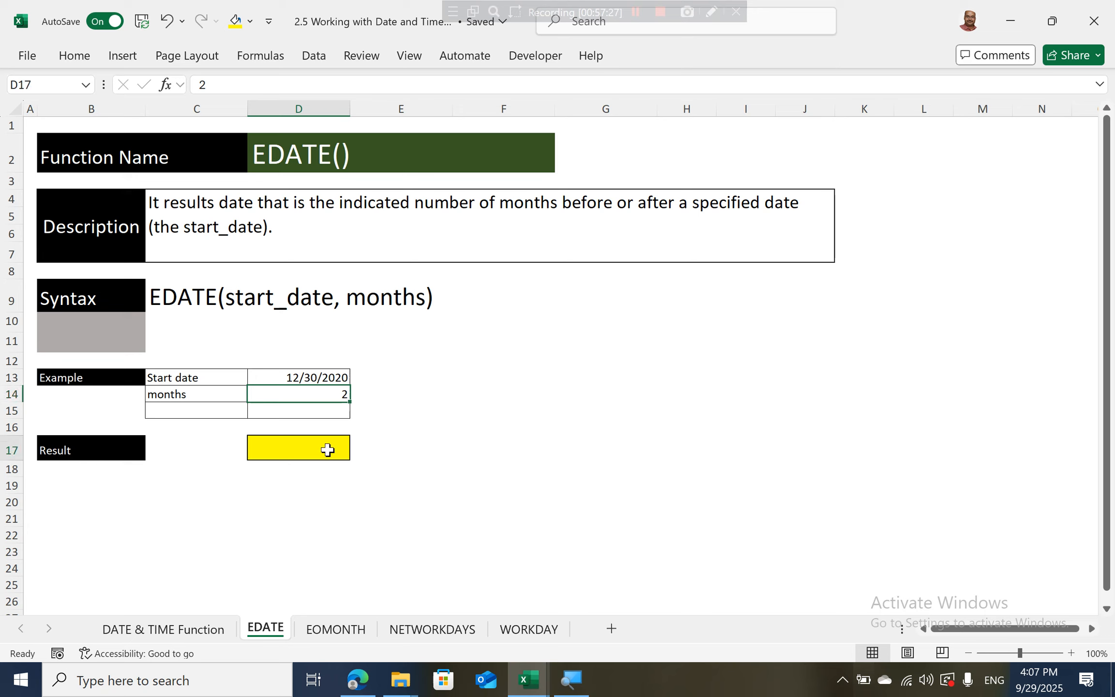
{"action": "type", "text": "="}
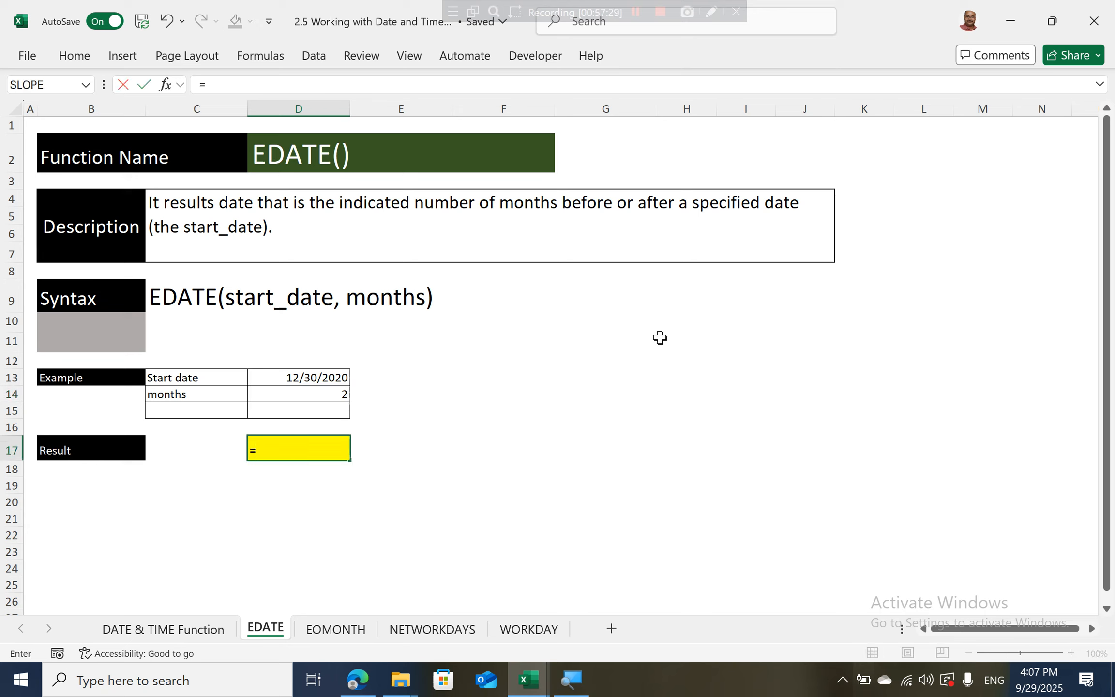
{"action": "type", "text": "edate"}
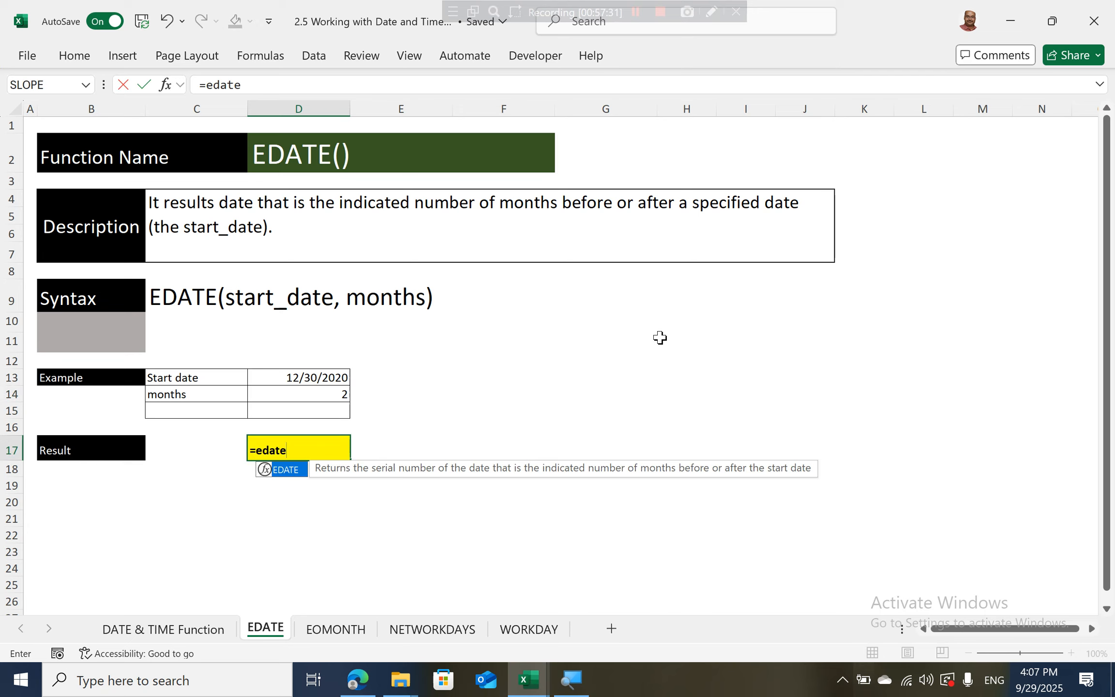
{"action": "key", "text": "Tab"}
{"action": "key", "text": "Up"}
{"action": "key", "text": "Up"}
{"action": "key", "text": "Up"}
{"action": "key", "text": "Up"}
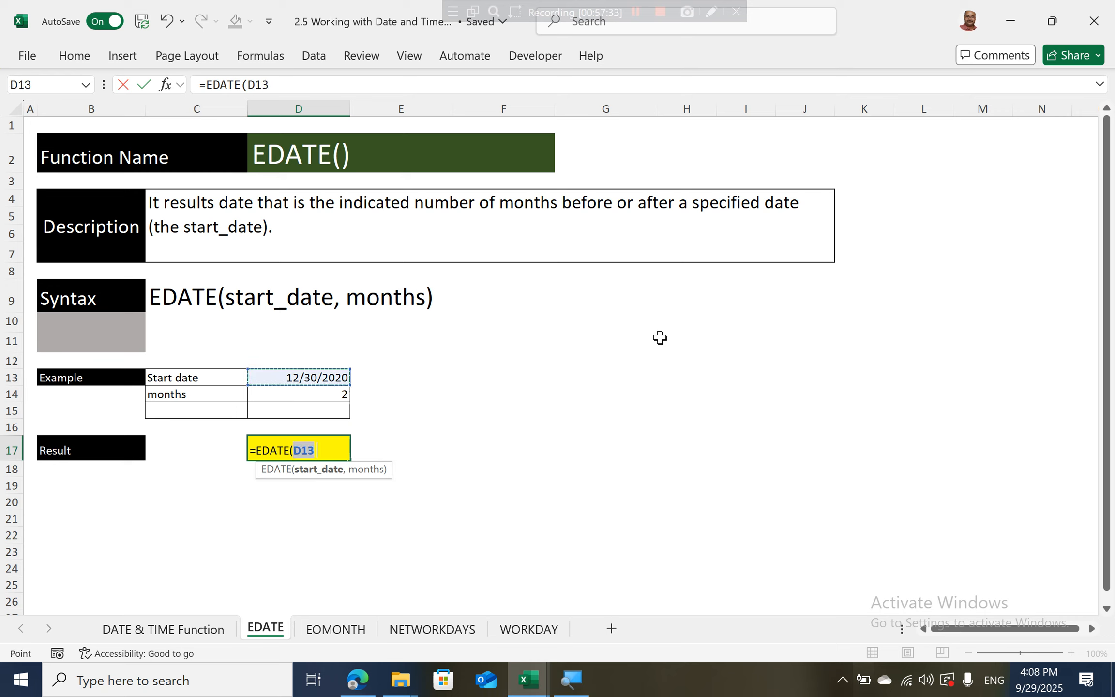
{"action": "type", "text": ","}
{"action": "key", "text": "Up"}
{"action": "key", "text": "Up"}
{"action": "key", "text": "Up"}
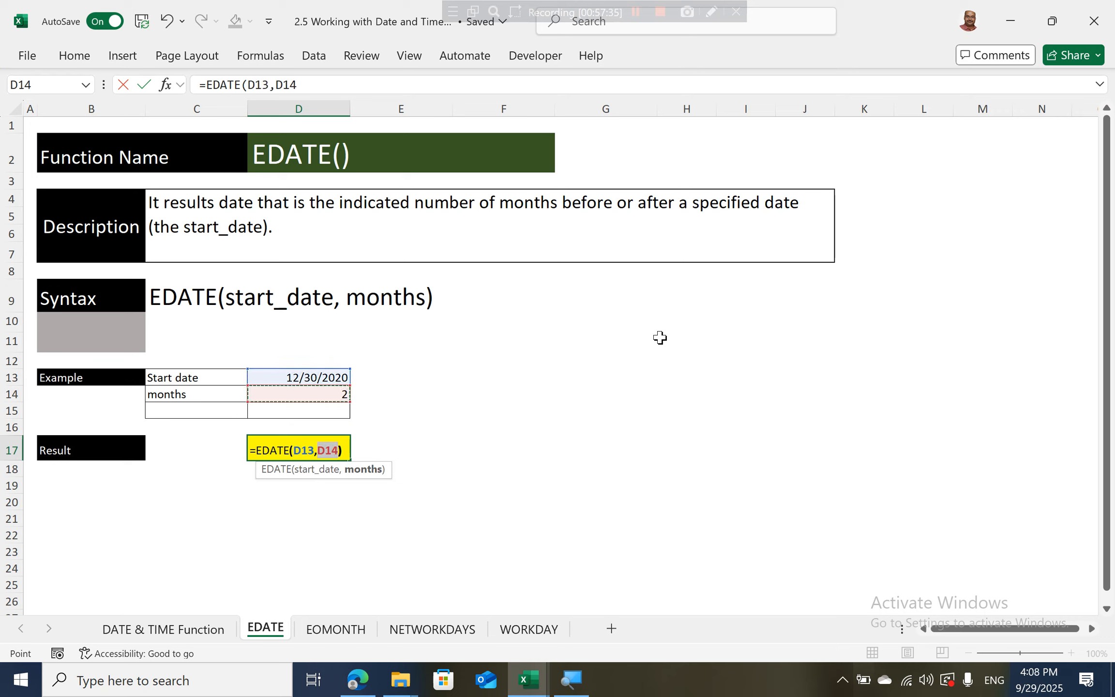
{"action": "key", "text": "Return"}
{"action": "key", "text": "Up"}
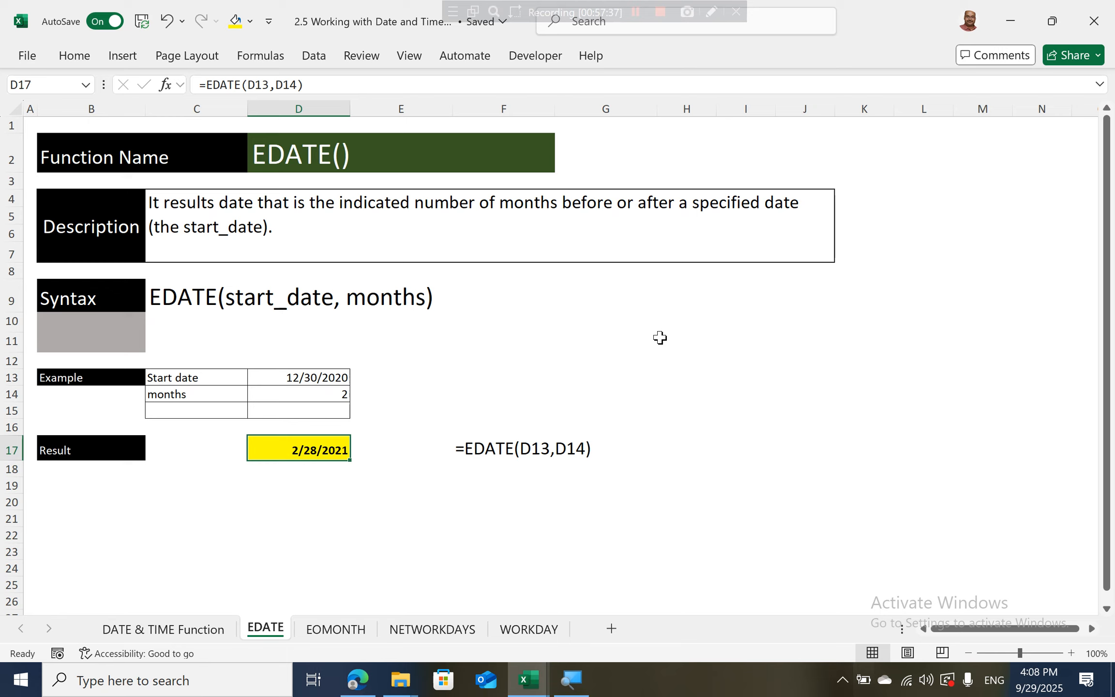
{"action": "key", "text": "Down"}
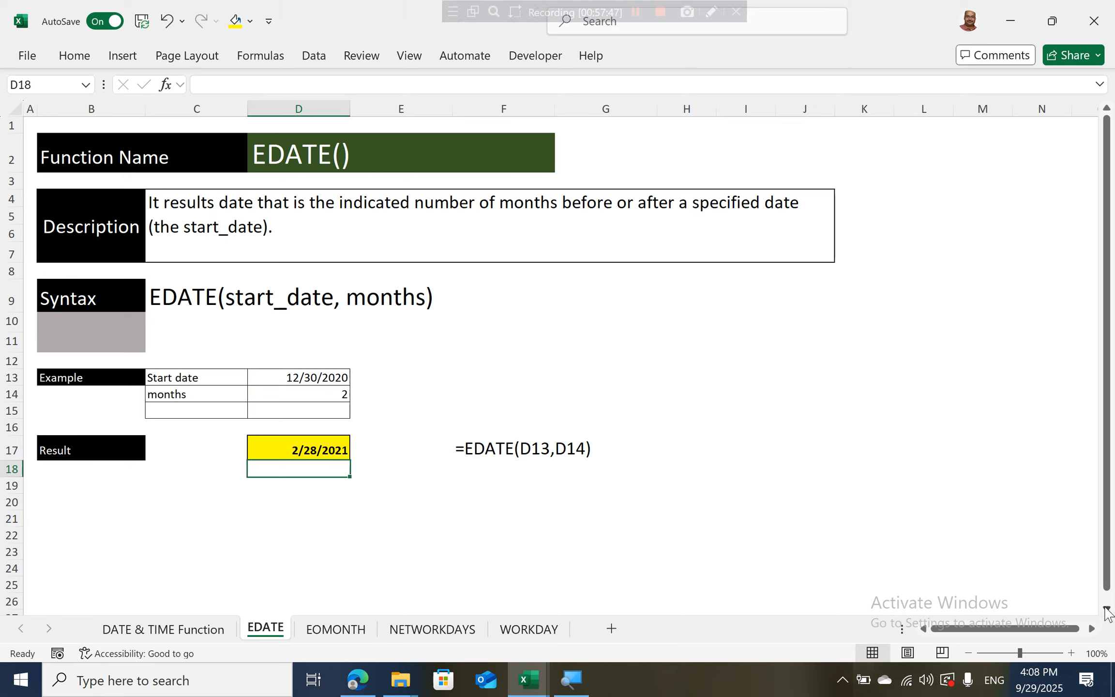
{"action": "scroll", "coordinate": [1109, 484], "scroll_direction": "down", "scroll_amount": 6}
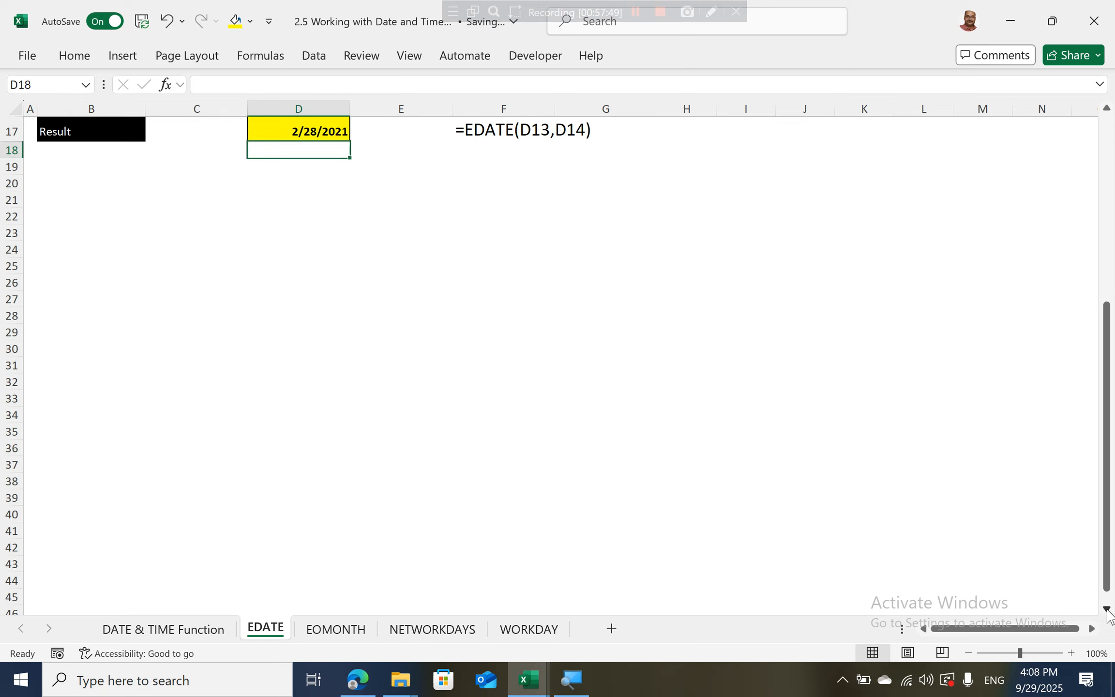
Set the months value in D14 of the EDATE example to -2.
{"action": "left_click_drag", "start_coordinate": [1109, 368], "coordinate": [1111, 242]}
{"action": "left_click", "coordinate": [298, 317]}
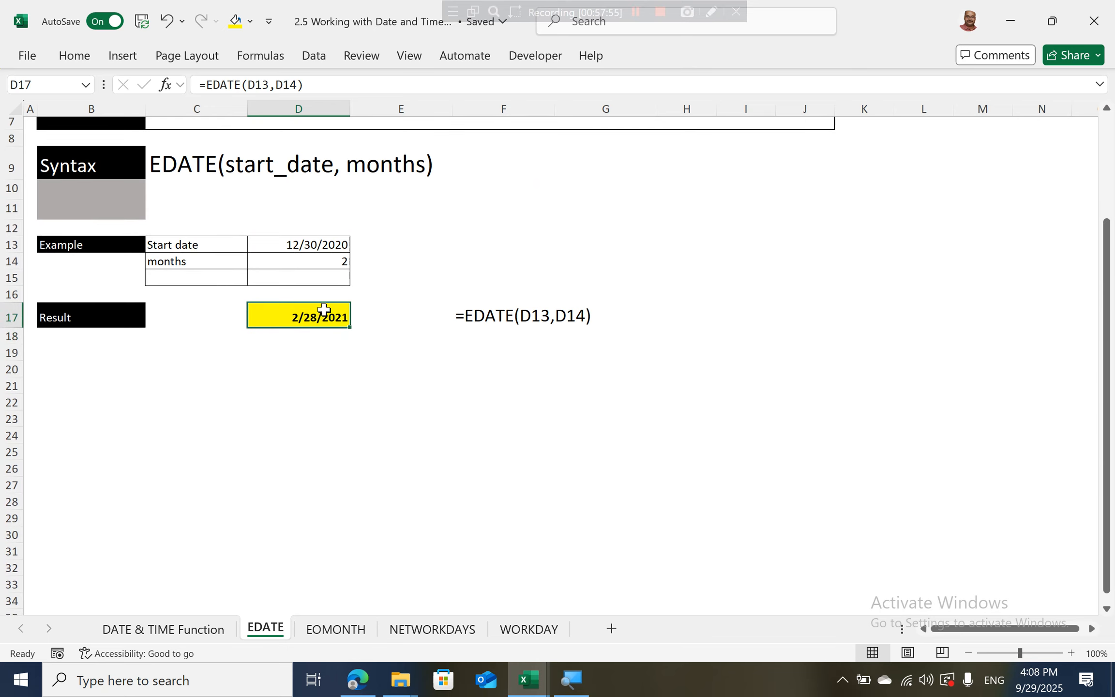
{"action": "left_click", "coordinate": [319, 259]}
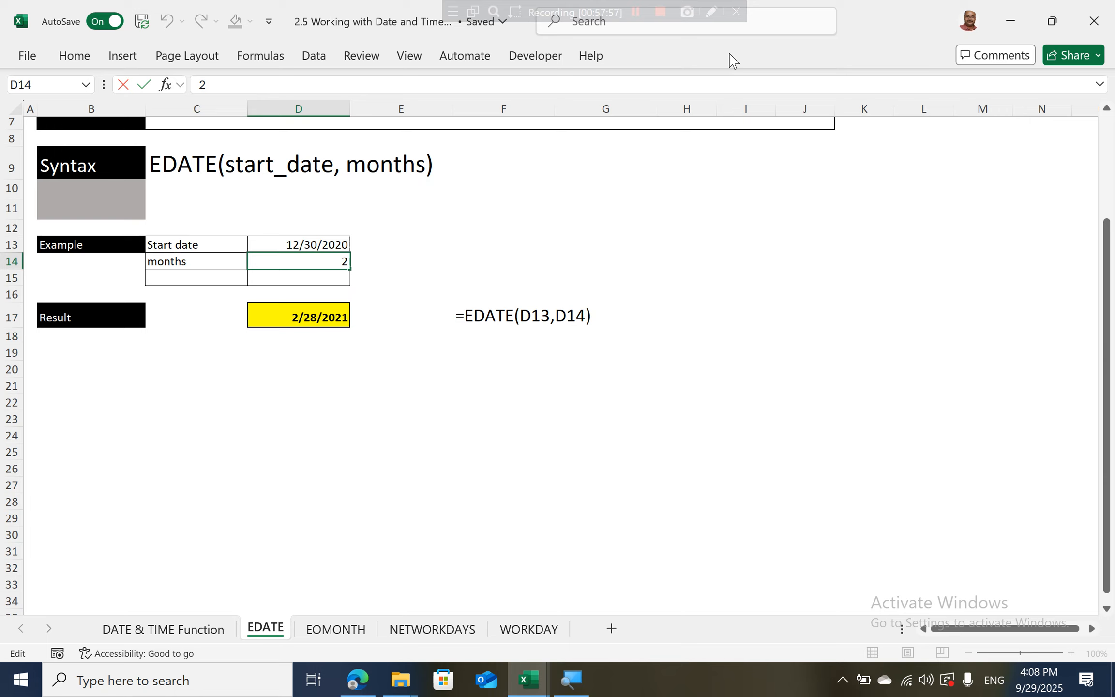
{"action": "key", "text": "F2"}
{"action": "key", "text": "Home"}
{"action": "type", "text": "-"}
{"action": "key", "text": "Return"}
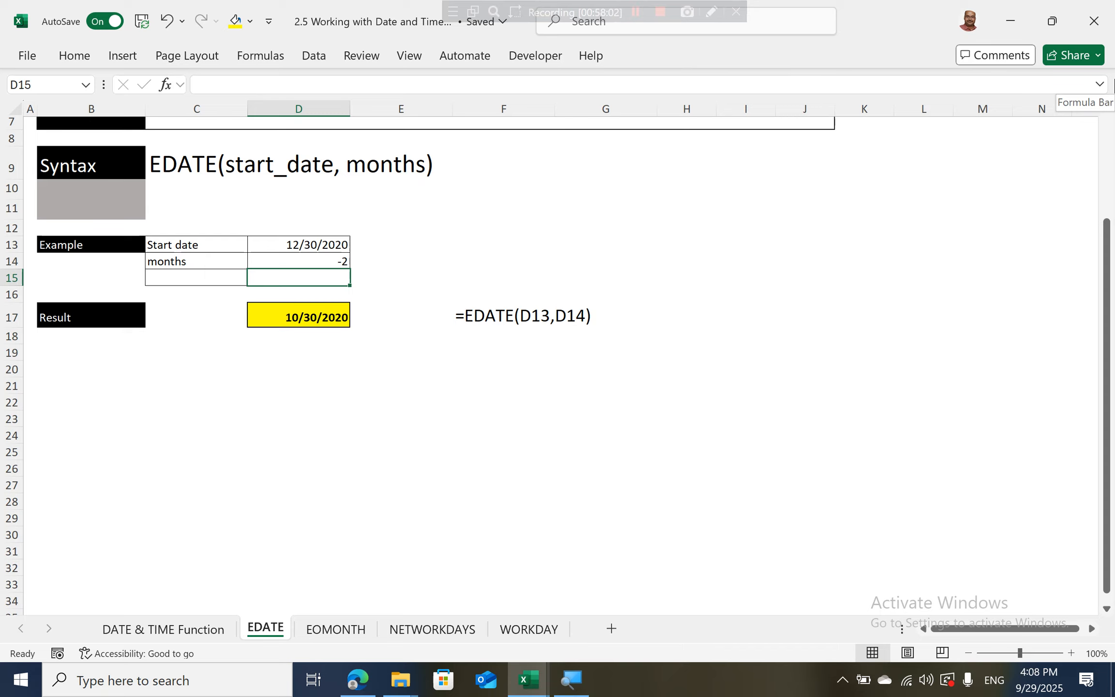
On the EOMONTH sheet, enter =EOMONTH(D13,D14) in result cell D17 to return the month-end date.
{"action": "left_click", "coordinate": [340, 630]}
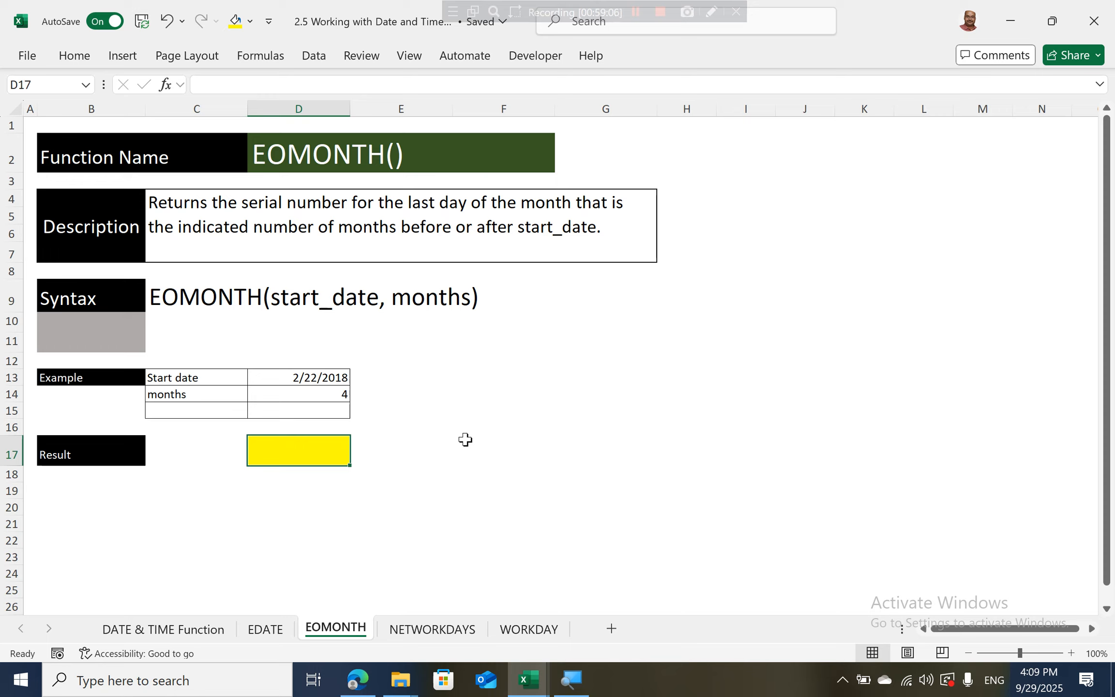
{"action": "type", "text": "="}
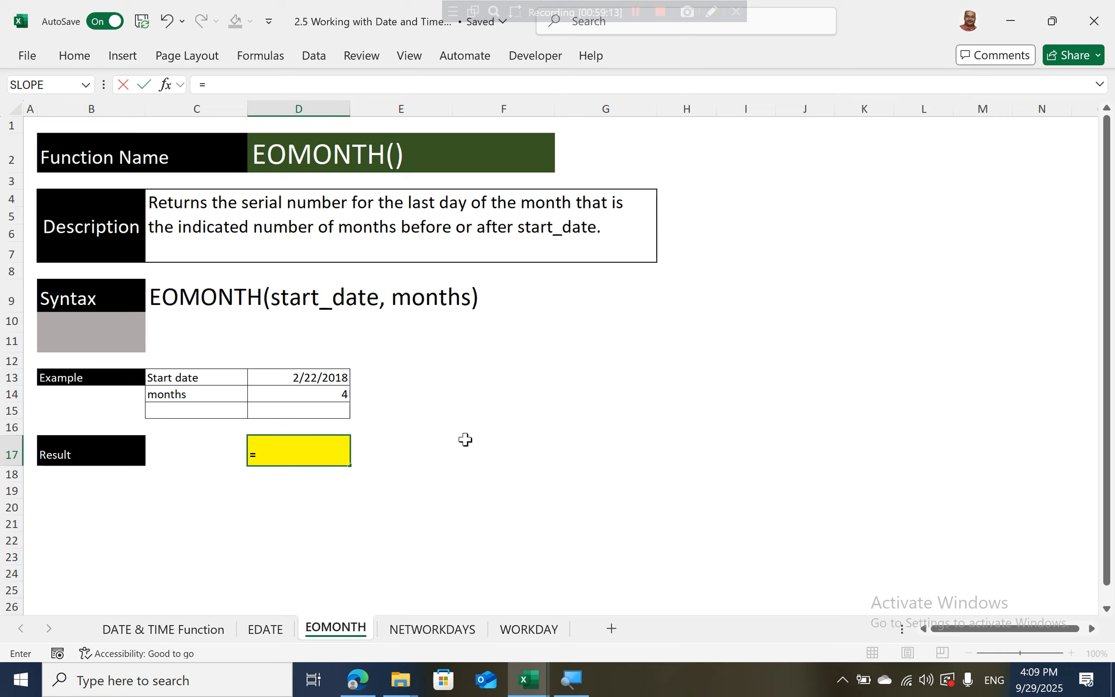
{"action": "type", "text": "eoma"}
{"action": "type", "text": "="}
{"action": "key", "text": "BackSpace"}
{"action": "key", "text": "BackSpace"}
{"action": "key", "text": "Tab"}
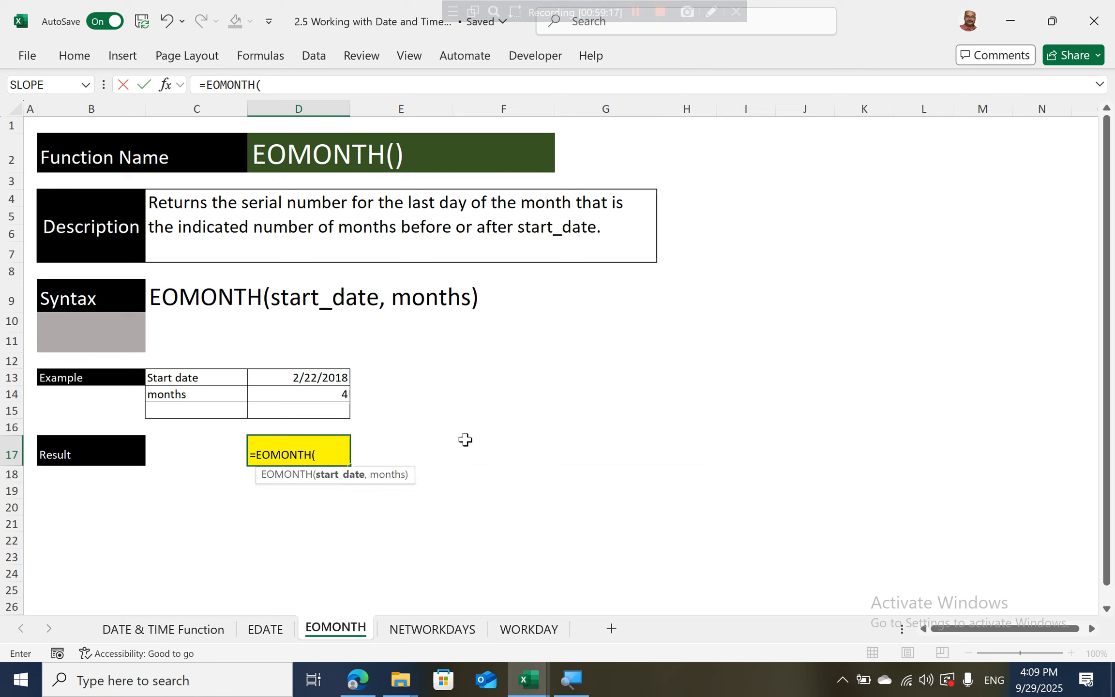
{"action": "key", "text": "Up"}
{"action": "key", "text": "Up"}
{"action": "key", "text": "Up"}
{"action": "key", "text": "Up"}
{"action": "type", "text": ","}
{"action": "key", "text": "Up"}
{"action": "key", "text": "Up"}
{"action": "key", "text": "Up"}
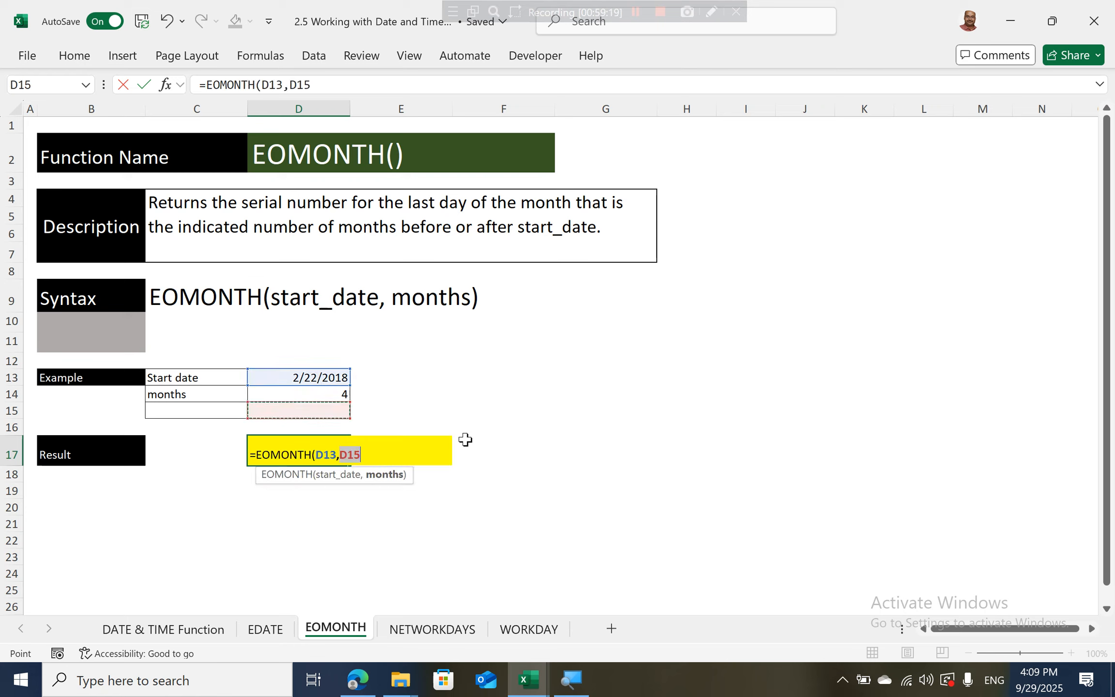
{"action": "key", "text": "Return"}
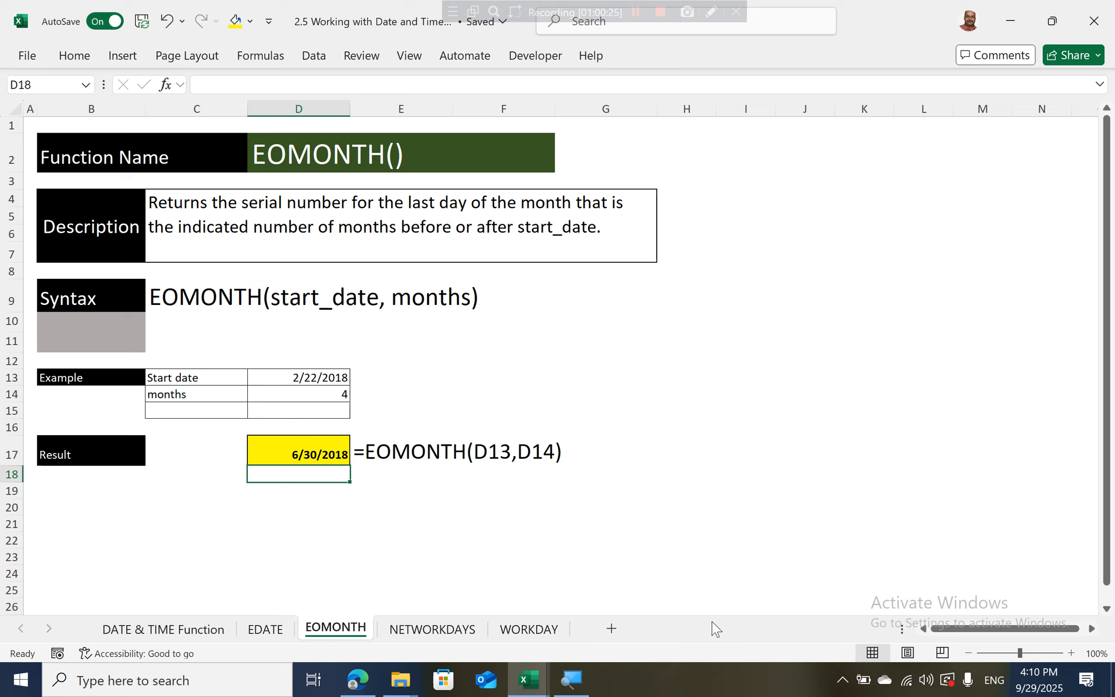
On the NETWORKDAYS sheet, enter =NETWORKDAYS(D13,D14,G13:G16) in D18 to count working days excluding the listed holidays.
{"action": "left_click", "coordinate": [409, 629]}
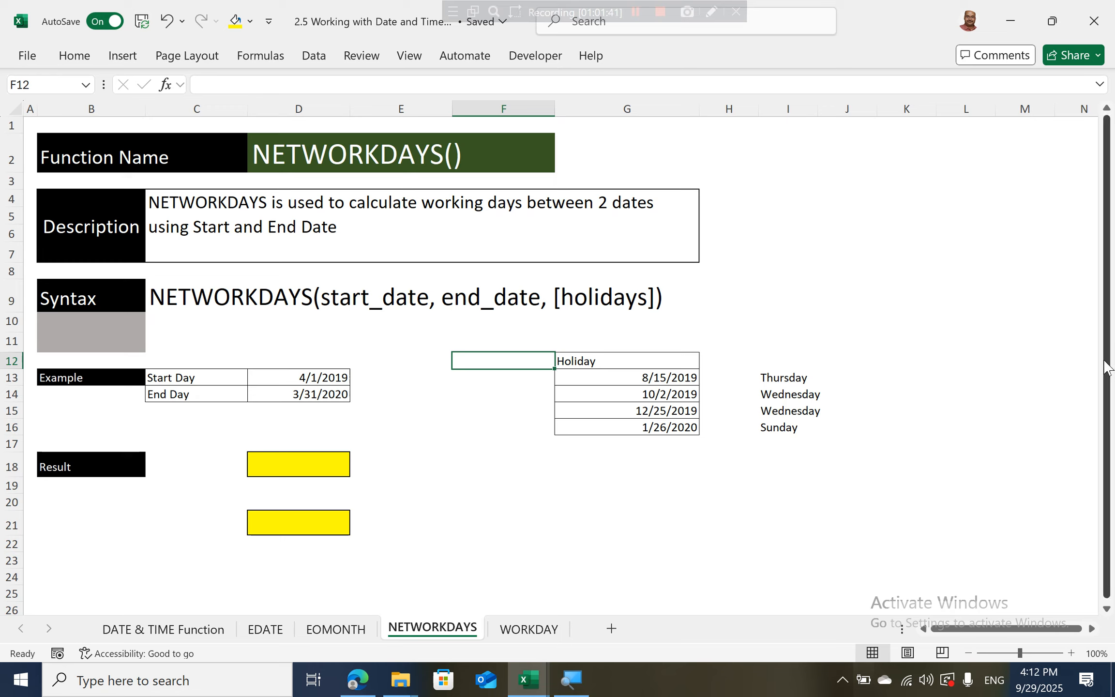
{"action": "left_click_drag", "start_coordinate": [1108, 368], "coordinate": [1109, 372]}
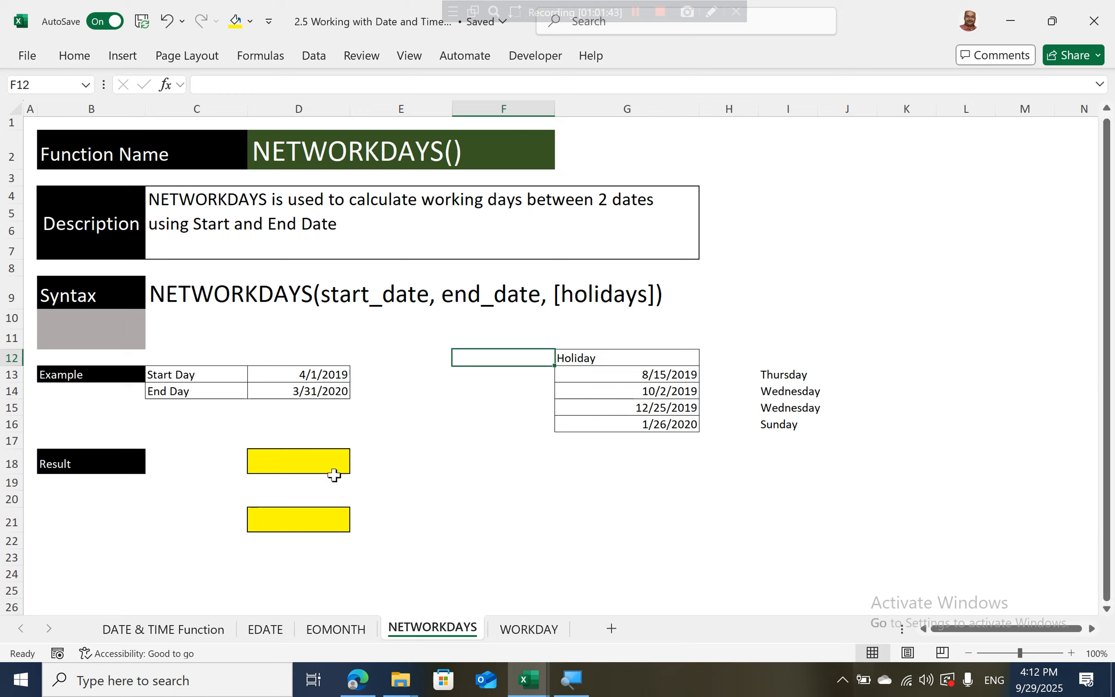
{"action": "left_click", "coordinate": [317, 462]}
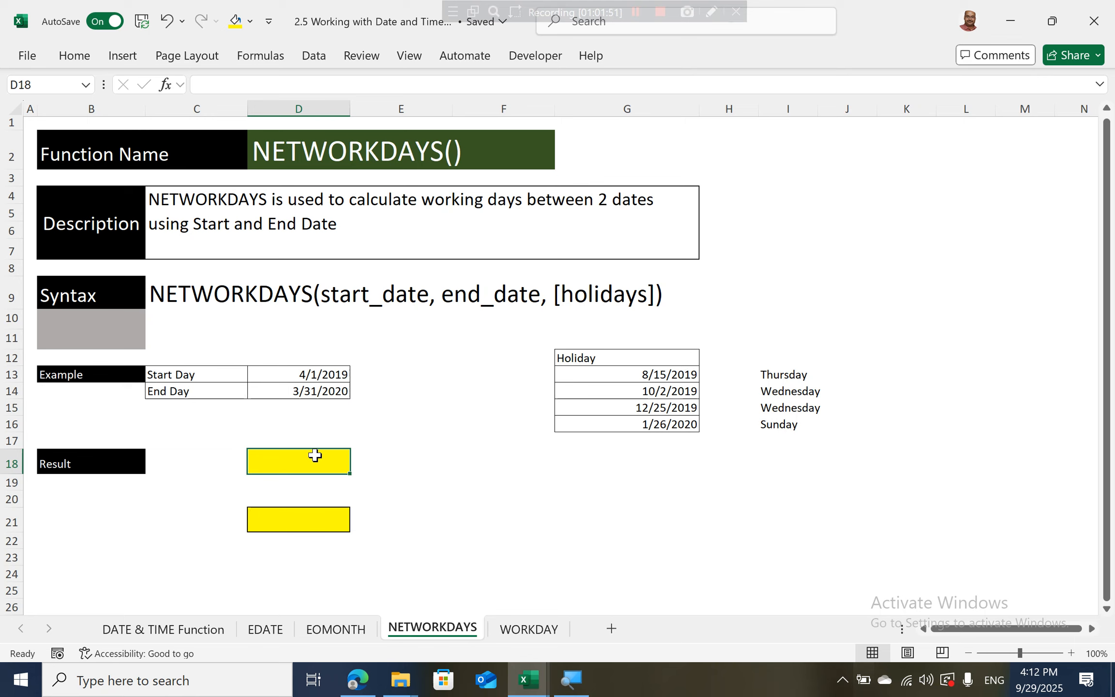
{"action": "type", "text": "=net"}
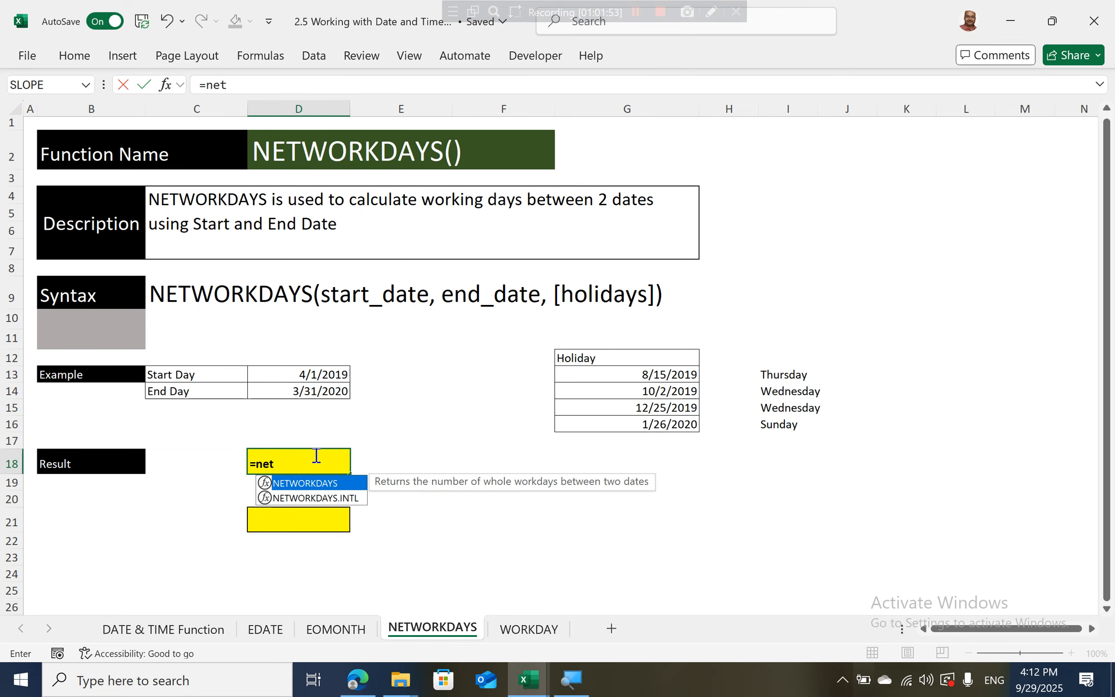
{"action": "key", "text": "Tab"}
{"action": "key", "text": "Up"}
{"action": "key", "text": "Up"}
{"action": "key", "text": "Up"}
{"action": "key", "text": "Up"}
{"action": "key", "text": "Up"}
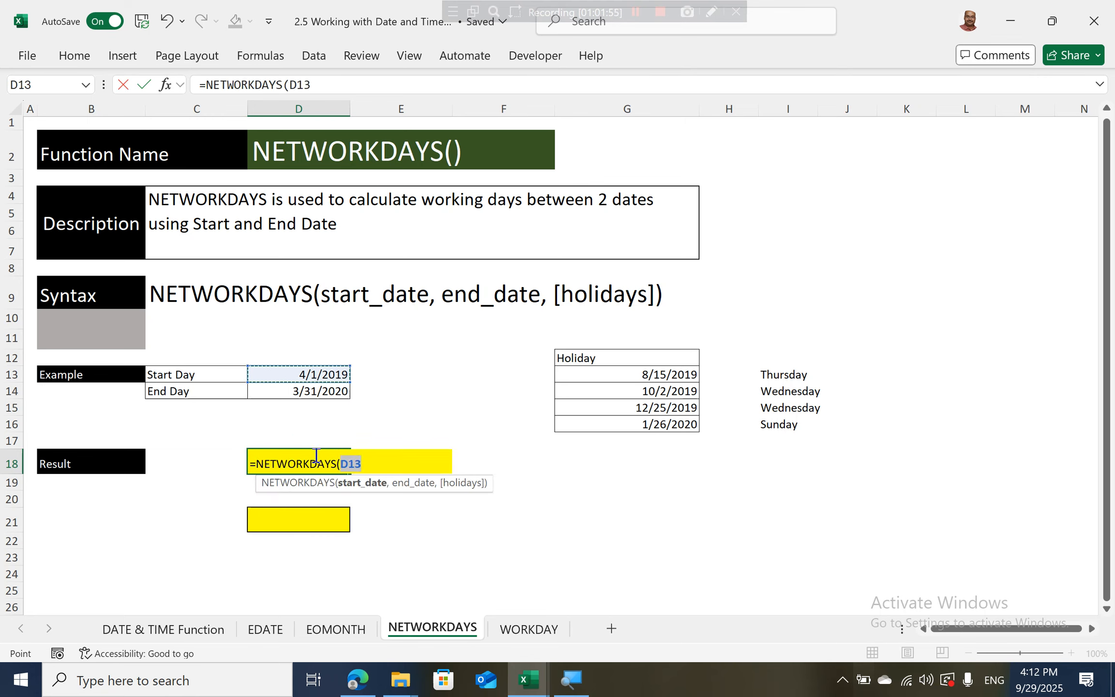
{"action": "type", "text": ","}
{"action": "key", "text": "Up"}
{"action": "key", "text": "Up"}
{"action": "key", "text": "Up"}
{"action": "key", "text": "Up"}
{"action": "type", "text": ","}
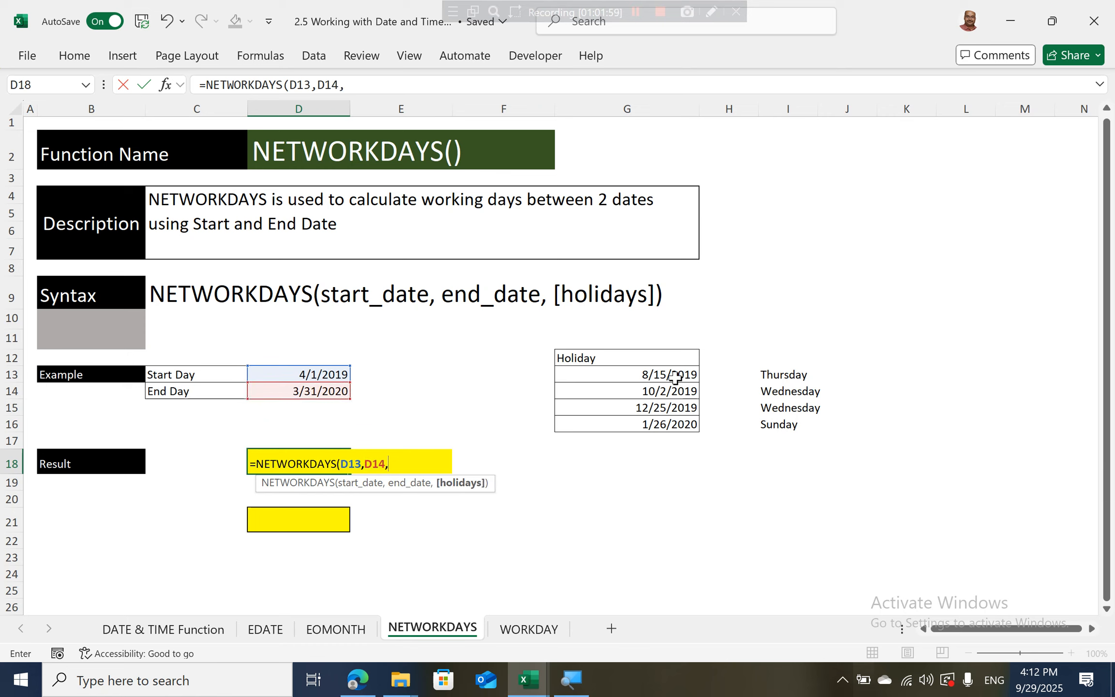
{"action": "left_click_drag", "start_coordinate": [675, 378], "coordinate": [677, 429]}
{"action": "key", "text": "Return"}
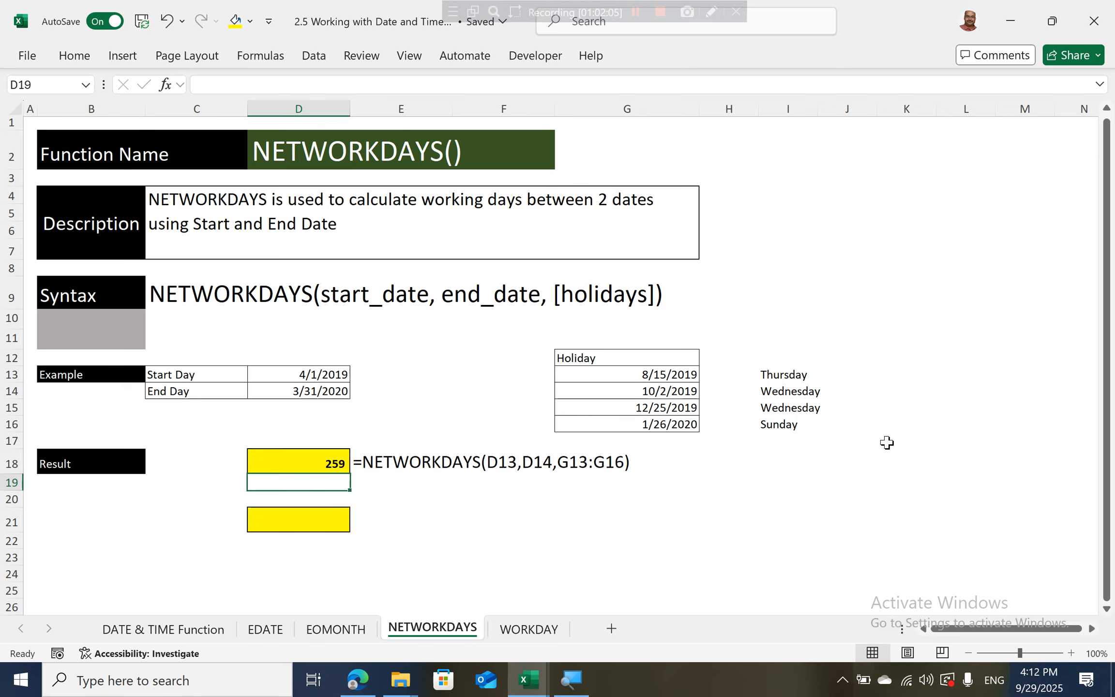
{"action": "key", "text": "Down"}
{"action": "key", "text": "Down"}
{"action": "key", "text": "Down"}
{"action": "key", "text": "Down"}
{"action": "key", "text": "Down"}
{"action": "key", "text": "Down"}
{"action": "key", "text": "Right"}
{"action": "key", "text": "Up"}
{"action": "key", "text": "Up"}
{"action": "key", "text": "Up"}
{"action": "key", "text": "Up"}
{"action": "key", "text": "Up"}
{"action": "key", "text": "Up"}
{"action": "key", "text": "Up"}
{"action": "key", "text": "Up"}
{"action": "key", "text": "Up"}
{"action": "key", "text": "Up"}
{"action": "key", "text": "Up"}
{"action": "key", "text": "Up"}
{"action": "key", "text": "Up"}
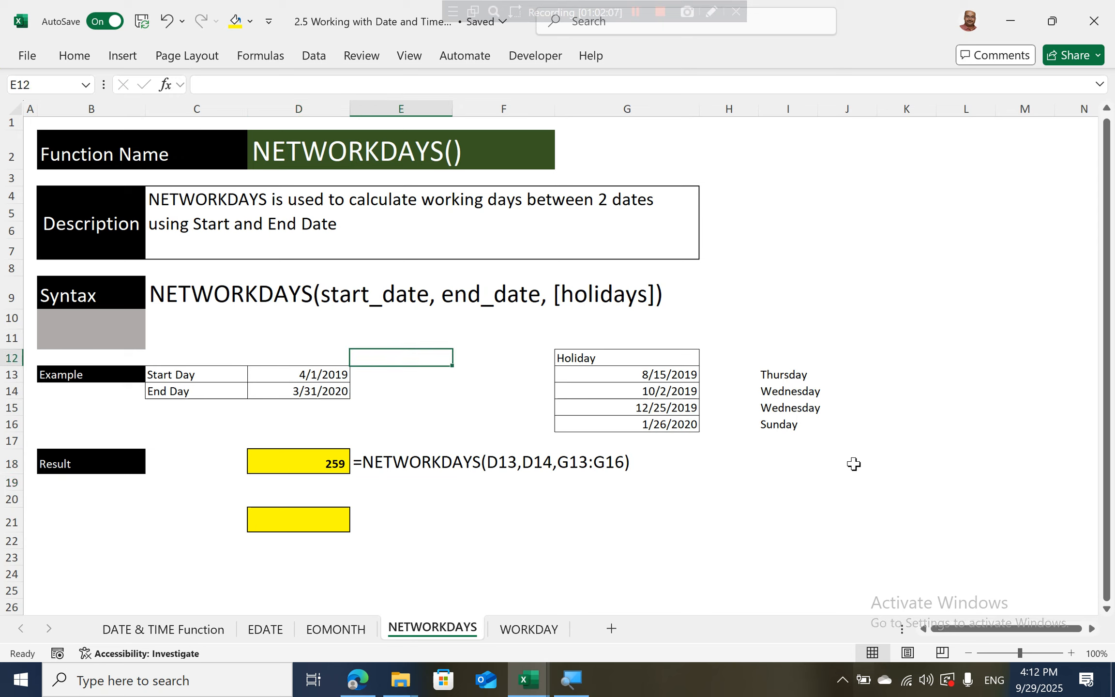
{"action": "key", "text": "Down"}
{"action": "key", "text": "Down"}
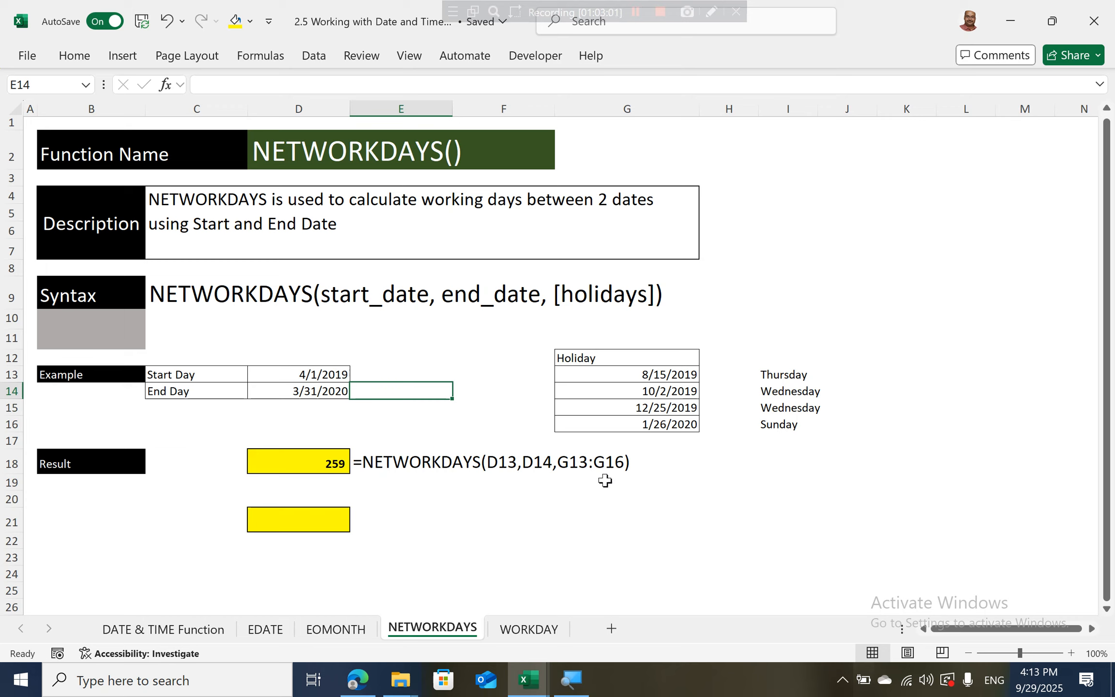
Begin a NETWORKDAYS.INTL formula in D21 with D13 as the start date and D14 as the end date.
{"action": "left_click", "coordinate": [323, 527]}
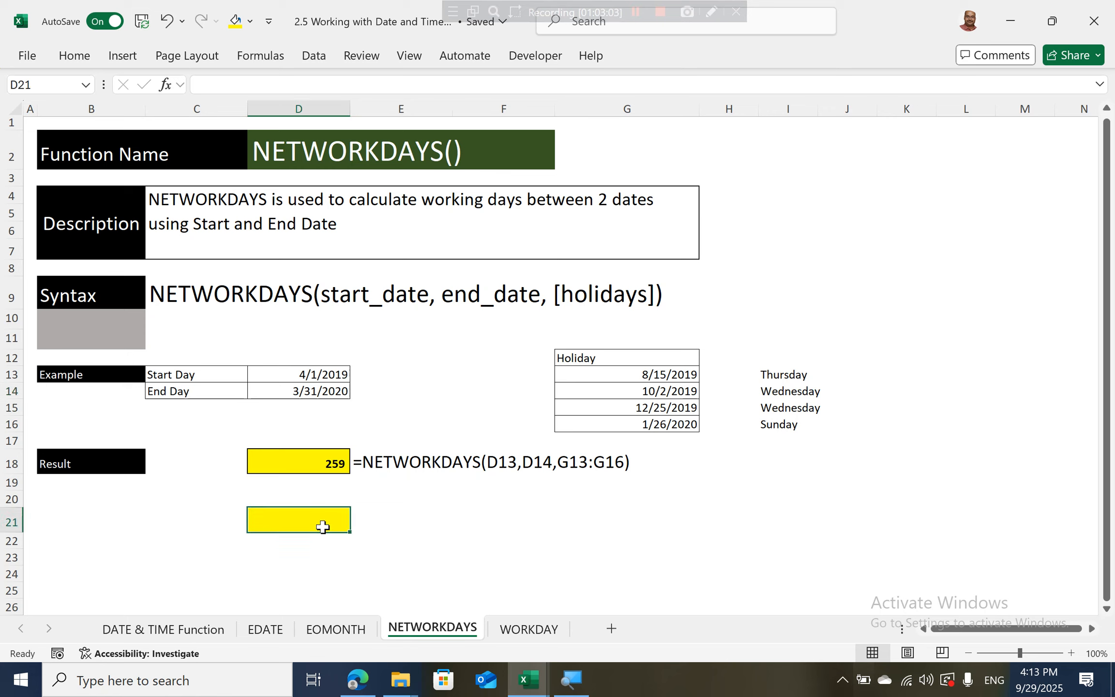
{"action": "type", "text": "=ne"}
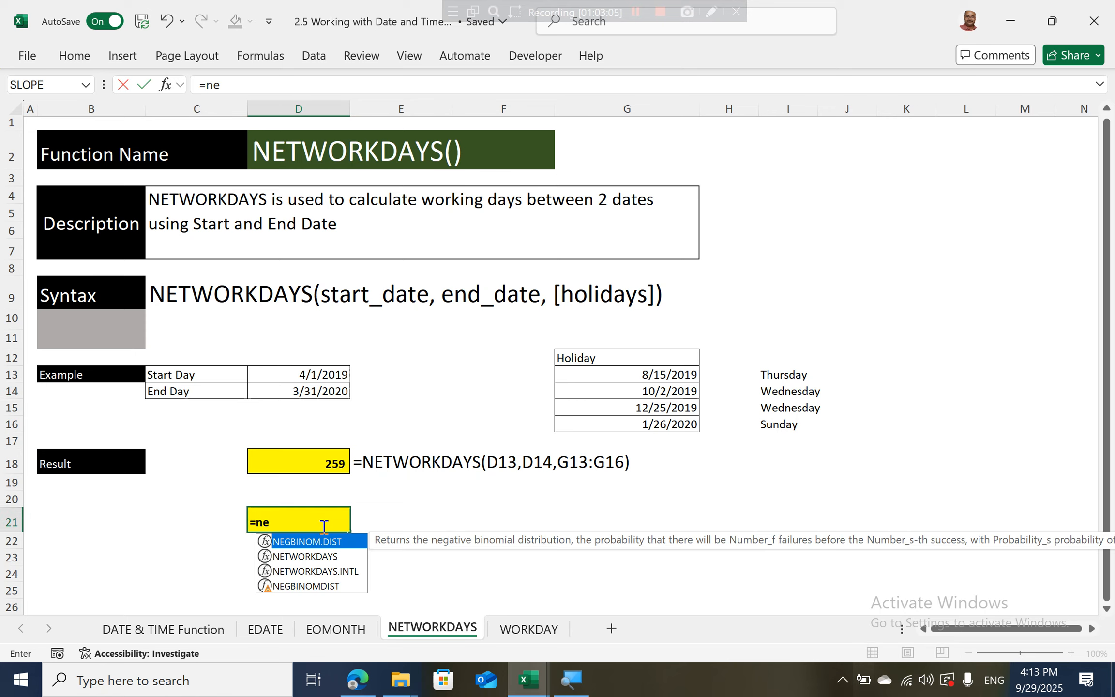
{"action": "key", "text": "Down"}
{"action": "key", "text": "Down"}
{"action": "key", "text": "Tab"}
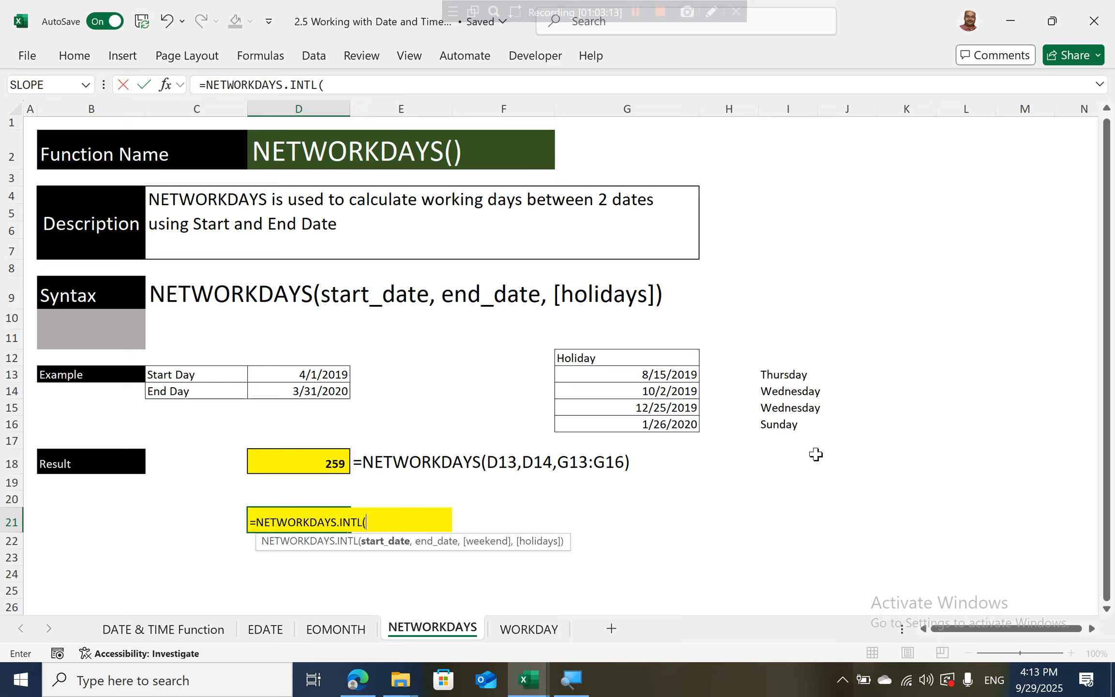
{"action": "left_click", "coordinate": [338, 372]}
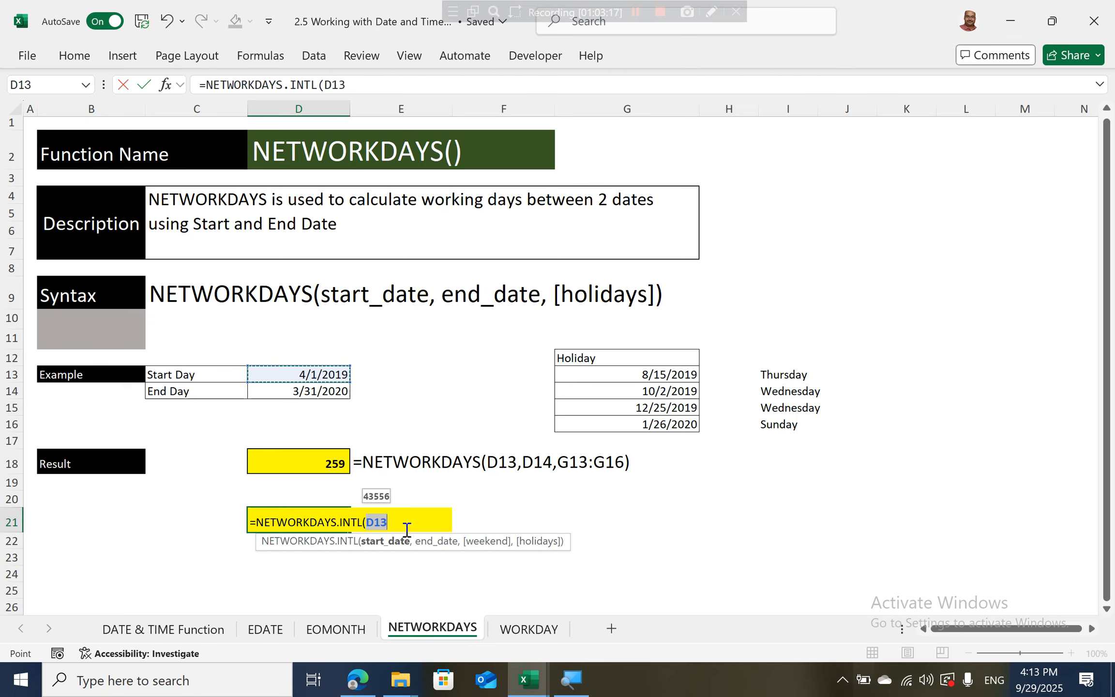
{"action": "type", "text": ","}
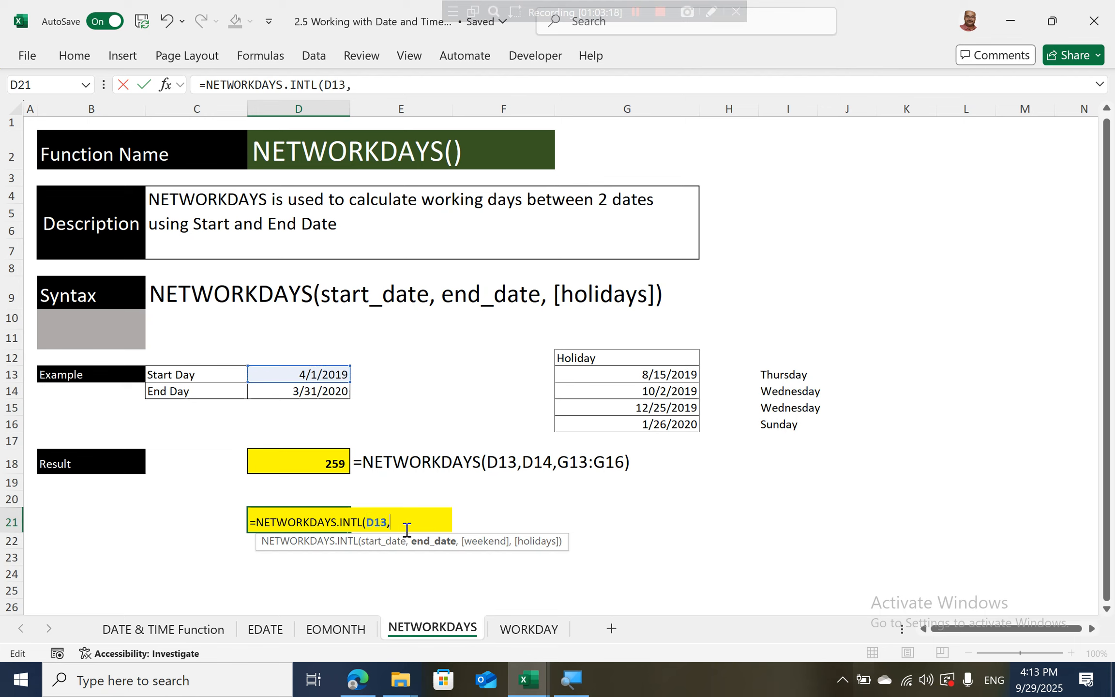
{"action": "left_click", "coordinate": [297, 391]}
{"action": "type", "text": ","}
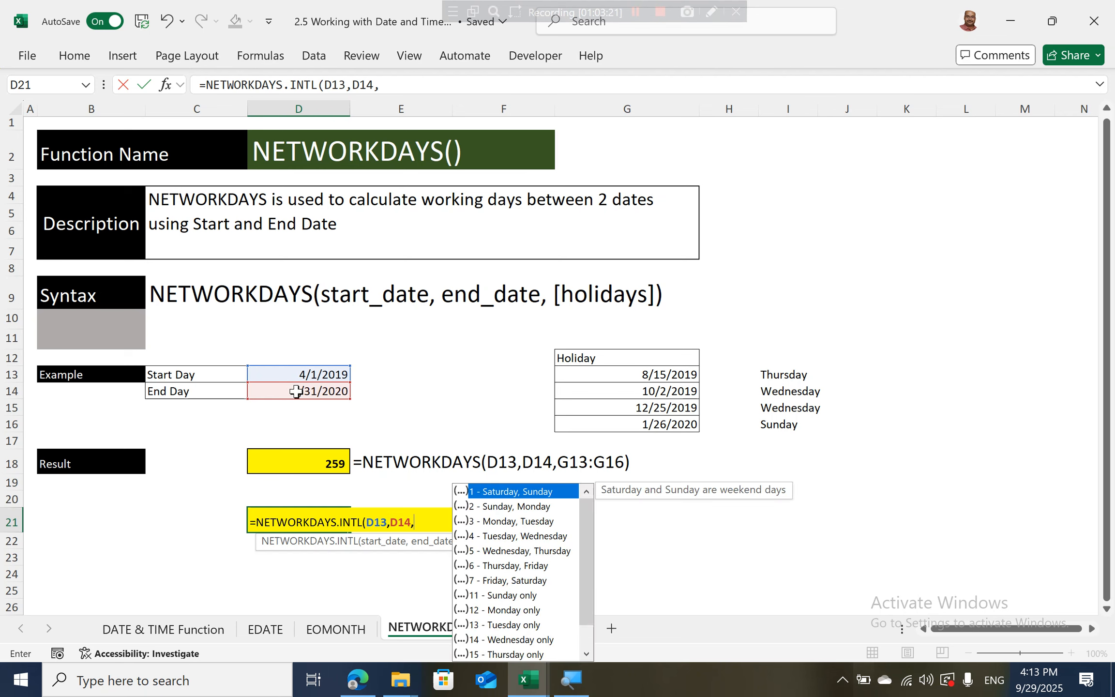
{"action": "key", "text": "BackSpace"}
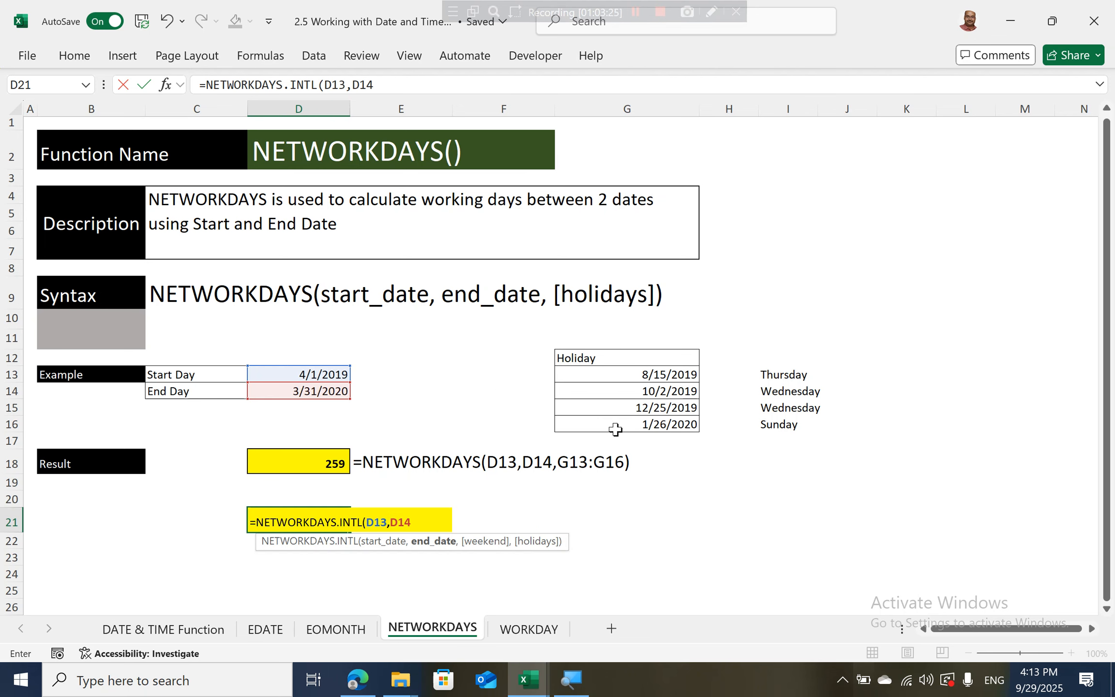
Complete the D21 formula with weekend option 11 (Sunday only) and the holiday range G13:G16.
{"action": "type", "text": ","}
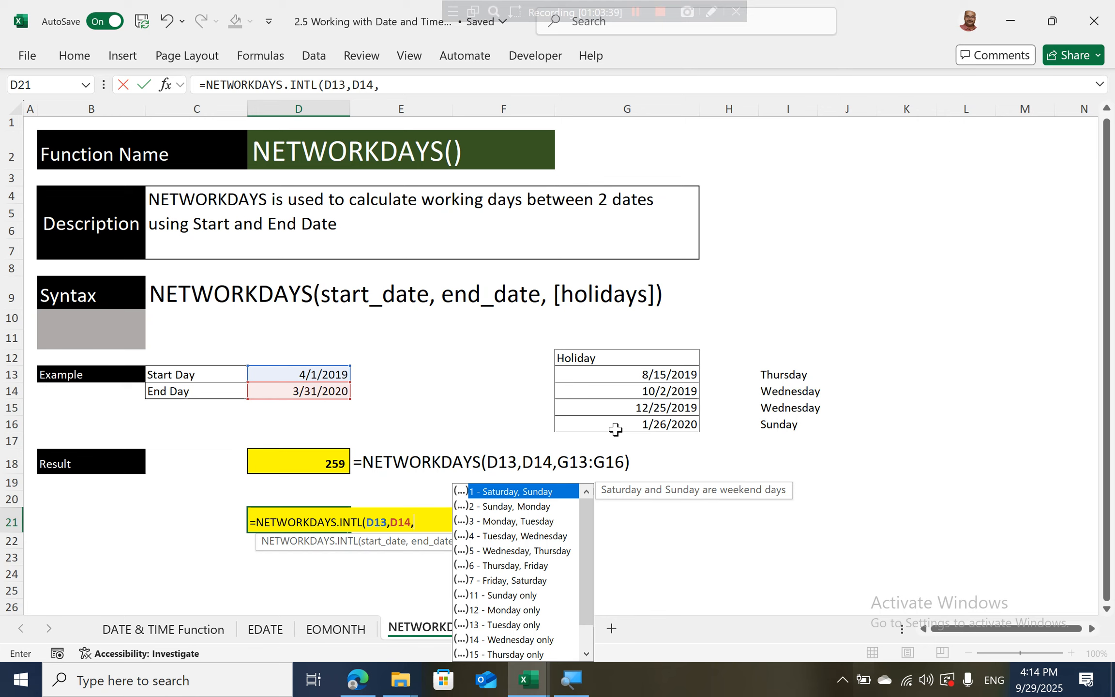
{"action": "key", "text": "Down"}
{"action": "key", "text": "Down"}
{"action": "key", "text": "Down"}
{"action": "key", "text": "Down"}
{"action": "key", "text": "Down"}
{"action": "key", "text": "Down"}
{"action": "key", "text": "Down"}
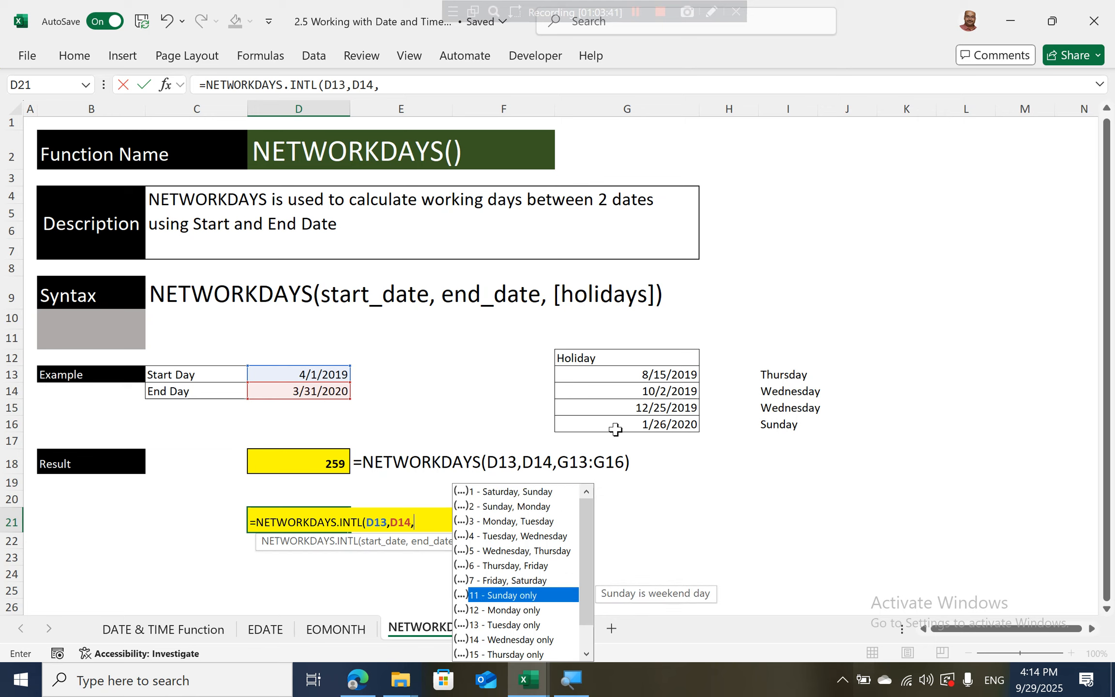
{"action": "key", "text": "Tab"}
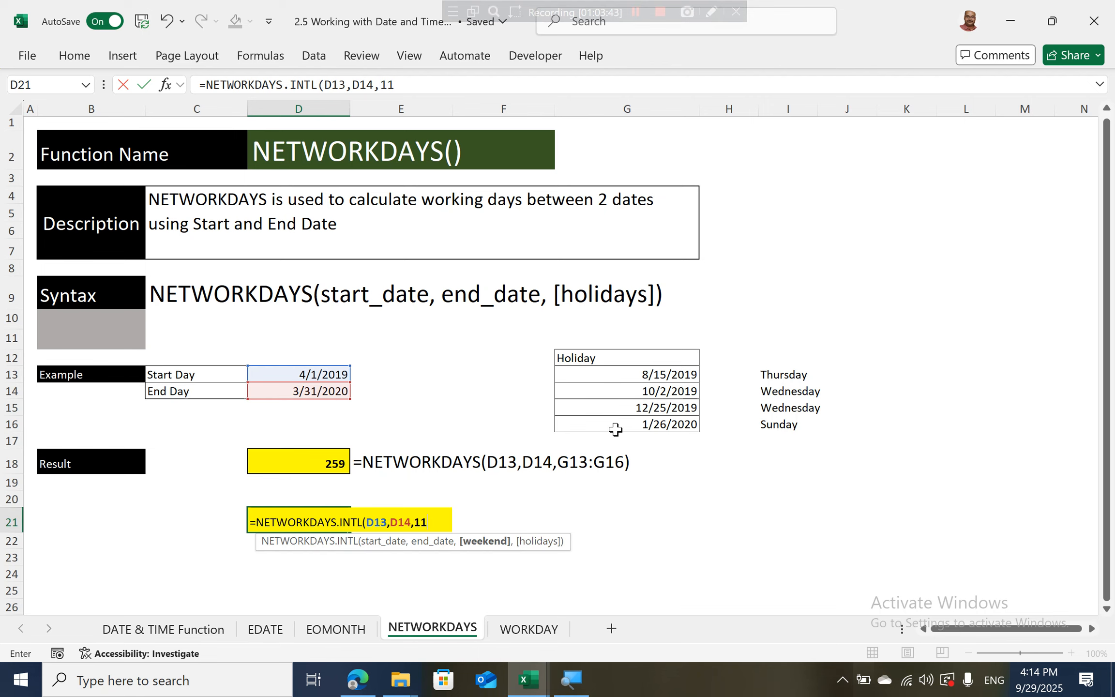
{"action": "type", "text": ","}
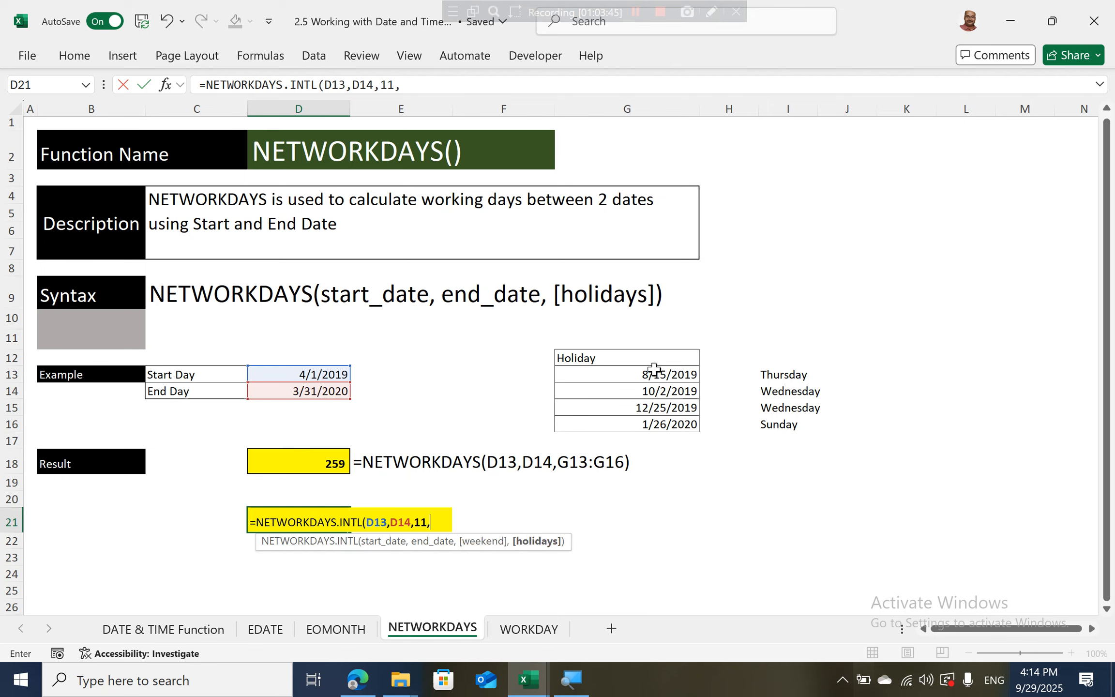
{"action": "left_click_drag", "start_coordinate": [656, 375], "coordinate": [659, 424]}
{"action": "key", "text": "Return"}
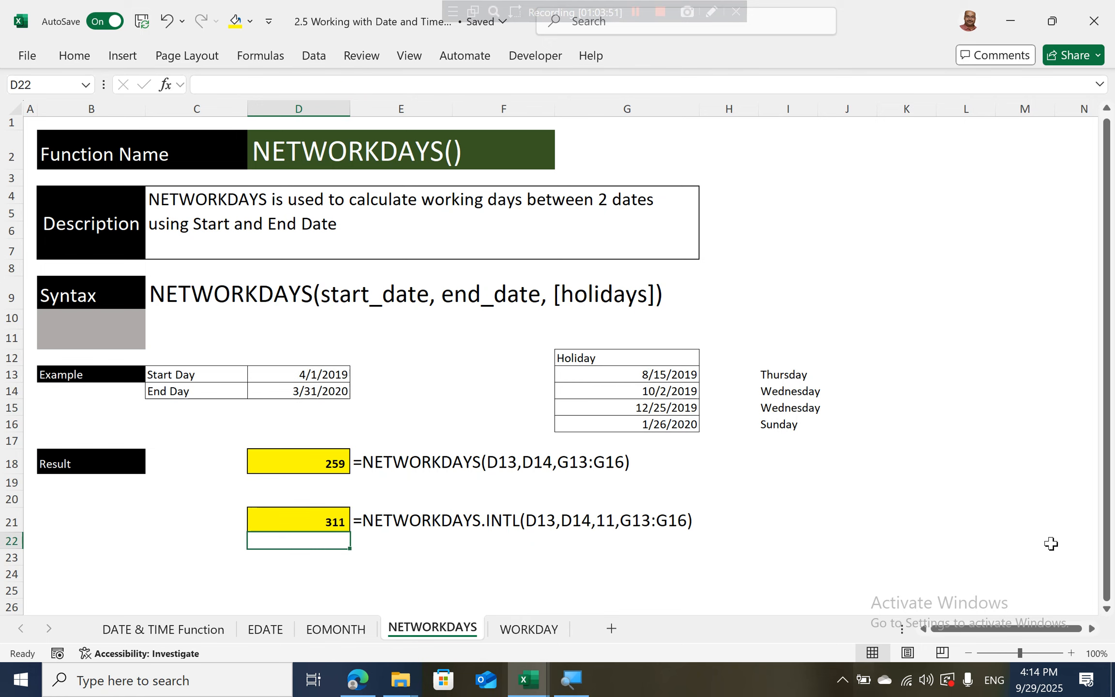
{"action": "scroll", "coordinate": [1107, 609], "scroll_direction": "down", "scroll_amount": 3}
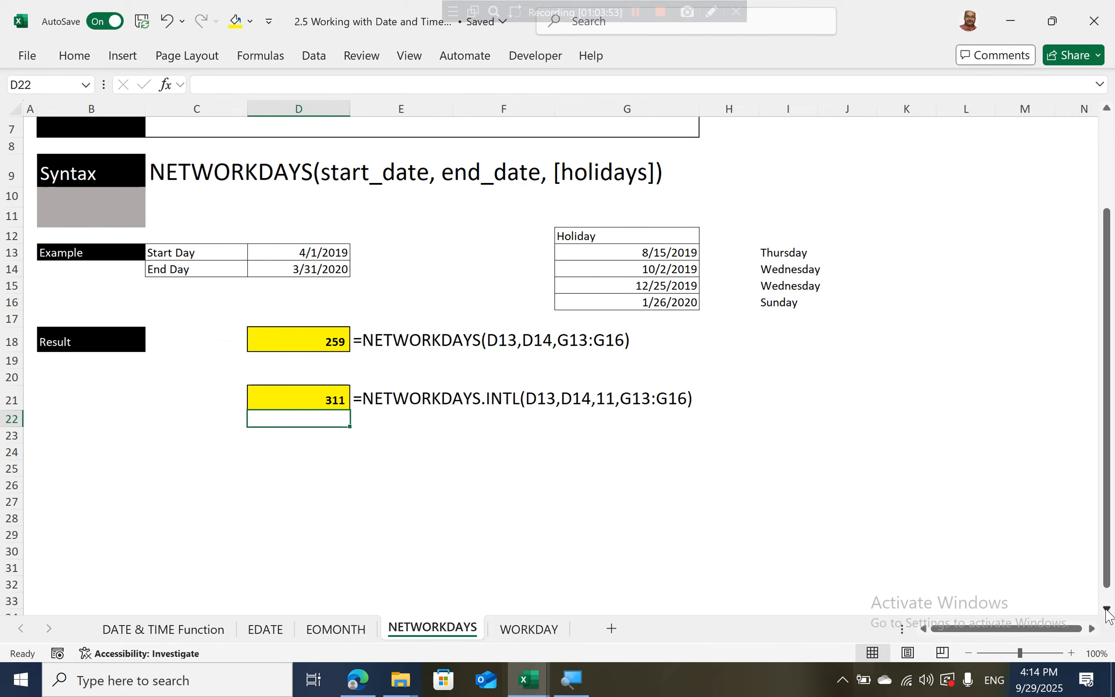
{"action": "left_click_drag", "start_coordinate": [1112, 324], "coordinate": [1112, 279]}
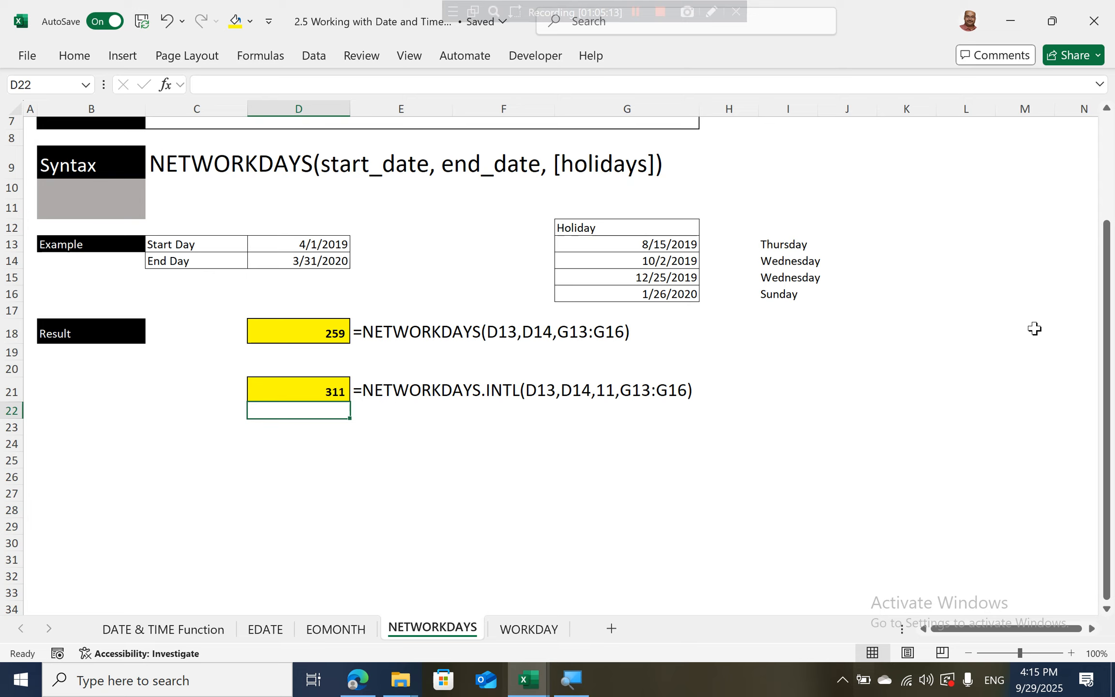
On the WORKDAY sheet, begin a WORKDAY formula in result cell D18 with D13 as the start date.
{"action": "left_click", "coordinate": [526, 629]}
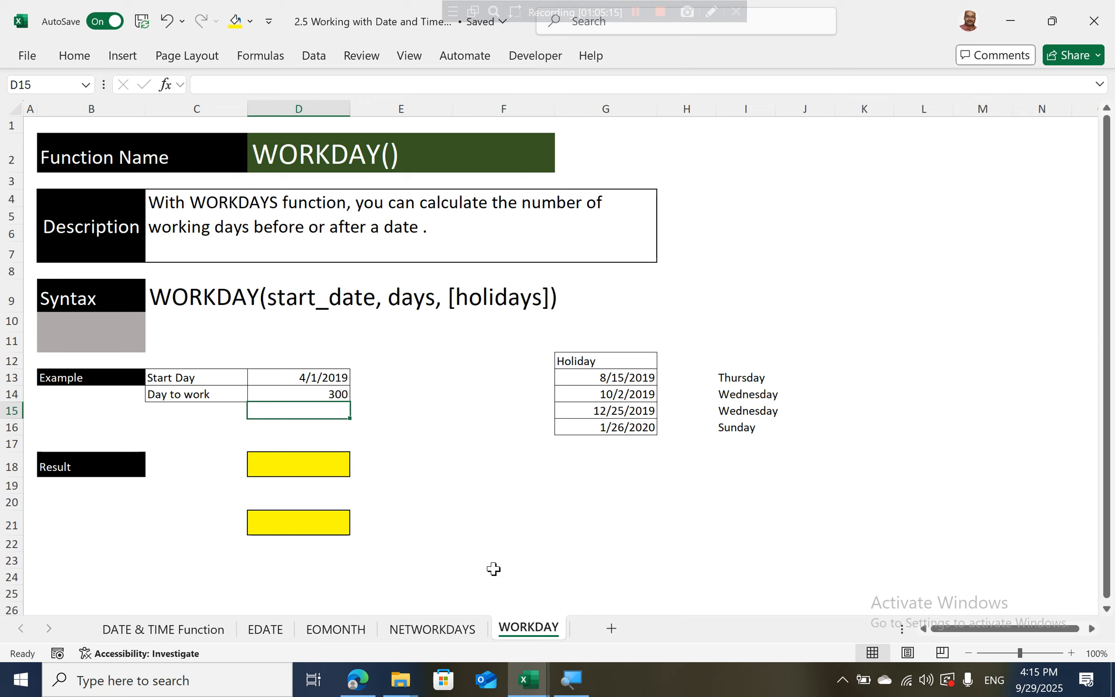
{"action": "left_click", "coordinate": [440, 507]}
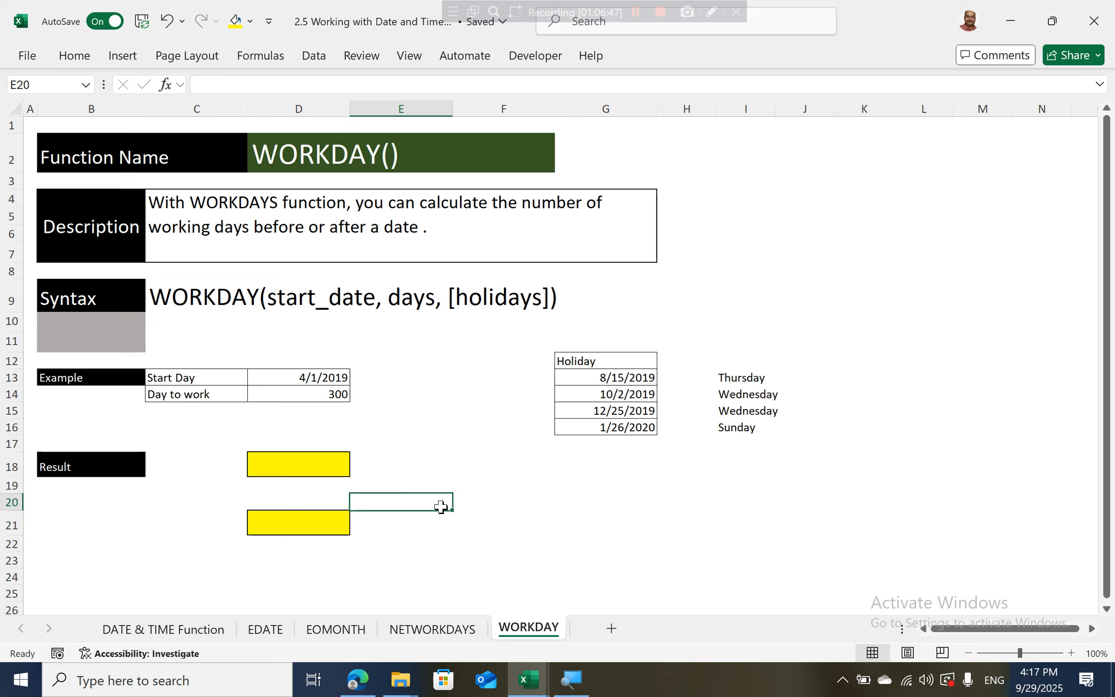
{"action": "key", "text": "Up"}
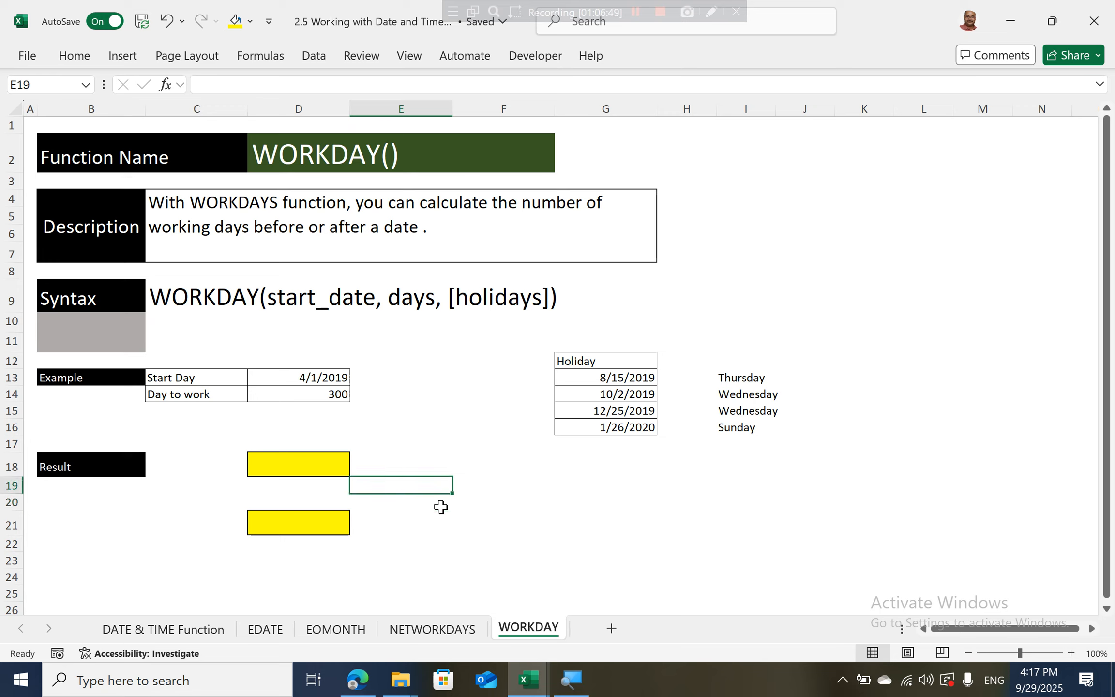
{"action": "key", "text": "Left"}
{"action": "key", "text": "Up"}
{"action": "key", "text": "F2"}
{"action": "type", "text": "="}
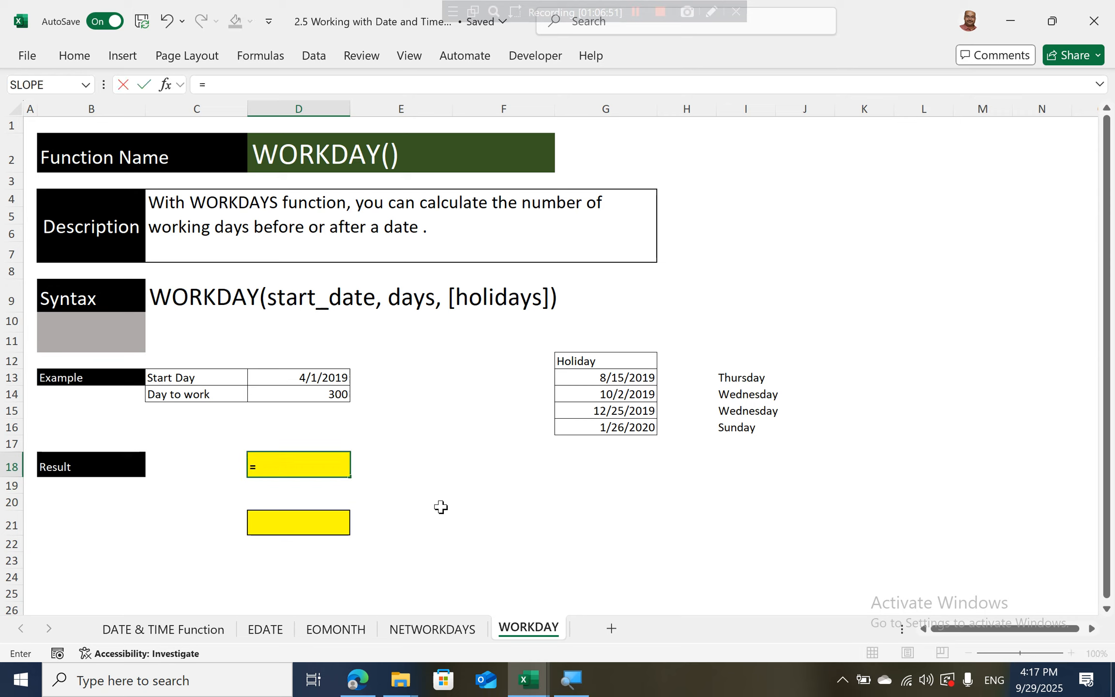
{"action": "type", "text": "work"}
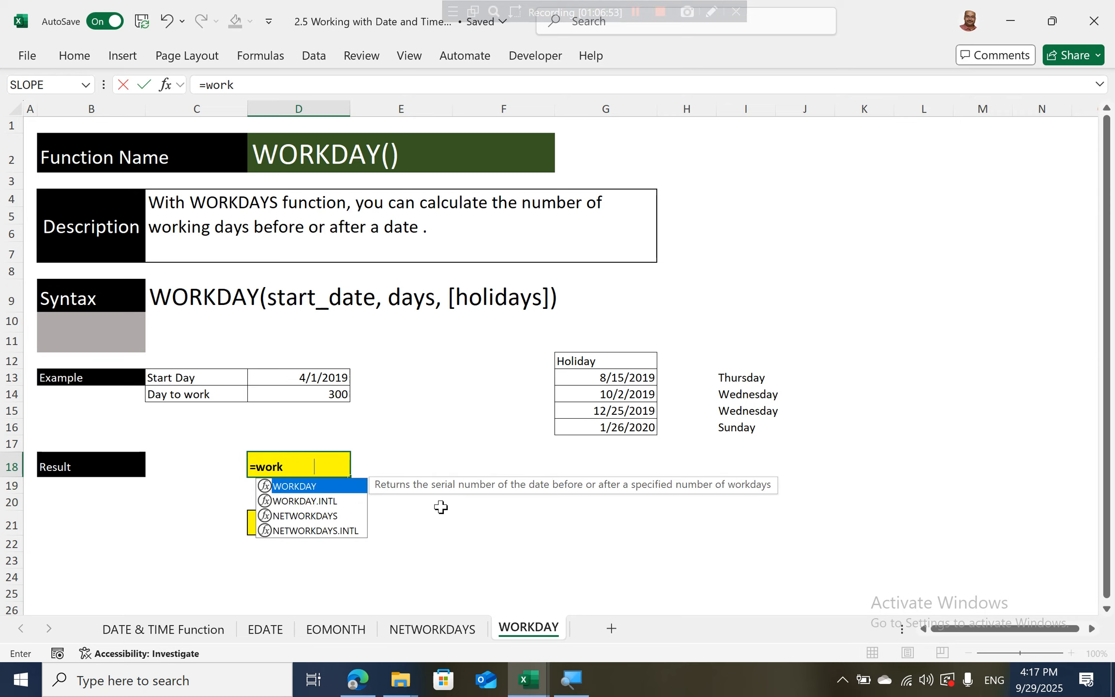
{"action": "key", "text": "Tab"}
{"action": "key", "text": "Up"}
{"action": "key", "text": "Up"}
{"action": "key", "text": "Up"}
{"action": "key", "text": "Up"}
{"action": "key", "text": "Up"}
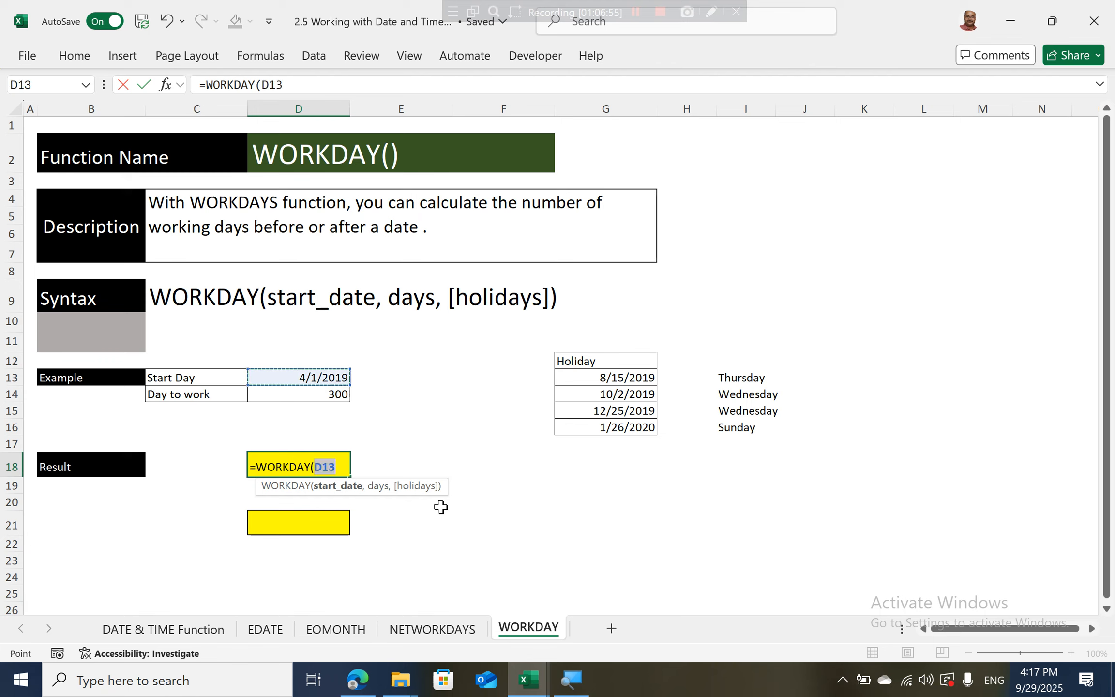
Complete the D18 formula with D14 as the days and G13:G16 as the holidays.
{"action": "type", "text": ","}
{"action": "key", "text": "Up"}
{"action": "key", "text": "Up"}
{"action": "key", "text": "Up"}
{"action": "key", "text": "Up"}
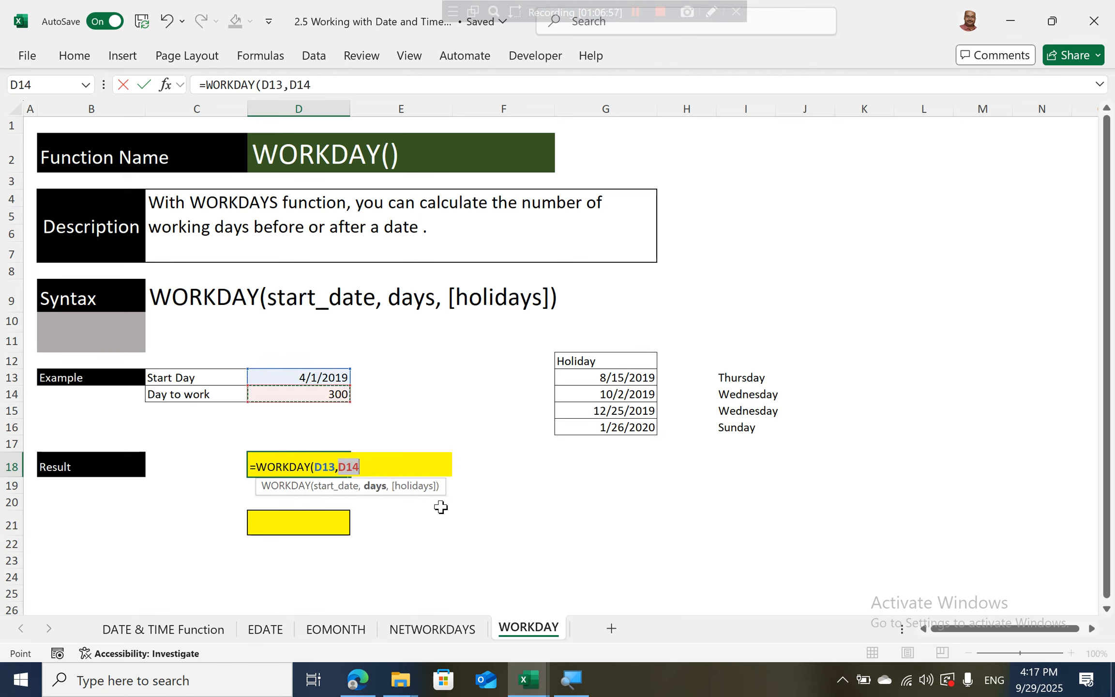
{"action": "type", "text": ","}
{"action": "key", "text": "Down"}
{"action": "key", "text": "Down"}
{"action": "key", "text": "Down"}
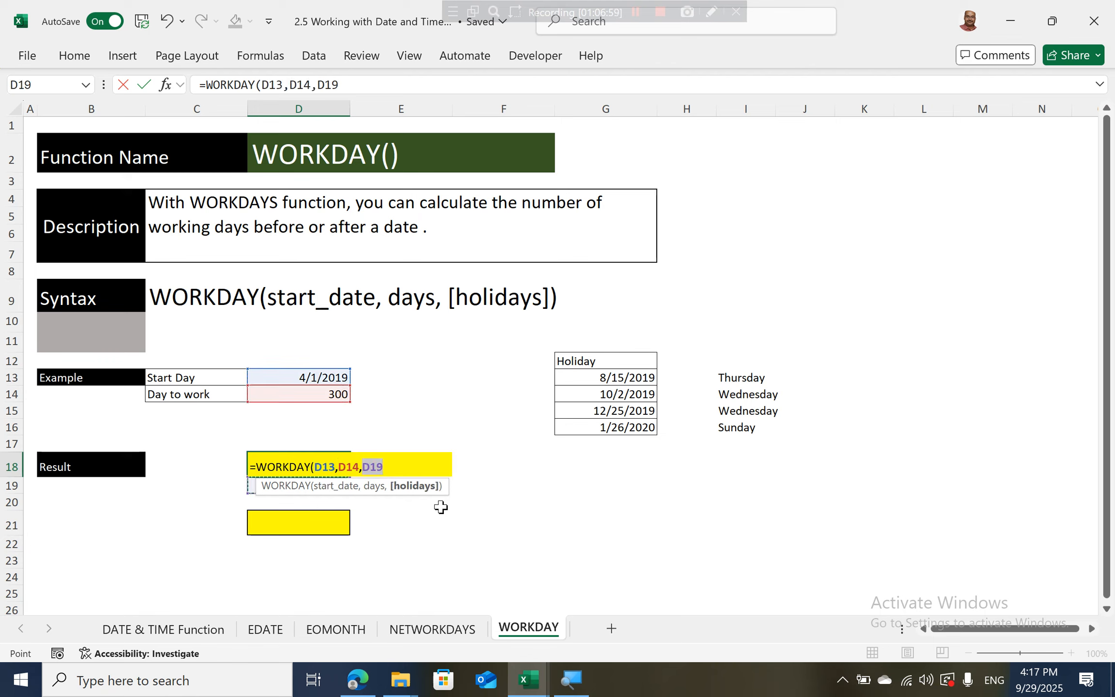
{"action": "key", "text": "Up"}
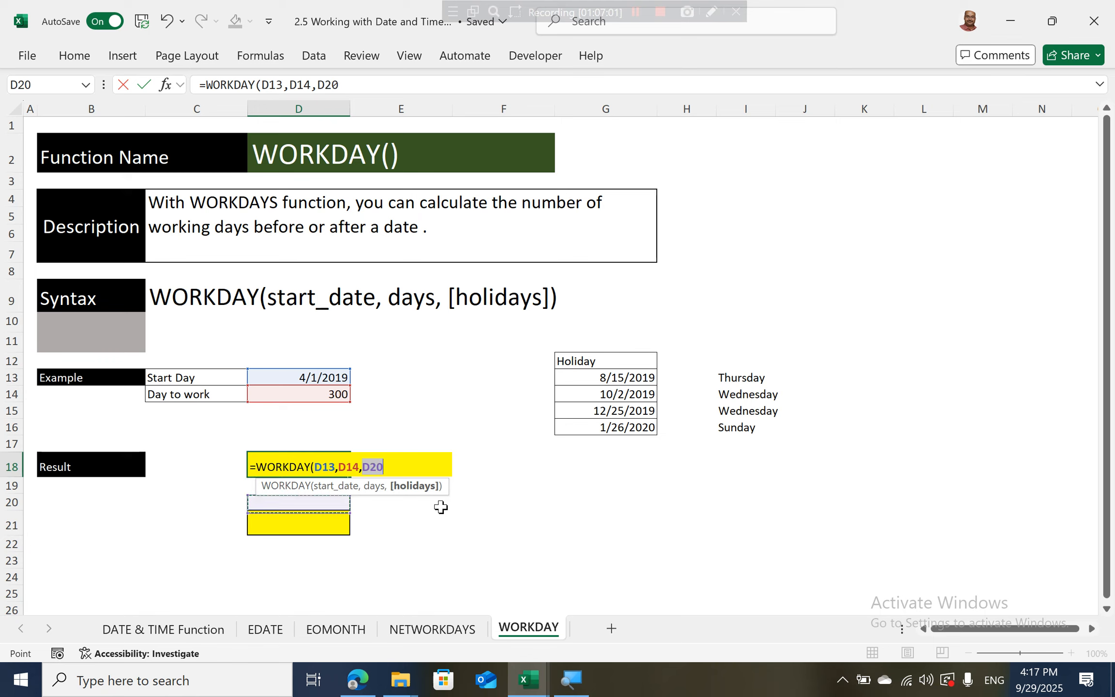
{"action": "left_click_drag", "start_coordinate": [642, 374], "coordinate": [636, 424]}
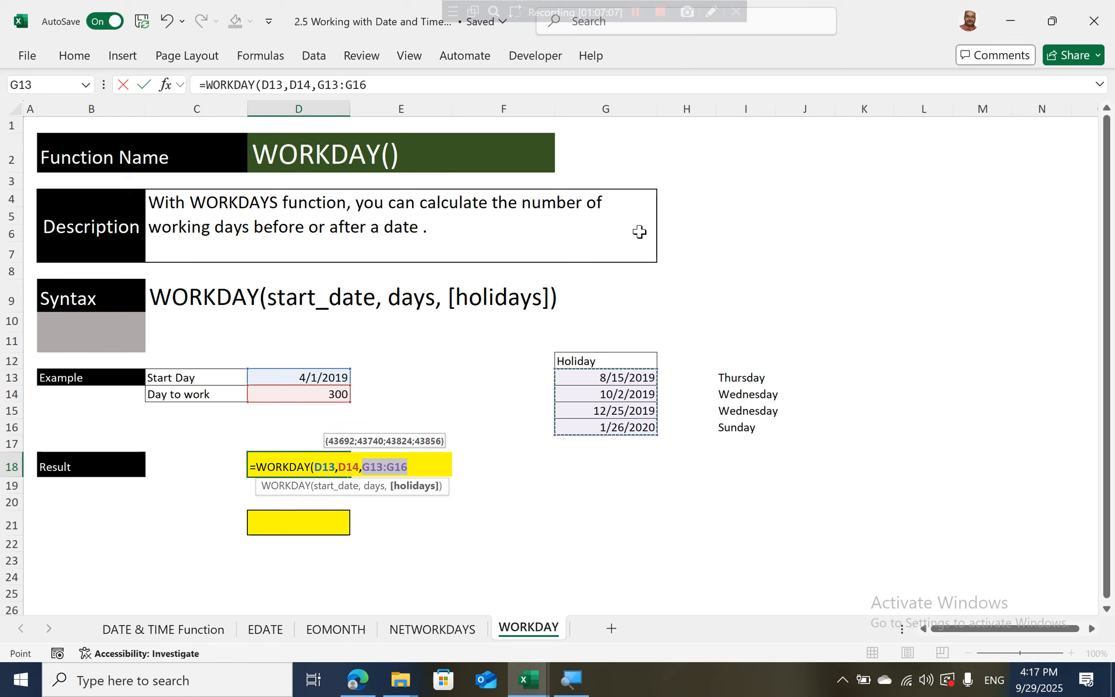
{"action": "type", "text": ")"}
{"action": "key", "text": "Return"}
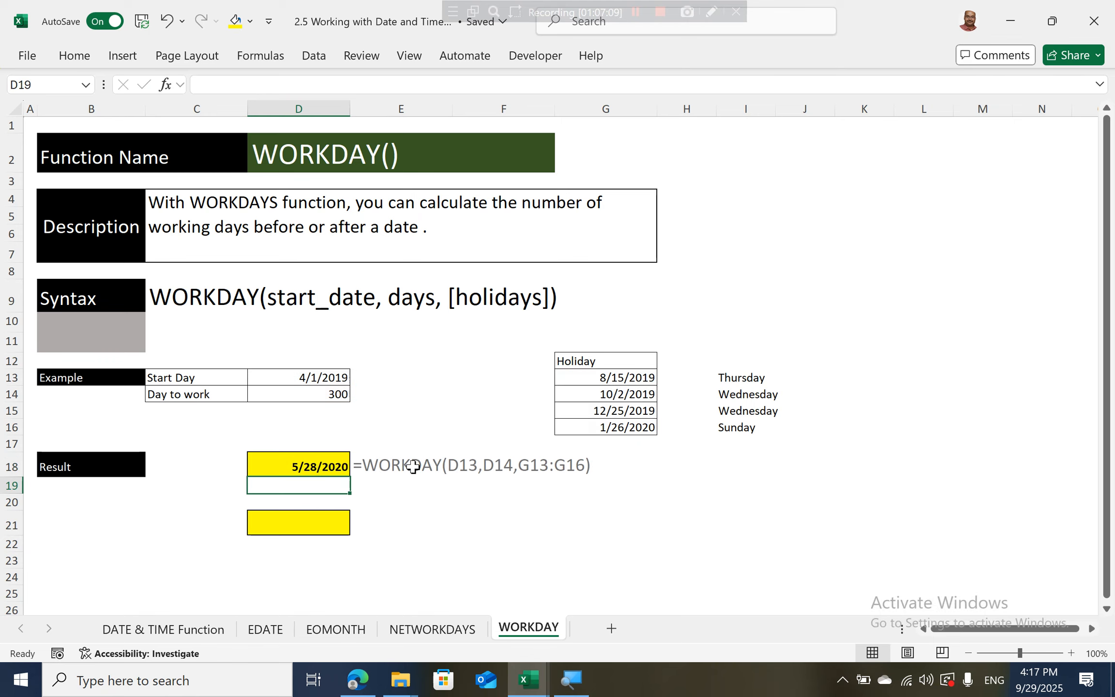
Begin a WORKDAY.INTL formula in D21 with D13 as the start date and D14 as the days.
{"action": "left_click", "coordinate": [339, 520]}
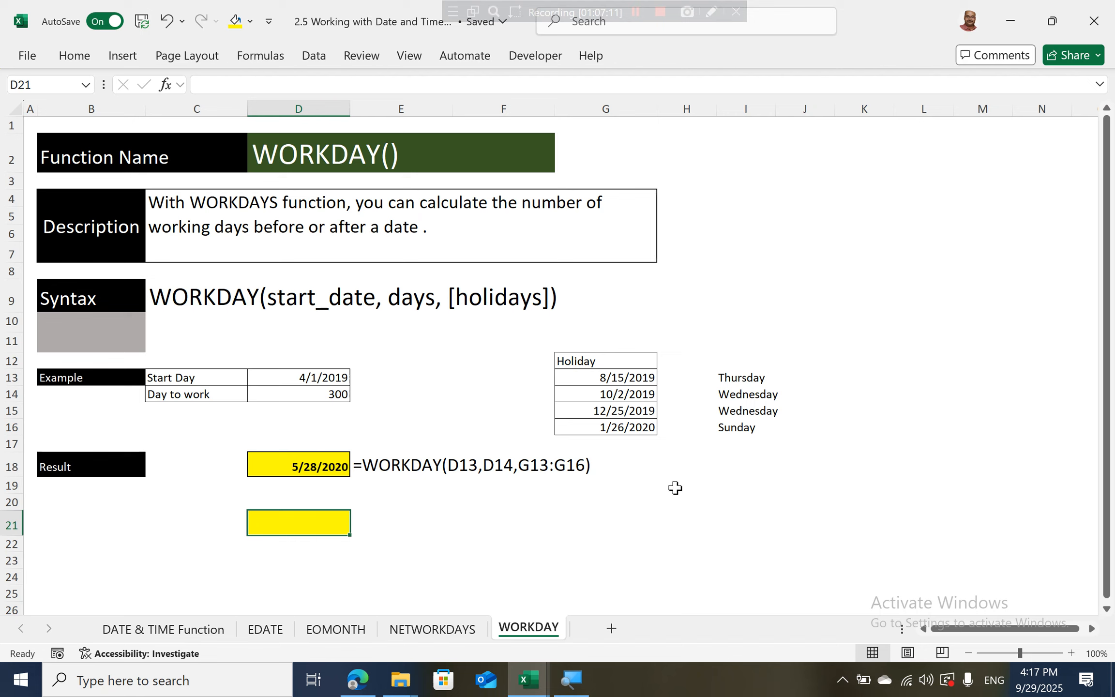
{"action": "type", "text": "="}
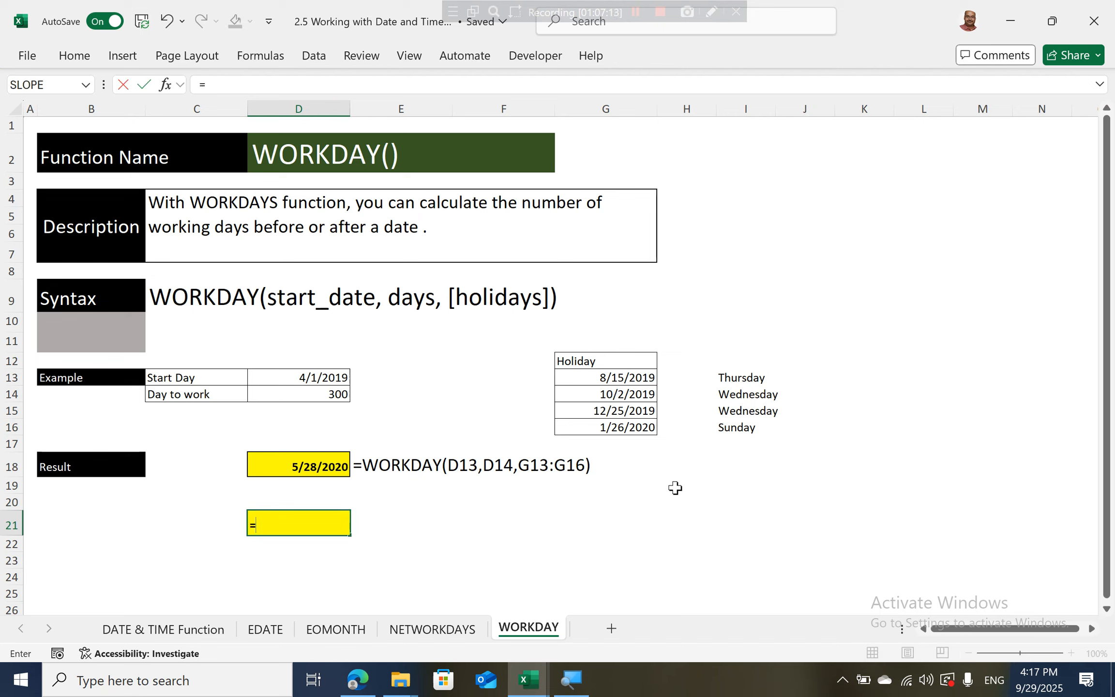
{"action": "type", "text": "work"}
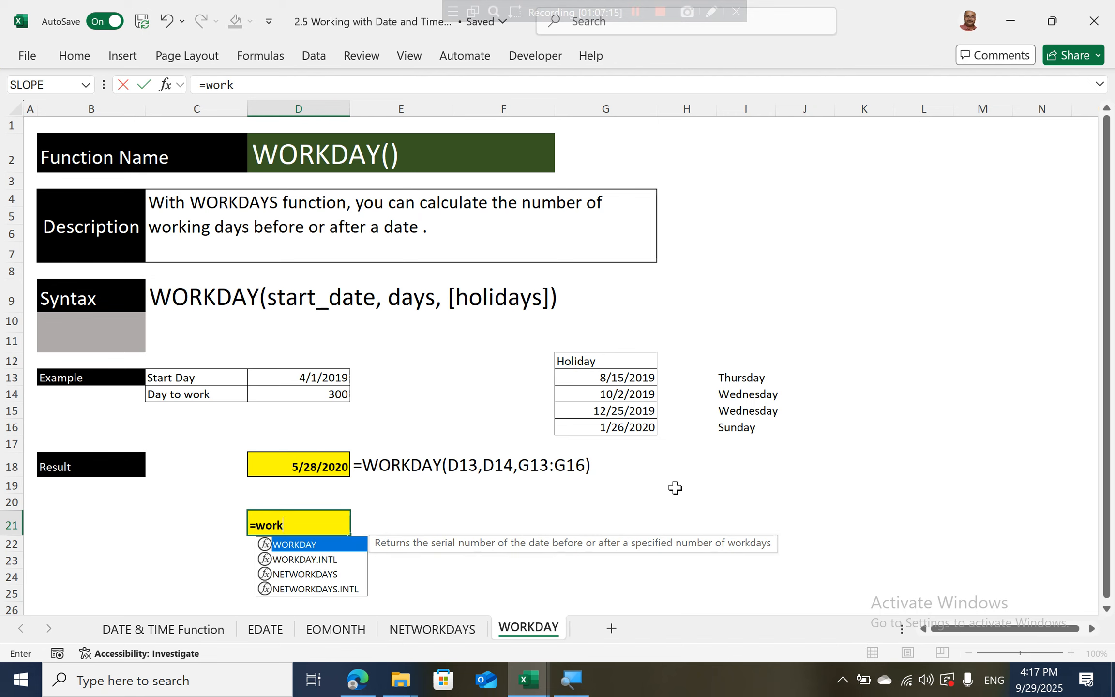
{"action": "key", "text": "Down"}
{"action": "key", "text": "Tab"}
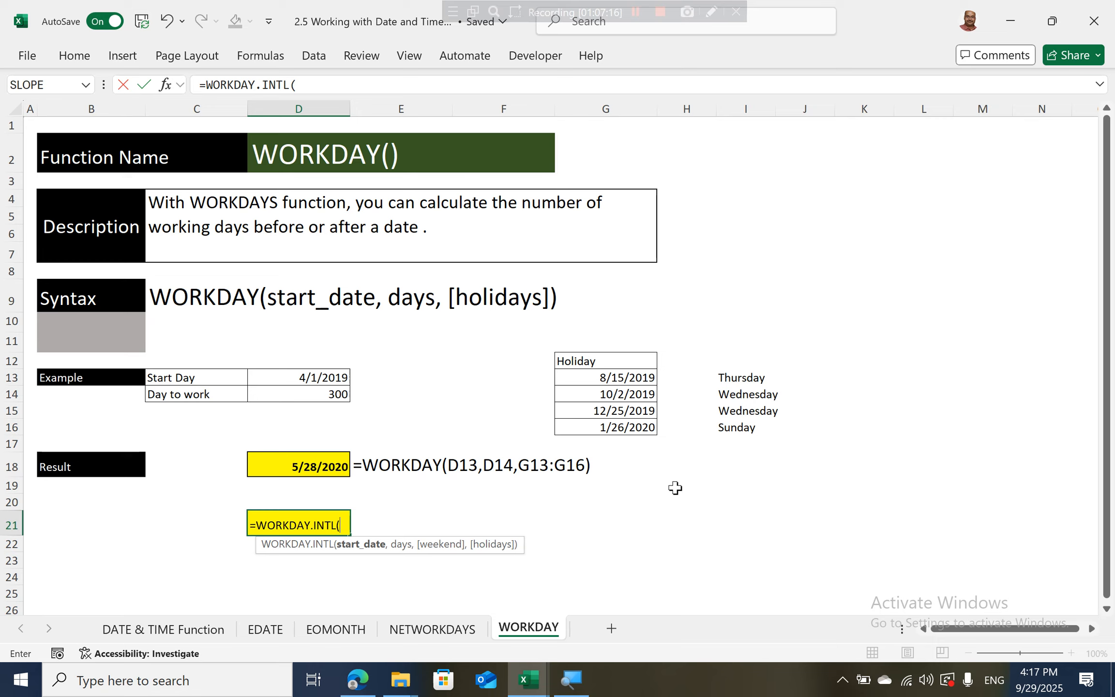
{"action": "left_click", "coordinate": [321, 374]}
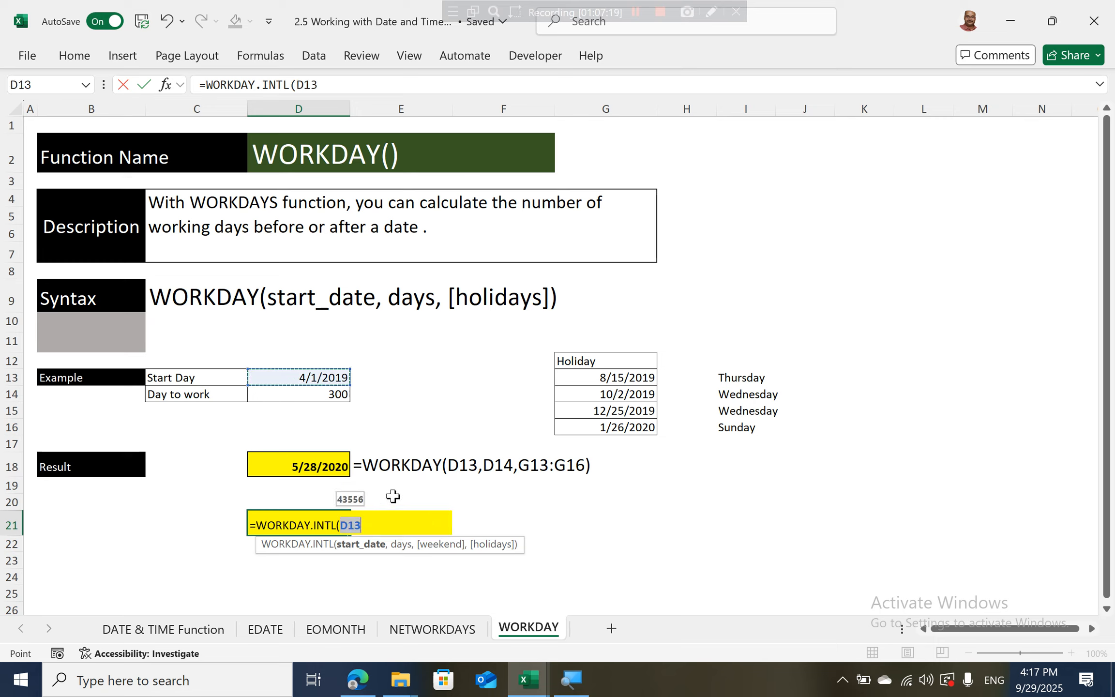
{"action": "type", "text": ","}
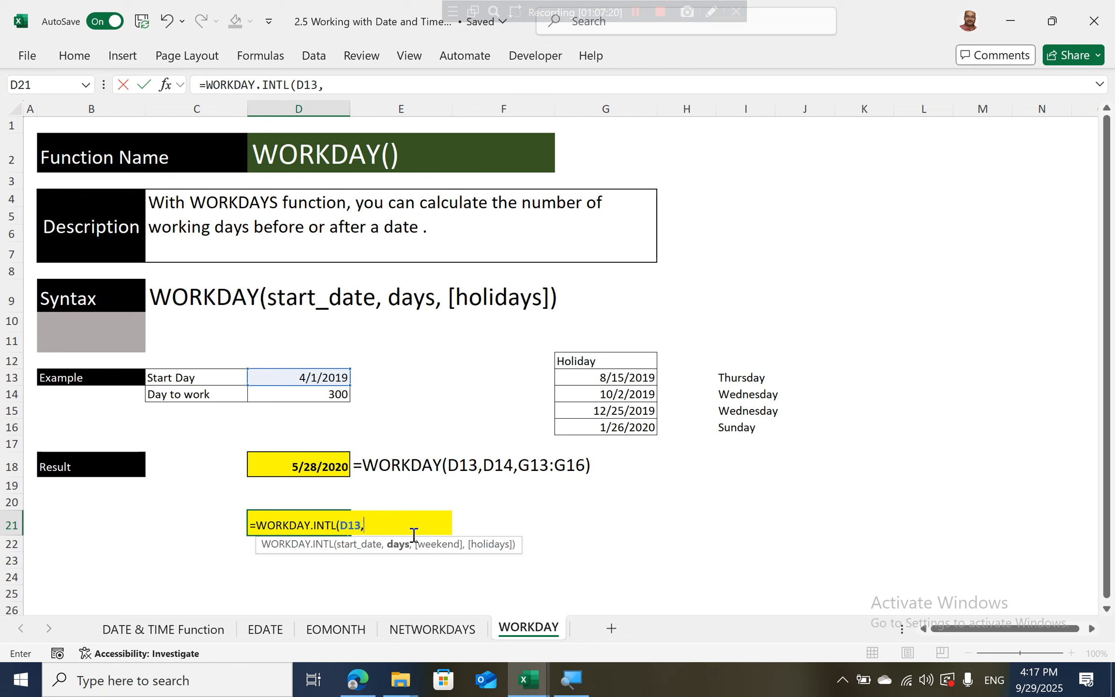
{"action": "left_click", "coordinate": [331, 398]}
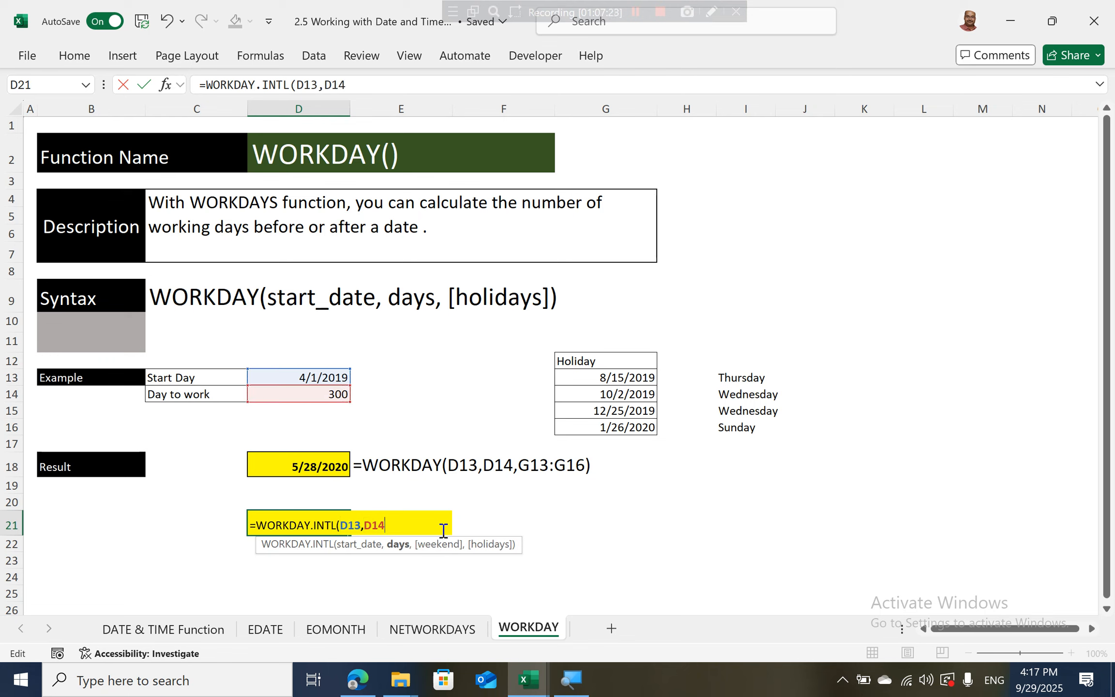
Complete the D21 formula with weekend option 11 (Sunday only) and holiday range G13:G16.
{"action": "type", "text": ","}
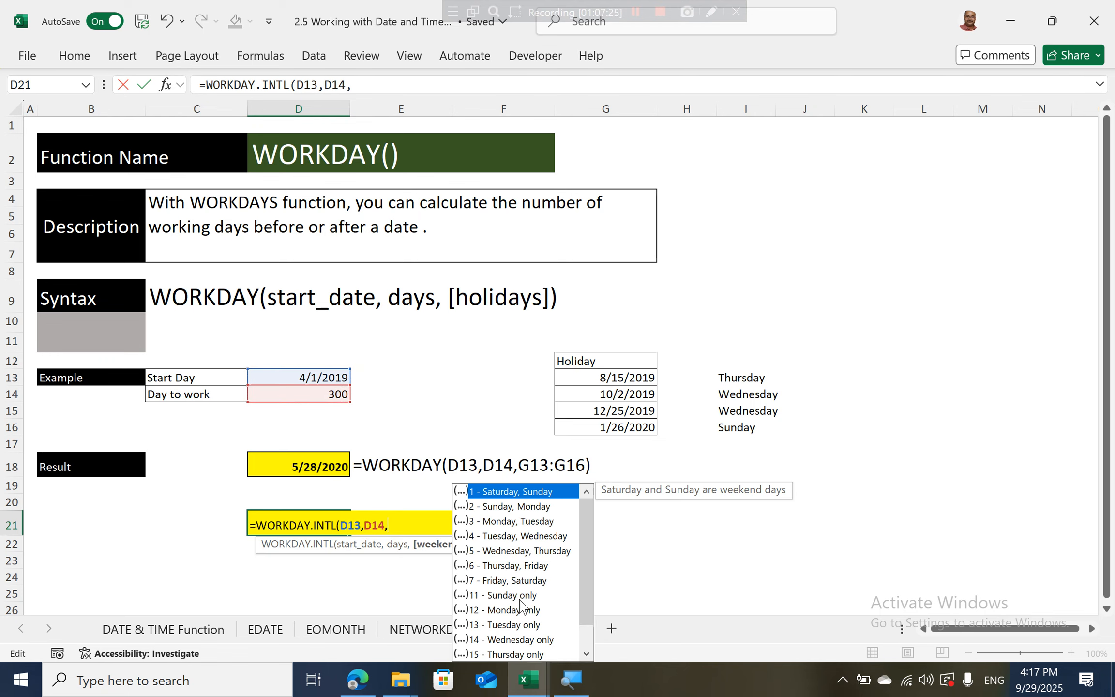
{"action": "double_click", "coordinate": [520, 598]}
{"action": "type", "text": ","}
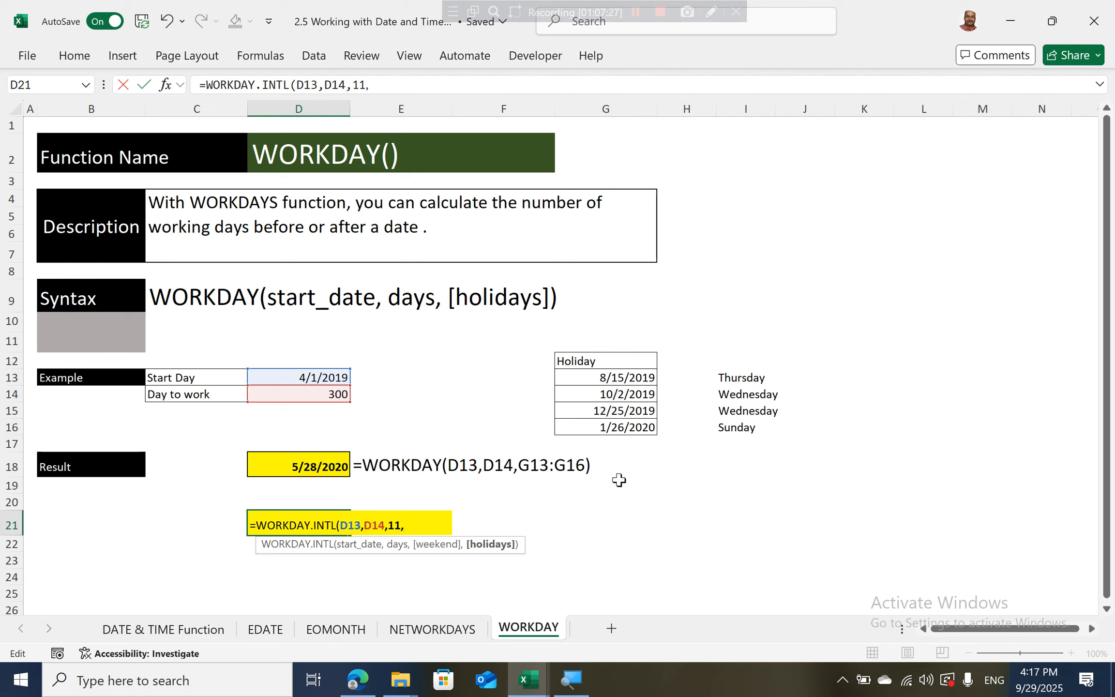
{"action": "left_click_drag", "start_coordinate": [643, 377], "coordinate": [643, 430]}
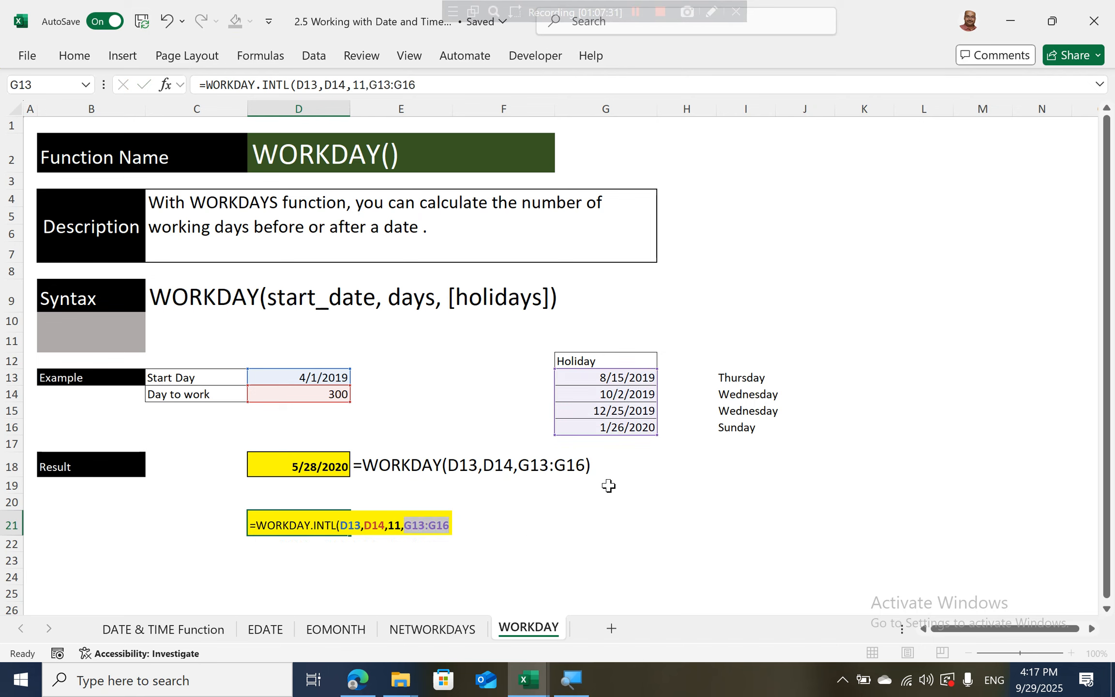
{"action": "key", "text": "Return"}
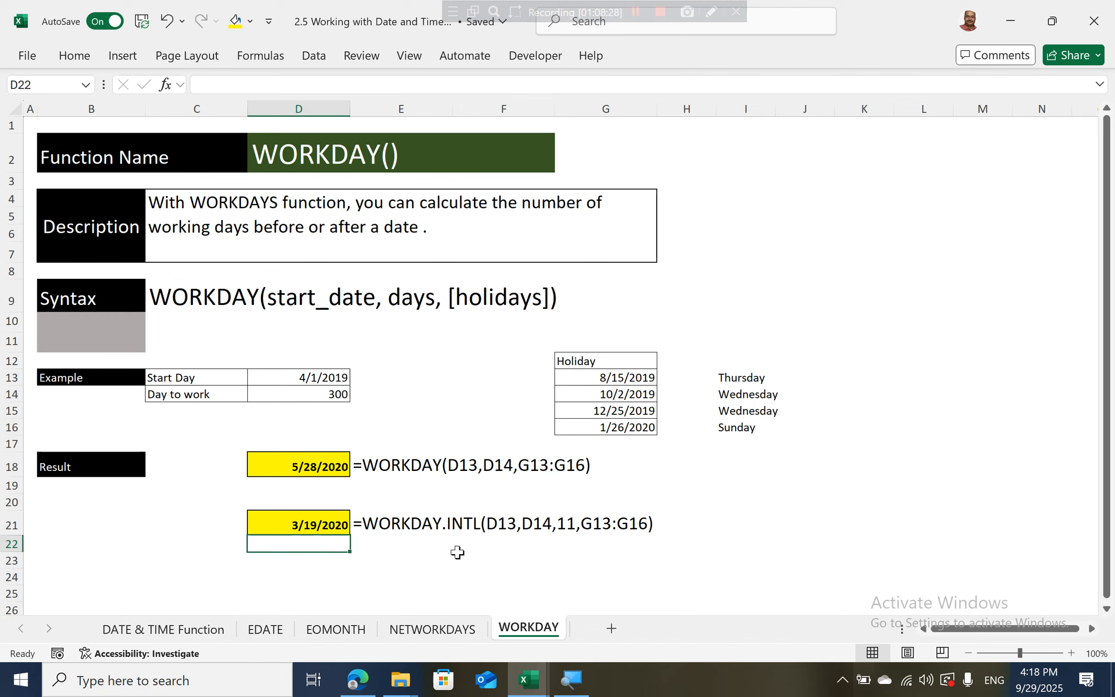
Close the date and time workbook and open 2.6 Solving Logical Problems.xlsx from the course folder on its IF sheet.
{"action": "left_click", "coordinate": [1096, 28]}
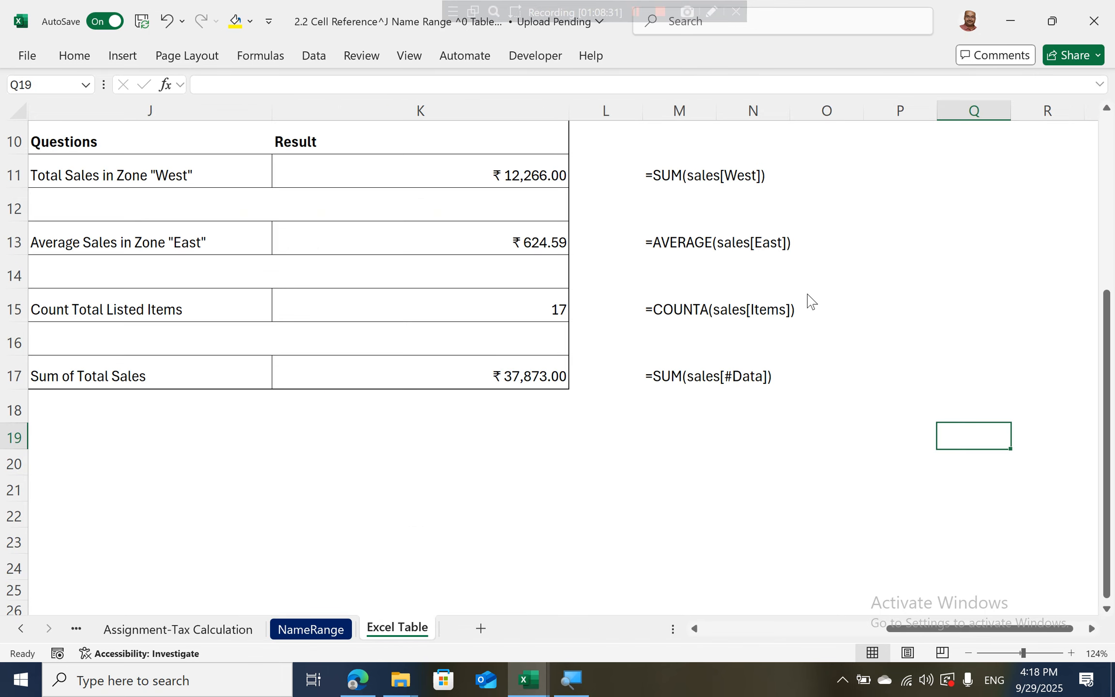
{"action": "left_click", "coordinate": [1020, 19]}
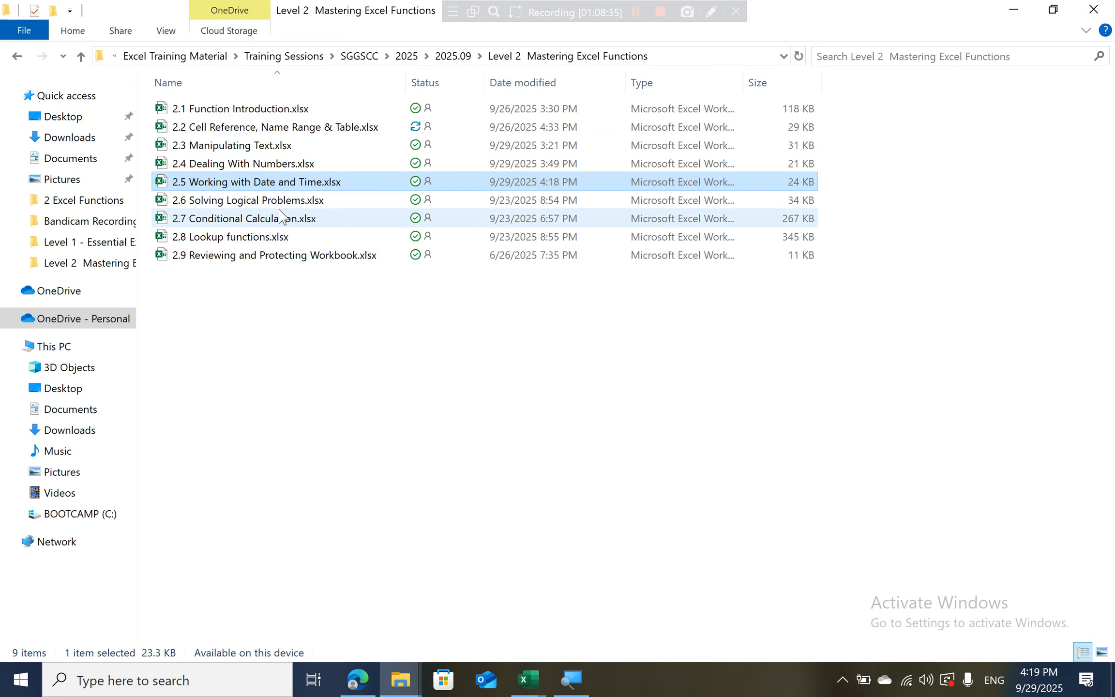
{"action": "left_click", "coordinate": [296, 200]}
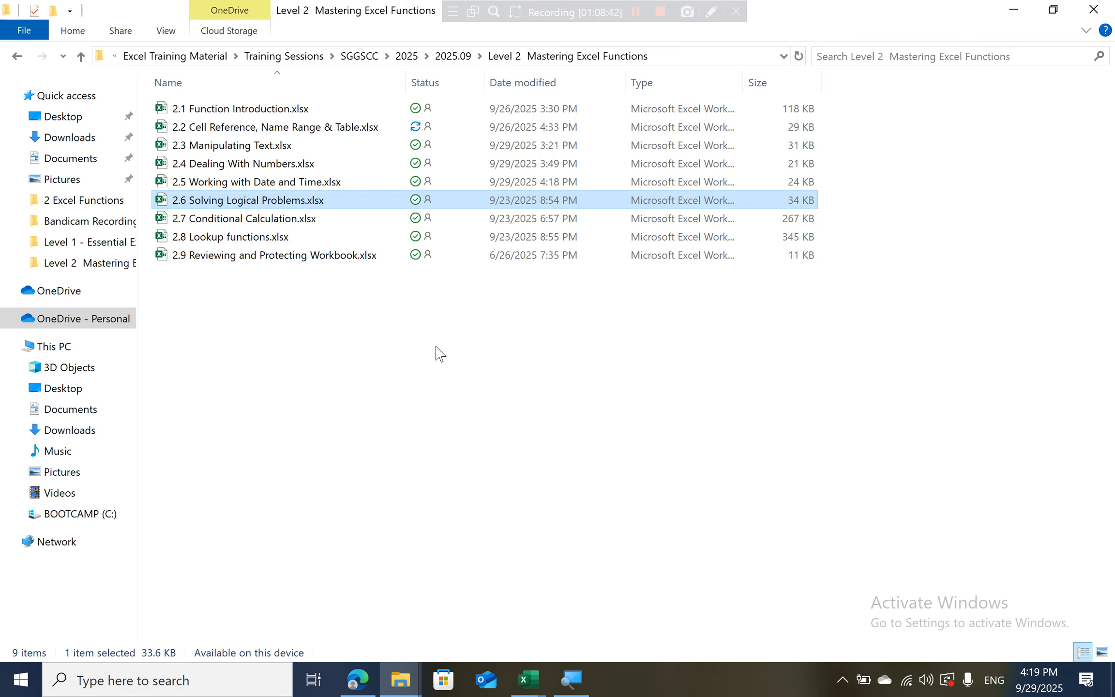
{"action": "key", "text": "Return"}
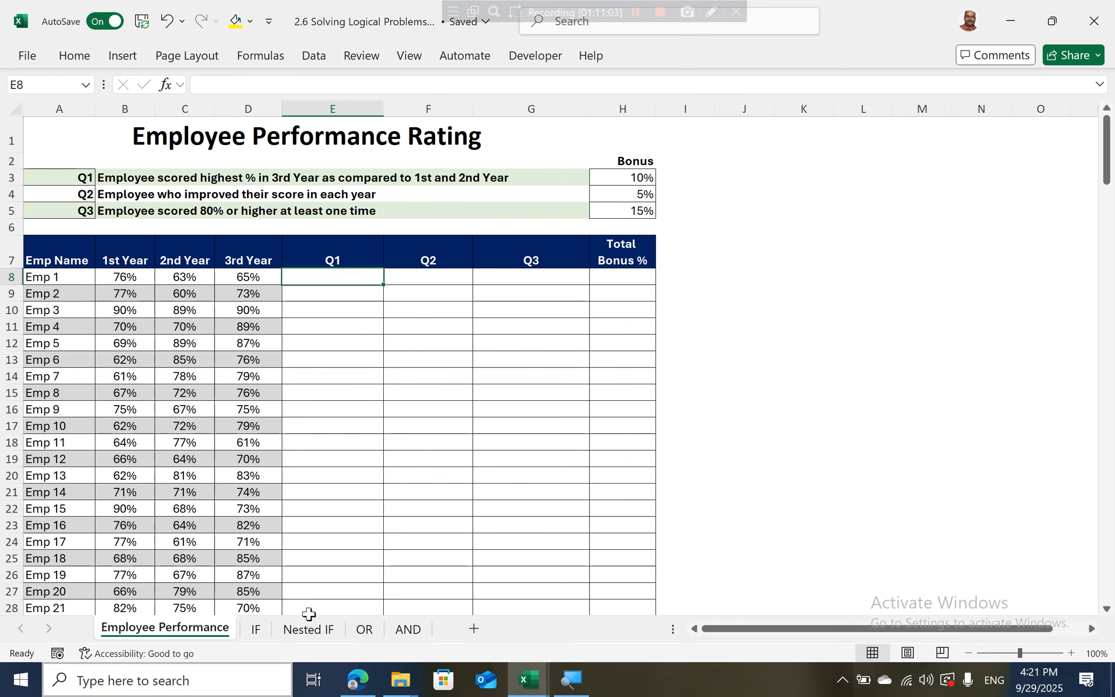
{"action": "left_click", "coordinate": [256, 629]}
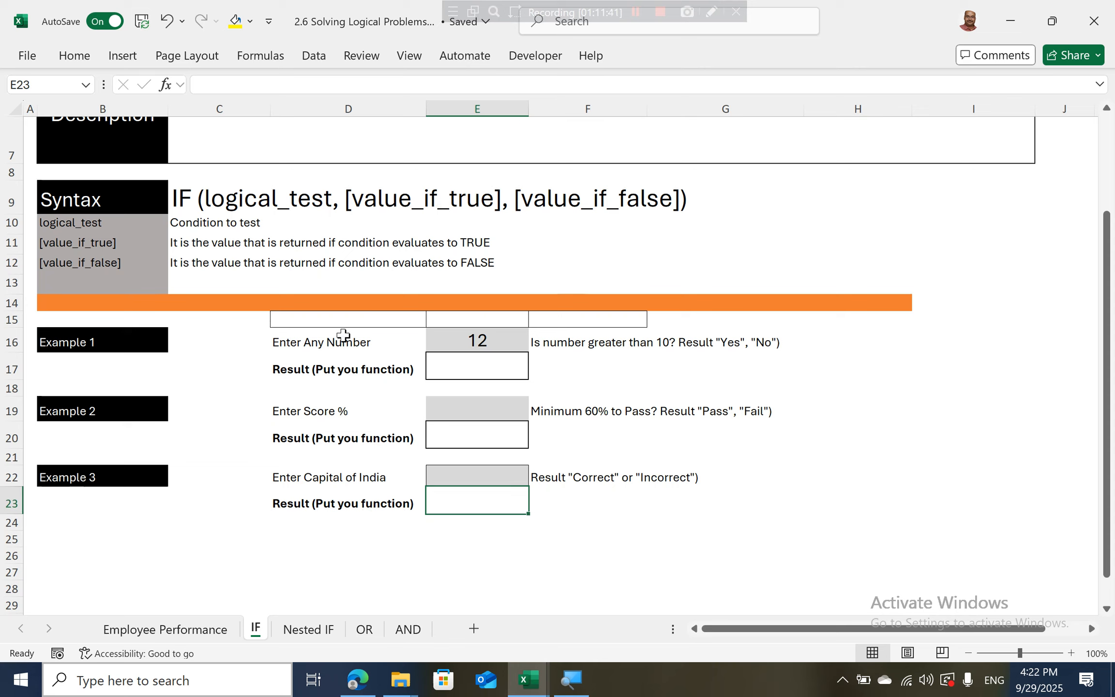
{"action": "left_click", "coordinate": [487, 339]}
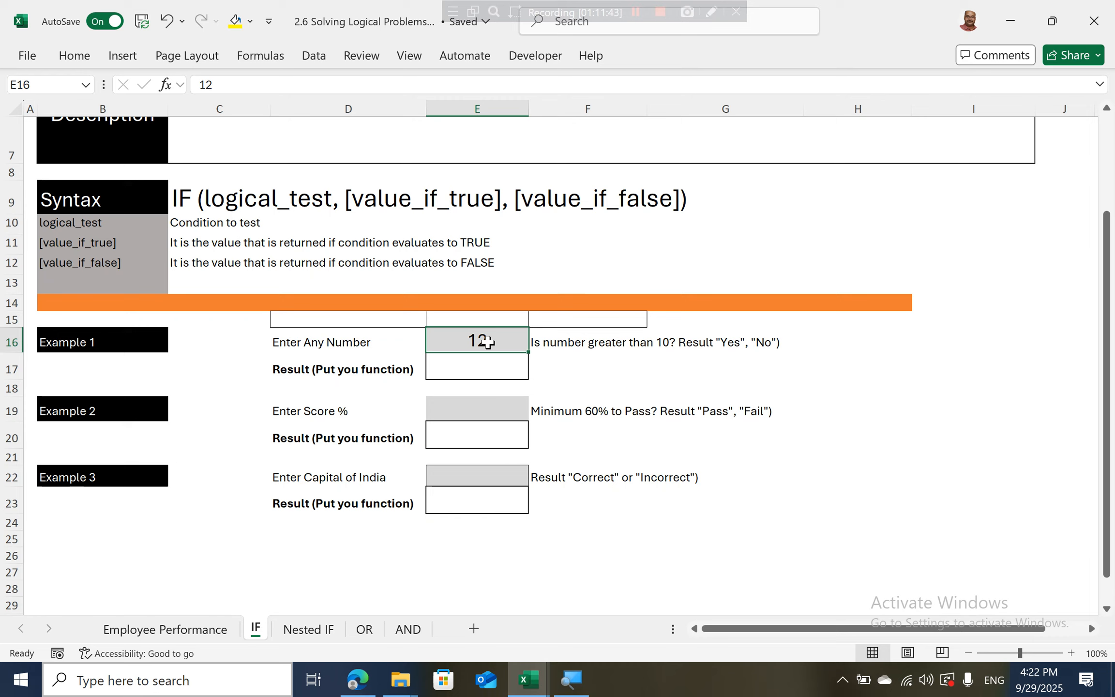
{"action": "left_click", "coordinate": [499, 369]}
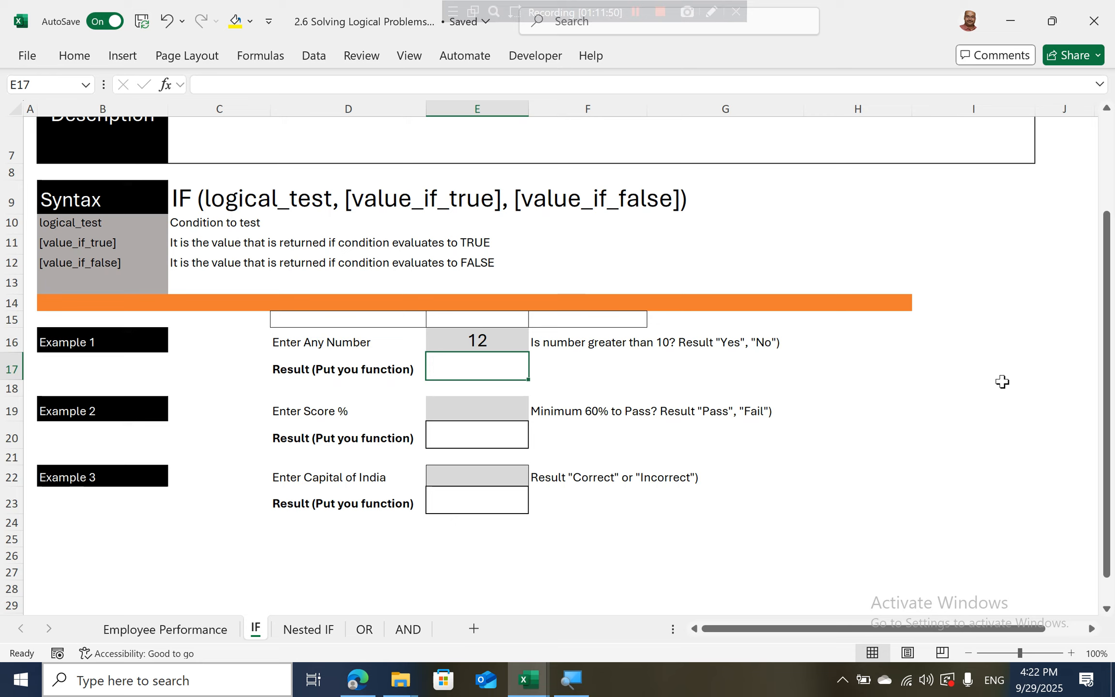
{"action": "left_click", "coordinate": [477, 338]}
{"action": "type", "text": "9"}
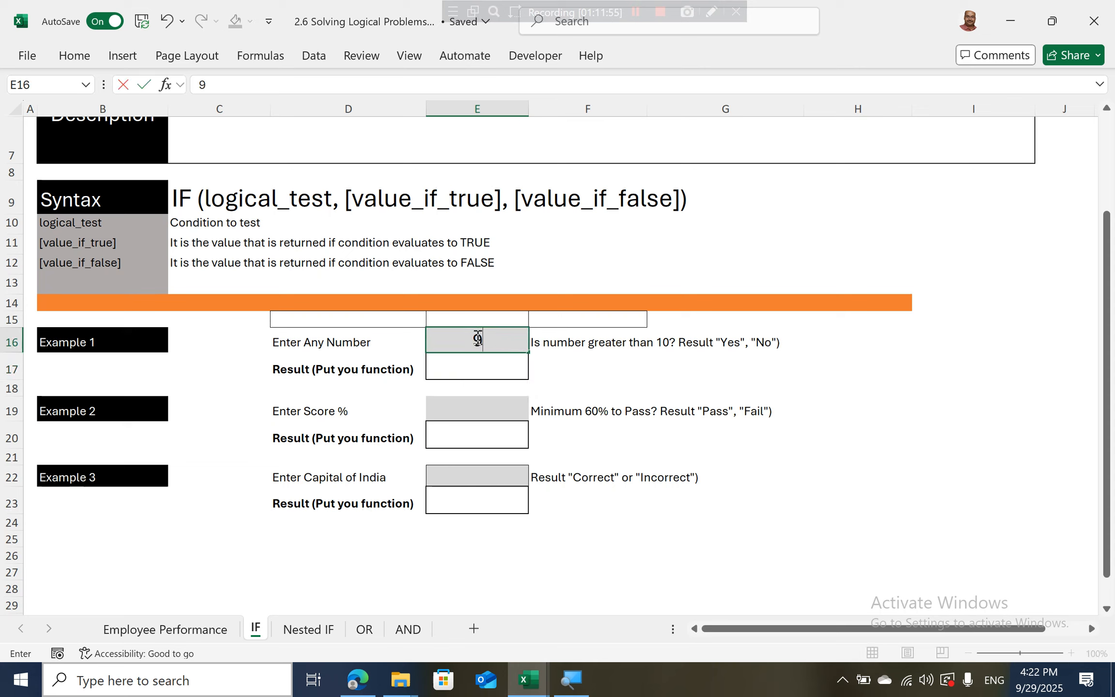
{"action": "key", "text": "Return"}
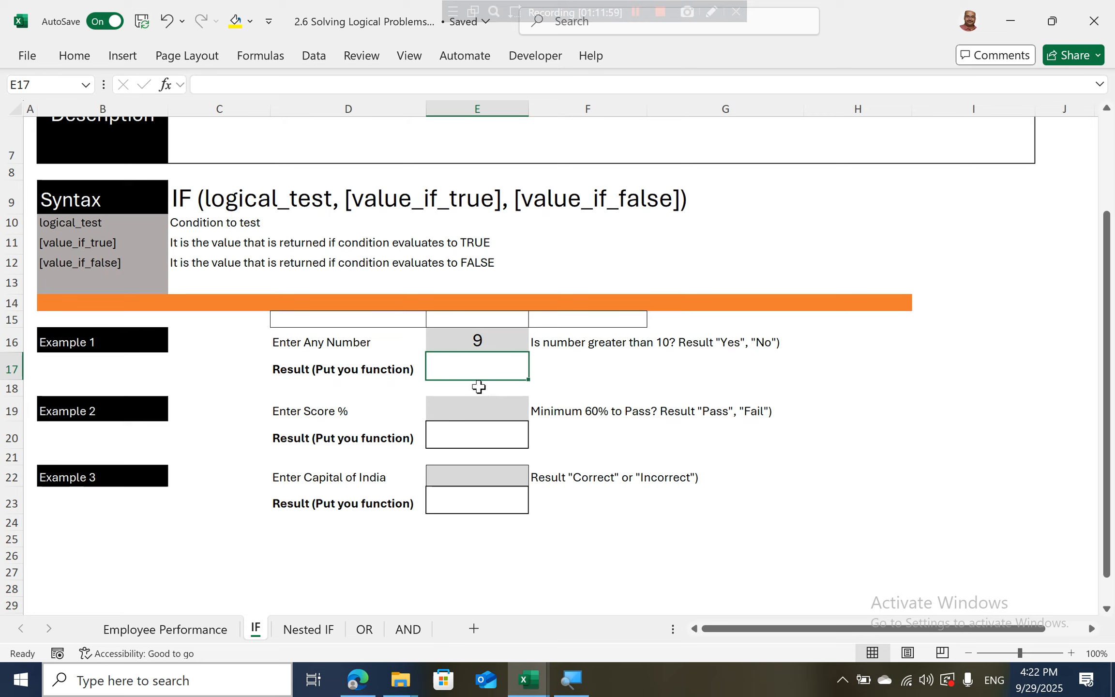
{"action": "key", "text": "ctrl+z"}
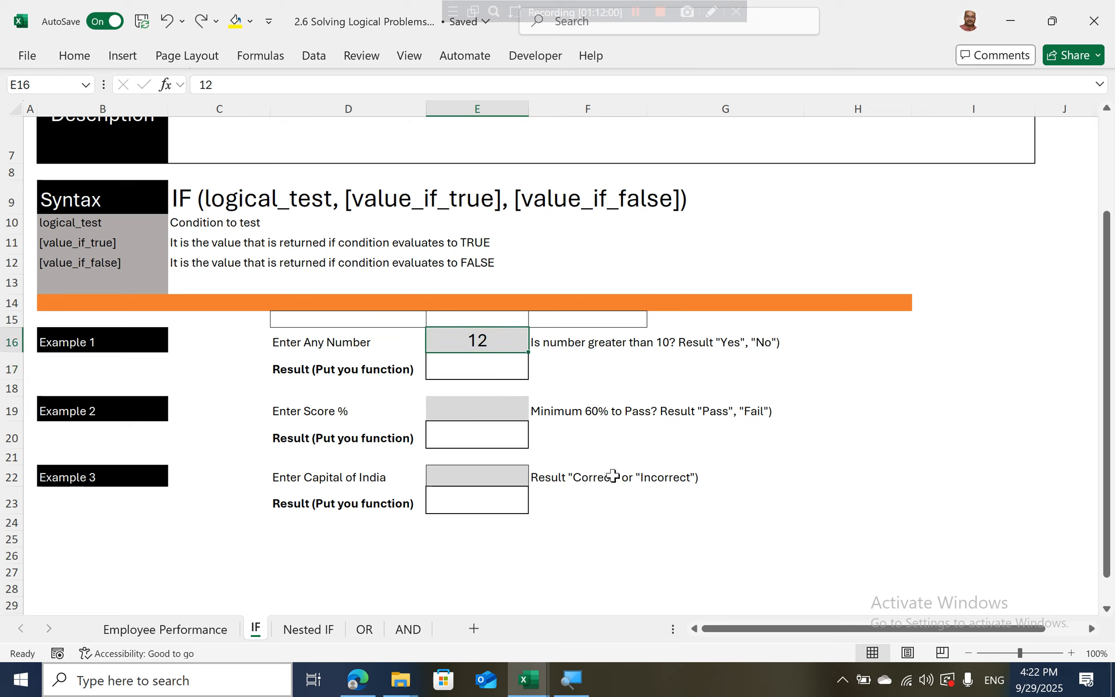
Enter an IF formula in E17 that returns "Yes" when E16 is greater than 10 and "No" otherwise.
{"action": "left_click", "coordinate": [466, 363]}
{"action": "type", "text": "="}
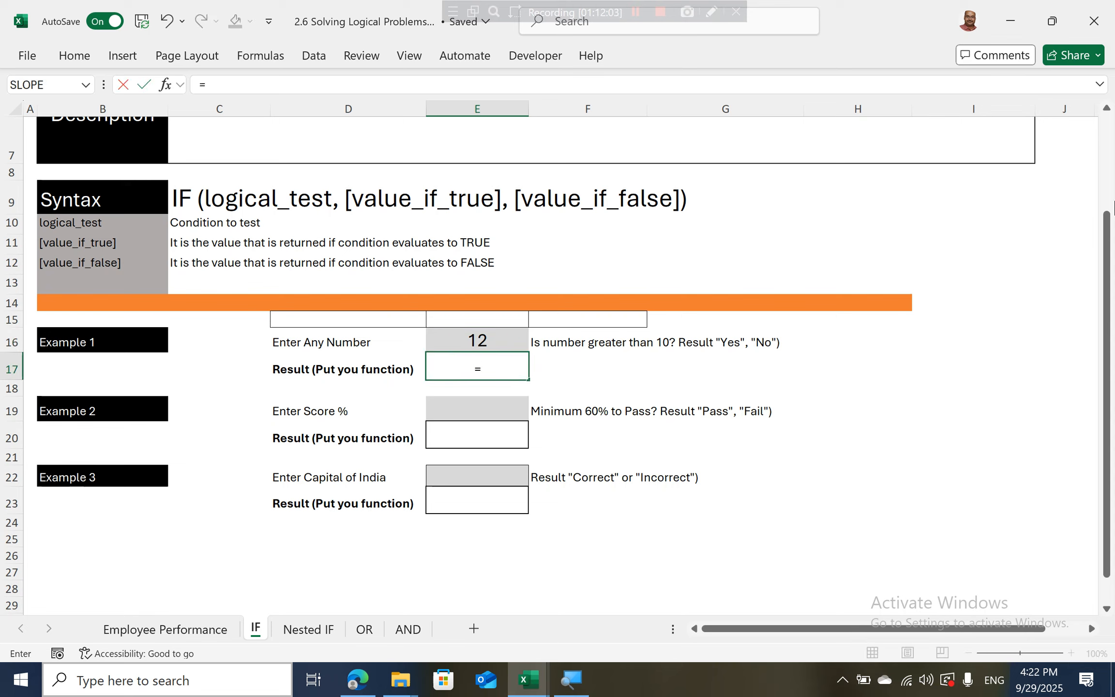
{"action": "type", "text": "if"}
{"action": "key", "text": "Tab"}
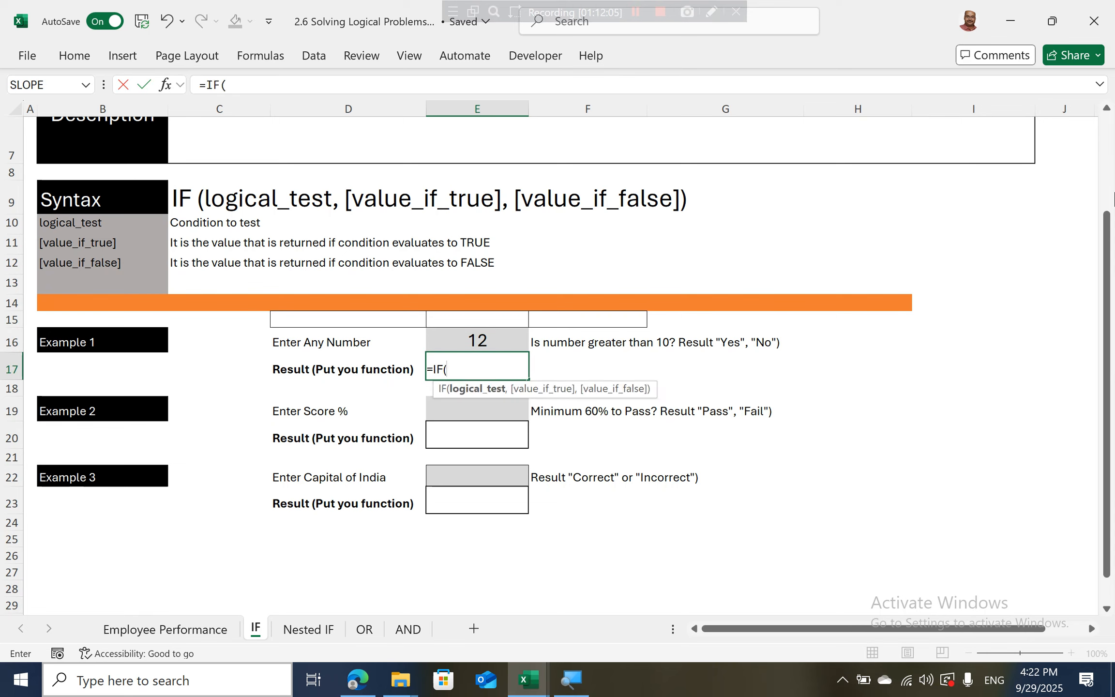
{"action": "left_click", "coordinate": [492, 342]}
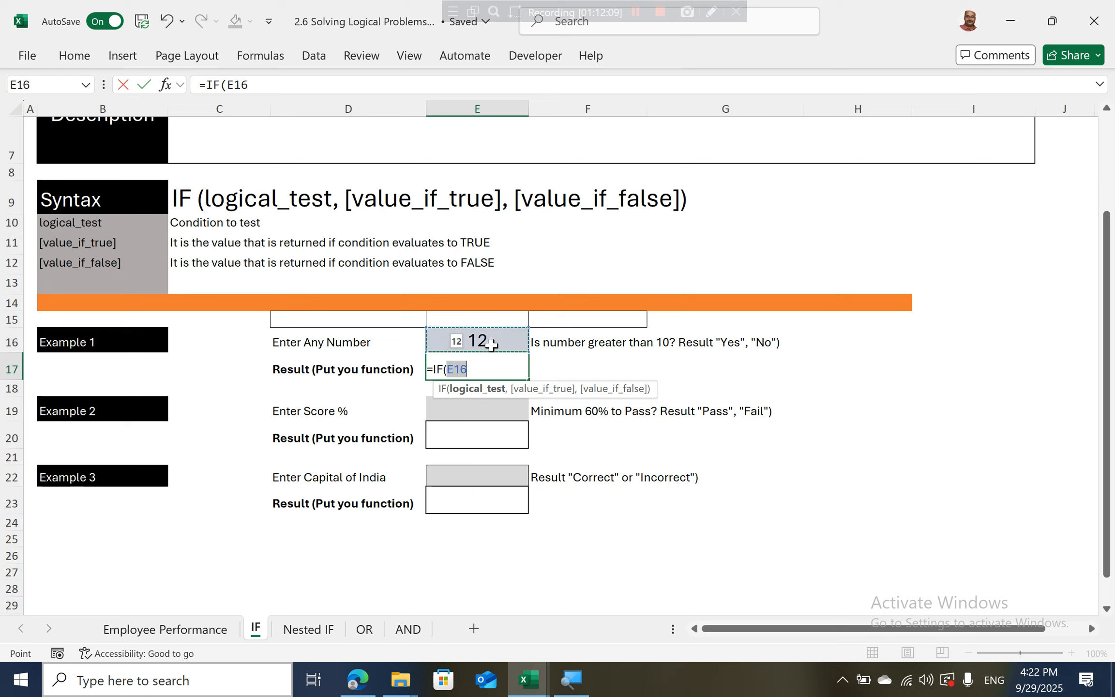
{"action": "type", "text": ">"}
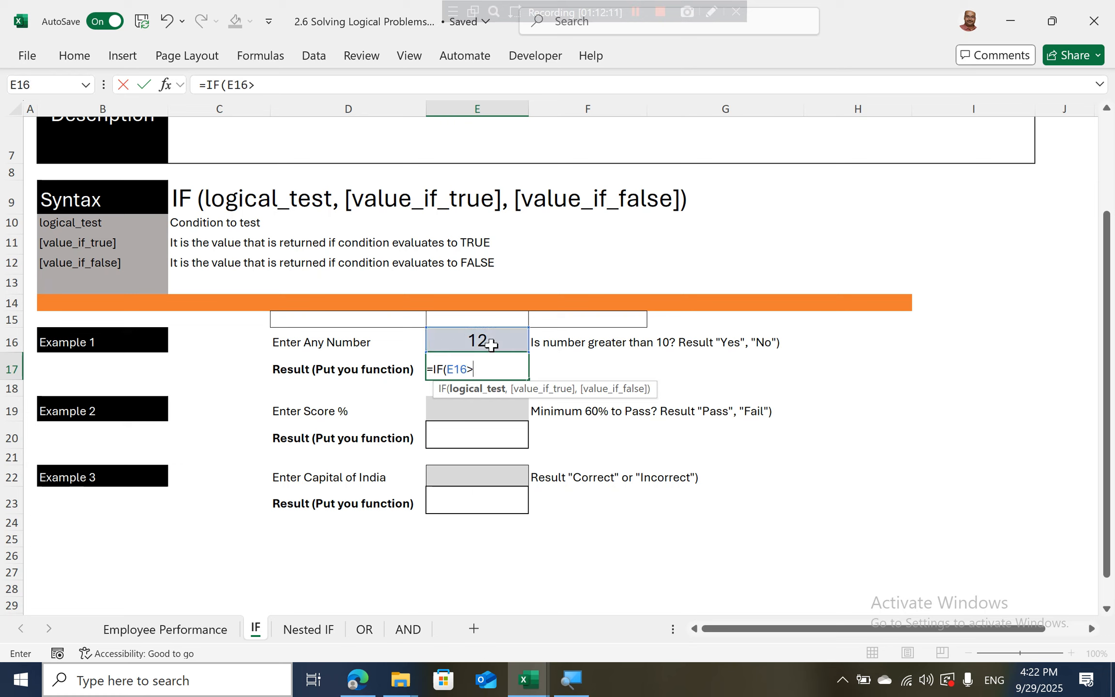
{"action": "type", "text": "10,\""}
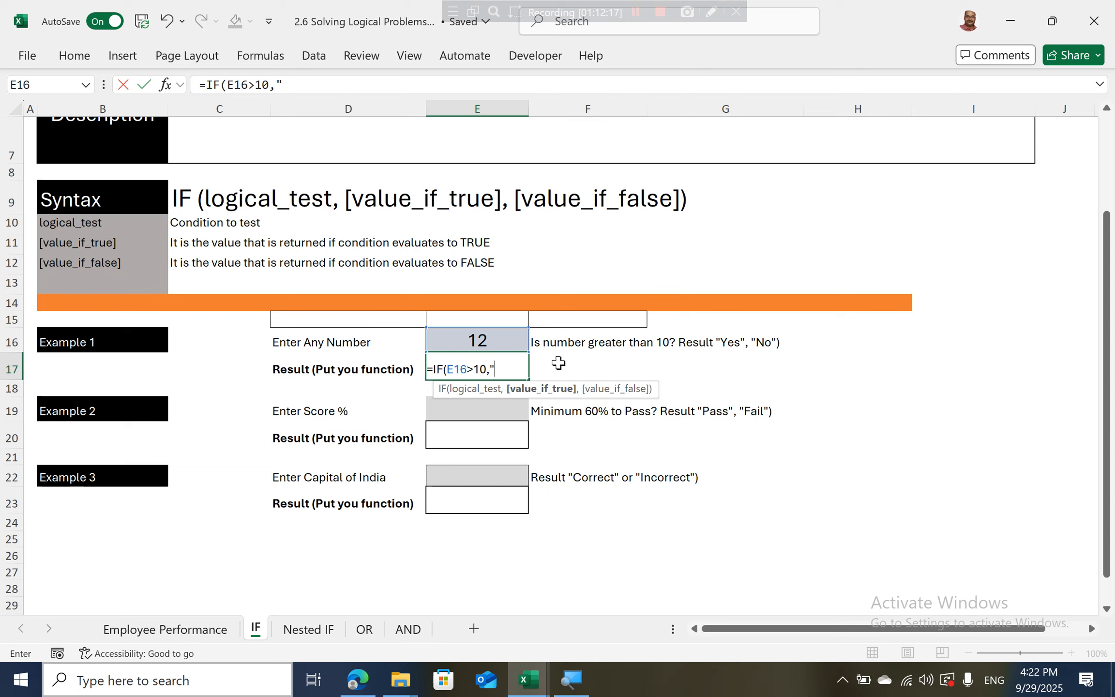
{"action": "type", "text": "Yes\","}
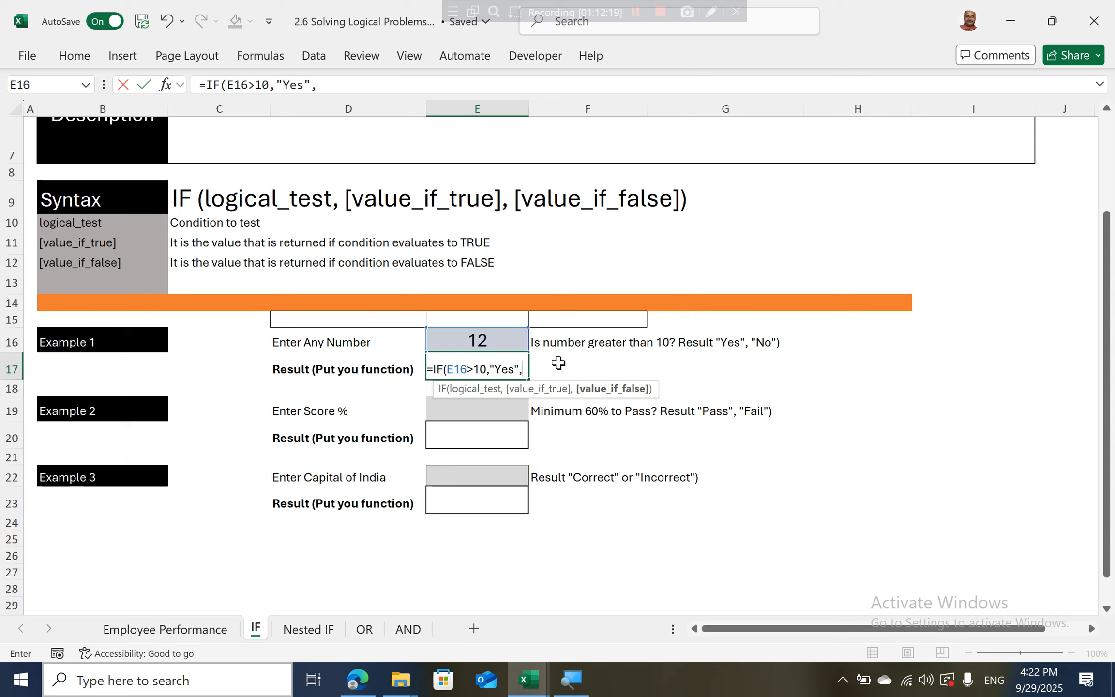
{"action": "type", "text": "\"No\")"}
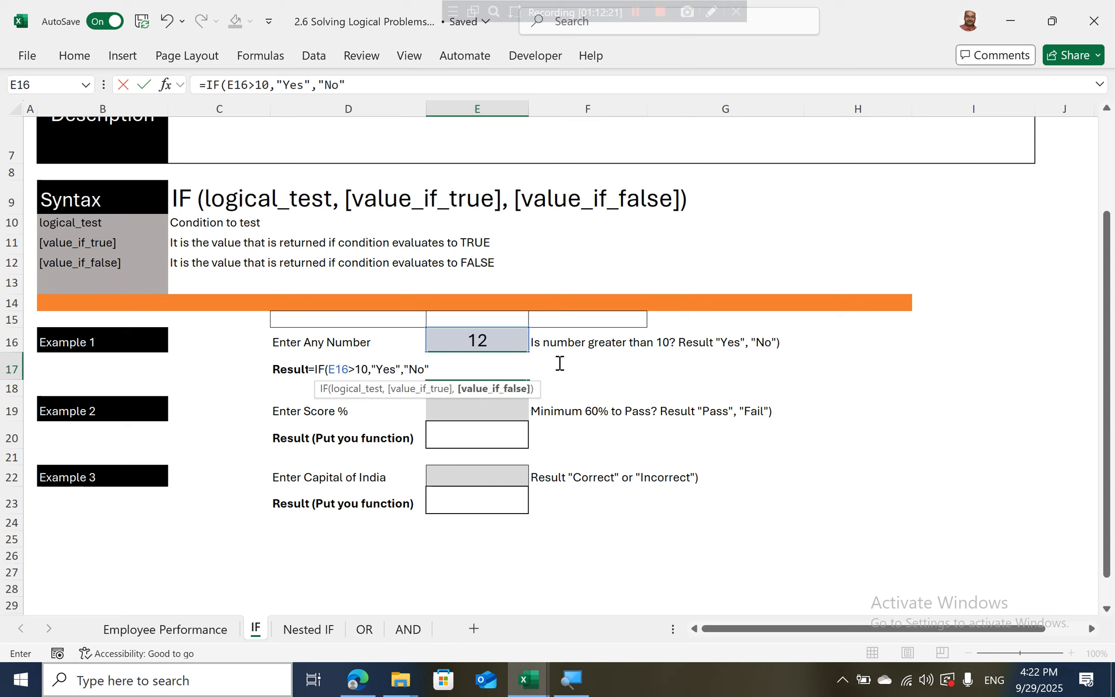
{"action": "key", "text": "Return"}
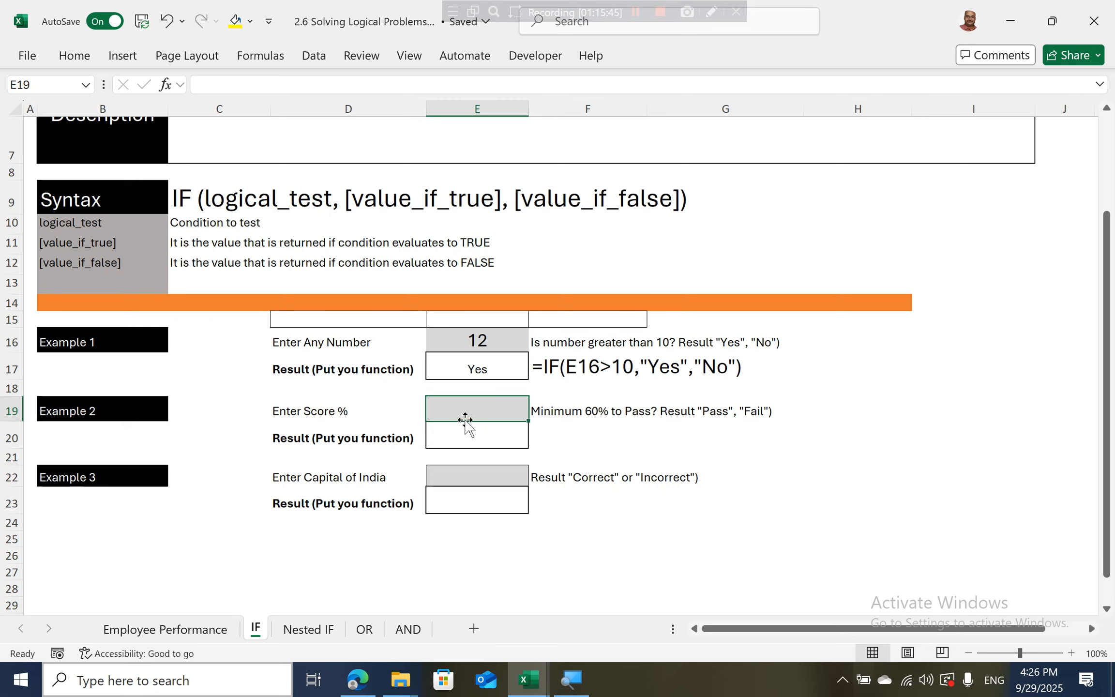
Enter 61% as the Example 2 score in E19.
{"action": "type", "text": "61"}
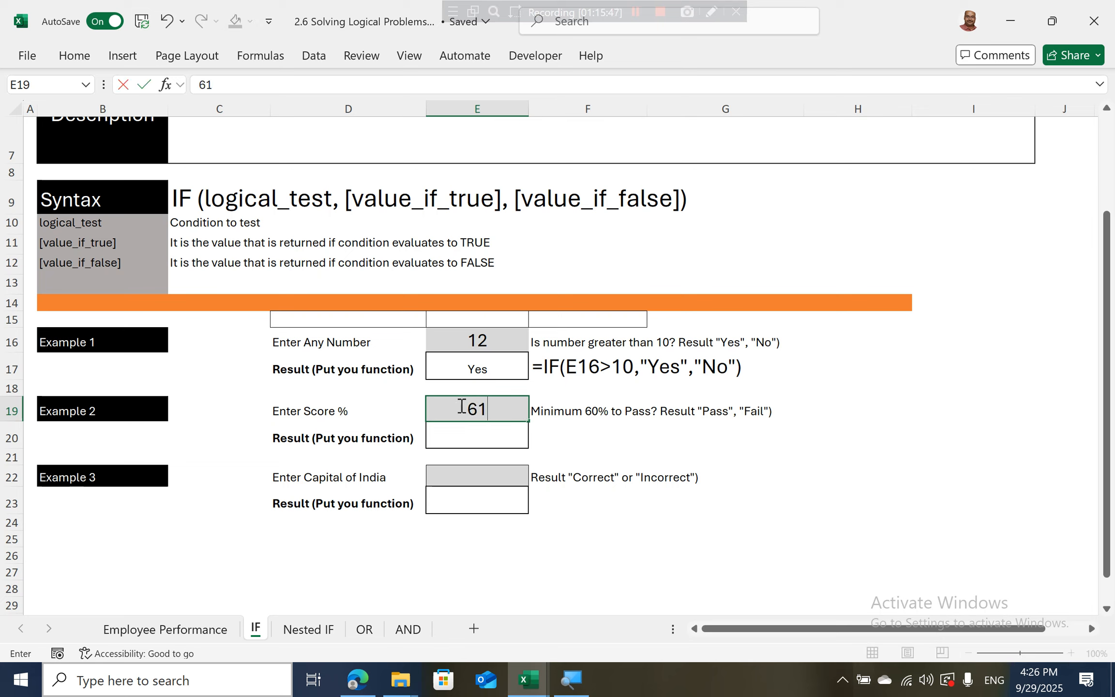
{"action": "key", "text": "Return"}
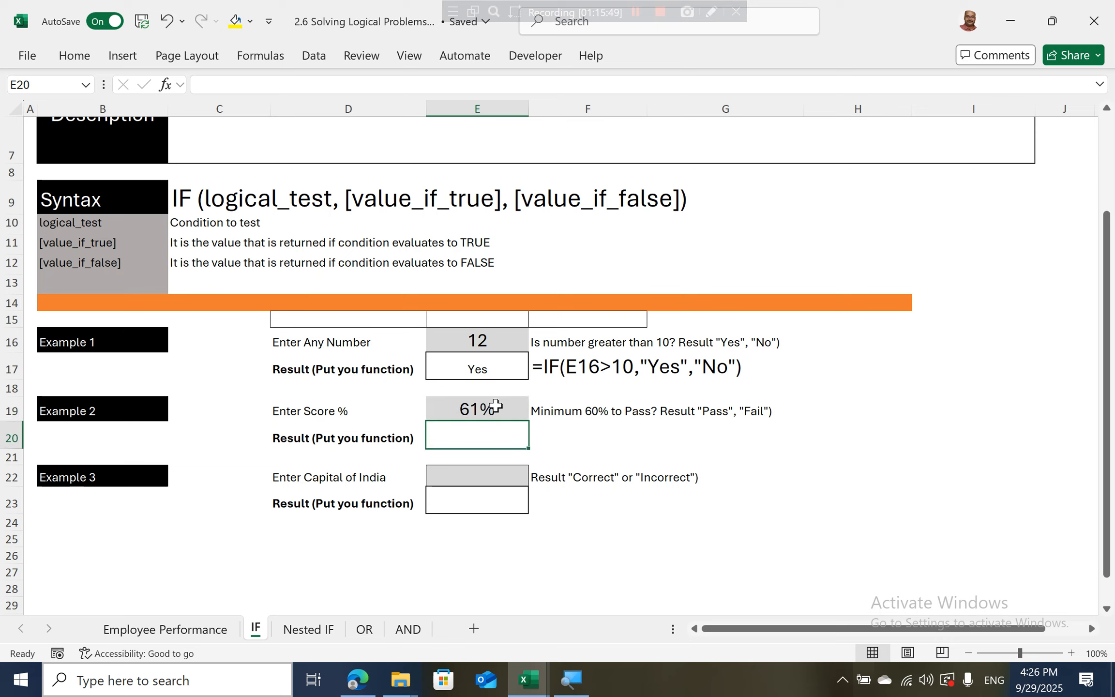
{"action": "left_click", "coordinate": [492, 412]}
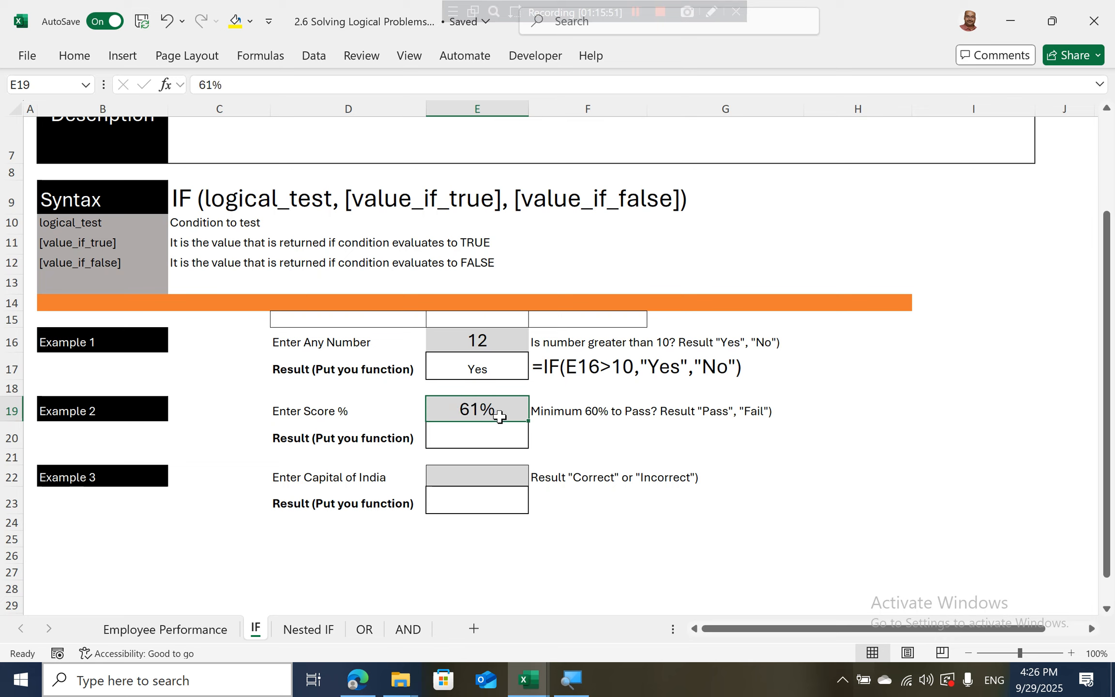
Enter an IF formula in E20 that returns "Pass" when E19 is greater than 60% and "Fail" otherwise.
{"action": "left_click", "coordinate": [487, 437]}
{"action": "type", "text": "=IF("}
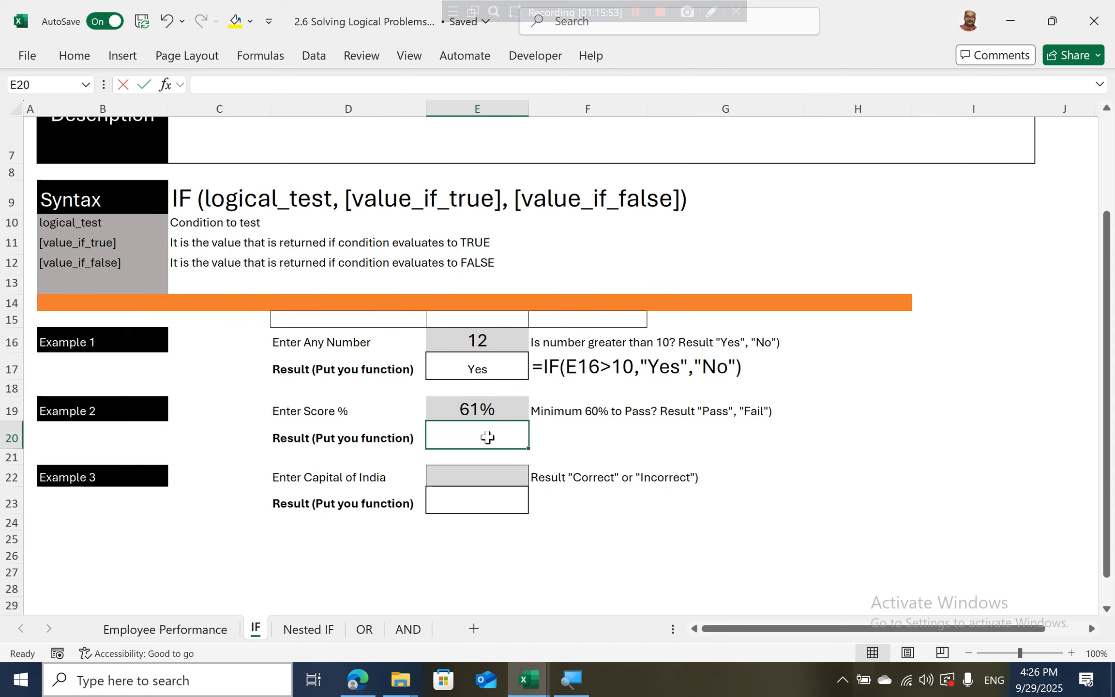
{"action": "key", "text": "Up"}
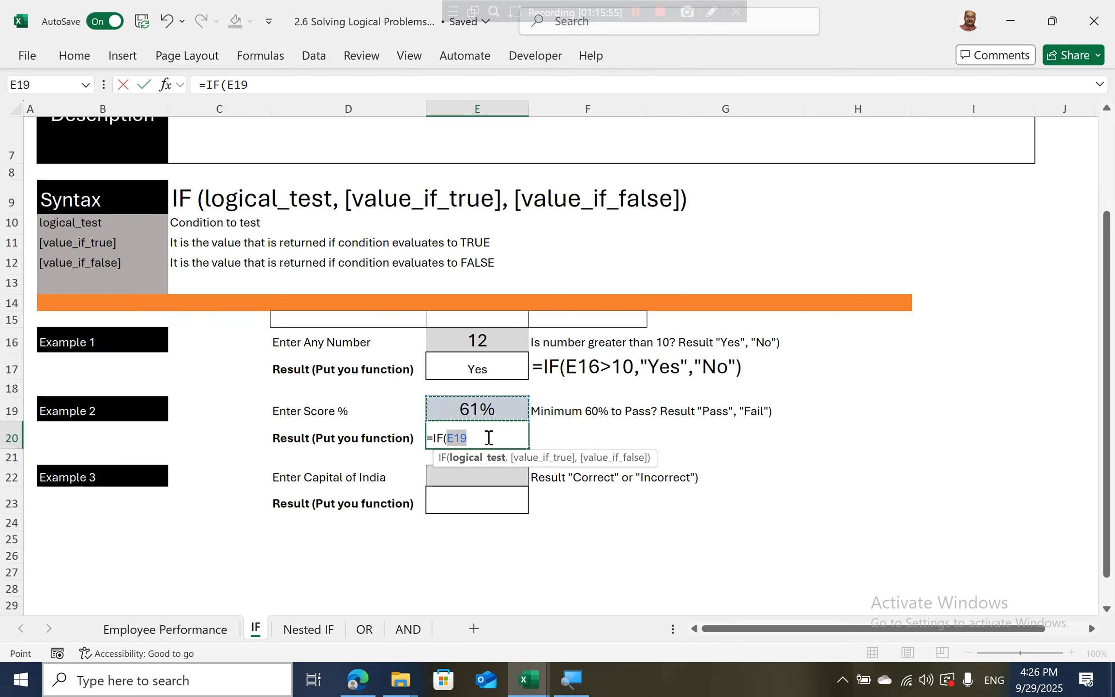
{"action": "type", "text": ">60%,"}
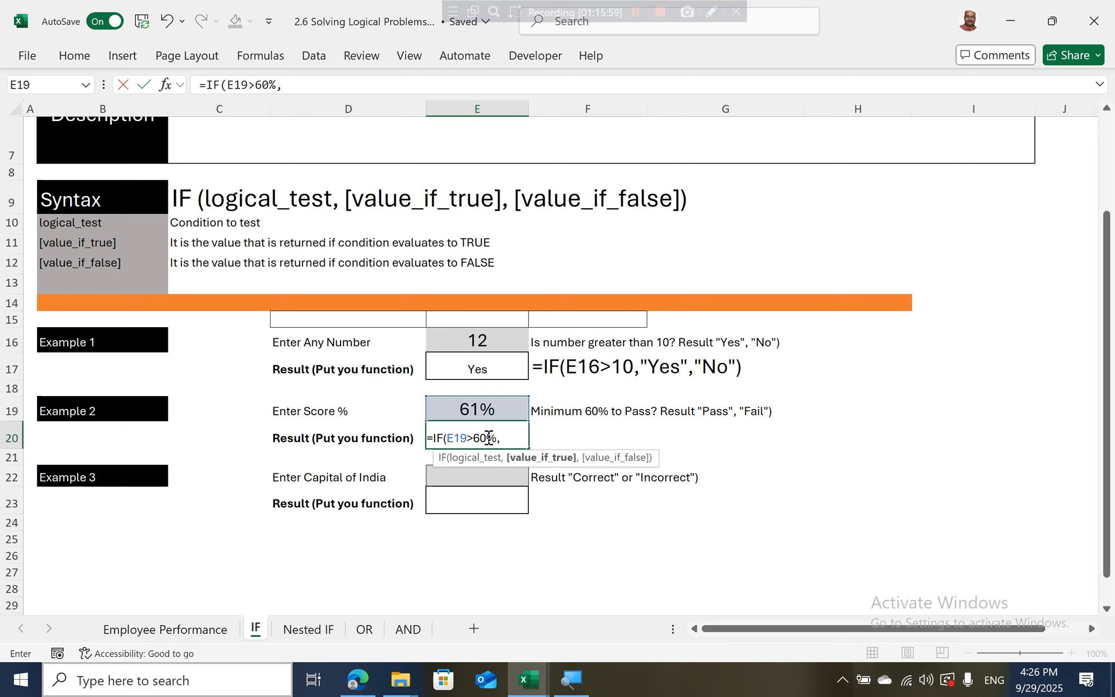
{"action": "type", "text": "\"Pass"}
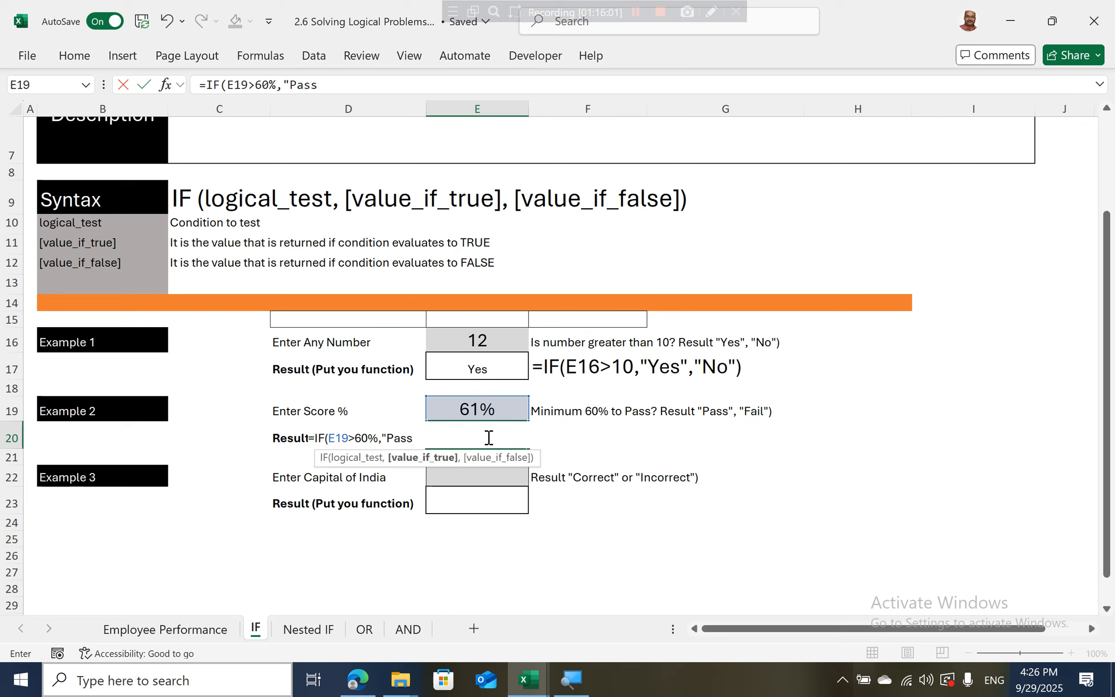
{"action": "type", "text": "\",\"Fas"}
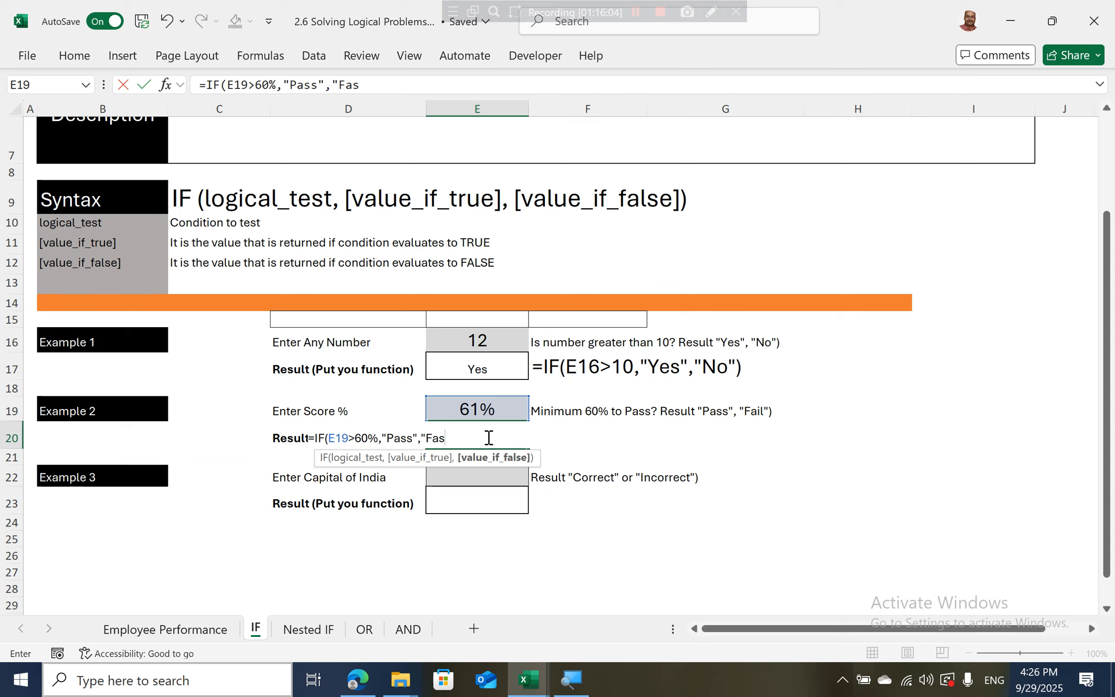
{"action": "key", "text": "BackSpace"}
{"action": "type", "text": "il\")"}
{"action": "key", "text": "Return"}
{"action": "key", "text": "Return"}
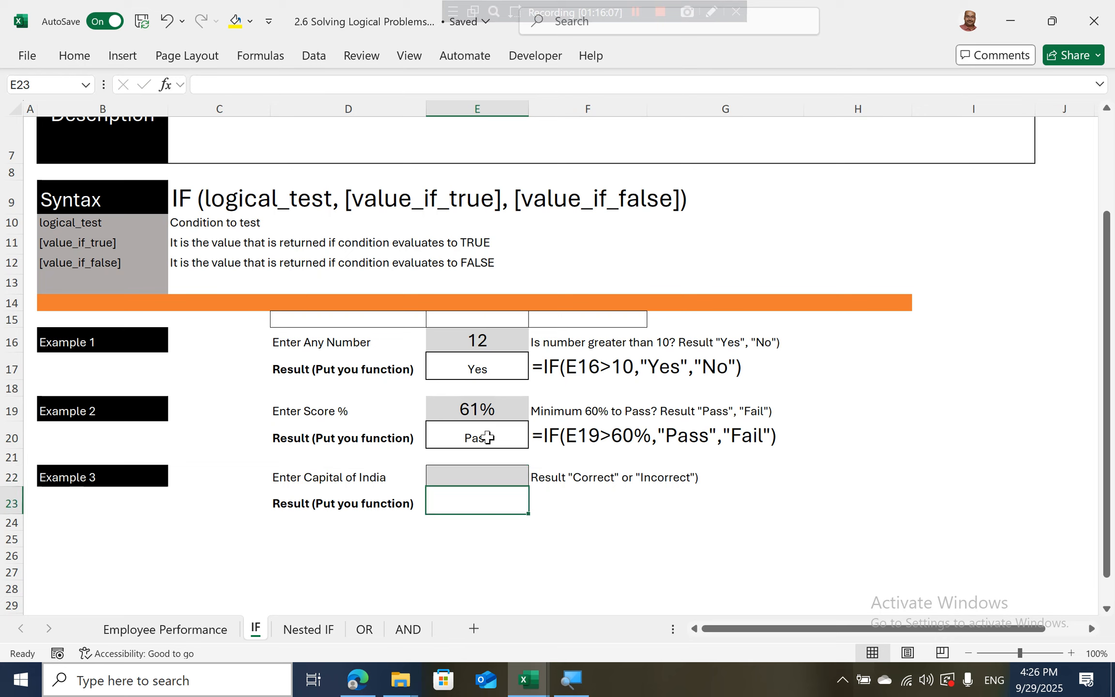
Review the formula in E20 and check the number format applied to the score in E19.
{"action": "left_click", "coordinate": [487, 437]}
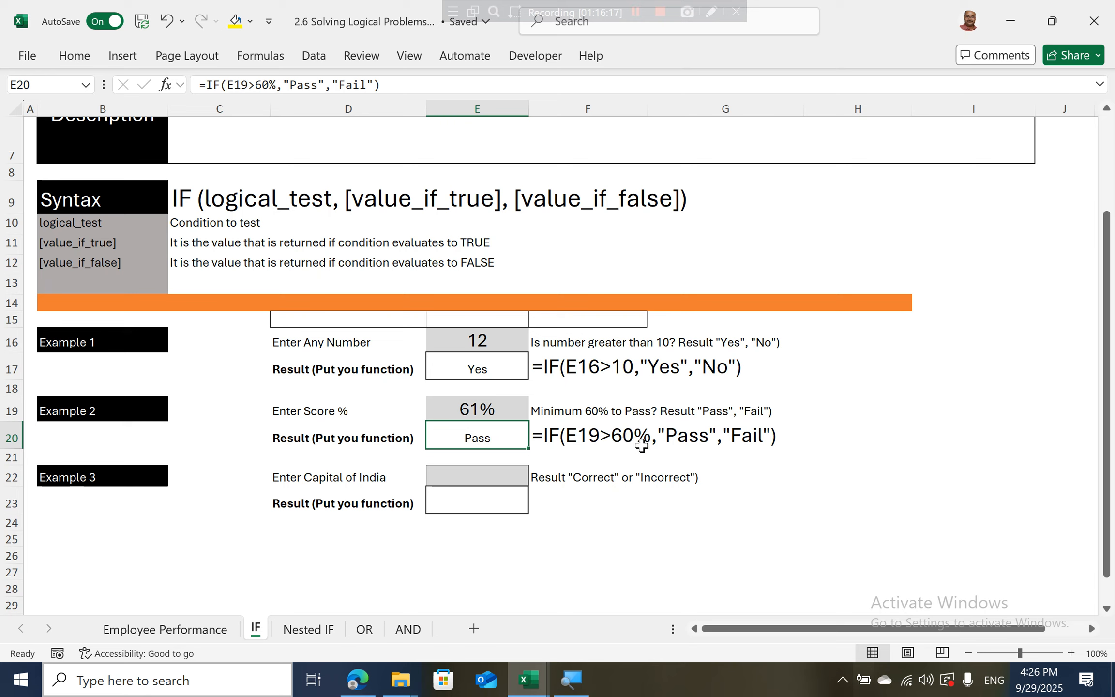
{"action": "left_click", "coordinate": [493, 410]}
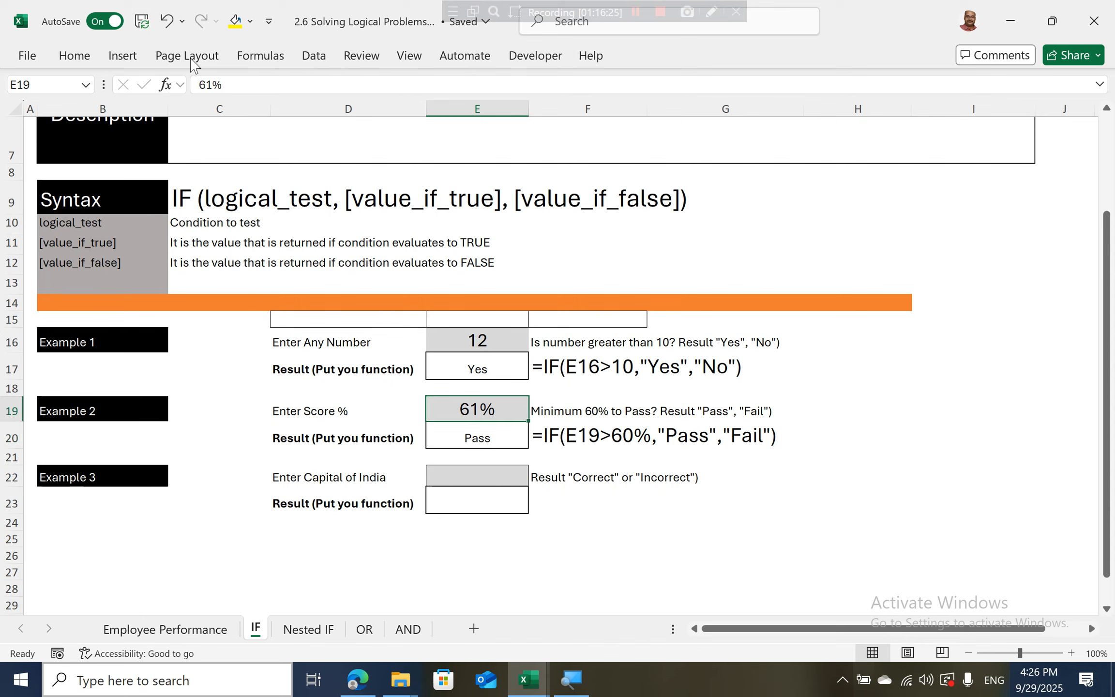
{"action": "left_click", "coordinate": [78, 56]}
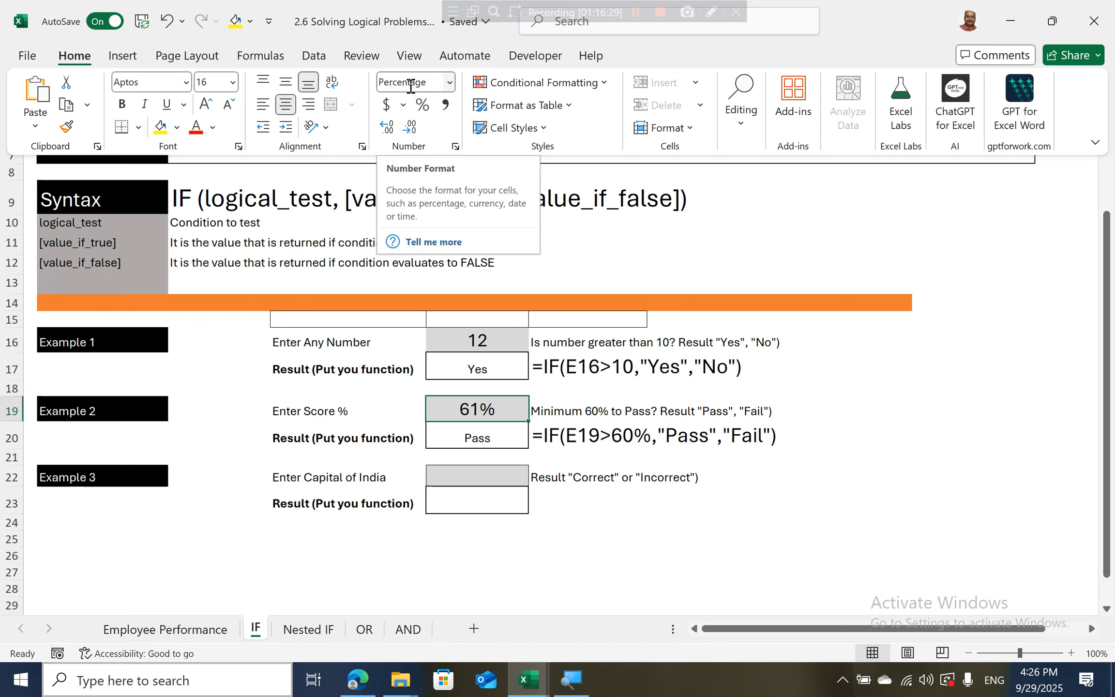
{"action": "left_click", "coordinate": [470, 496]}
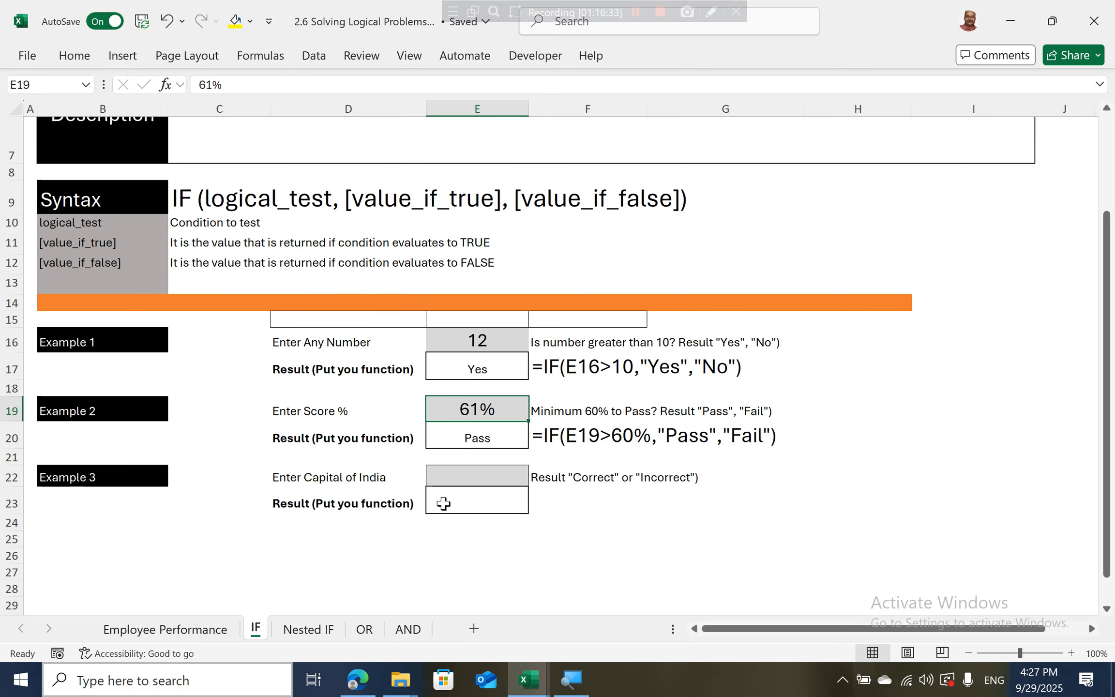
Enter delhi as the capital of India in E22.
{"action": "left_click", "coordinate": [470, 493]}
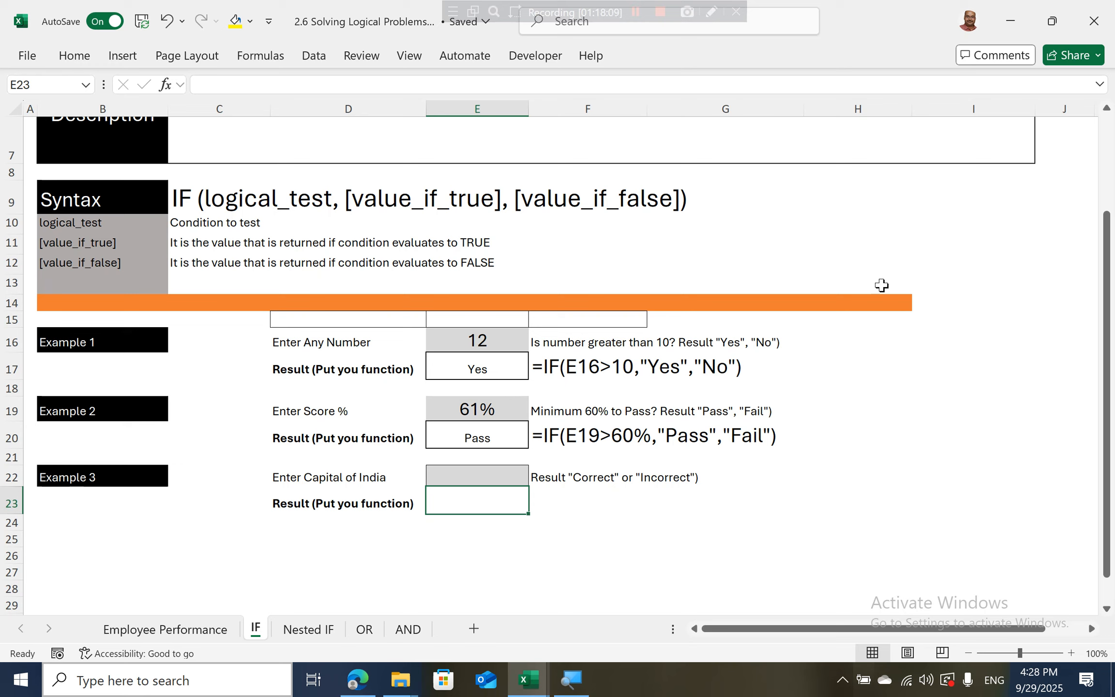
{"action": "left_click", "coordinate": [467, 476]}
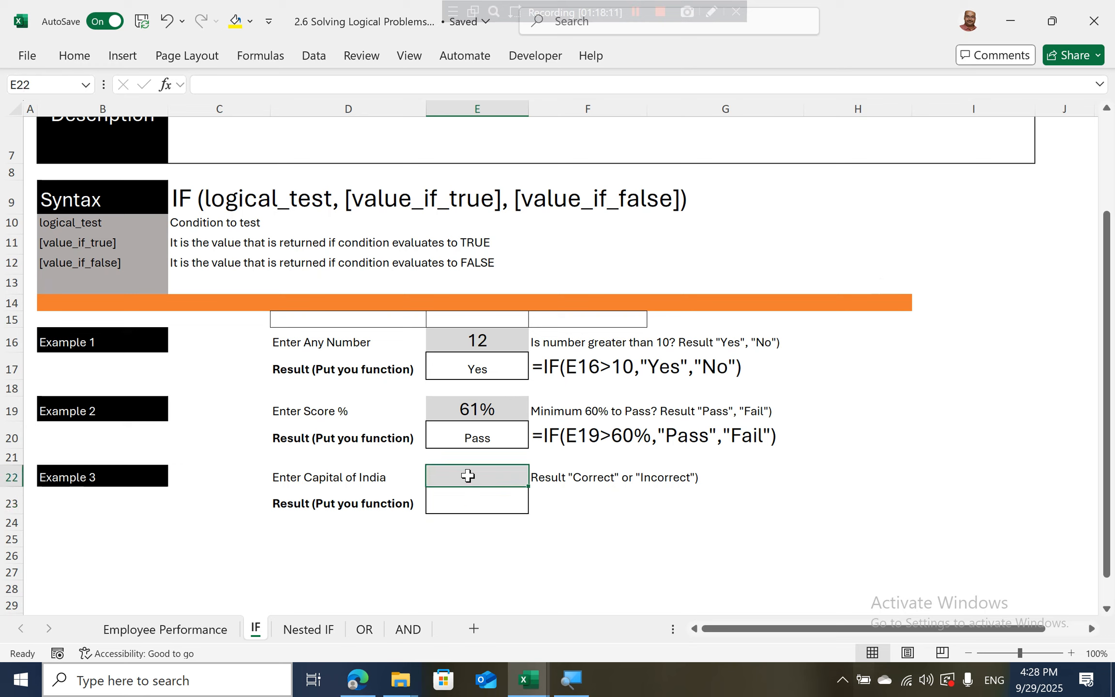
{"action": "type", "text": "="}
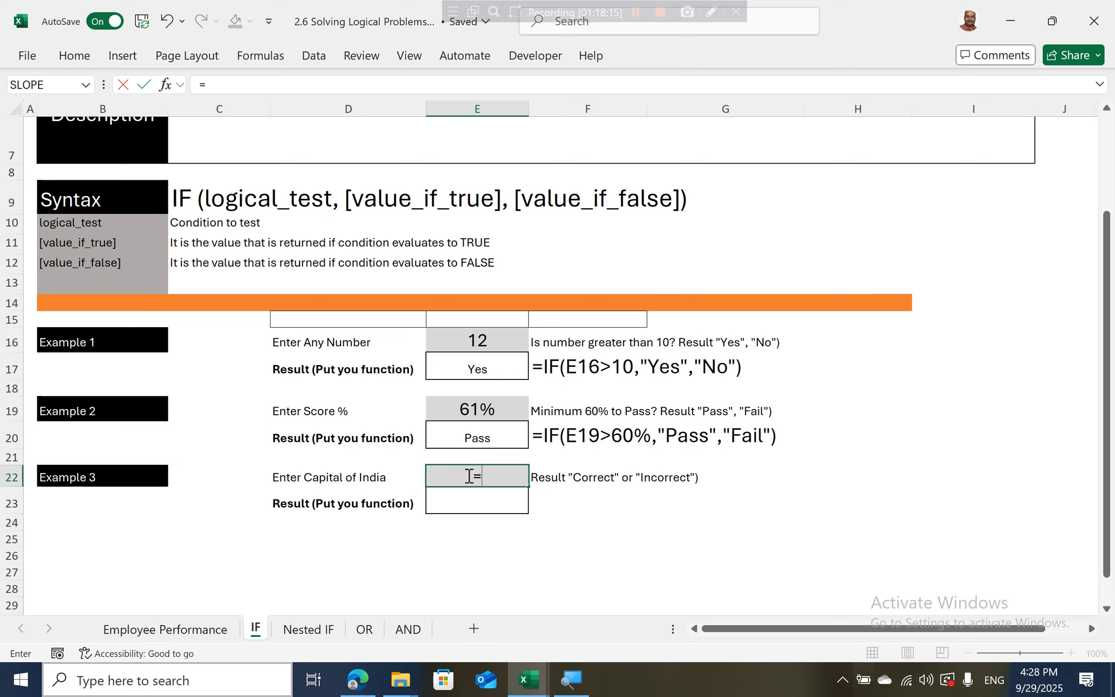
{"action": "key", "text": "BackSpace"}
{"action": "type", "text": "delhi"}
{"action": "key", "text": "BackSpace"}
{"action": "key", "text": "BackSpace"}
{"action": "key", "text": "BackSpace"}
{"action": "type", "text": "lhi"}
{"action": "key", "text": "Return"}
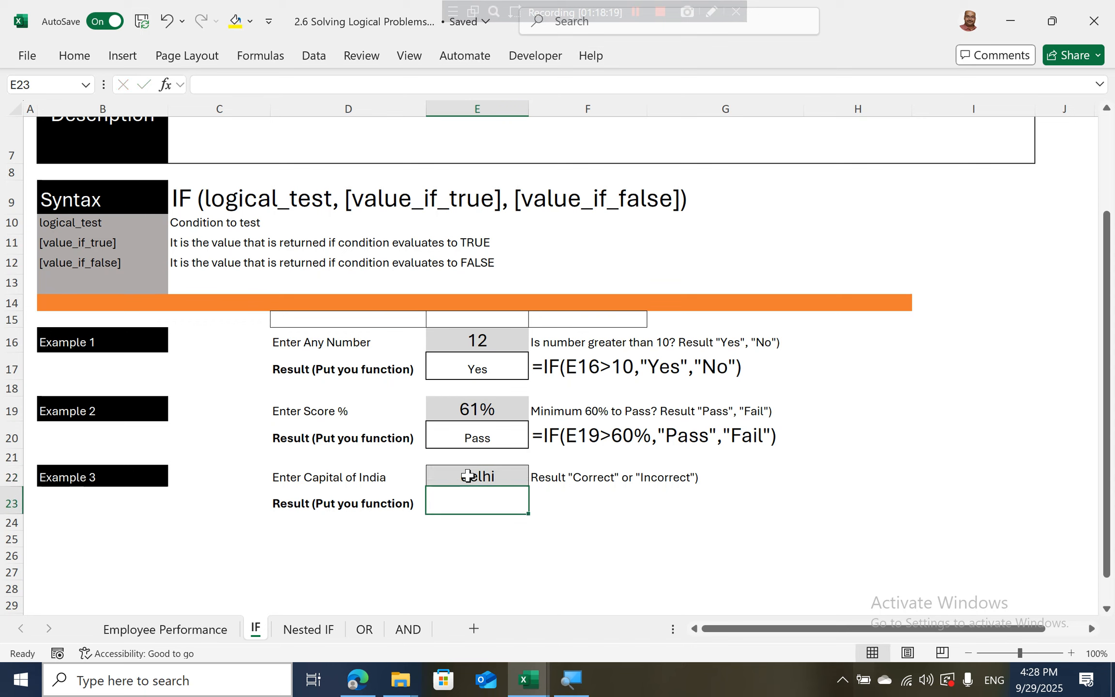
Enter an IF formula in E23 that returns "Correct" when E22 equals "DELHI" and "Incorrect" otherwise.
{"action": "type", "text": "=IF("}
{"action": "left_click", "coordinate": [468, 476]}
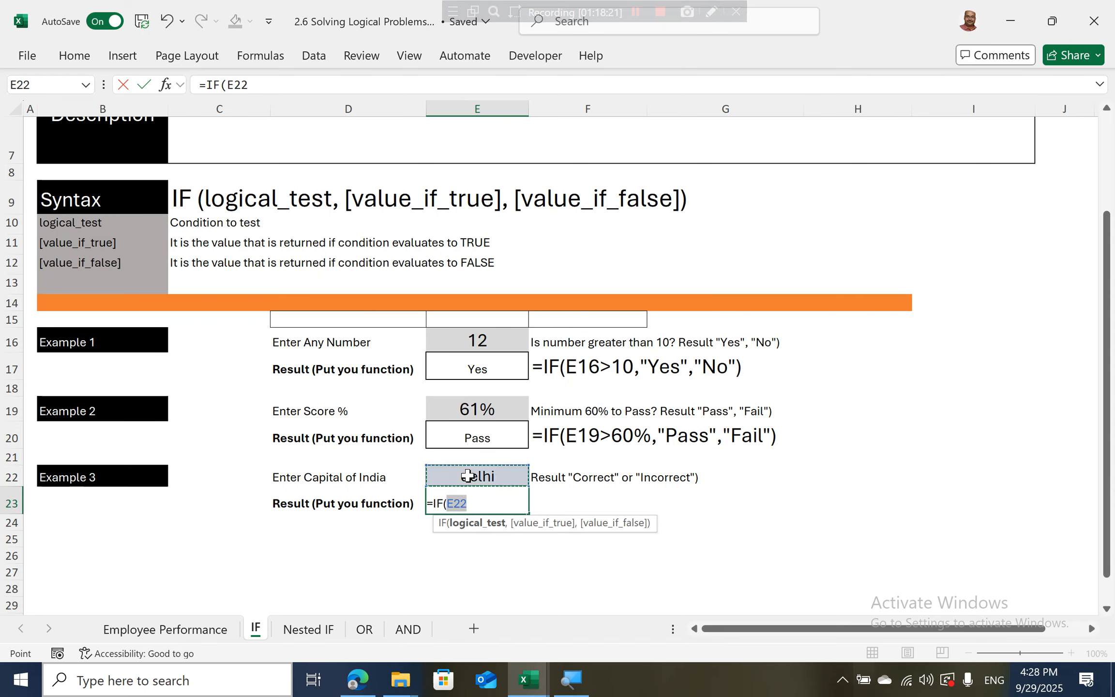
{"action": "type", "text": "=\"DE"}
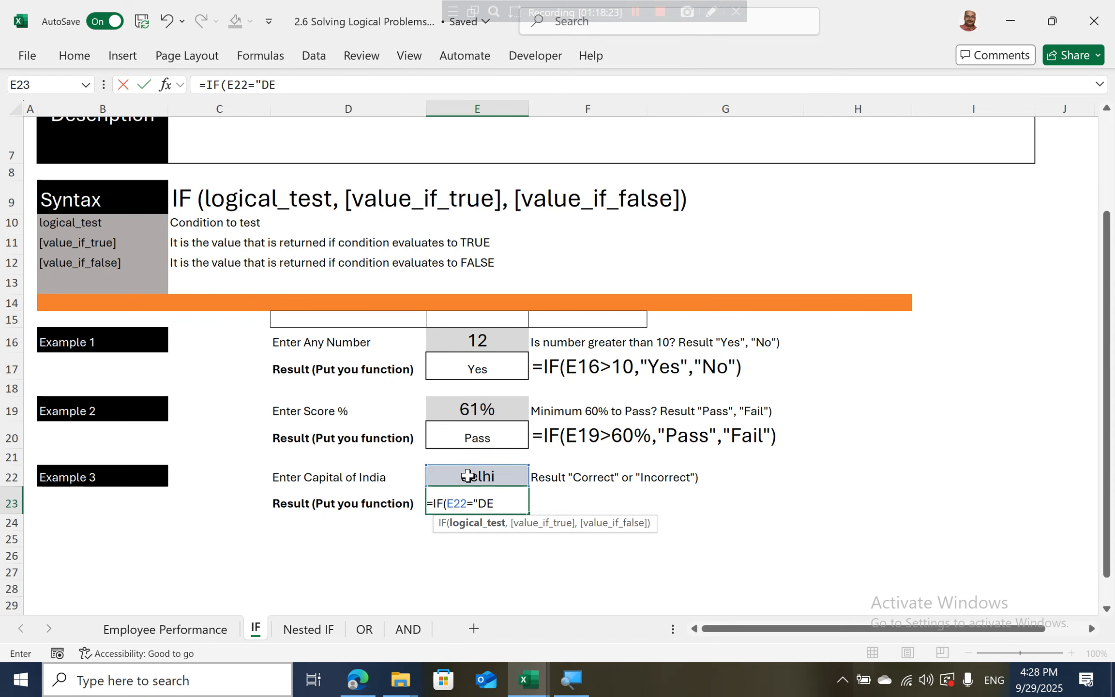
{"action": "type", "text": "LHI\","}
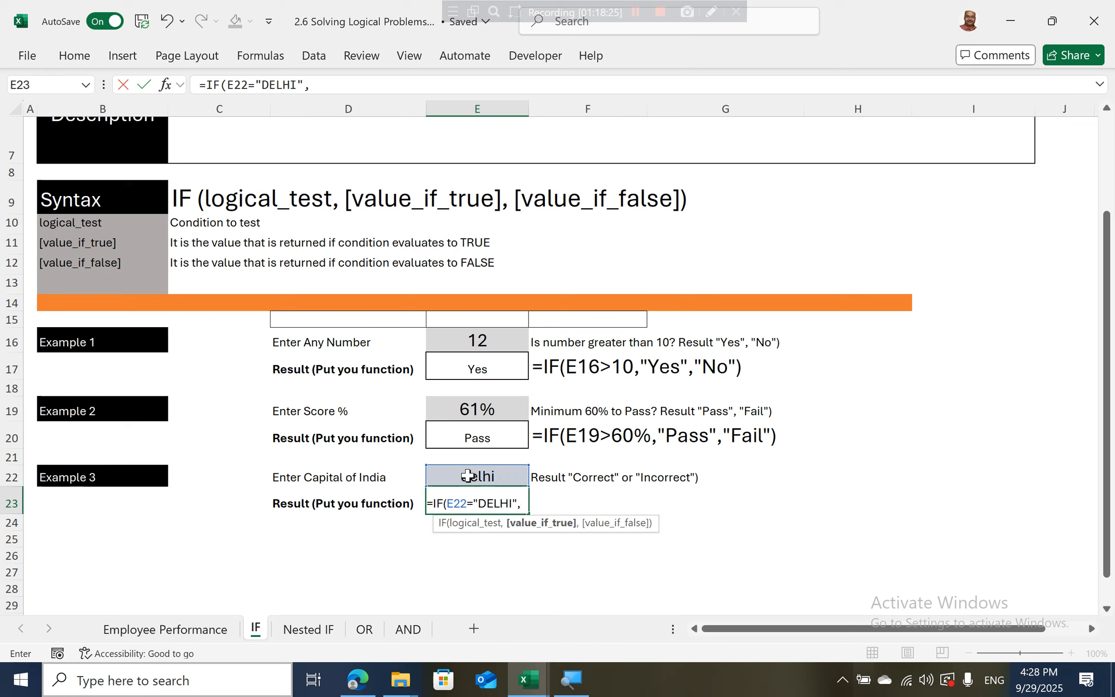
{"action": "type", "text": "\""}
{"action": "type", "text": "Correect"}
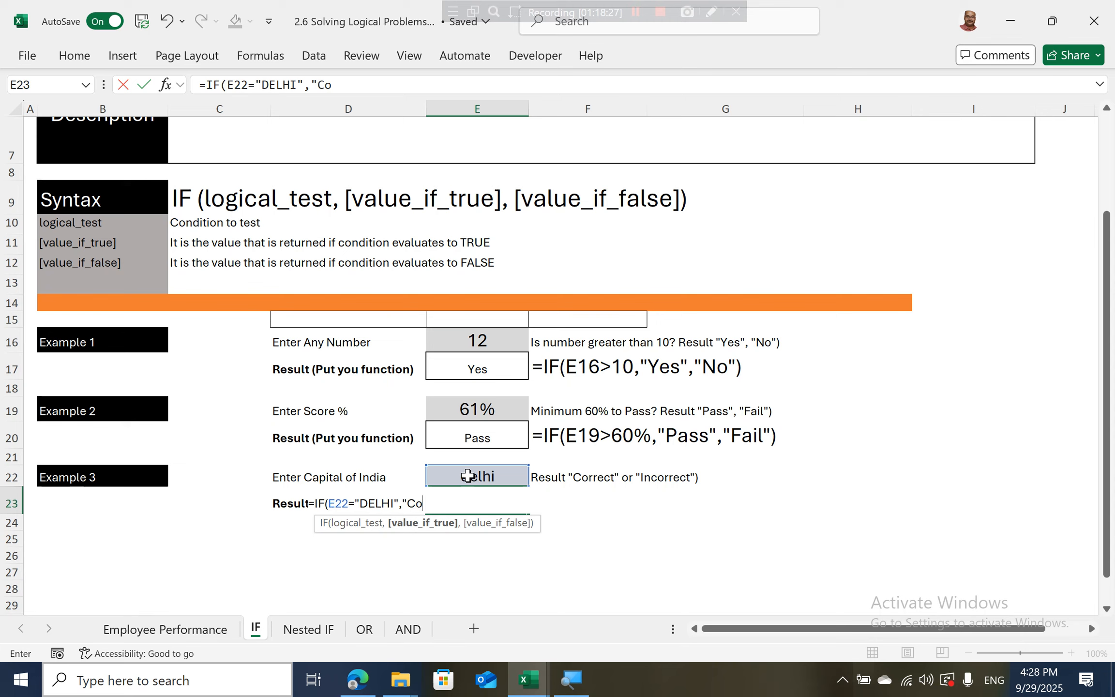
{"action": "key", "text": "BackSpace"}
{"action": "key", "text": "BackSpace"}
{"action": "key", "text": "BackSpace"}
{"action": "type", "text": "ct"}
{"action": "type", "text": "\",\""}
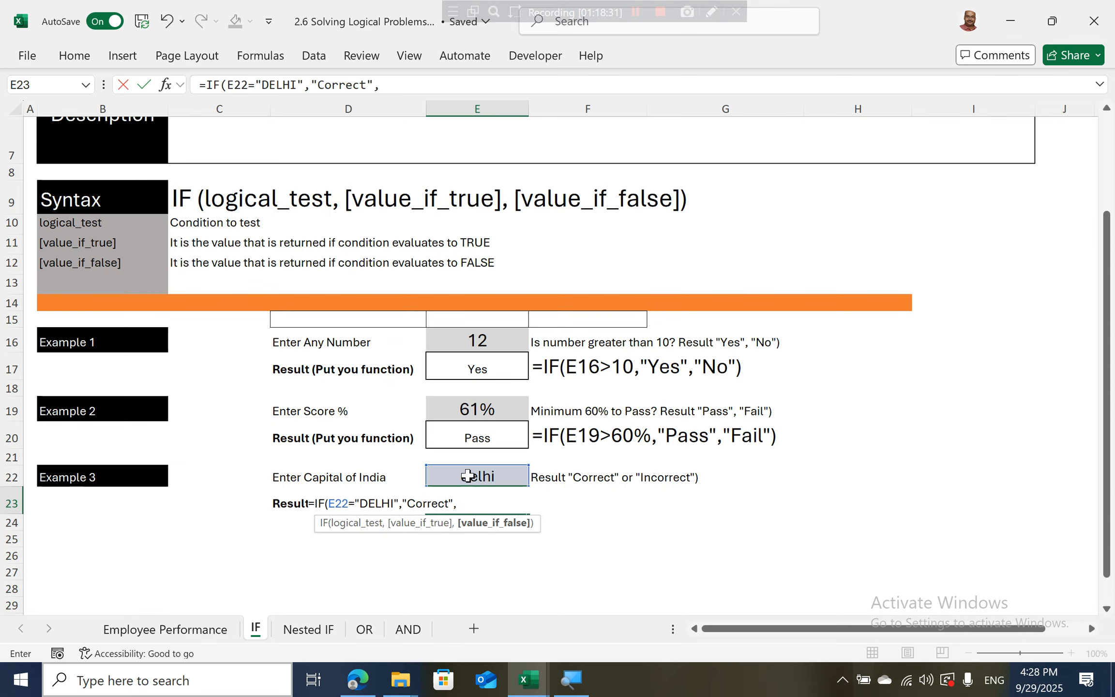
{"action": "type", "text": "Incorrect\")"}
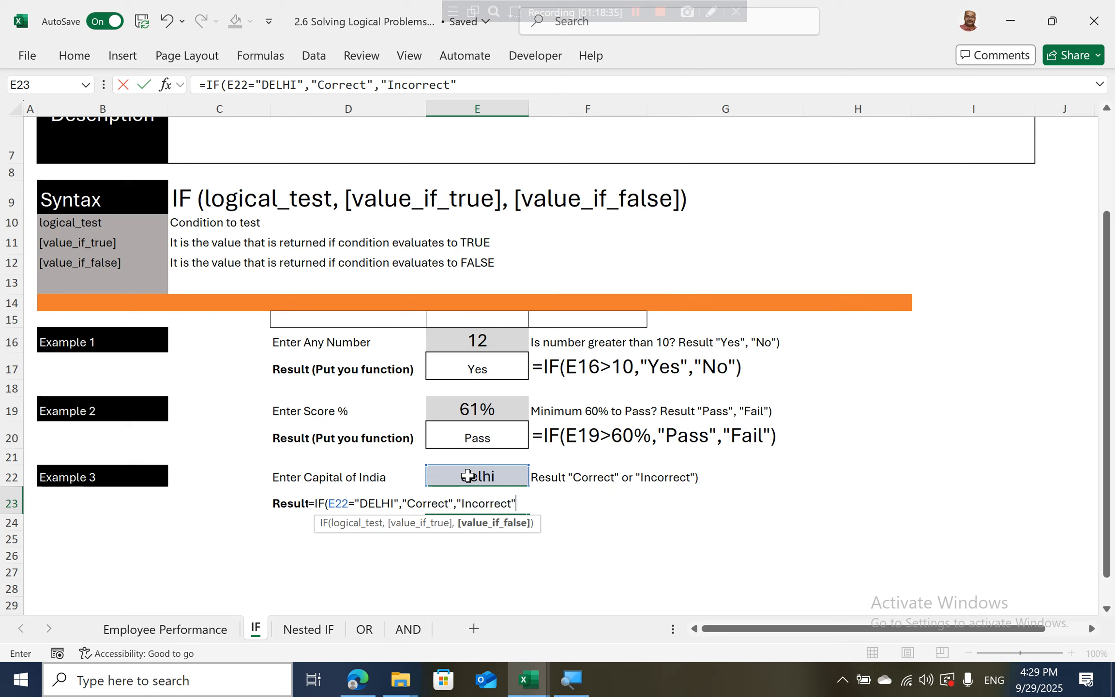
{"action": "key", "text": "Return"}
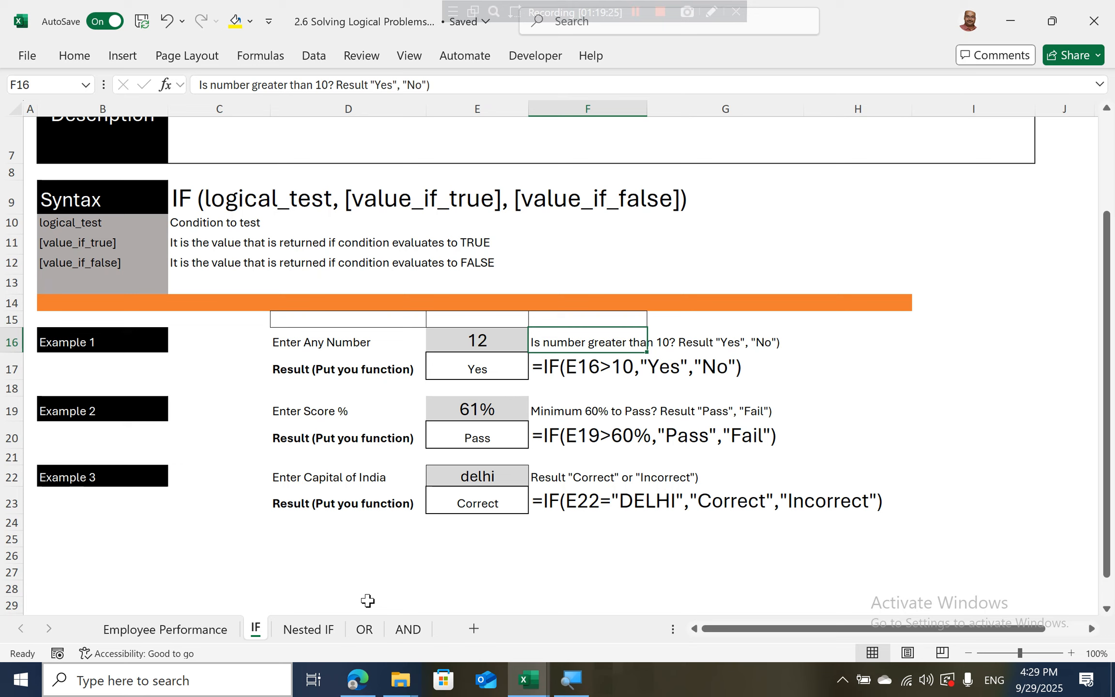
Switch to the Nested IF sheet and select the Example 1 output cell C11.
{"action": "left_click", "coordinate": [308, 630]}
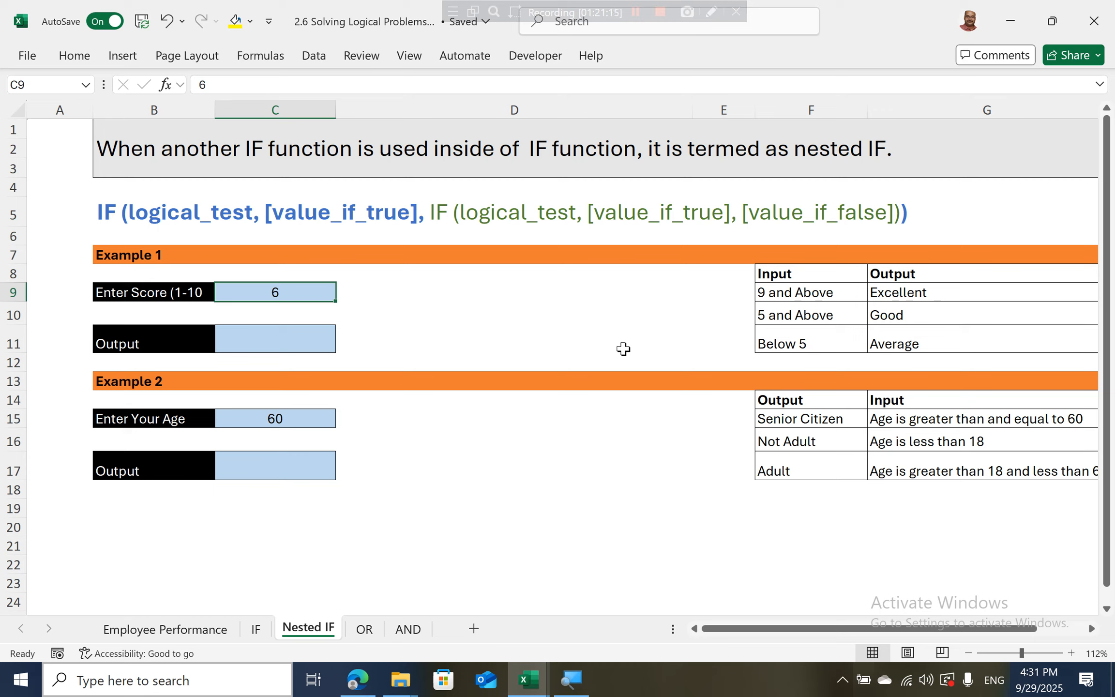
{"action": "left_click", "coordinate": [269, 339]}
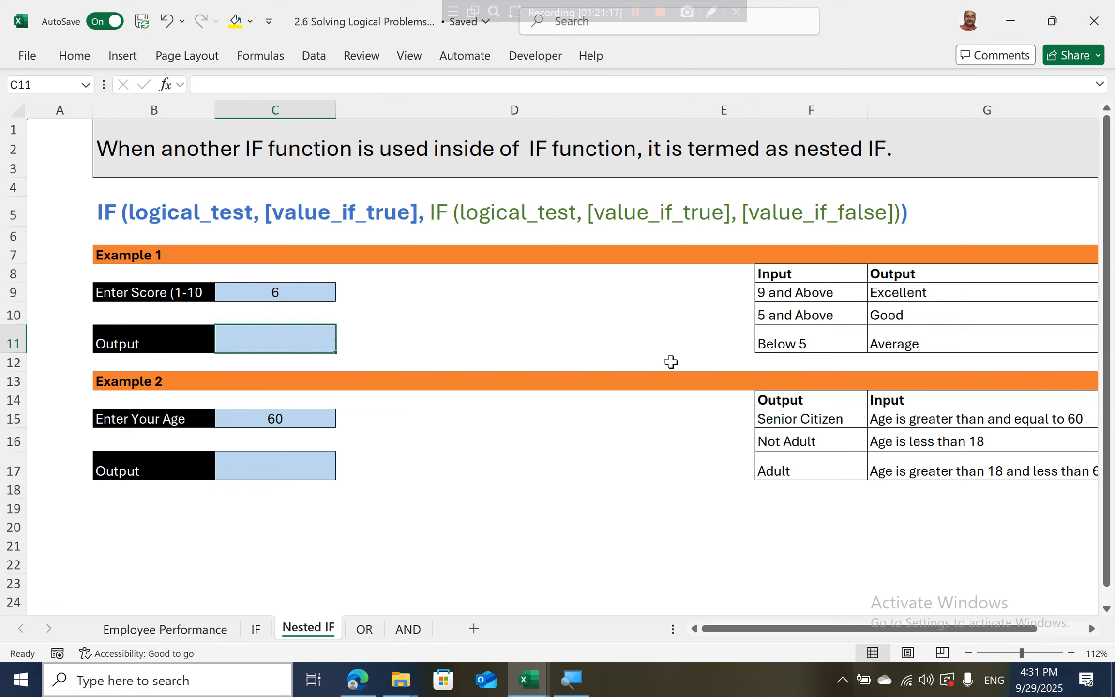
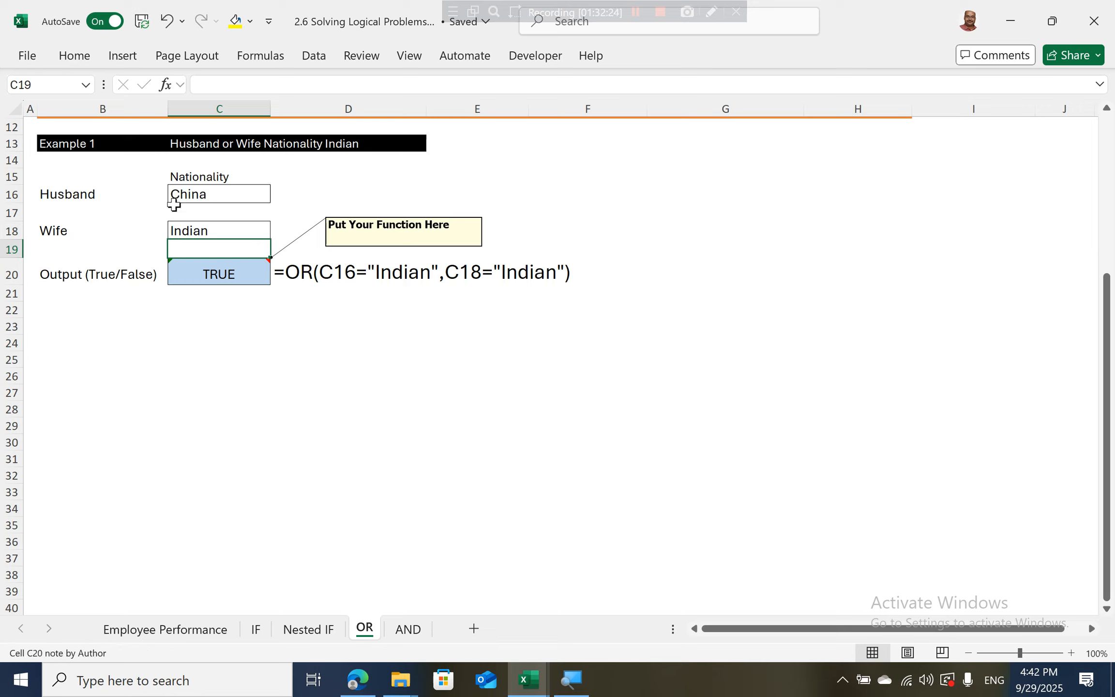
Set the wife's nationality in C18 to China.
{"action": "left_click", "coordinate": [219, 226]}
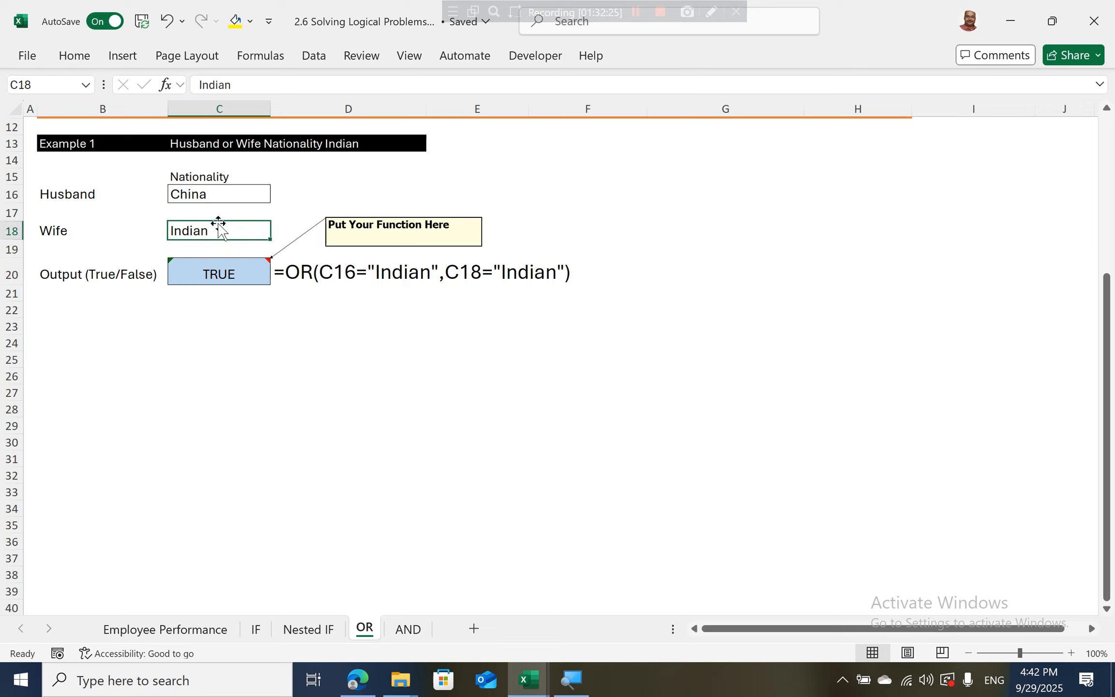
{"action": "type", "text": "Chinna"}
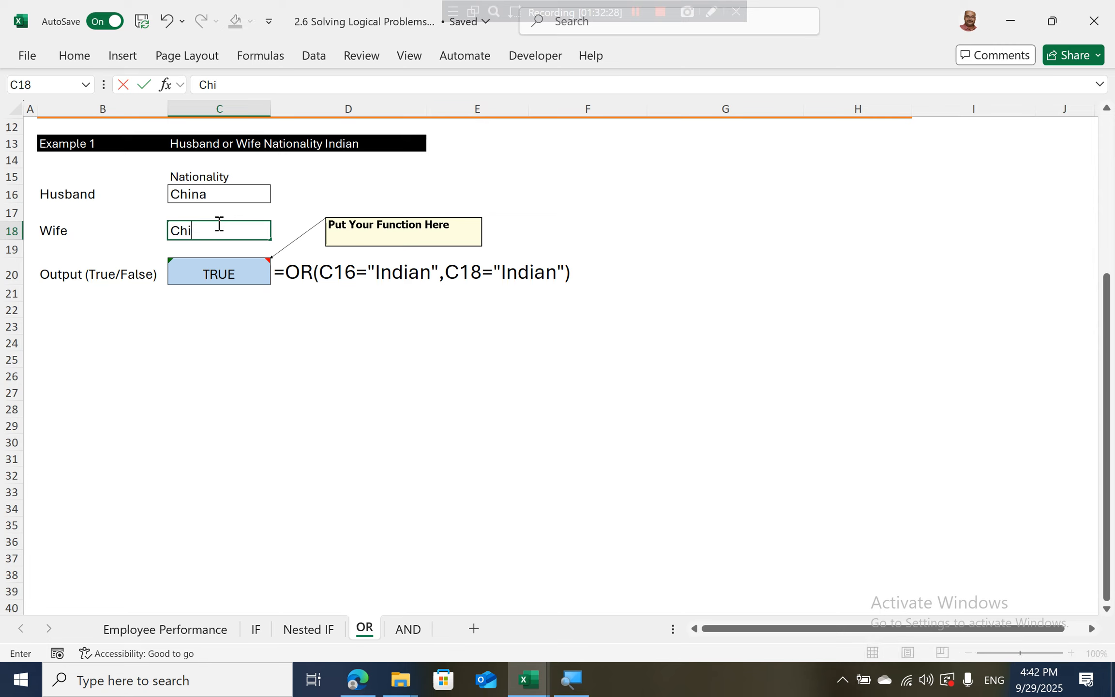
{"action": "key", "text": "BackSpace"}
{"action": "key", "text": "BackSpace"}
{"action": "type", "text": "a"}
{"action": "key", "text": "Up"}
Set the husband's nationality in C16 to Indian.
{"action": "key", "text": "Up"}
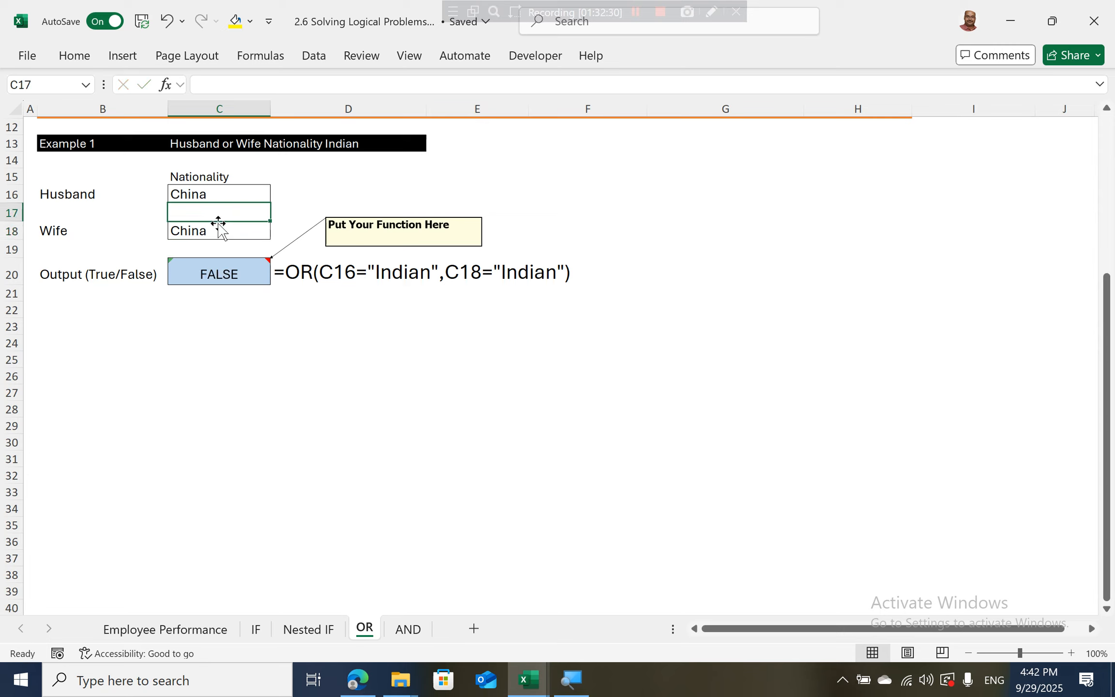
{"action": "type", "text": "Indian"}
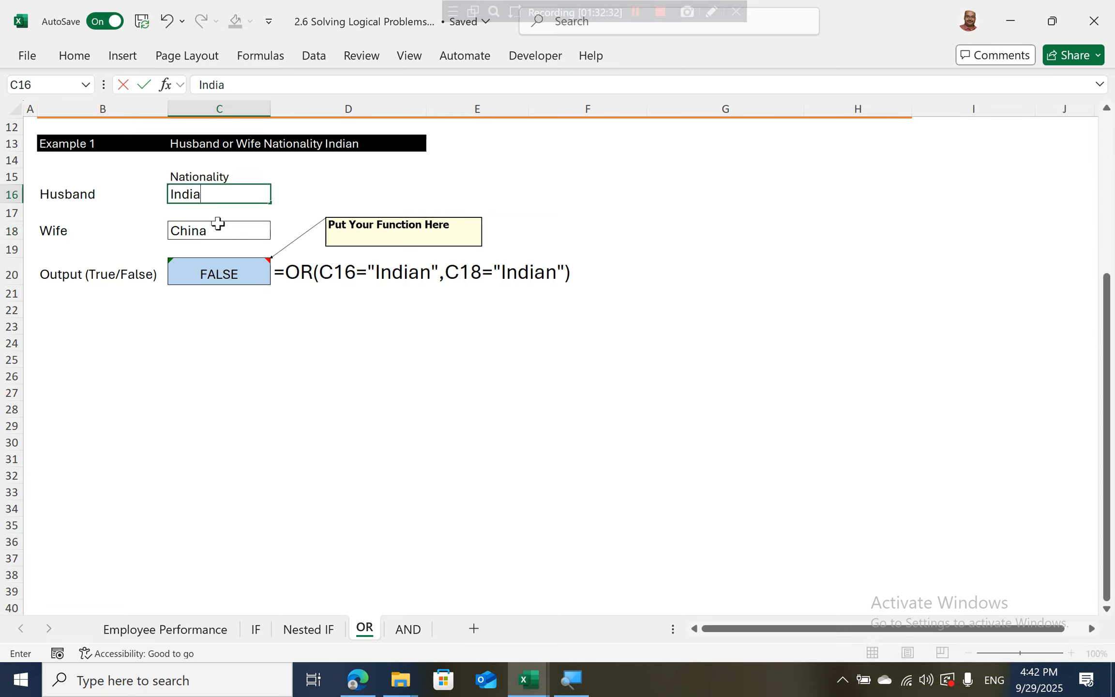
{"action": "key", "text": "Return"}
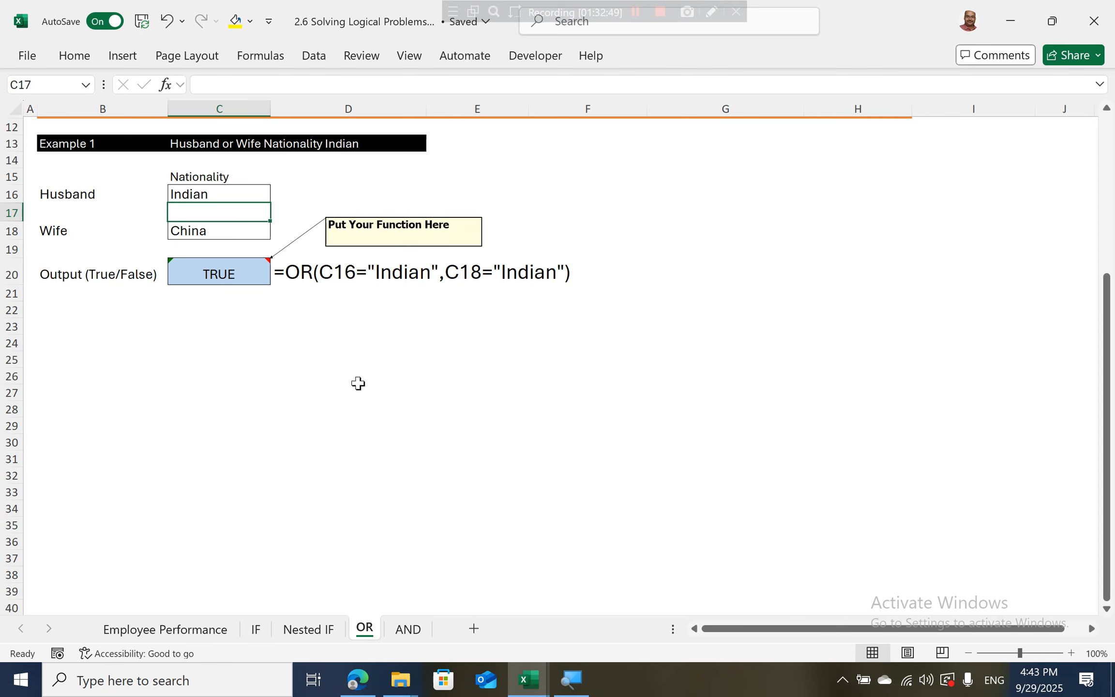
Switch to the AND sheet and review the function's description, syntax and Example 1 layout.
{"action": "left_click", "coordinate": [410, 631]}
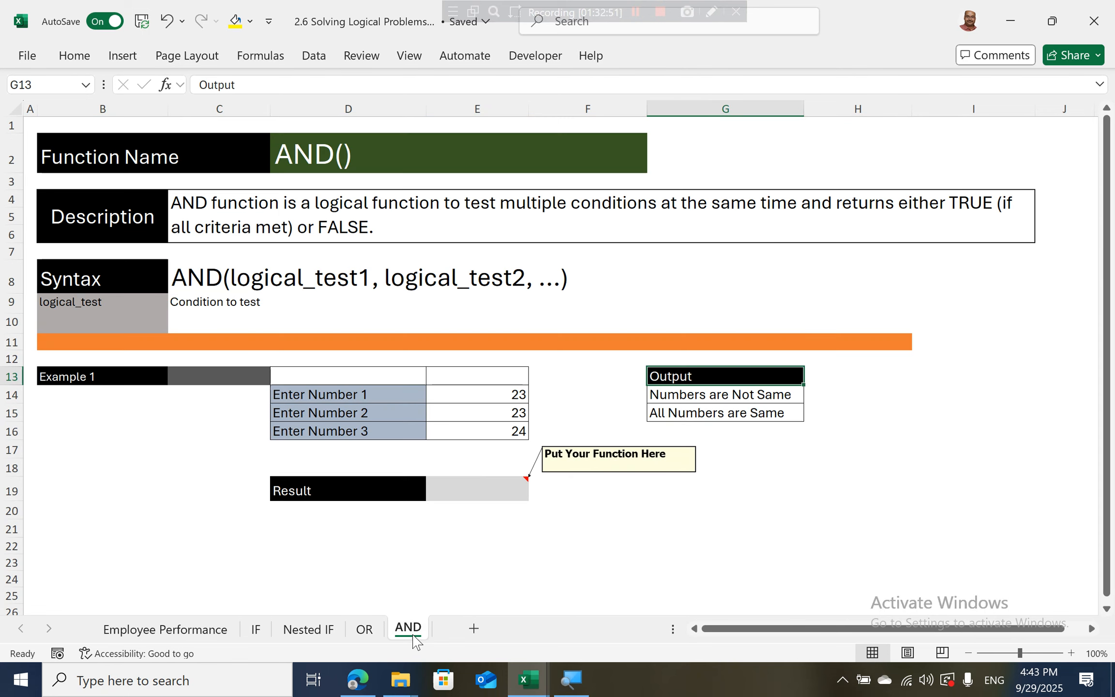
{"action": "left_click", "coordinate": [364, 631]}
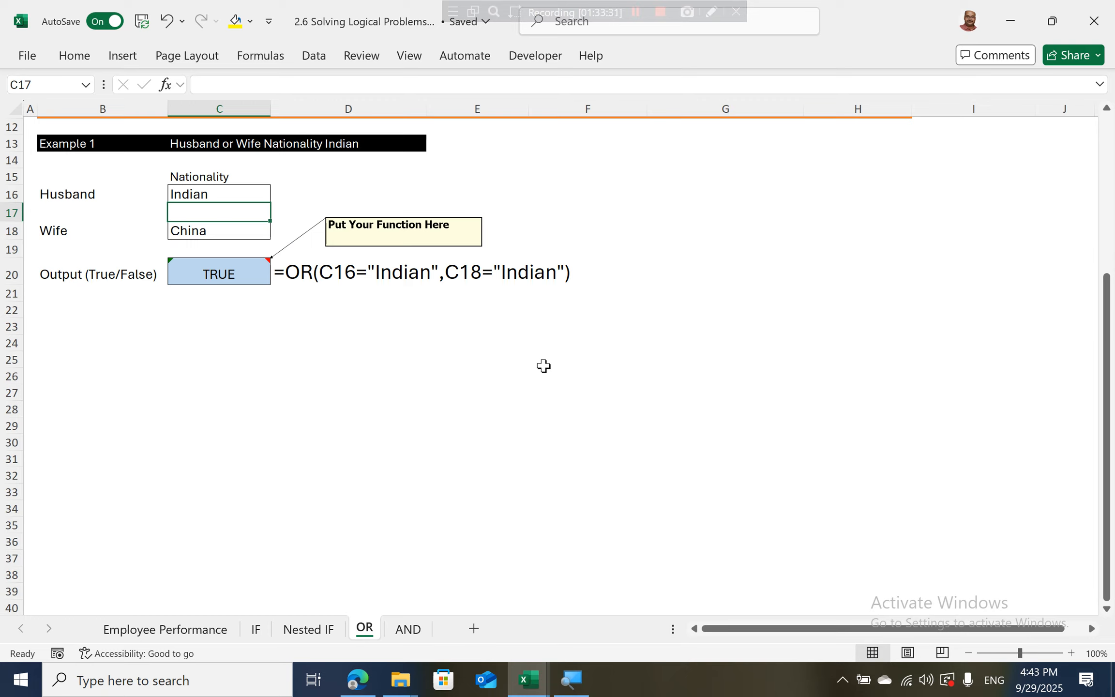
{"action": "left_click", "coordinate": [407, 630]}
{"action": "left_click_drag", "start_coordinate": [1108, 183], "coordinate": [1109, 191]}
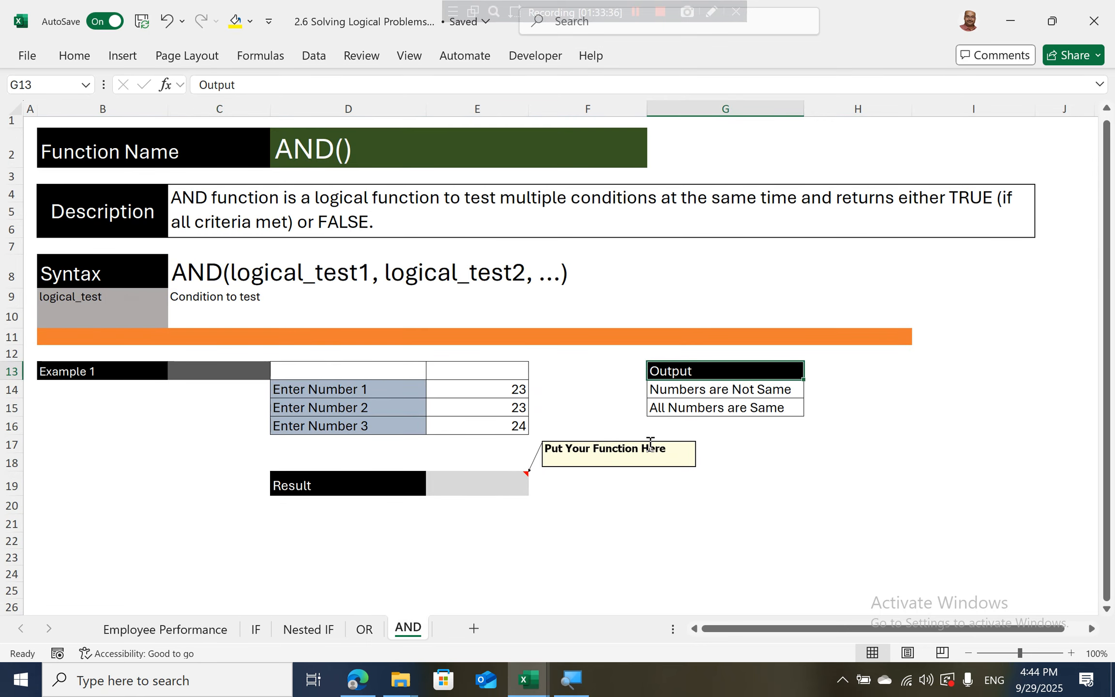
{"action": "left_click", "coordinate": [1107, 609]}
{"action": "left_click", "coordinate": [1108, 612]}
{"action": "left_click", "coordinate": [1108, 611]}
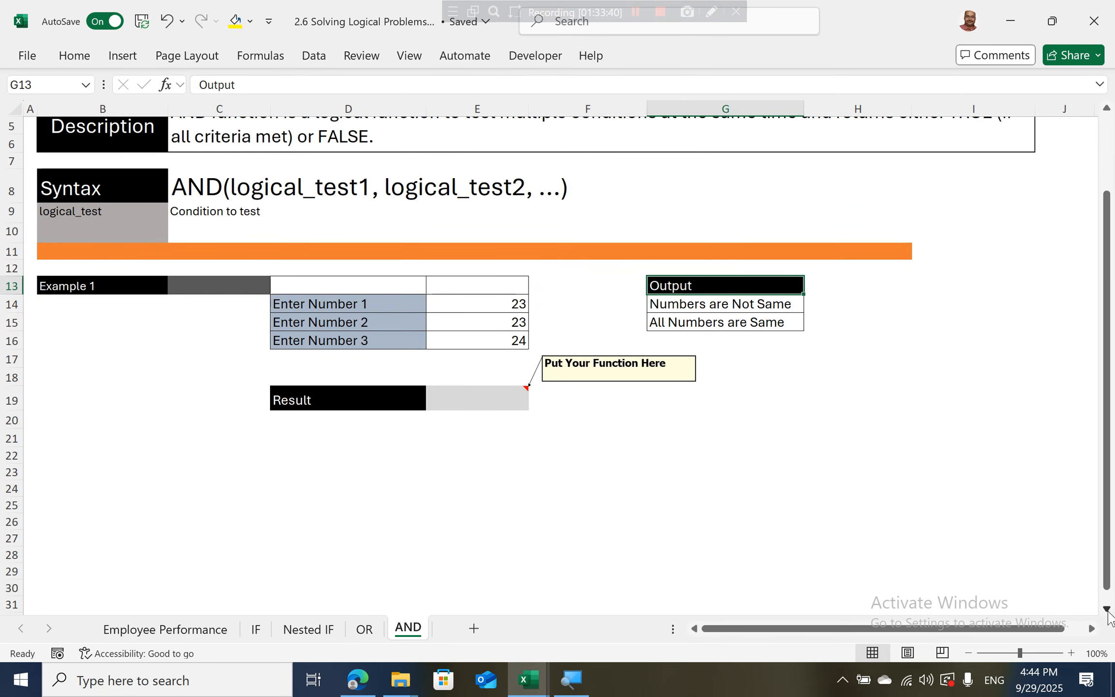
{"action": "left_click", "coordinate": [1108, 611]}
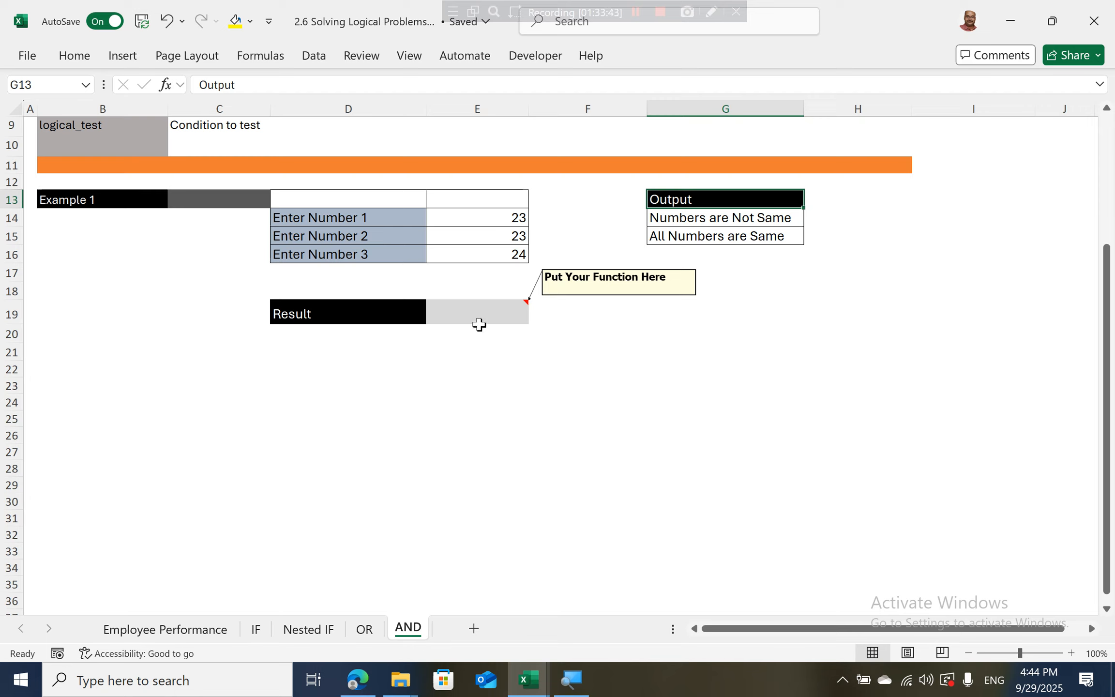
{"action": "left_click", "coordinate": [493, 315]}
{"action": "type", "text": "="}
{"action": "key", "text": "Up"}
{"action": "key", "text": "Up"}
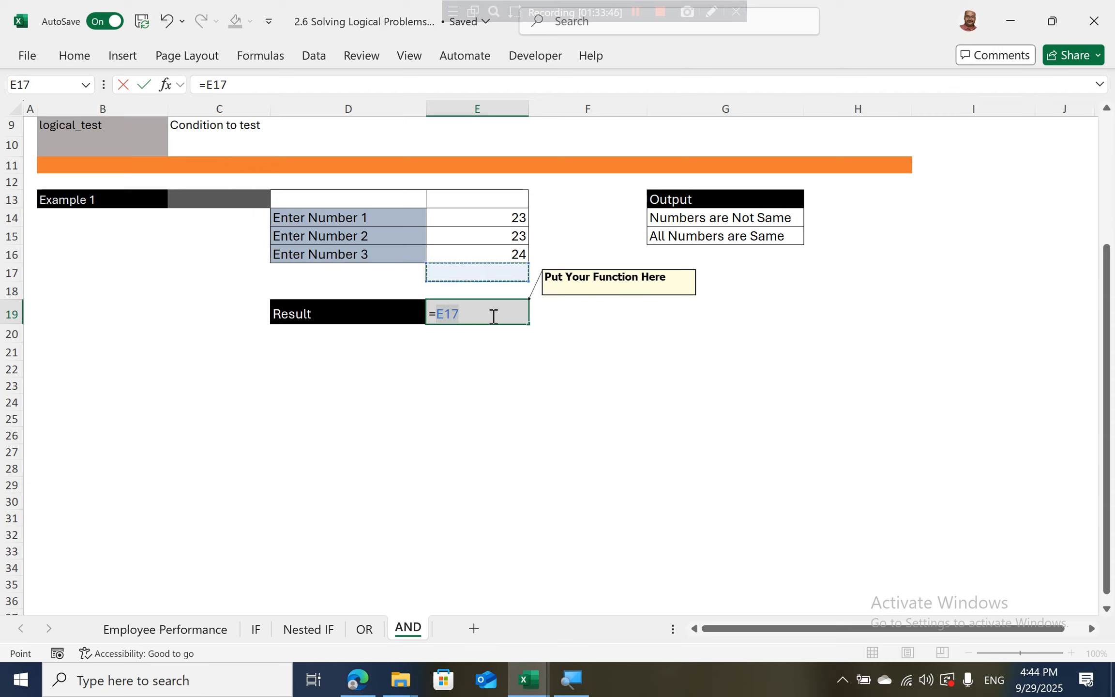
{"action": "key", "text": "Up"}
{"action": "key", "text": "Up"}
{"action": "key", "text": "Up"}
{"action": "type", "text": "="}
{"action": "key", "text": "Up"}
{"action": "key", "text": "Up"}
{"action": "key", "text": "Up"}
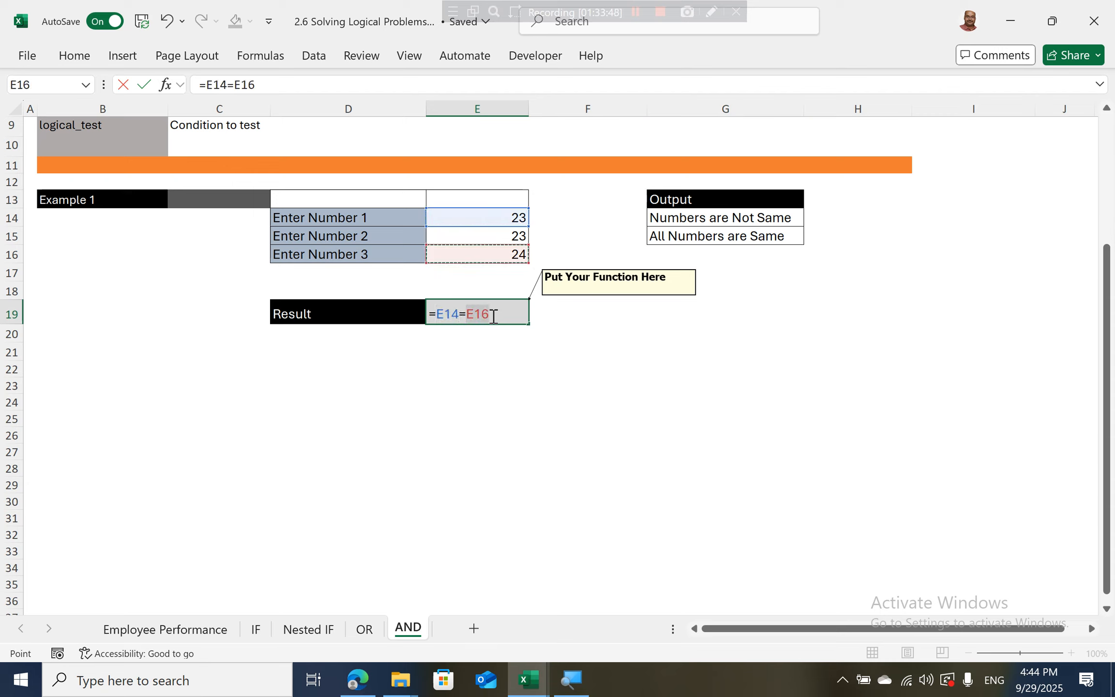
{"action": "key", "text": "Up"}
{"action": "type", "text": "="}
{"action": "key", "text": "Up"}
{"action": "key", "text": "Up"}
{"action": "key", "text": "Up"}
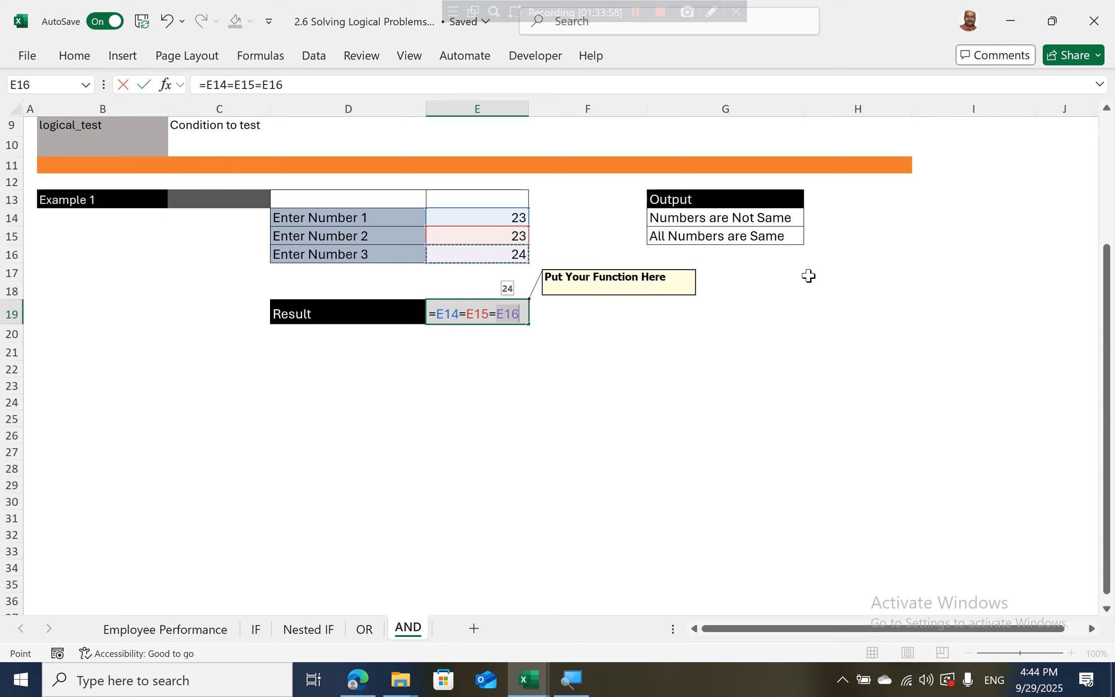
{"action": "key", "text": "BackSpace"}
{"action": "key", "text": "BackSpace"}
{"action": "key", "text": "BackSpace"}
{"action": "key", "text": "BackSpace"}
{"action": "key", "text": "BackSpace"}
{"action": "key", "text": "BackSpace"}
{"action": "key", "text": "BackSpace"}
{"action": "key", "text": "BackSpace"}
{"action": "key", "text": "BackSpace"}
{"action": "key", "text": "BackSpace"}
{"action": "key", "text": "BackSpace"}
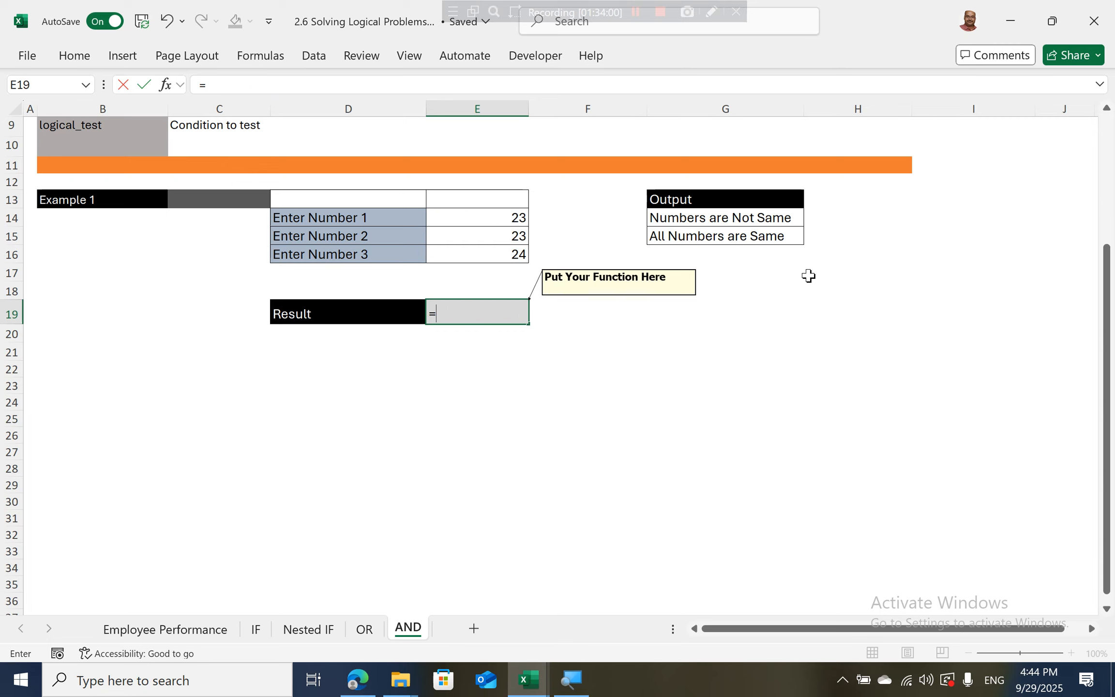
Enter the formula =AND(E14=E15,E15=E16) in the Example 1 result cell E19.
{"action": "type", "text": "and"}
{"action": "key", "text": "Tab"}
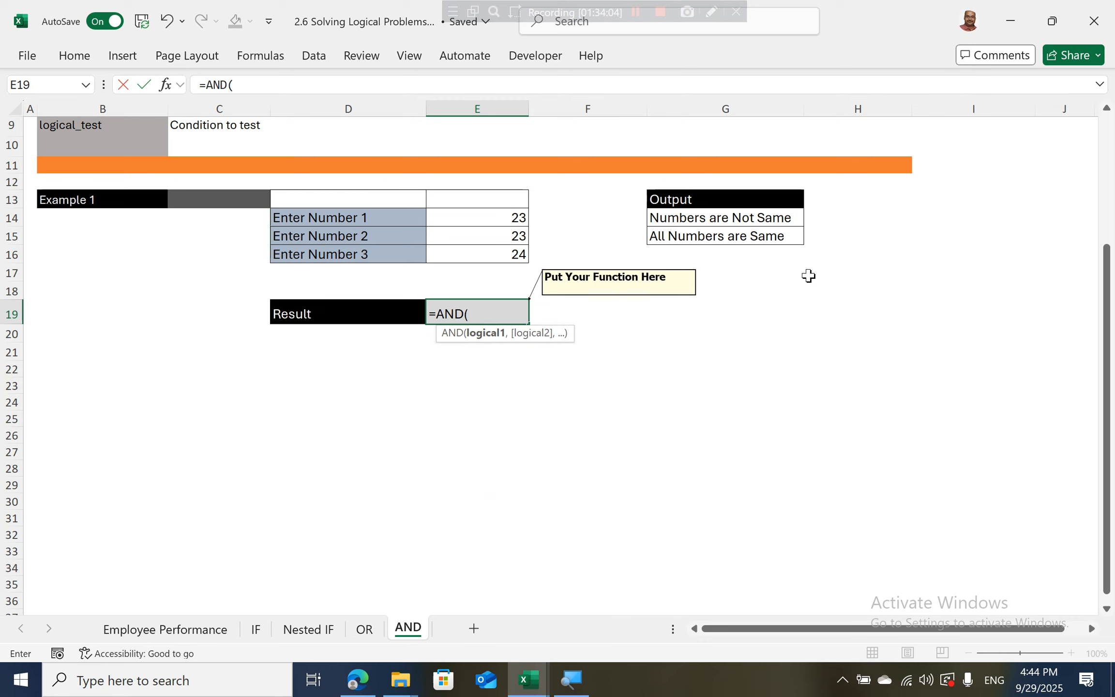
{"action": "left_click", "coordinate": [487, 221]}
{"action": "type", "text": "="}
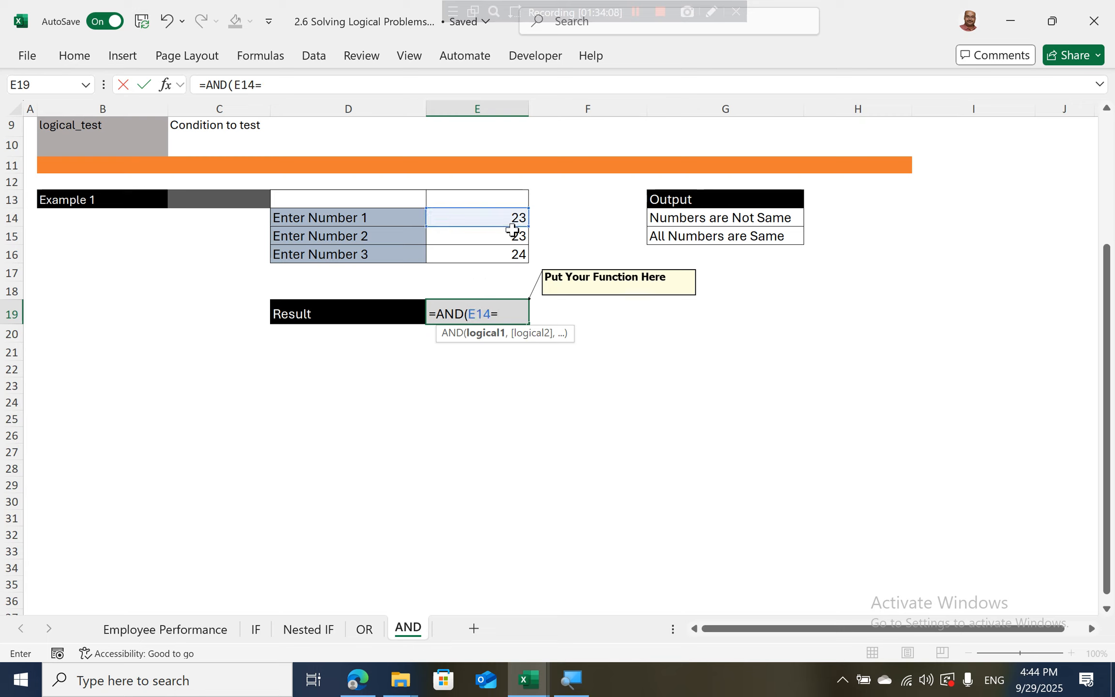
{"action": "left_click", "coordinate": [514, 231]}
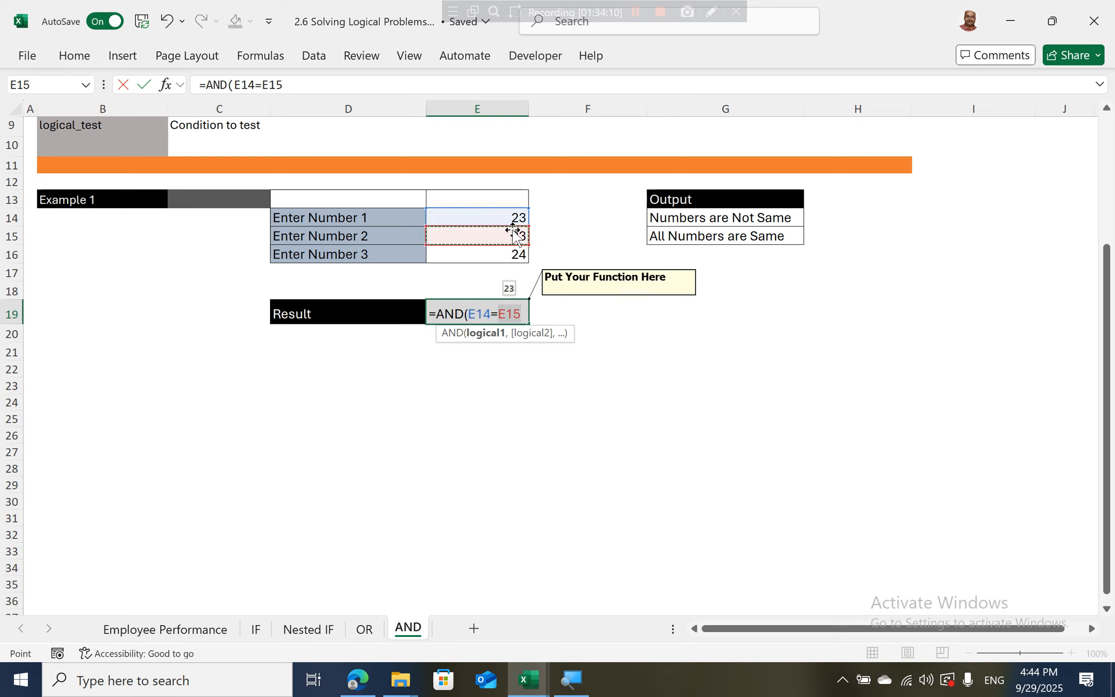
{"action": "type", "text": ","}
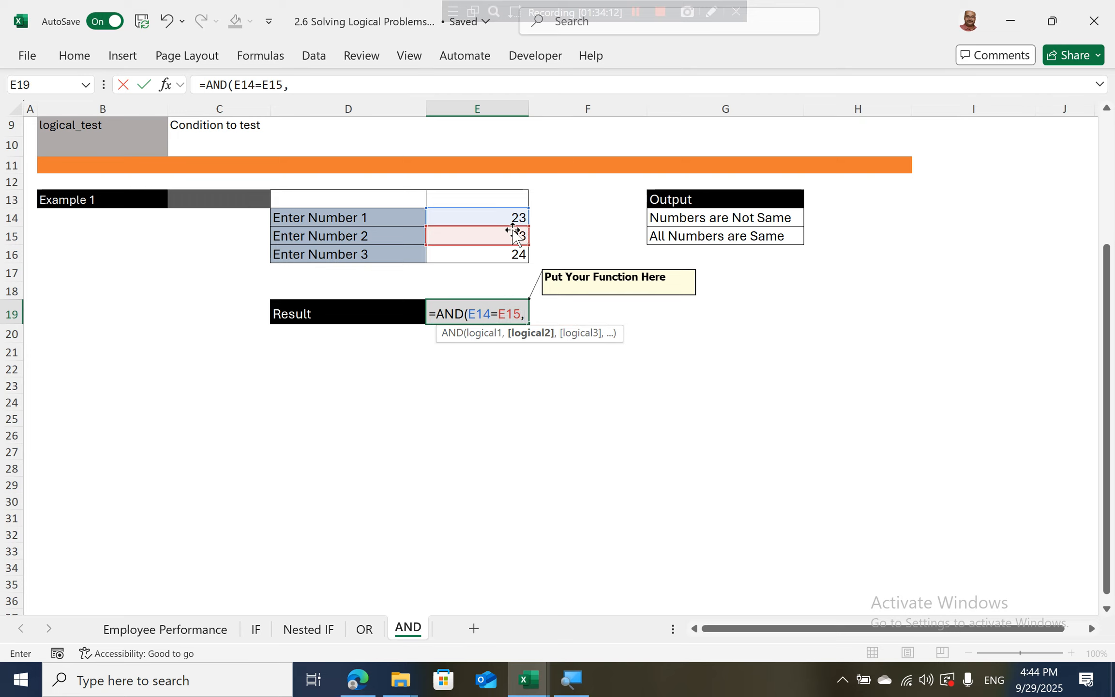
{"action": "left_click", "coordinate": [513, 236]}
{"action": "type", "text": "="}
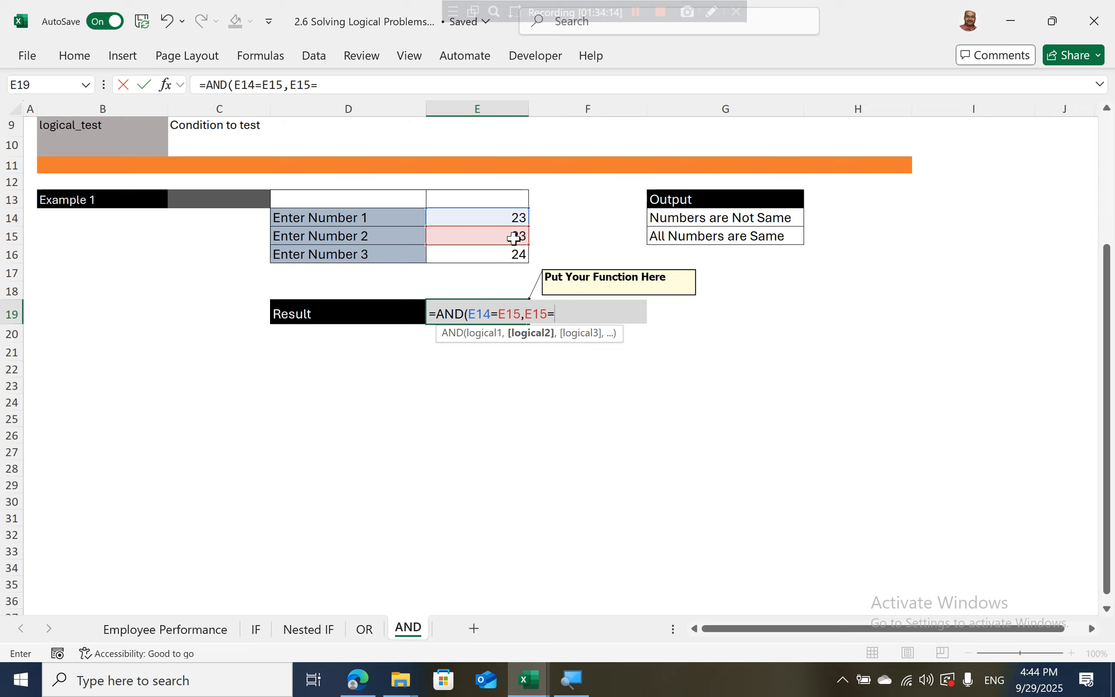
{"action": "left_click", "coordinate": [504, 254]}
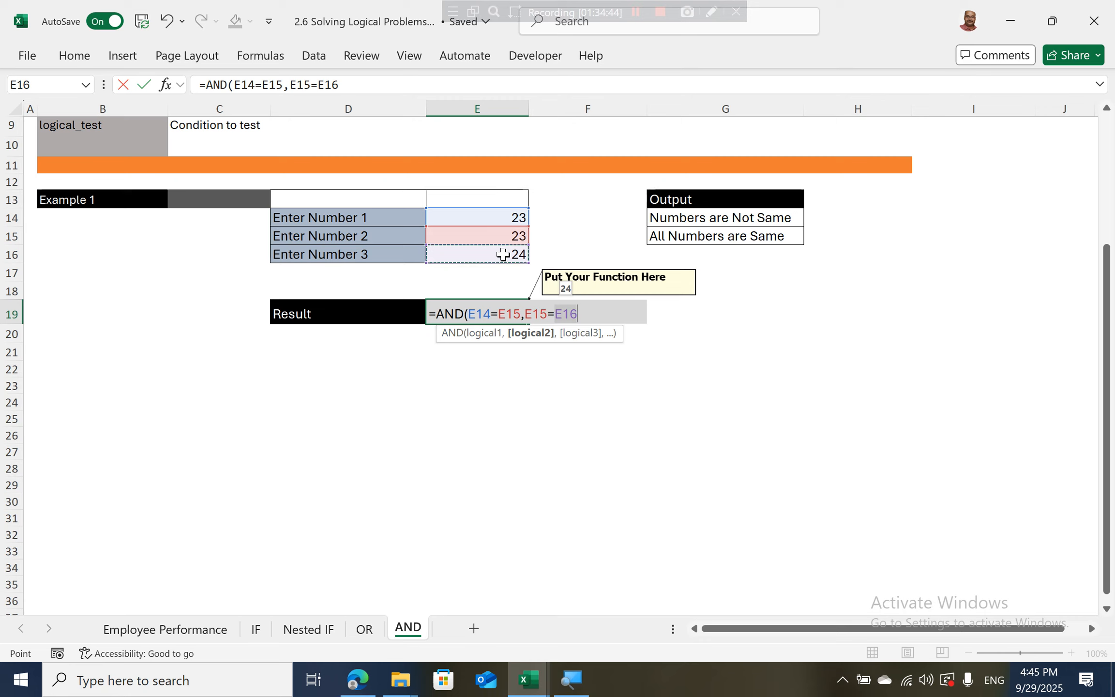
{"action": "type", "text": ")"}
{"action": "key", "text": "Return"}
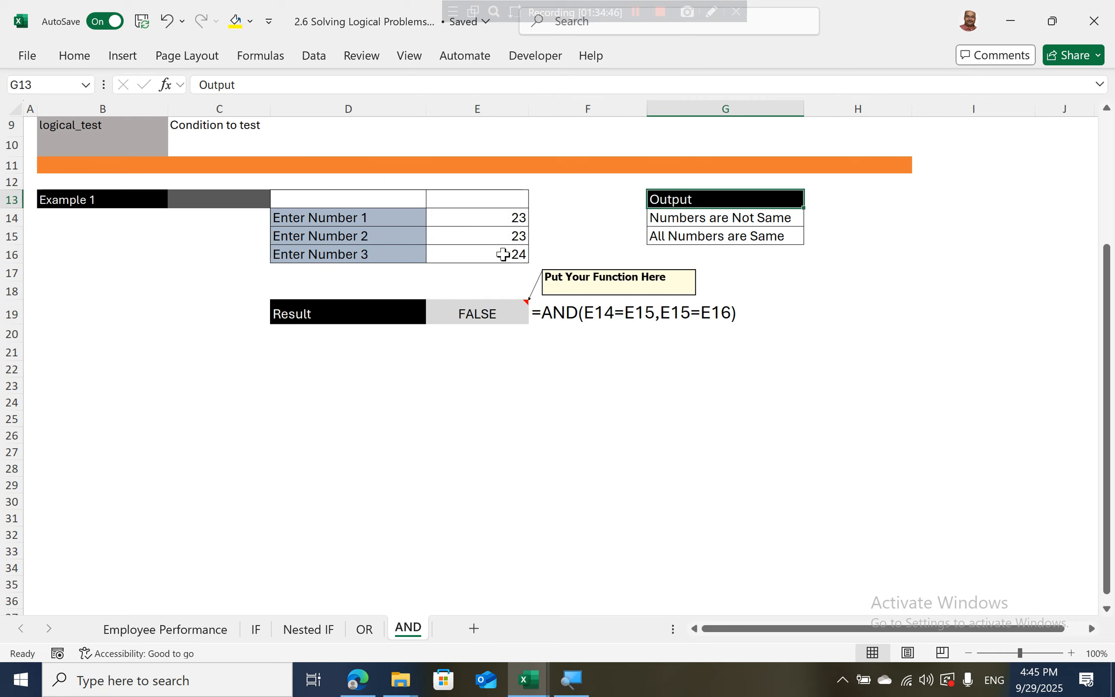
Test the AND formula by setting Number 3 in E16 to 23, and undo that entry.
{"action": "left_click", "coordinate": [485, 254]}
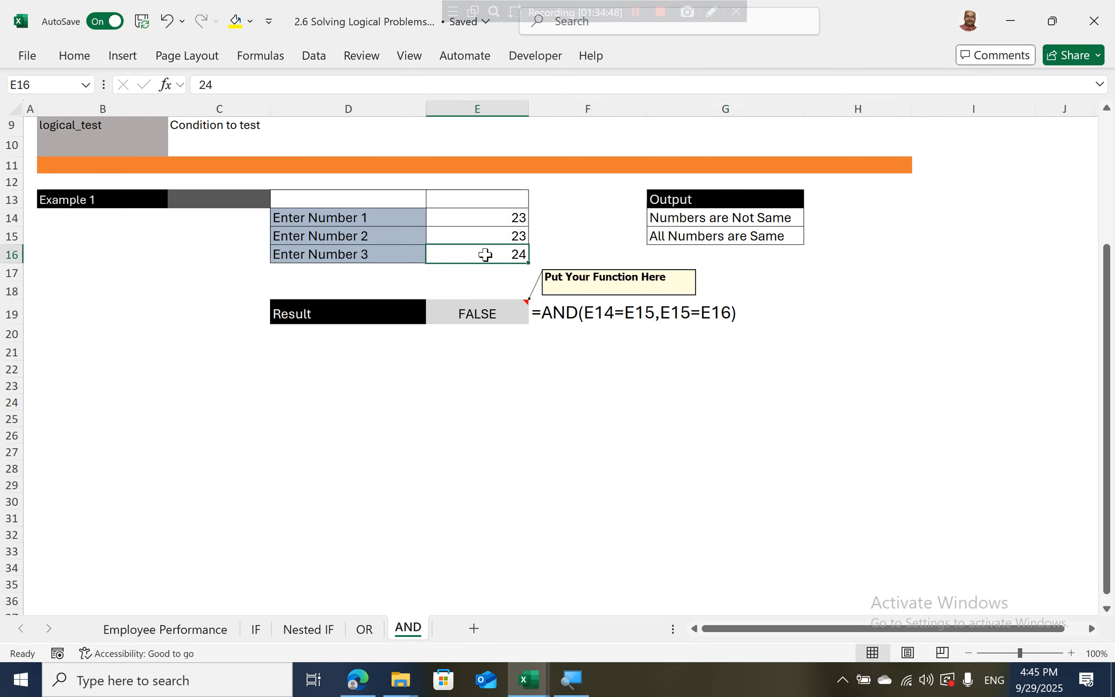
{"action": "type", "text": "23"}
{"action": "key", "text": "Return"}
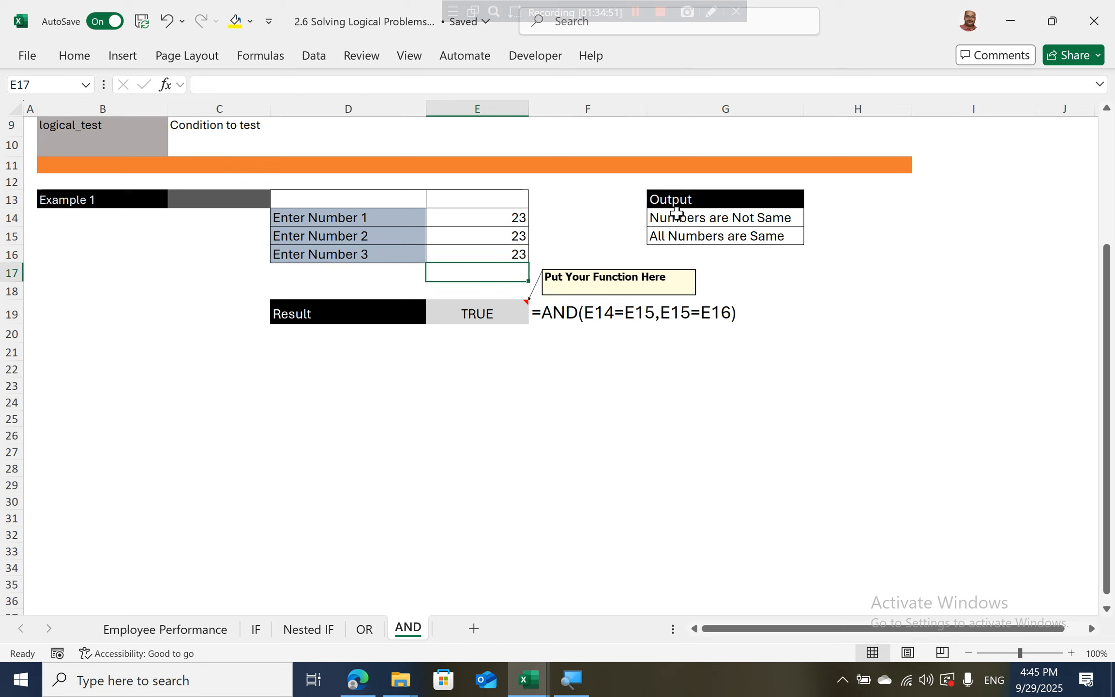
{"action": "key", "text": "ctrl+z"}
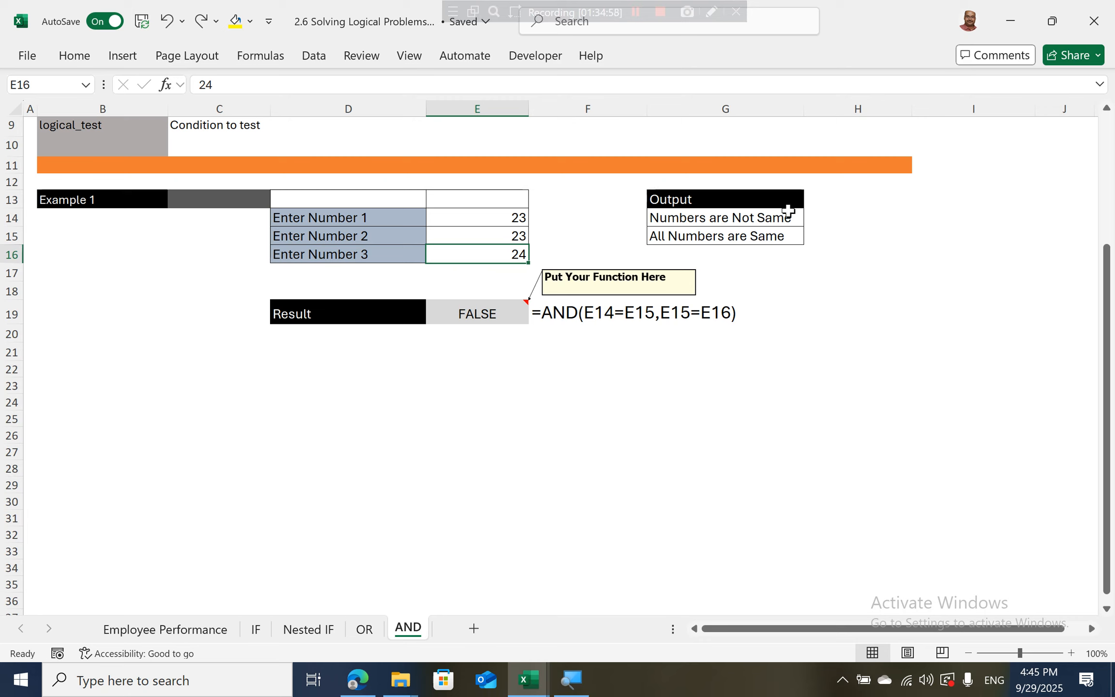
Try to add an IF function around the AND test in E19.
{"action": "double_click", "coordinate": [460, 313]}
{"action": "key", "text": "Left"}
{"action": "key", "text": "Left"}
{"action": "key", "text": "Left"}
{"action": "key", "text": "Left"}
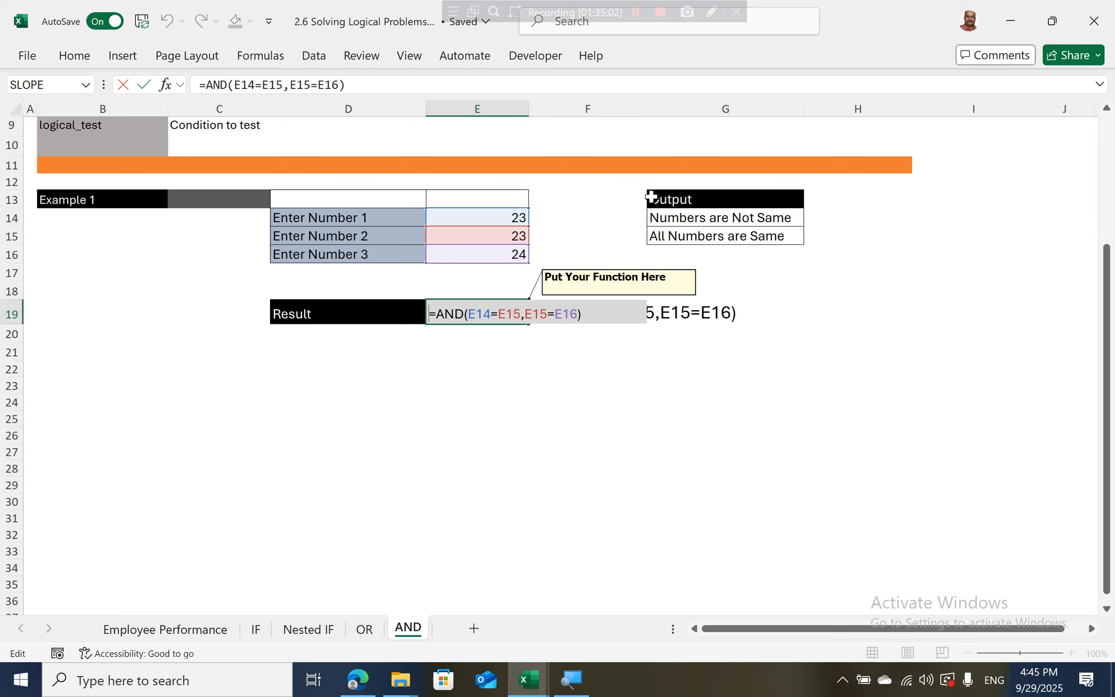
{"action": "key", "text": "Right"}
{"action": "key", "text": "Right"}
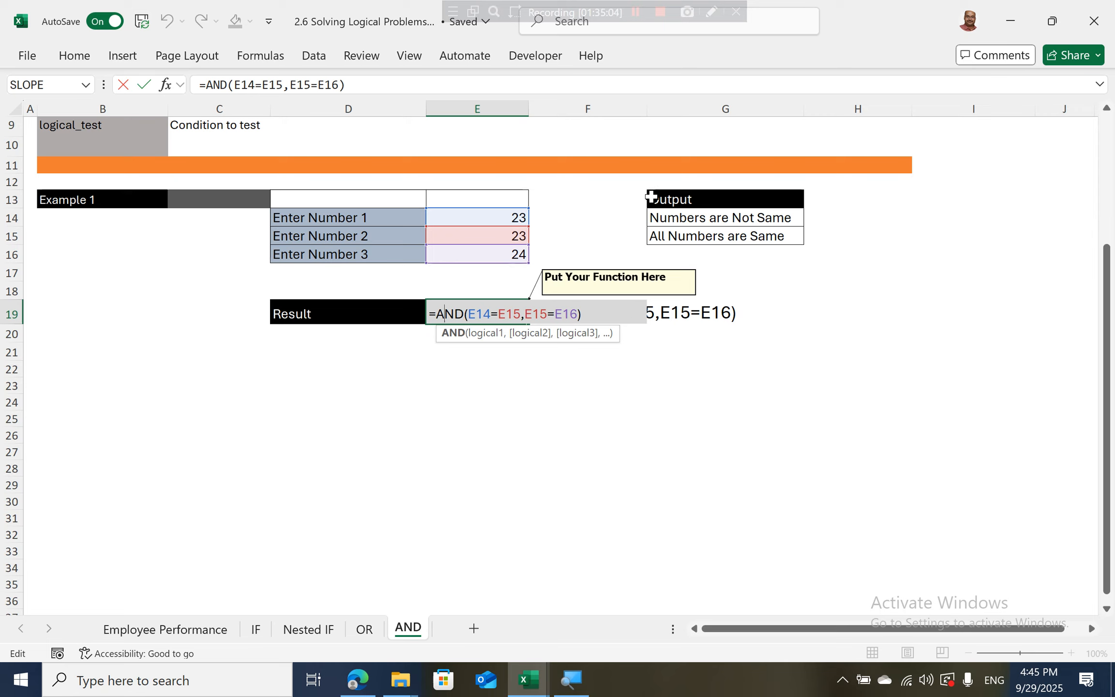
{"action": "type", "text": "if"}
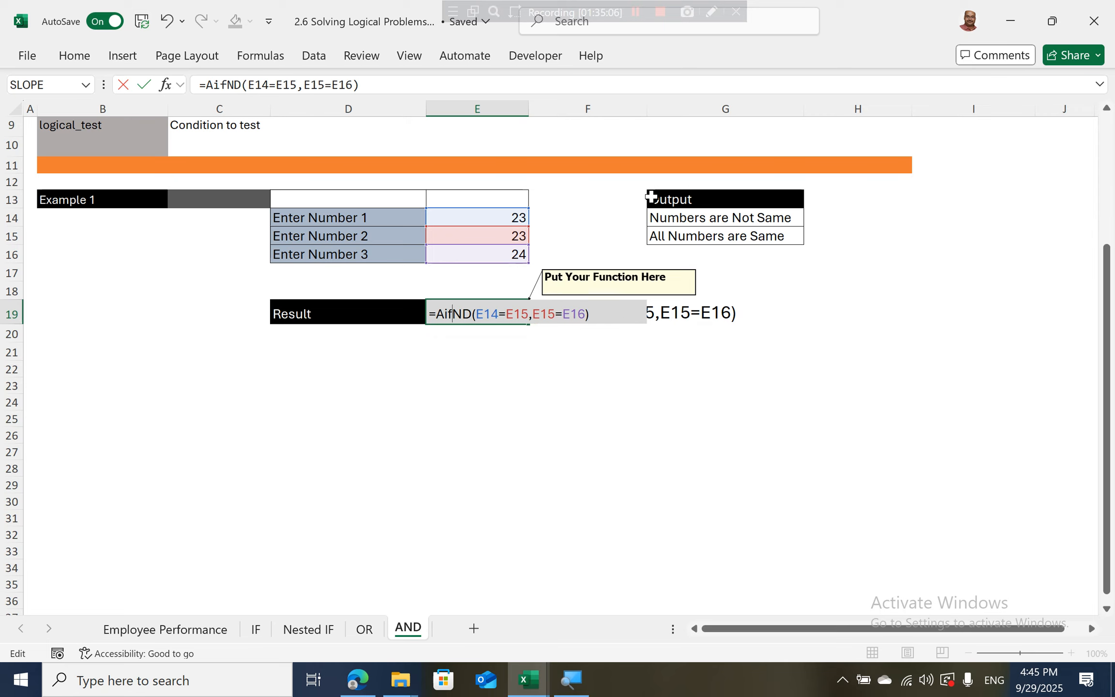
{"action": "key", "text": "Return"}
Correct the start of the E19 formula to =IF(AND(E14=E15,E15=E16) so the AND test becomes IF's logical test.
{"action": "left_click", "coordinate": [458, 316]}
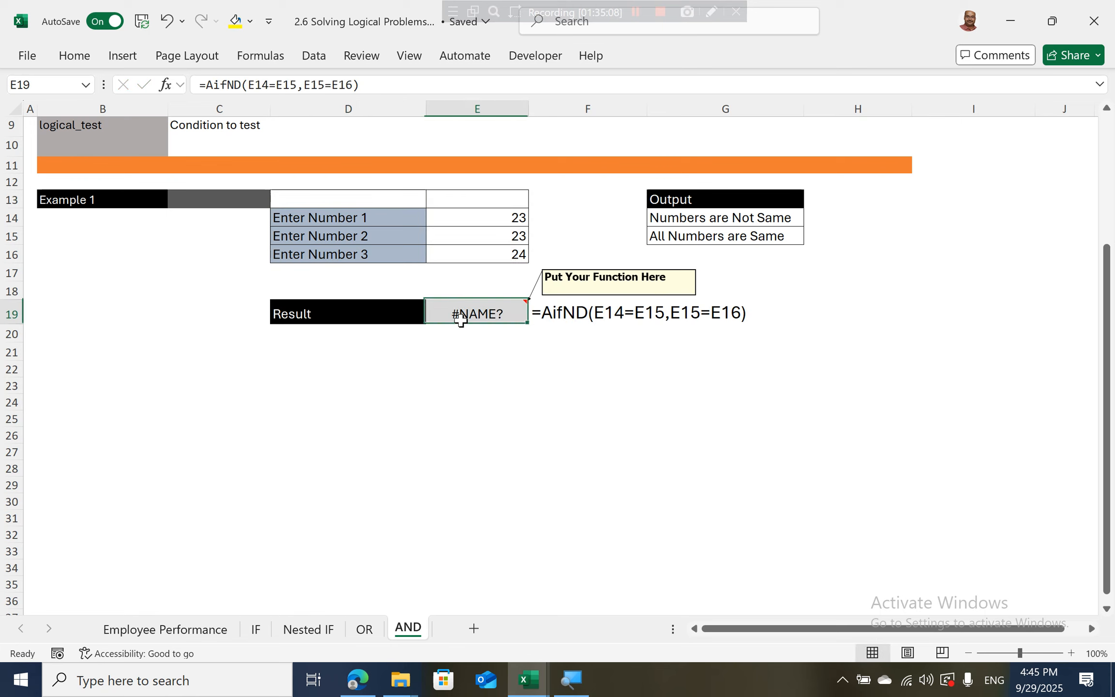
{"action": "double_click", "coordinate": [455, 316]}
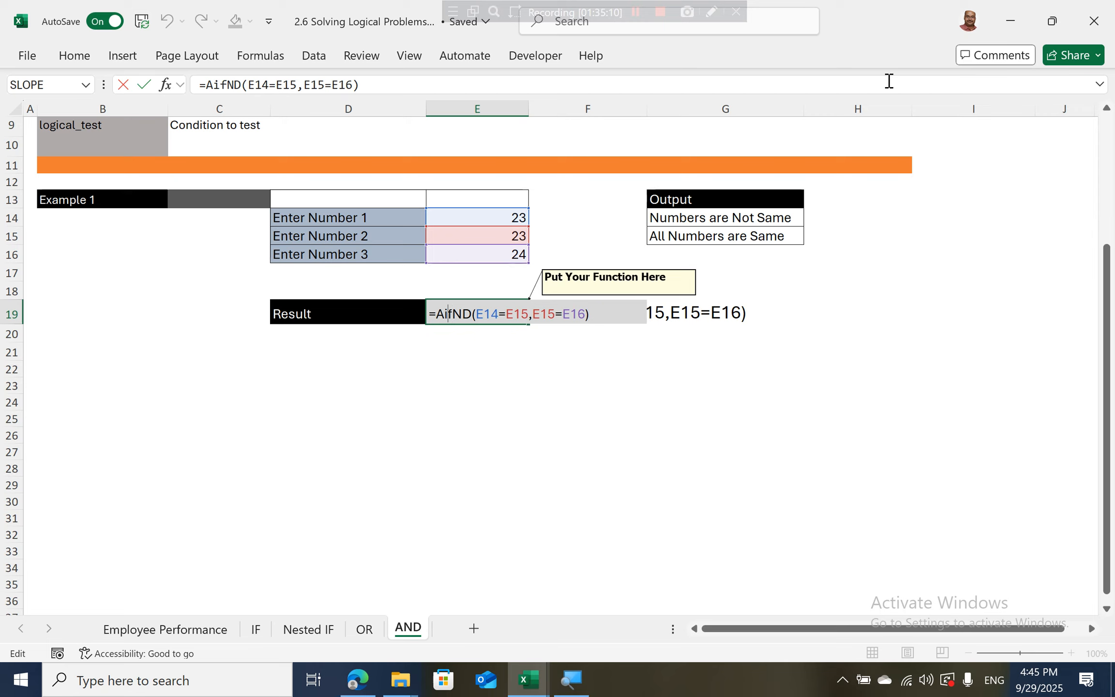
{"action": "key", "text": "BackSpace"}
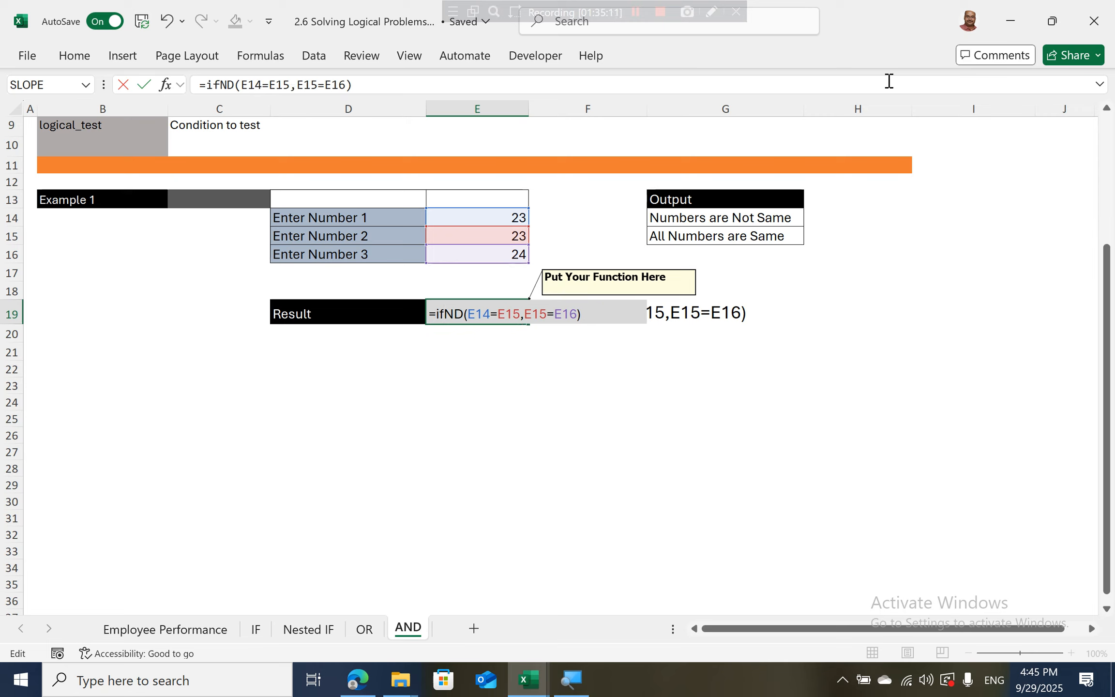
{"action": "key", "text": "BackSpace"}
{"action": "key", "text": "BackSpace"}
{"action": "type", "text": "if("}
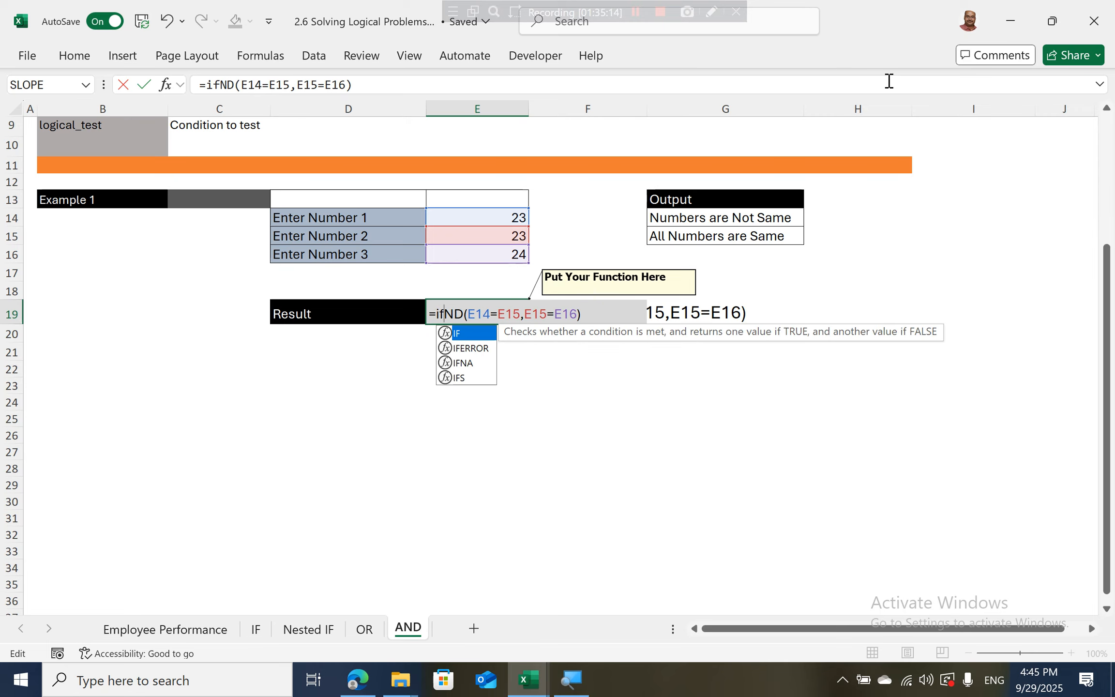
{"action": "type", "text": "a"}
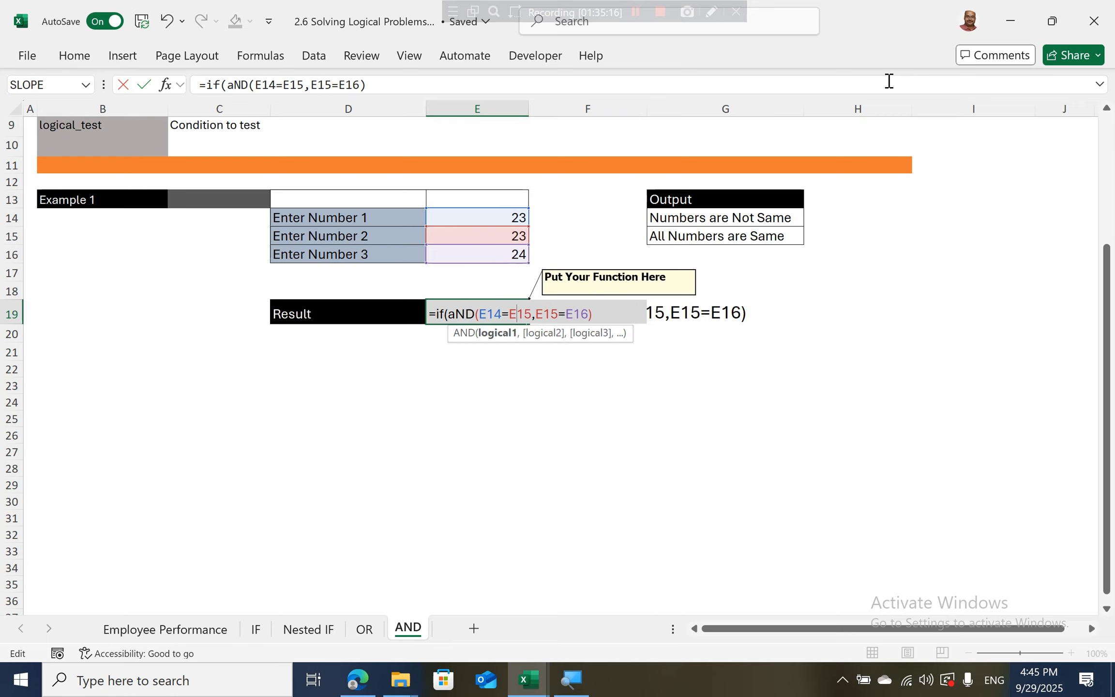
Complete the IF formula in E19 with G15 as the value if true and G14 as the value if false.
{"action": "key", "text": "End"}
{"action": "type", "text": ","}
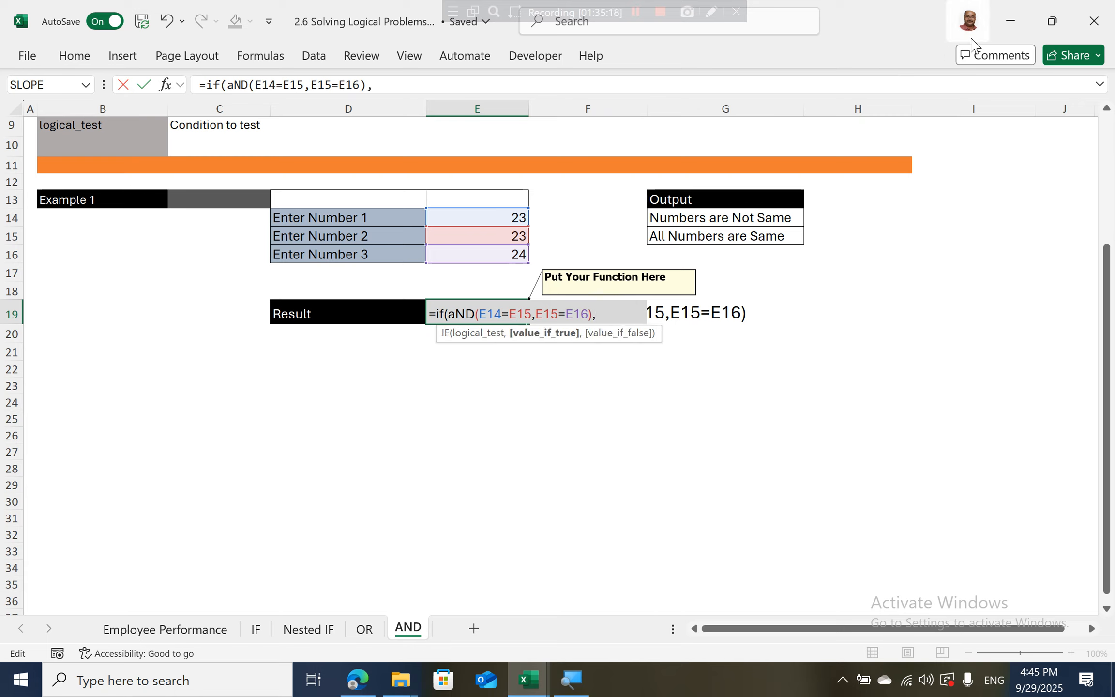
{"action": "left_click", "coordinate": [736, 236]}
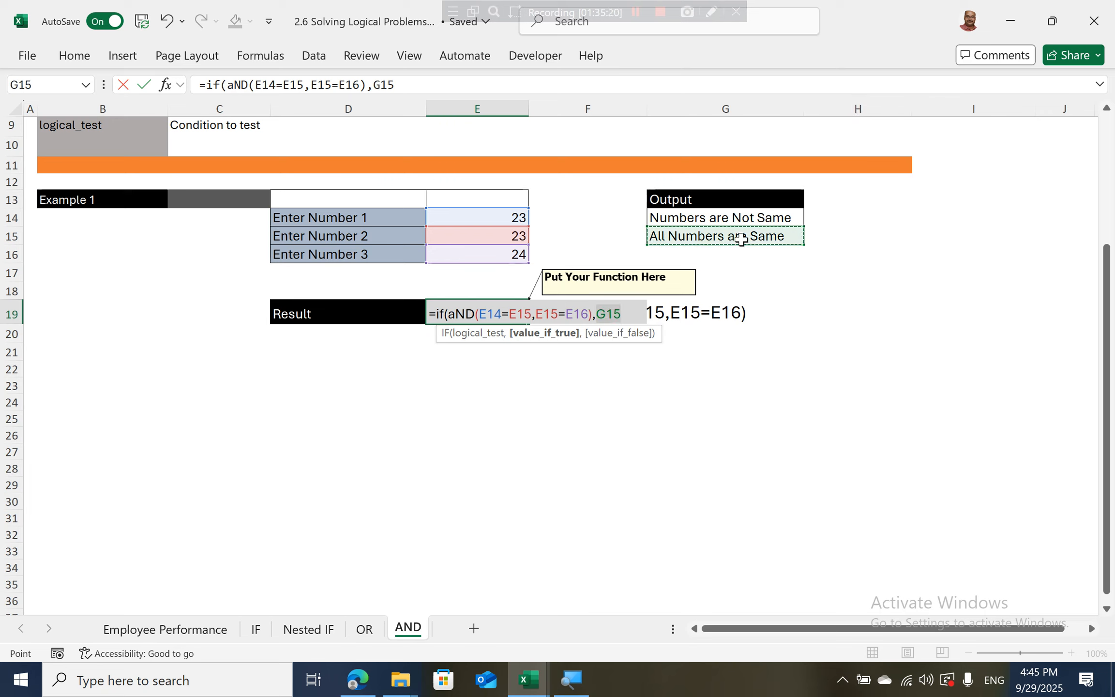
{"action": "type", "text": ","}
{"action": "left_click", "coordinate": [707, 215]}
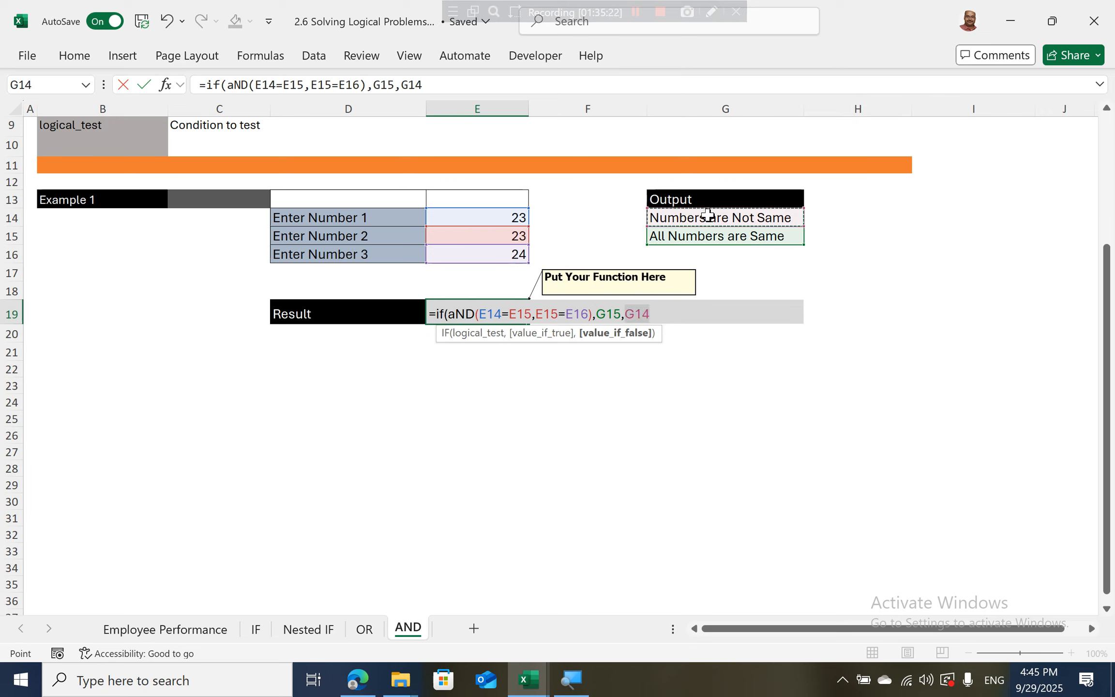
{"action": "type", "text": ")"}
{"action": "left_click", "coordinate": [707, 206]}
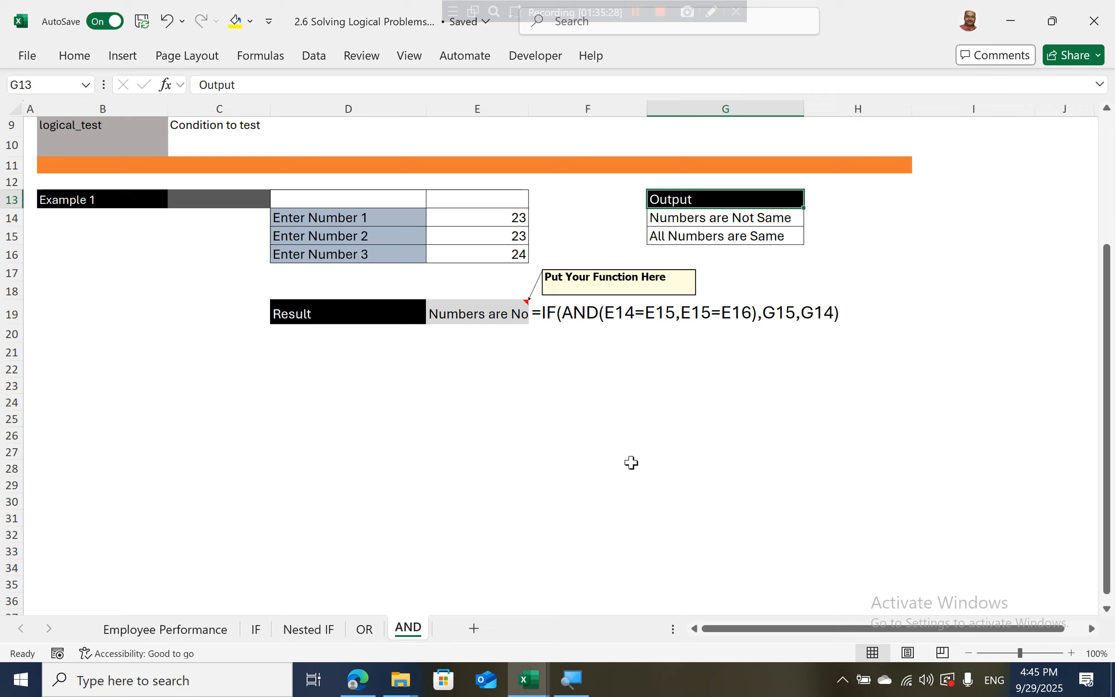
{"action": "double_click", "coordinate": [472, 313]}
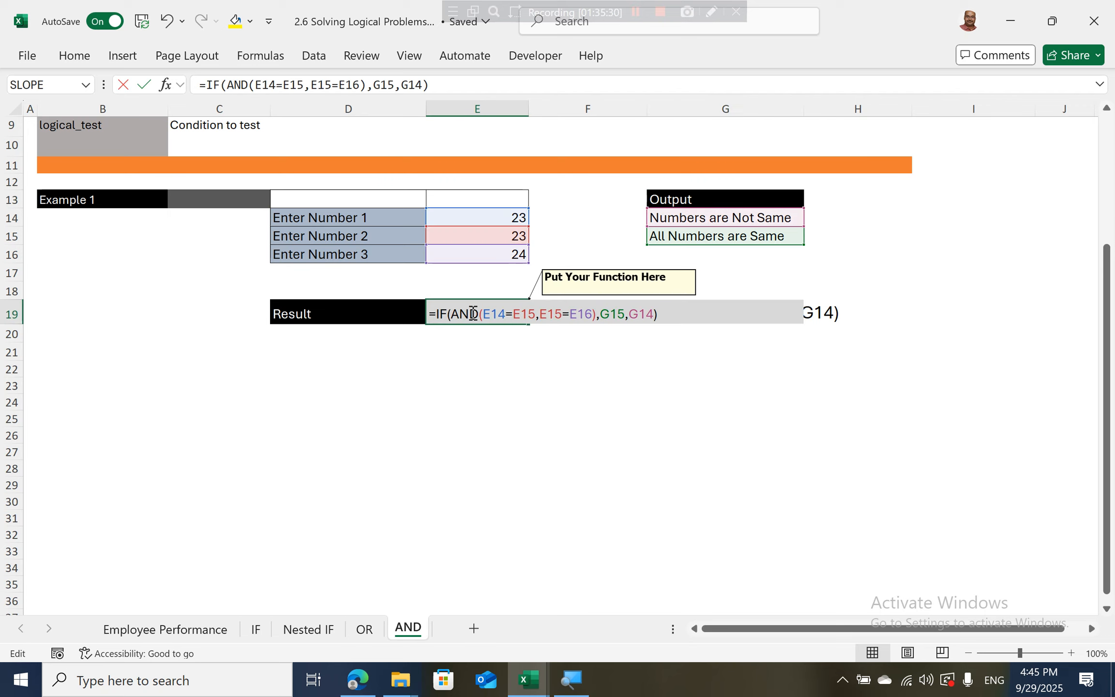
{"action": "left_click", "coordinate": [619, 315]}
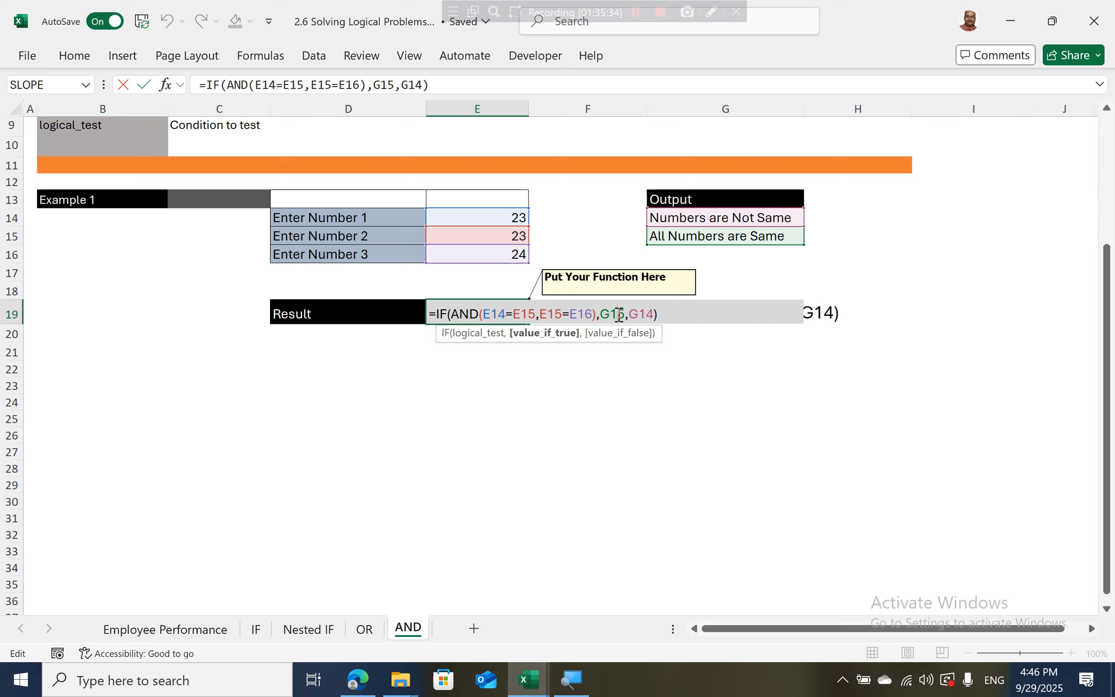
{"action": "key", "text": "F9"}
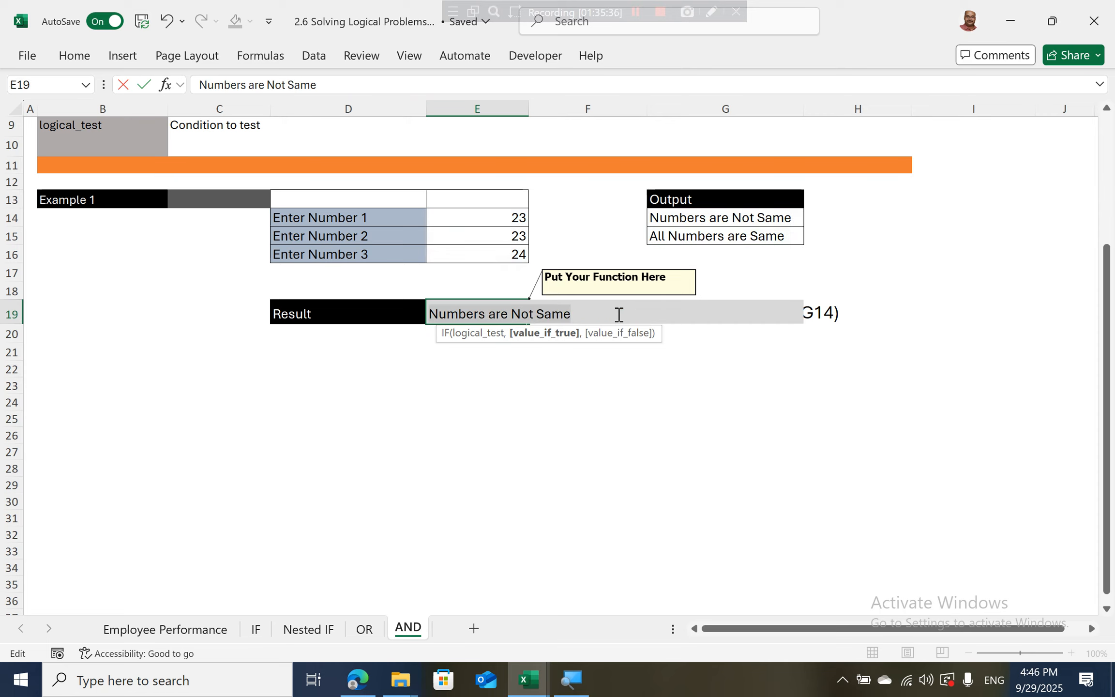
{"action": "type", "text": "z"}
{"action": "key", "text": "Escape"}
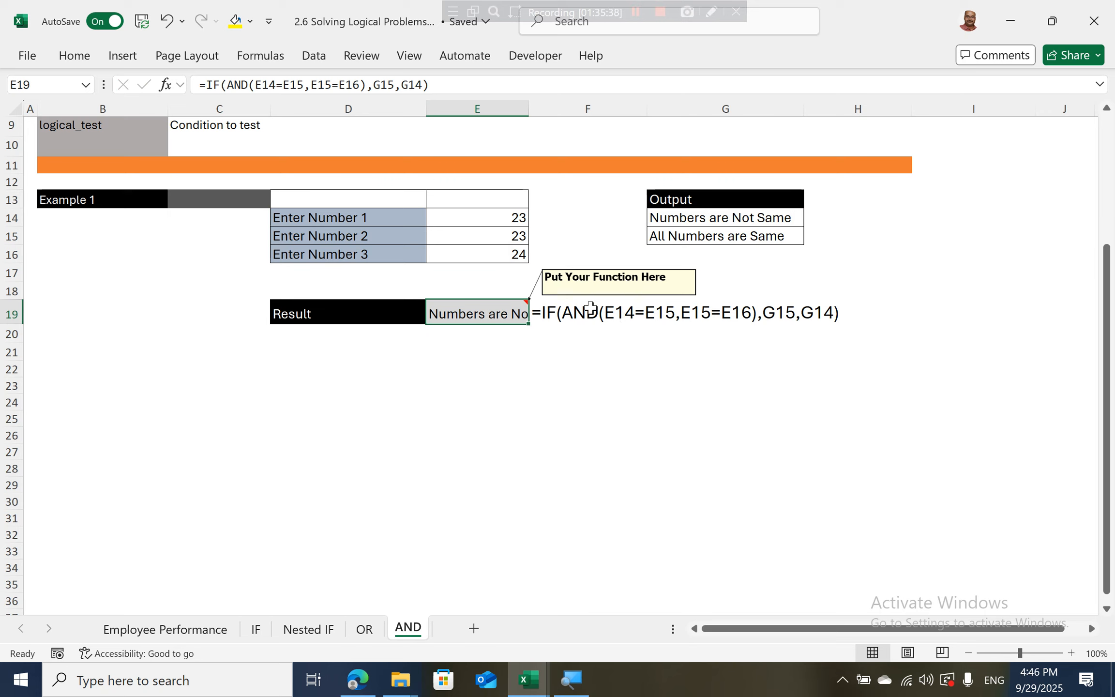
Convert the G15 and G14 references in the E19 formula to the literal texts "All Numbers are Same" and "Numbers are Not Same".
{"action": "double_click", "coordinate": [388, 87]}
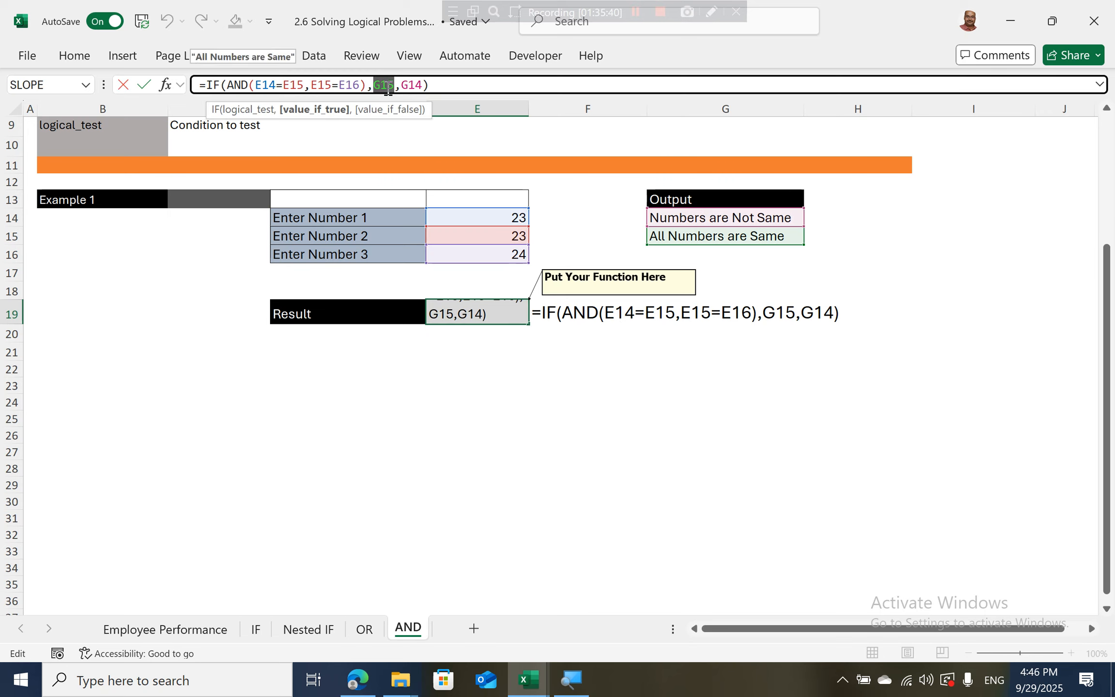
{"action": "key", "text": "F9"}
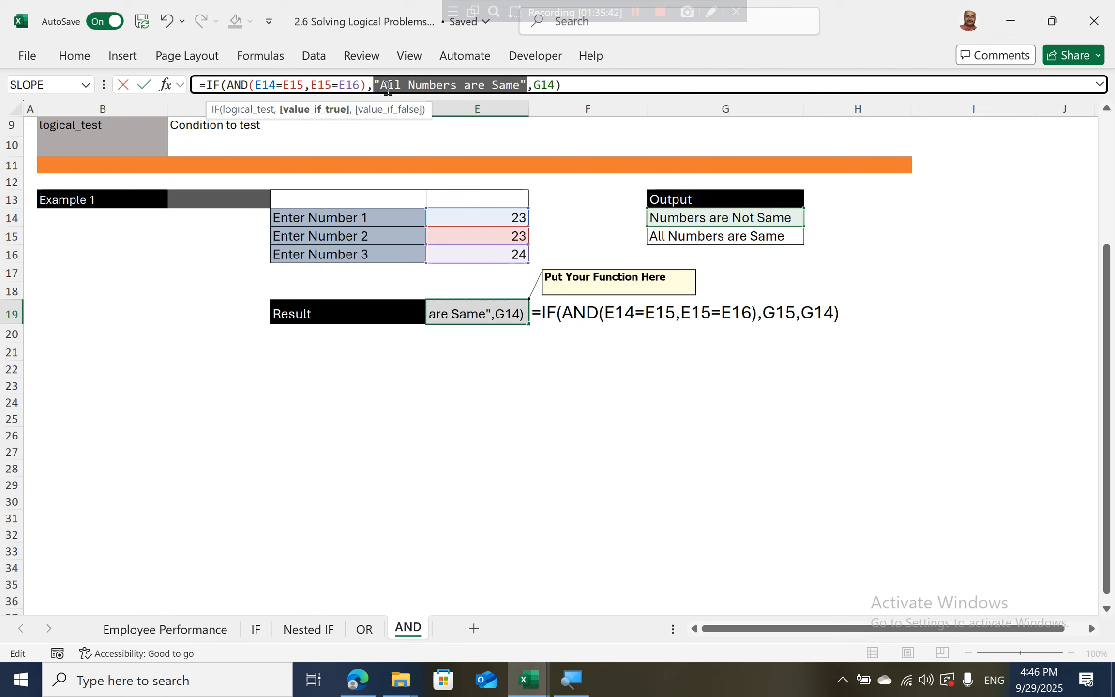
{"action": "double_click", "coordinate": [546, 86]}
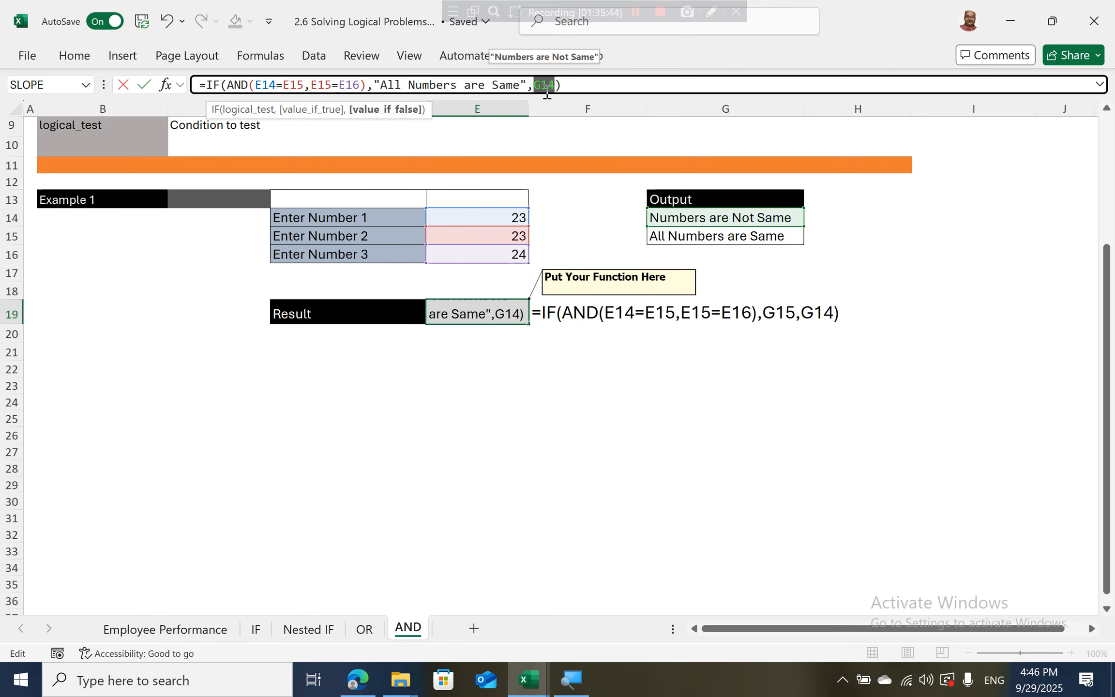
{"action": "key", "text": "F9"}
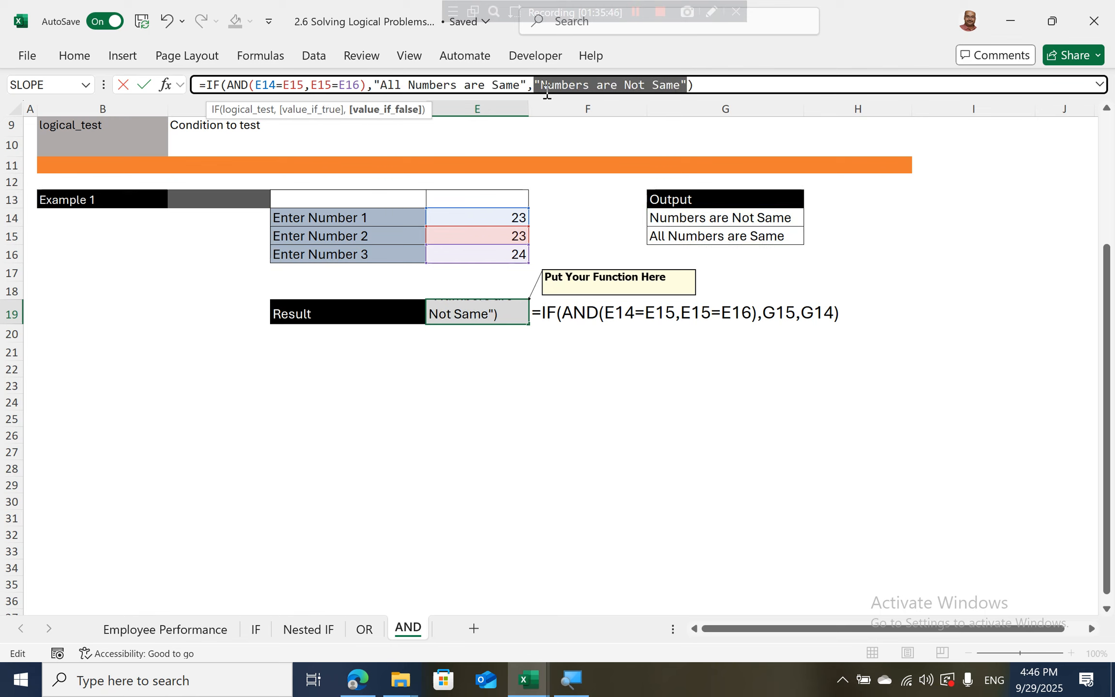
{"action": "key", "text": "Return"}
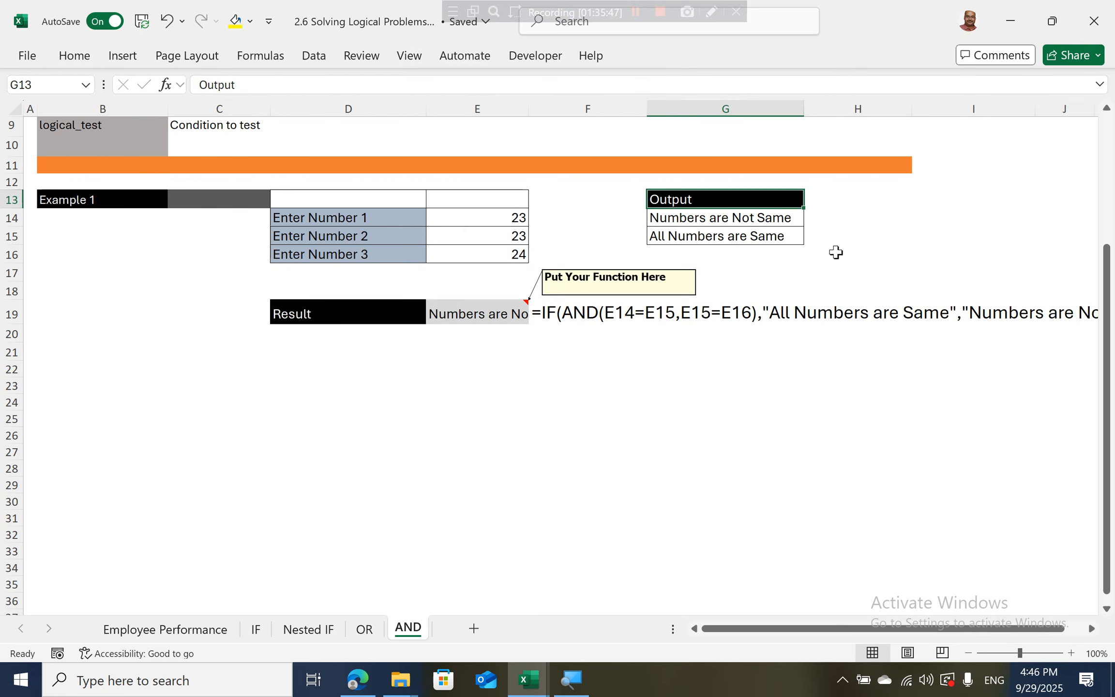
{"action": "left_click", "coordinate": [1092, 629]}
{"action": "left_click", "coordinate": [1091, 628]}
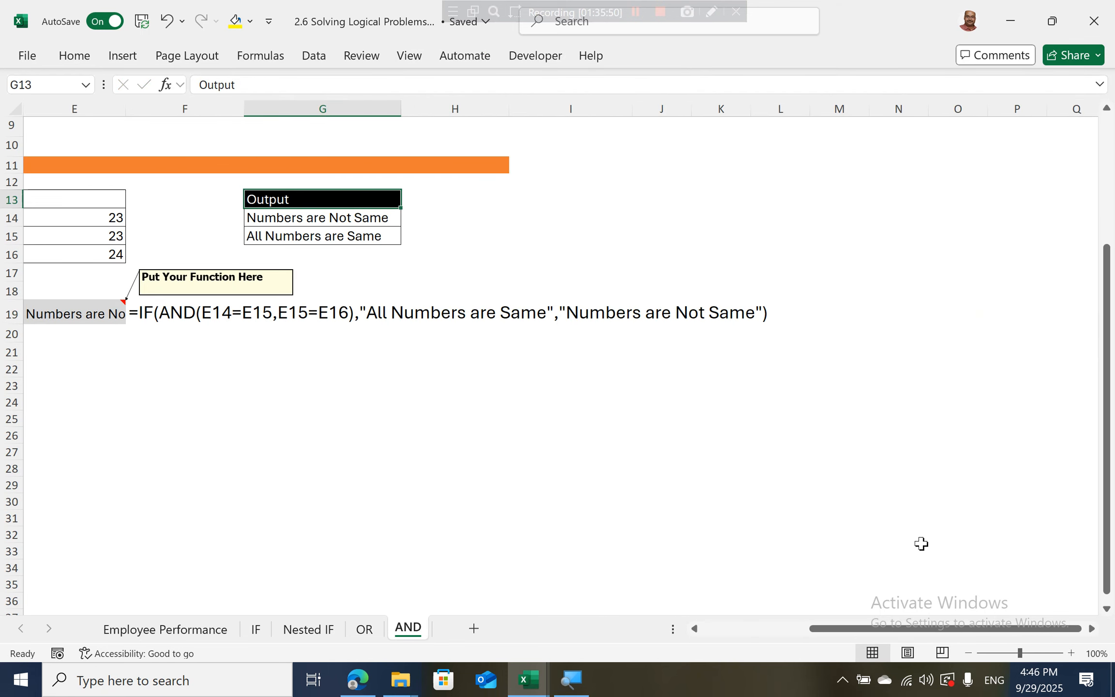
{"action": "left_click_drag", "start_coordinate": [943, 629], "coordinate": [916, 630]}
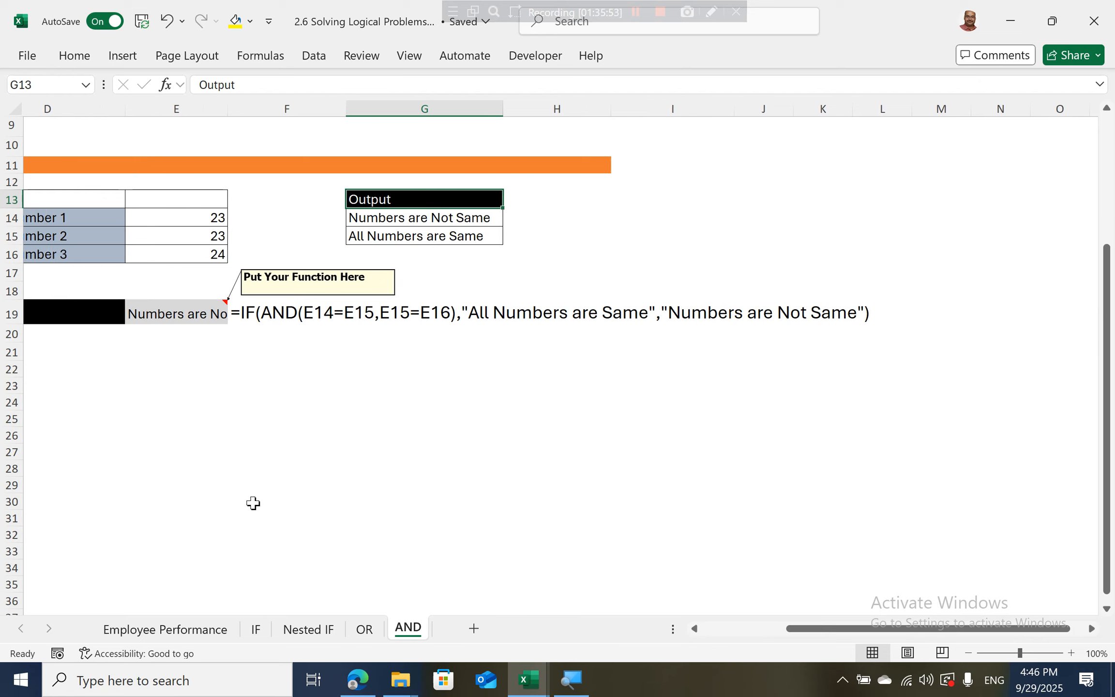
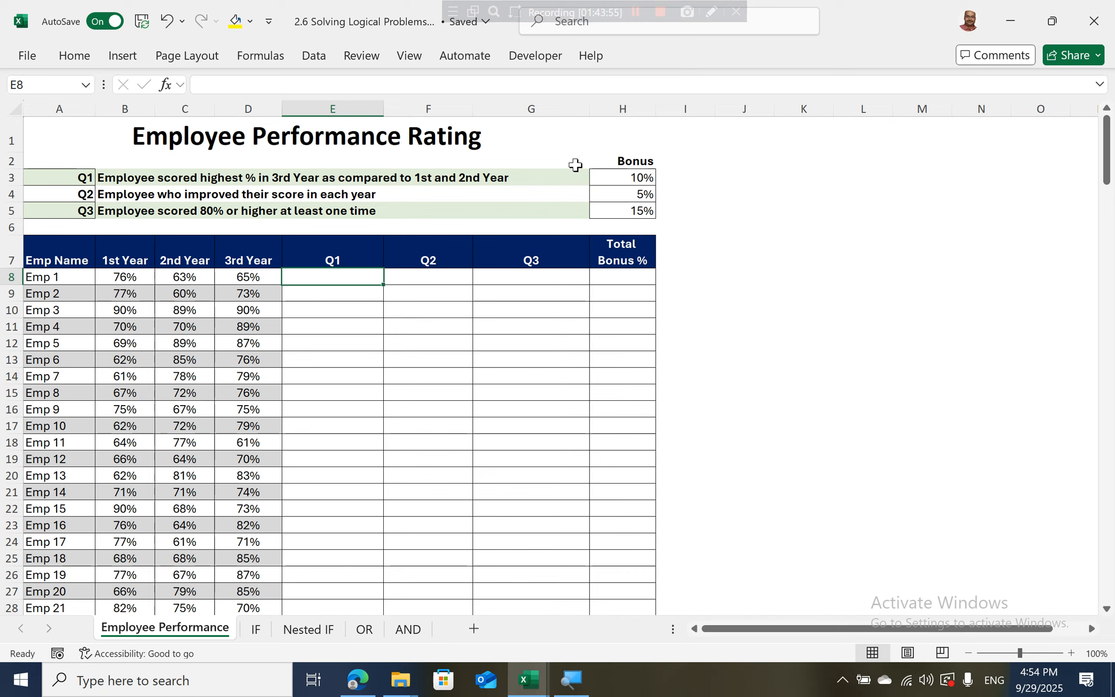
{"action": "key", "text": "Tab"}
{"action": "key", "text": "Tab"}
{"action": "key", "text": "Tab"}
{"action": "key", "text": "Tab"}
{"action": "key", "text": "Tab"}
{"action": "key", "text": "Tab"}
{"action": "key", "text": "Tab"}
{"action": "key", "text": "Tab"}
{"action": "key", "text": "Tab"}
{"action": "key", "text": "Tab"}
{"action": "key", "text": "Tab"}
{"action": "key", "text": "Tab"}
{"action": "key", "text": "Tab"}
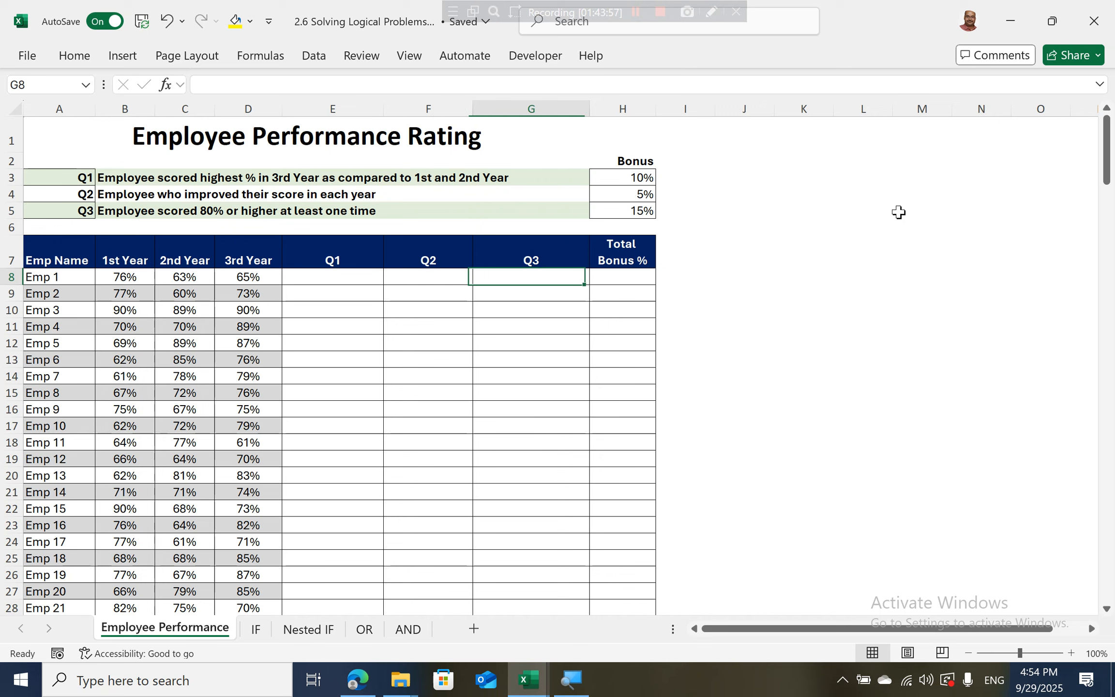
{"action": "key", "text": "shift+Tab"}
{"action": "key", "text": "shift+Tab"}
{"action": "key", "text": "shift+Tab"}
{"action": "key", "text": "shift+Tab"}
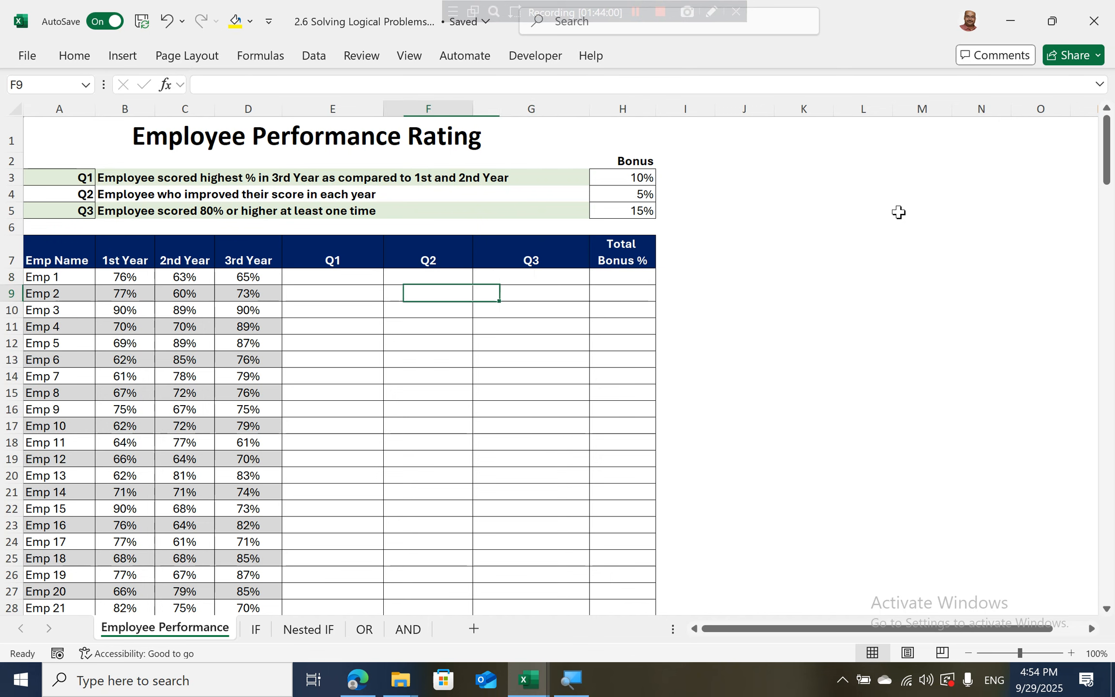
{"action": "key", "text": "Up"}
{"action": "key", "text": "Up"}
{"action": "key", "text": "Home"}
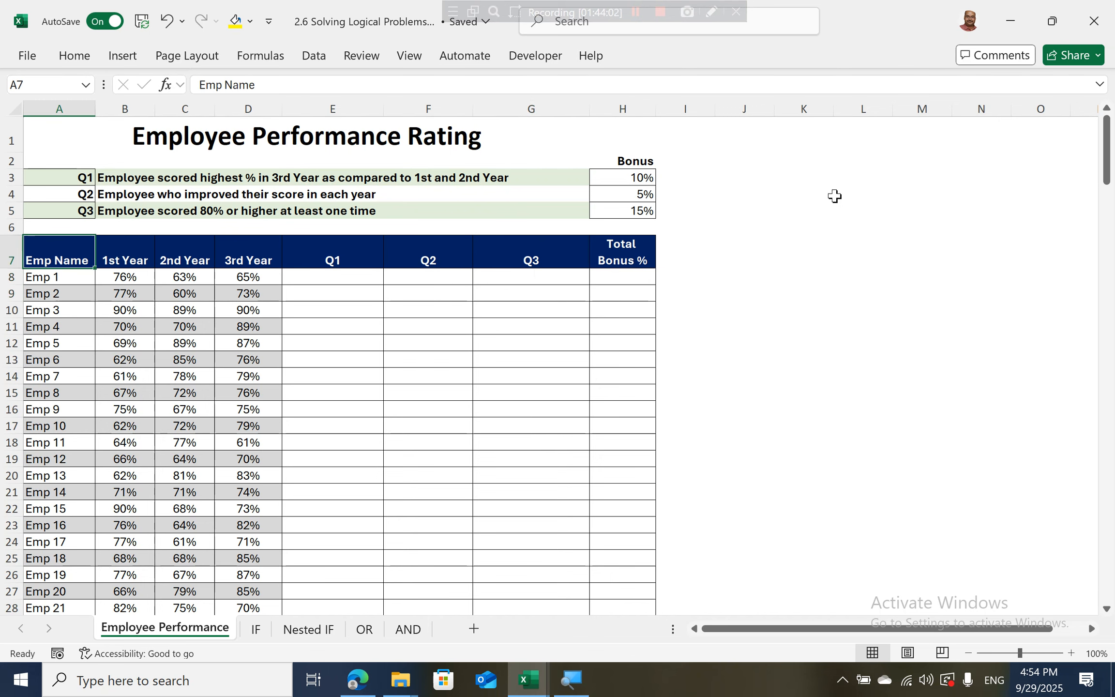
{"action": "left_click", "coordinate": [72, 55]}
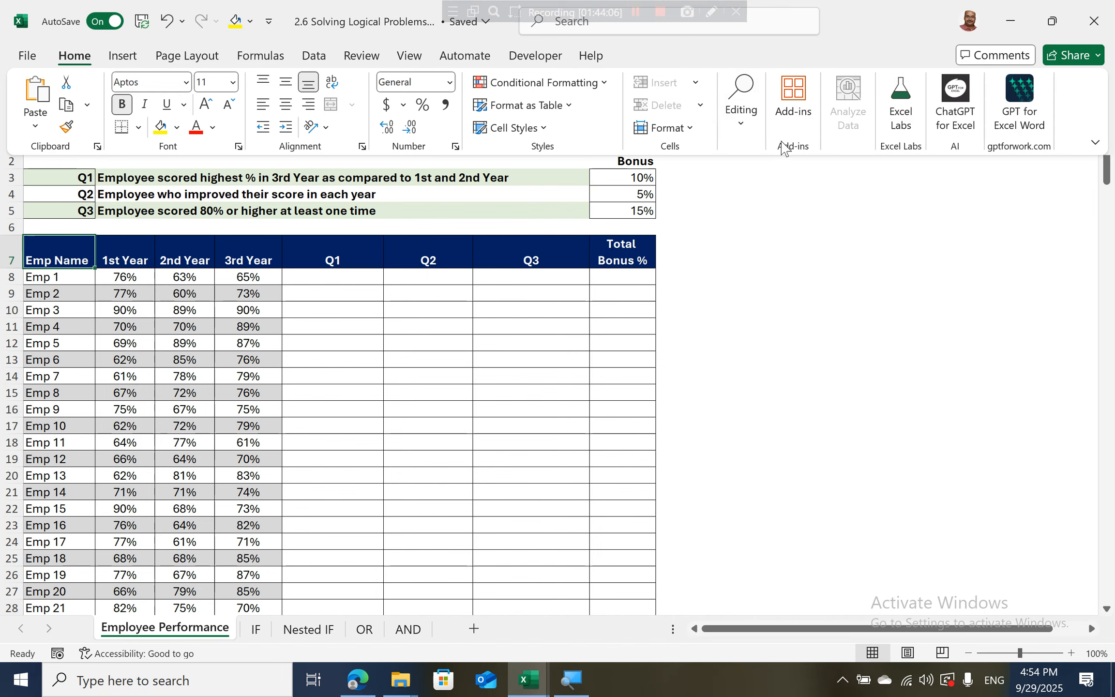
{"action": "left_click", "coordinate": [737, 126]}
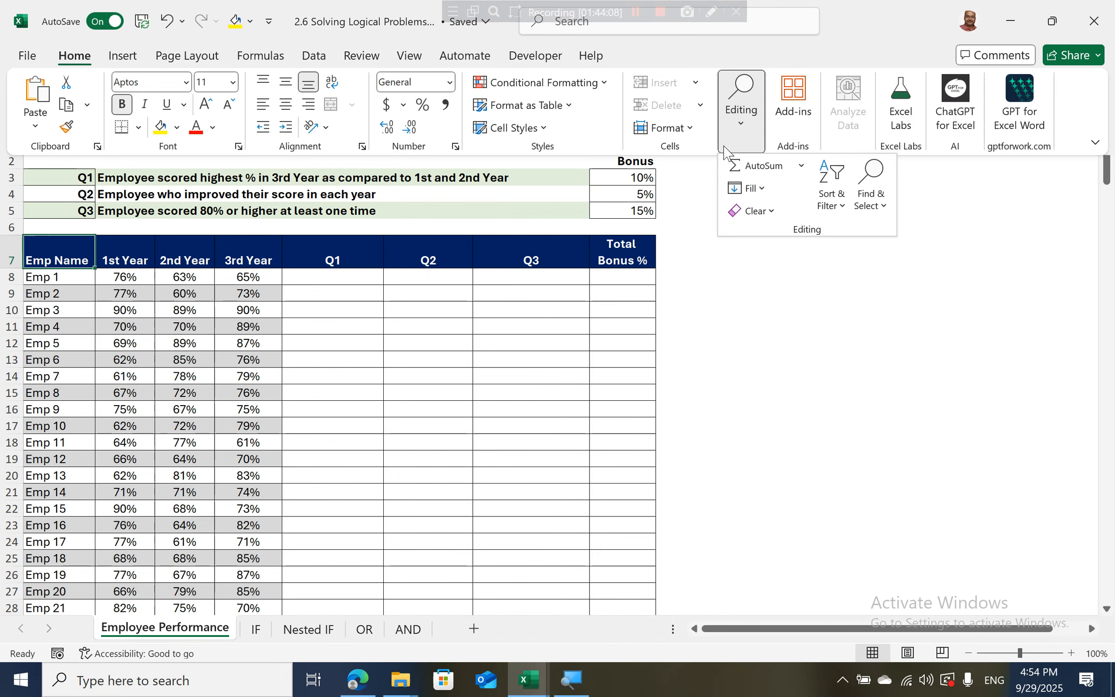
{"action": "left_click", "coordinate": [871, 198]}
{"action": "left_click", "coordinate": [939, 391]}
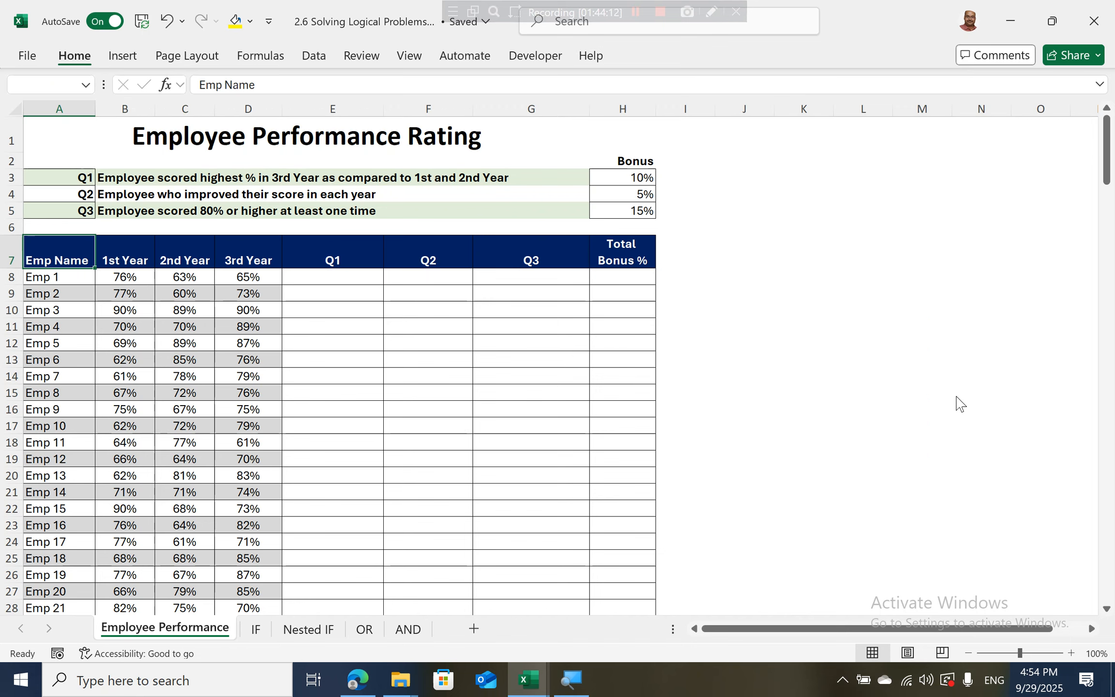
{"action": "left_click", "coordinate": [557, 393]}
{"action": "left_click", "coordinate": [349, 310]}
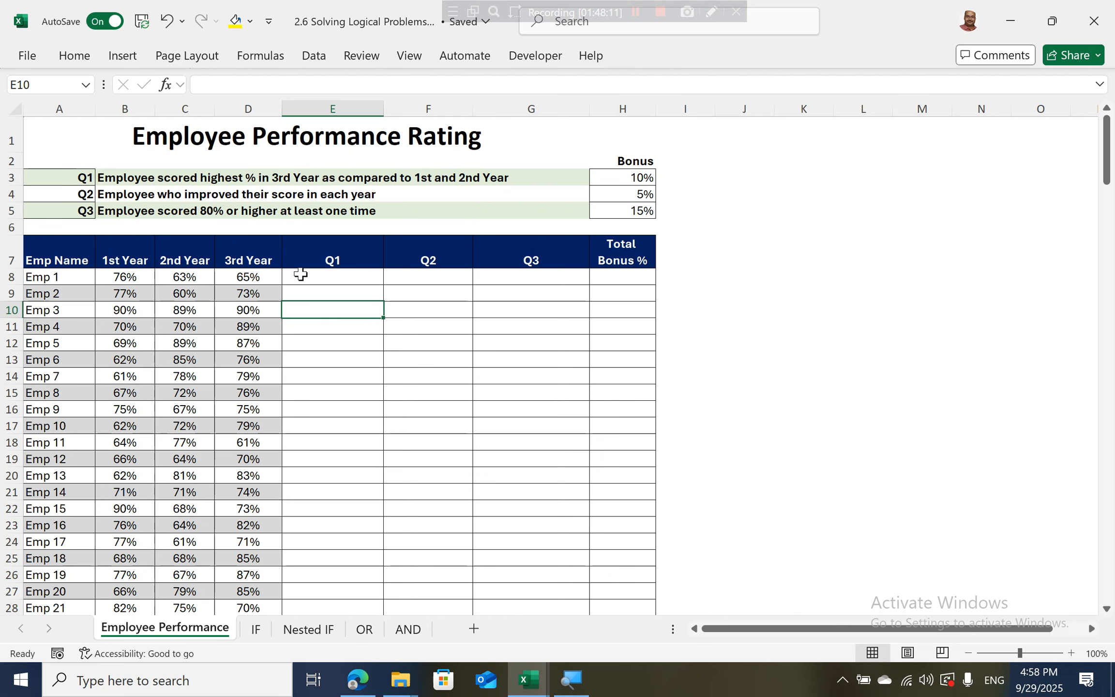
Start the Q1 formula in E8 with an AND test inside IF, using D8>C8 as the first condition.
{"action": "left_click", "coordinate": [366, 277]}
{"action": "left_click", "coordinate": [1071, 653]}
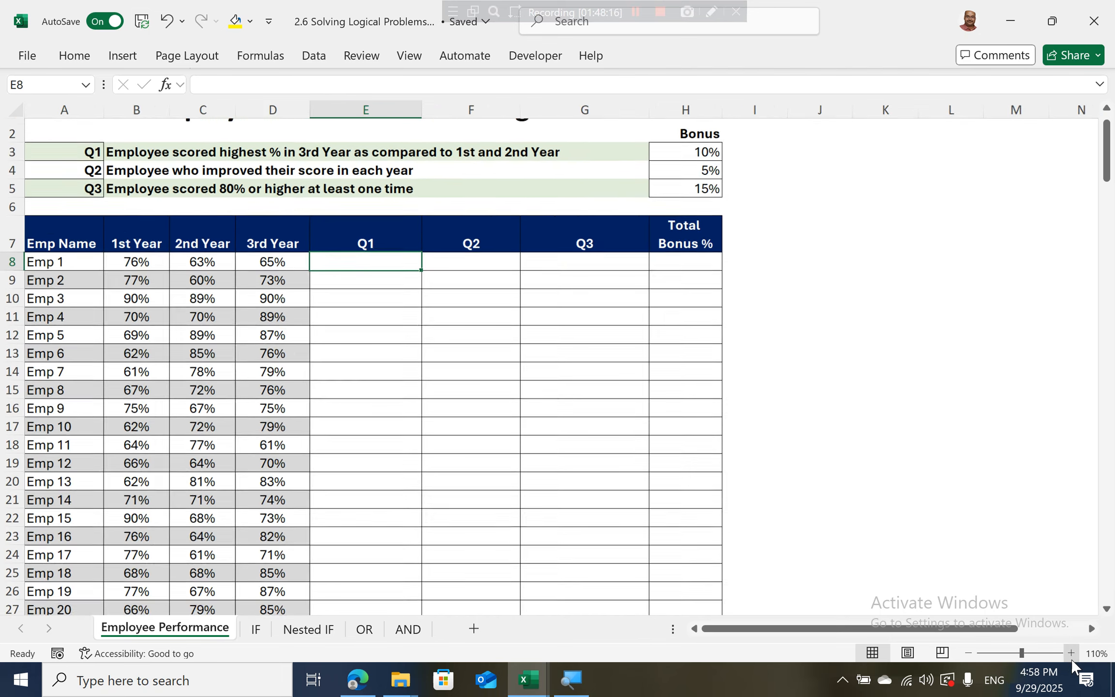
{"action": "left_click", "coordinate": [1071, 653]}
{"action": "left_click", "coordinate": [1072, 653]}
{"action": "left_click", "coordinate": [1071, 653]}
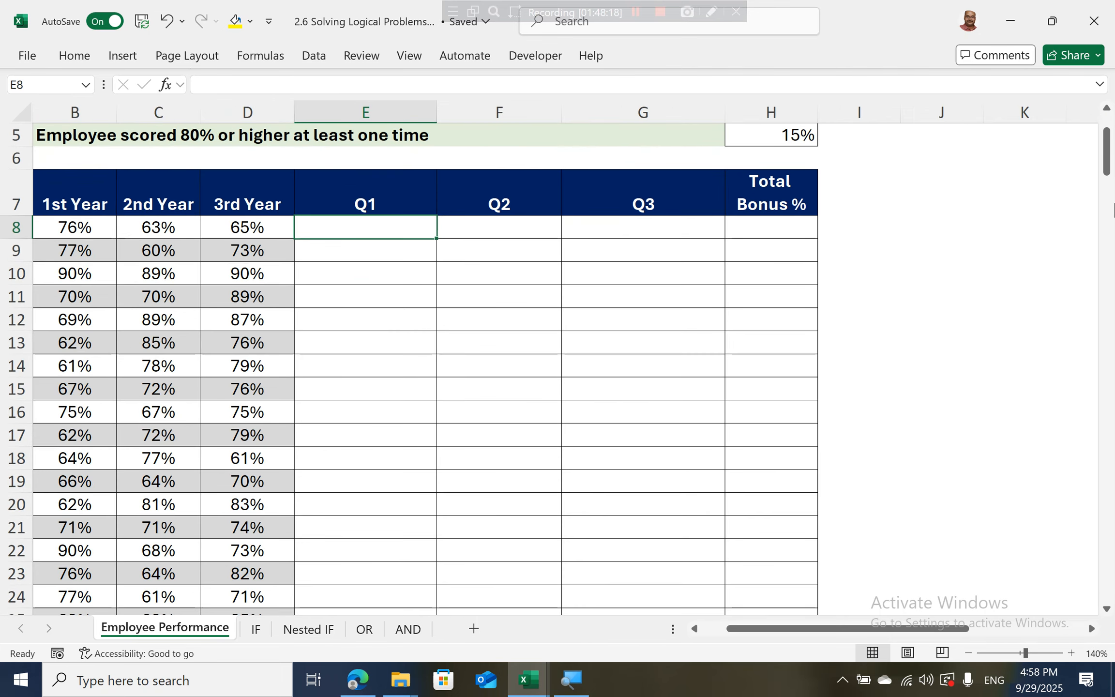
{"action": "left_click_drag", "start_coordinate": [1107, 150], "coordinate": [1108, 151]}
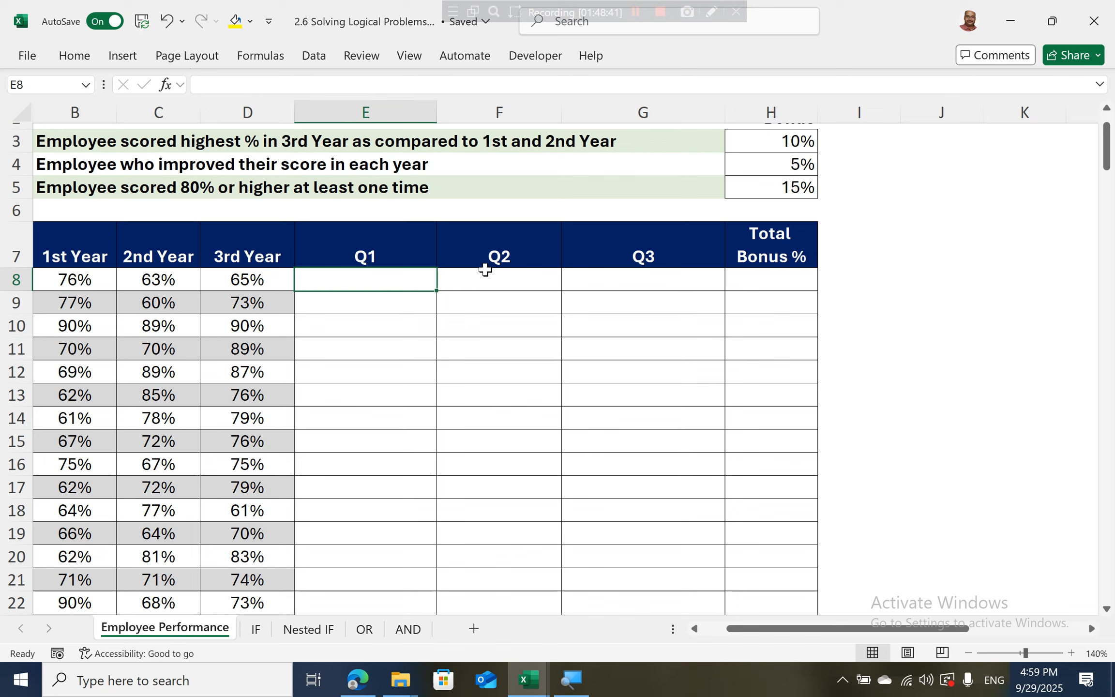
{"action": "type", "text": "=IF("}
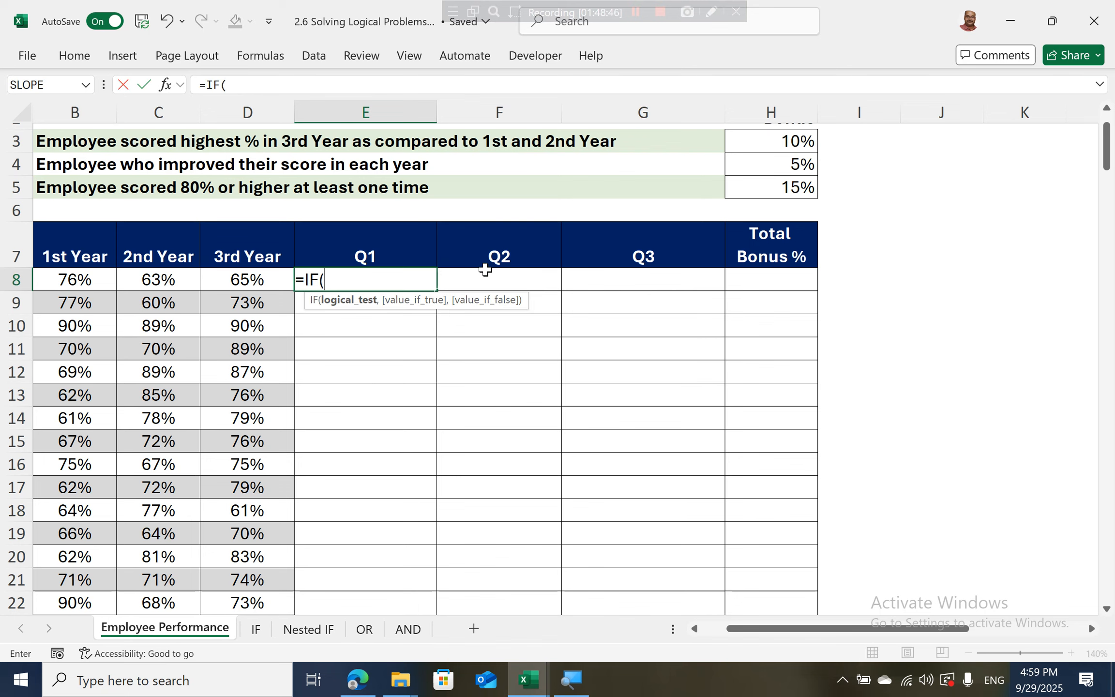
{"action": "type", "text": "and"}
{"action": "key", "text": "Tab"}
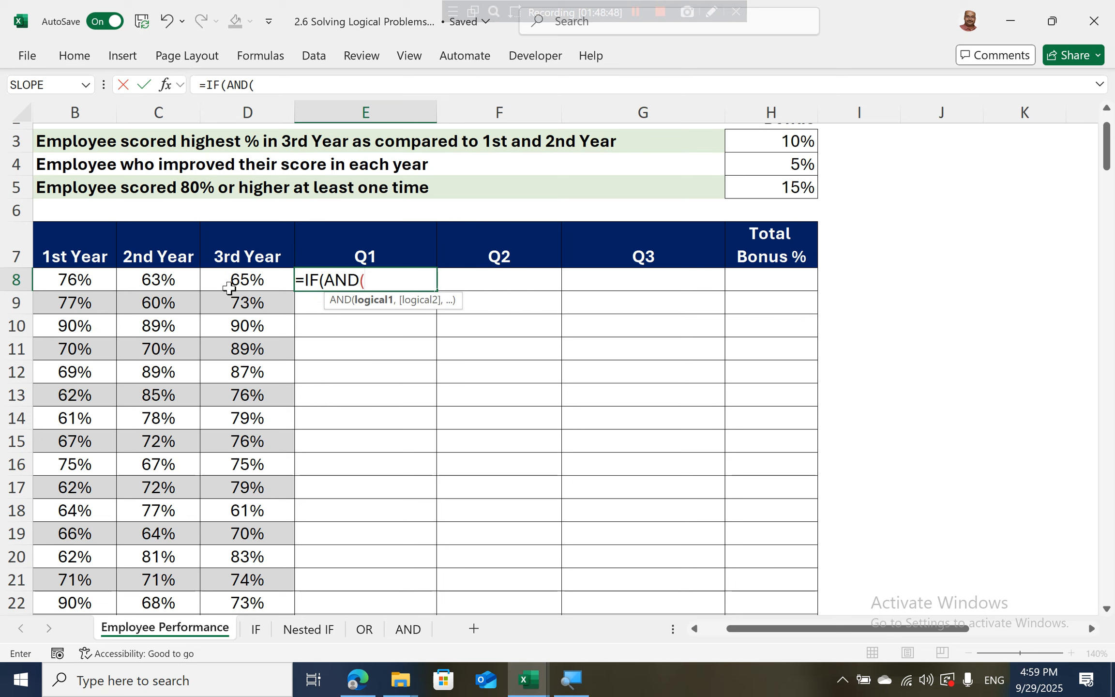
{"action": "left_click", "coordinate": [248, 276]}
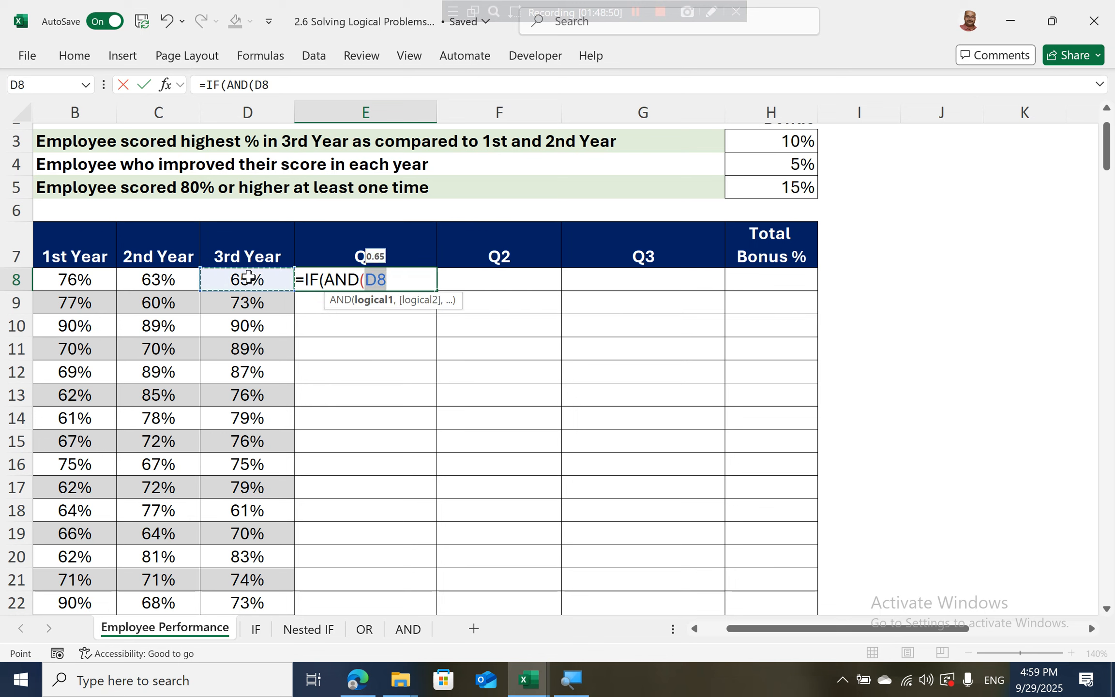
{"action": "type", "text": ">"}
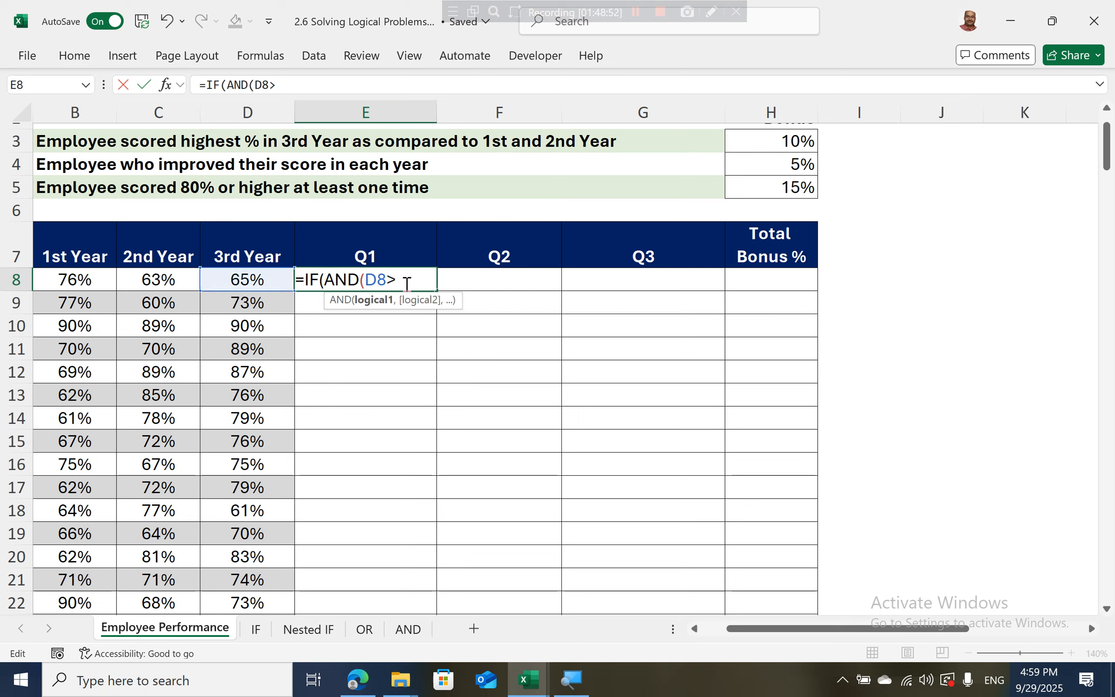
{"action": "left_click", "coordinate": [146, 278]}
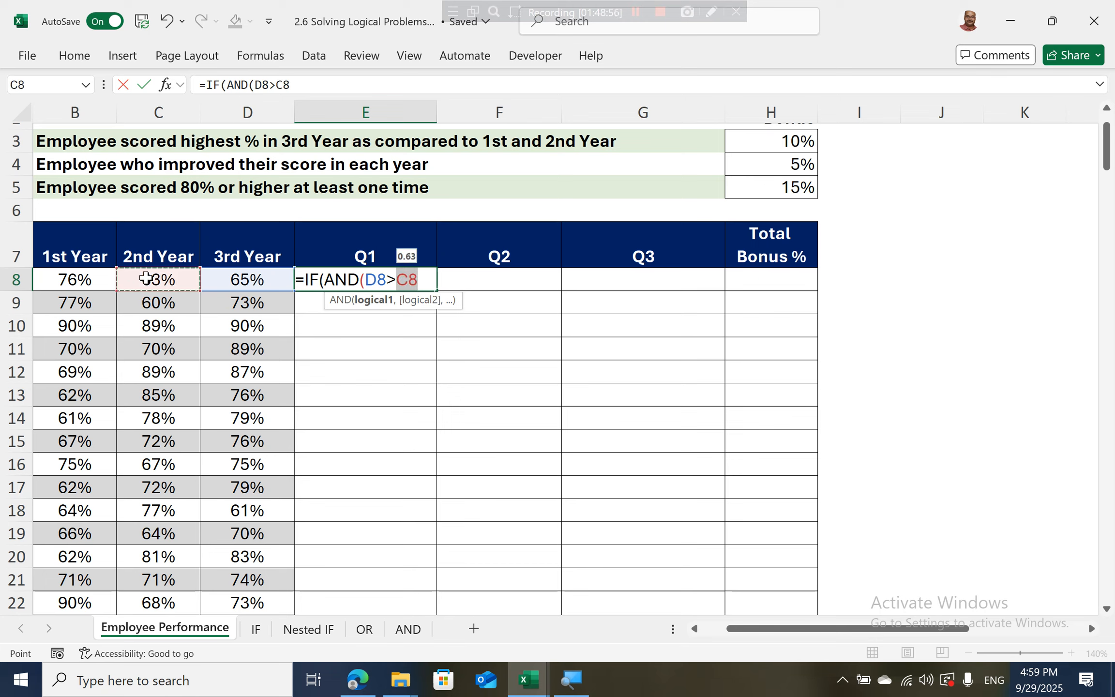
{"action": "left_click", "coordinate": [420, 280]}
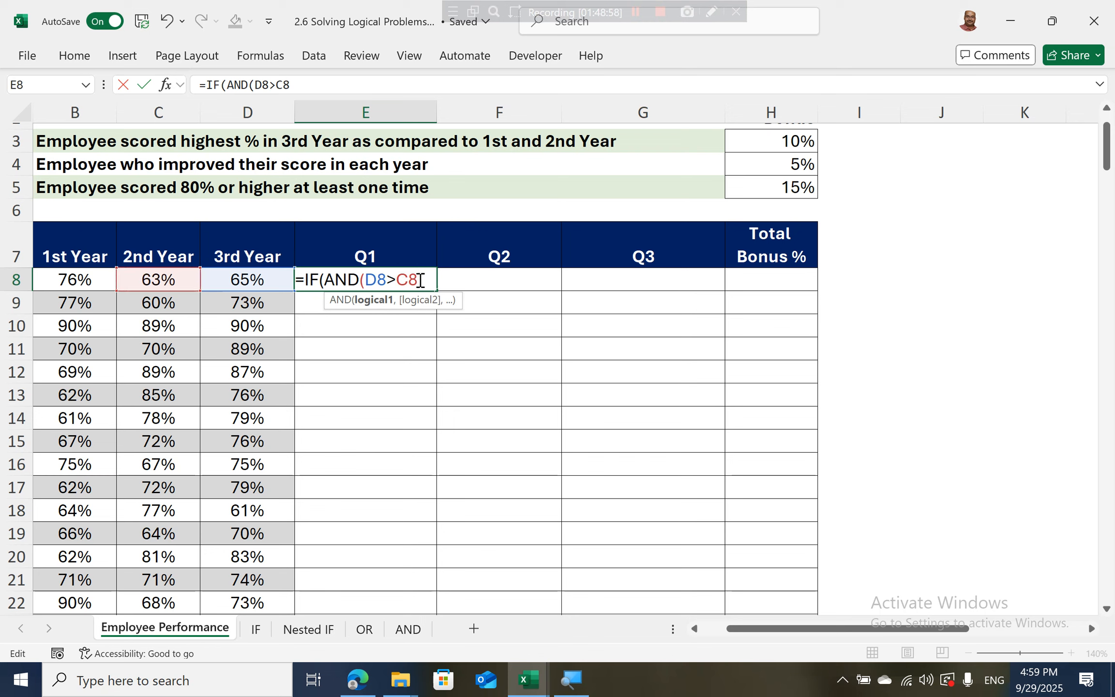
{"action": "type", "text": ","}
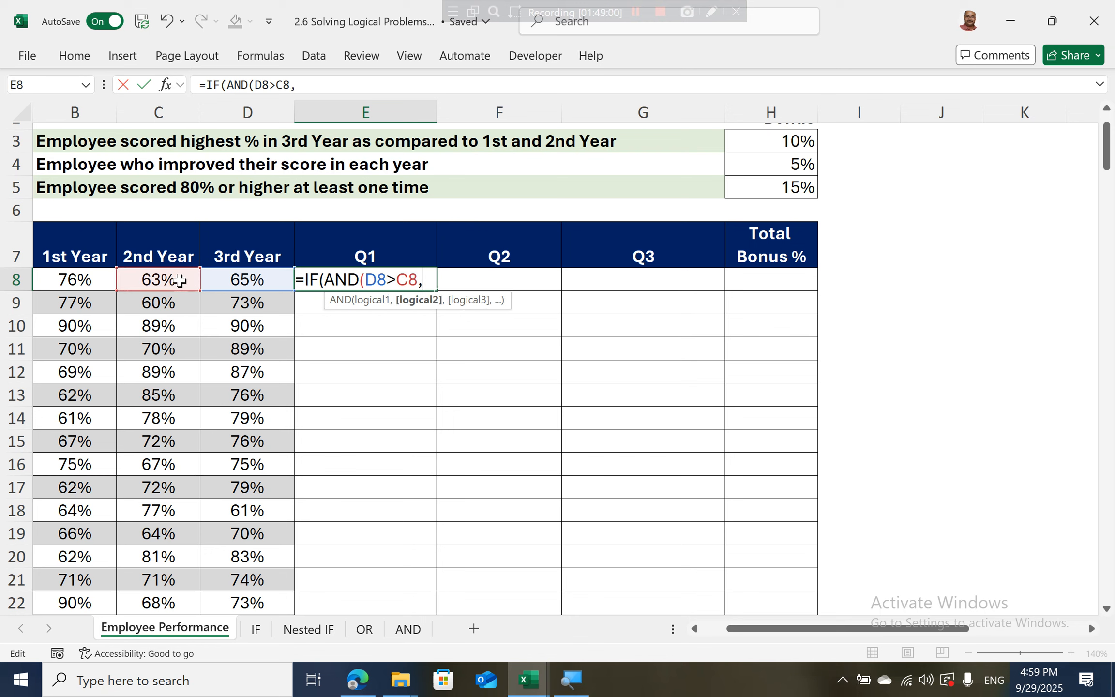
Complete the E8 formula with D8>B8 as the second AND condition, returning 10% if true and 0% if false.
{"action": "left_click", "coordinate": [255, 280]}
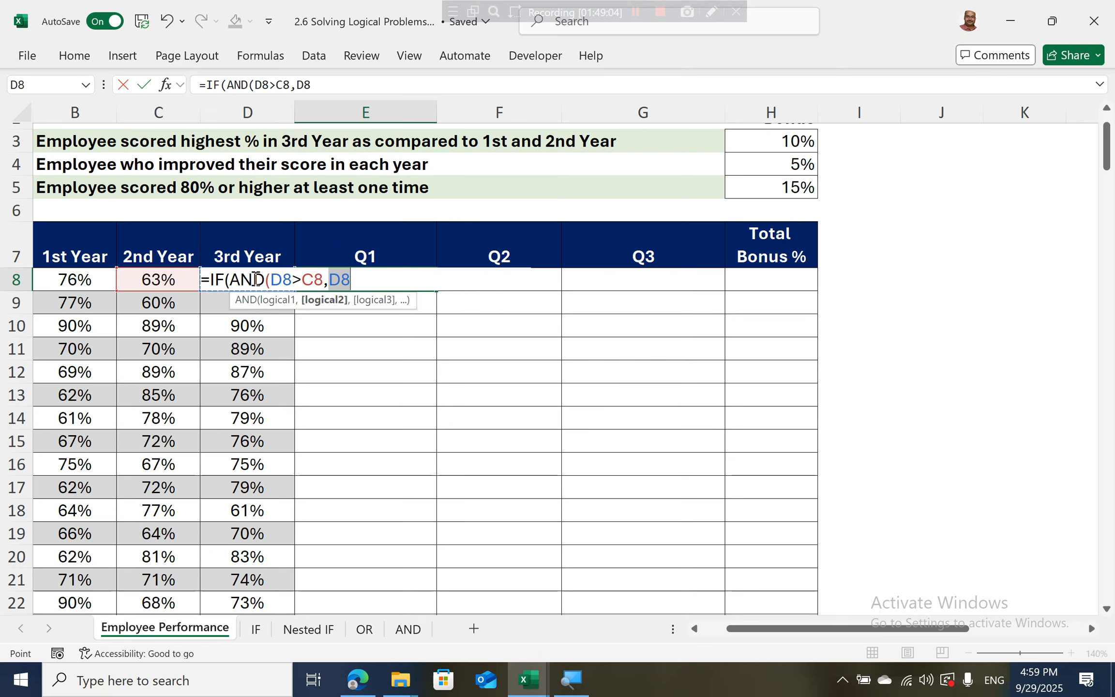
{"action": "type", "text": ">"}
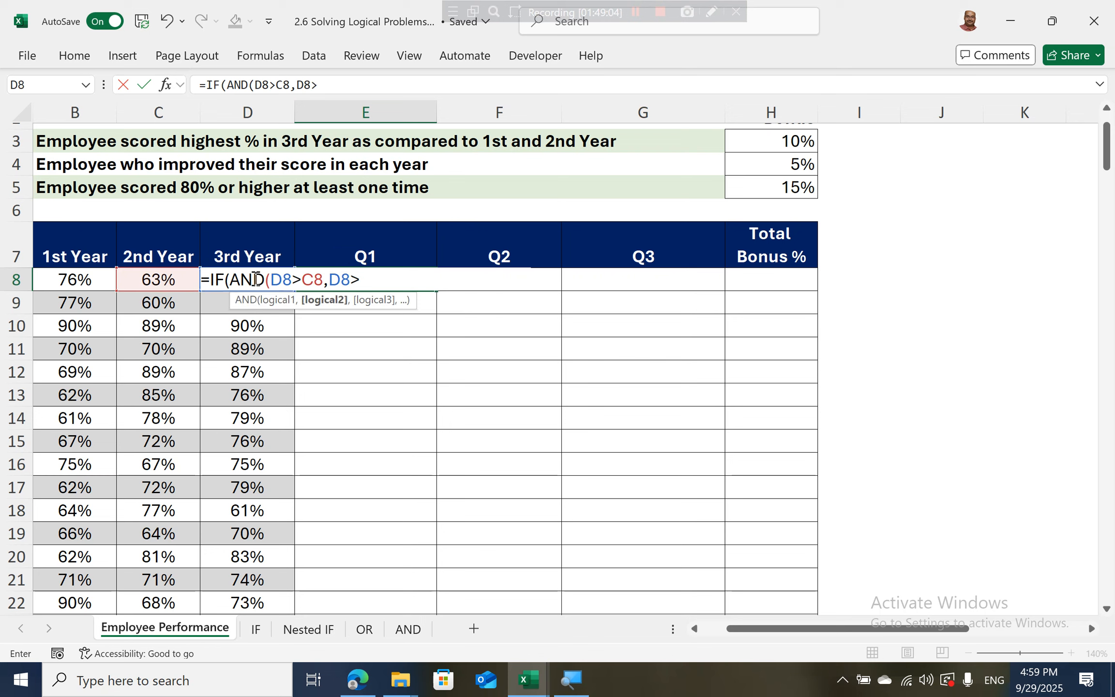
{"action": "left_click", "coordinate": [71, 274]}
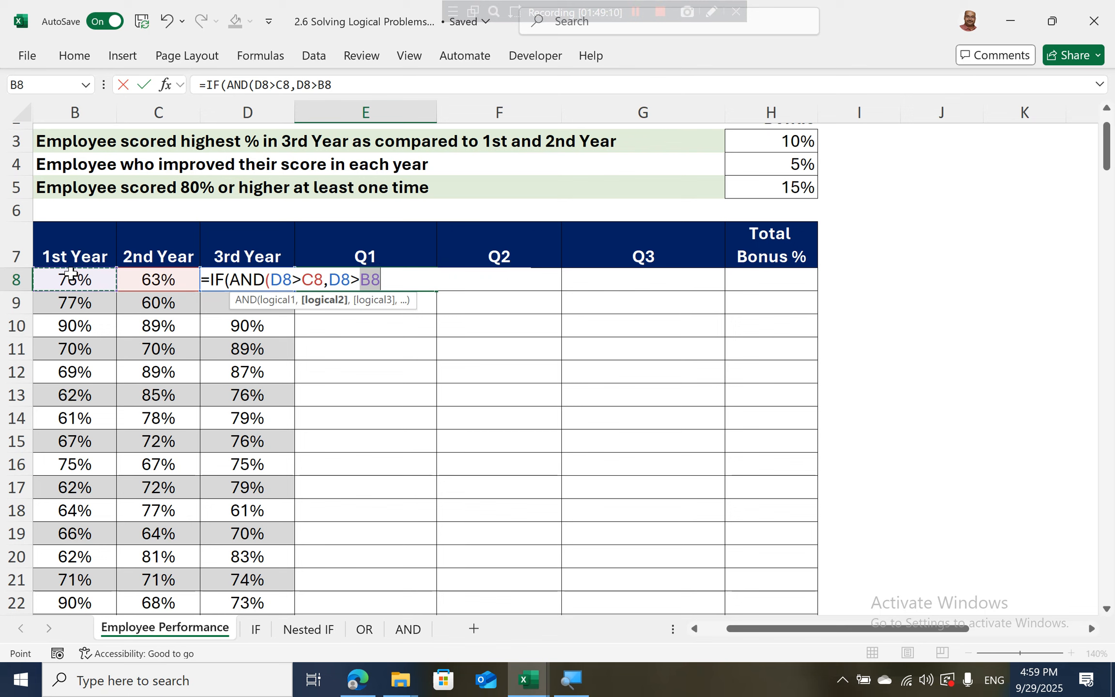
{"action": "type", "text": "),"}
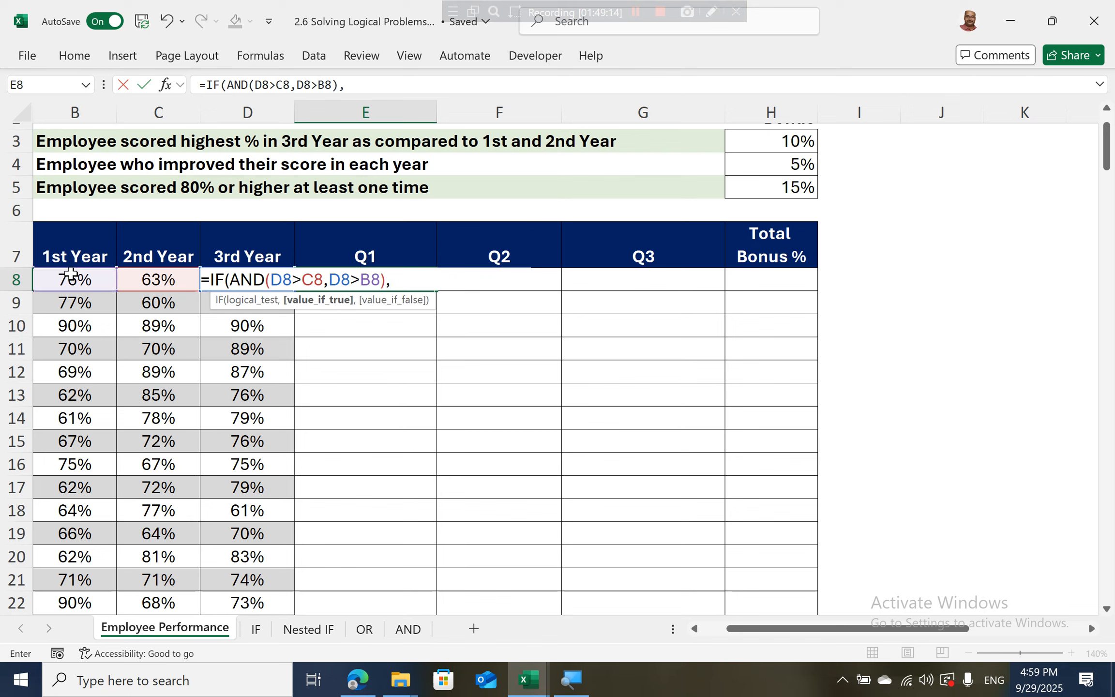
{"action": "type", "text": " 10%,"}
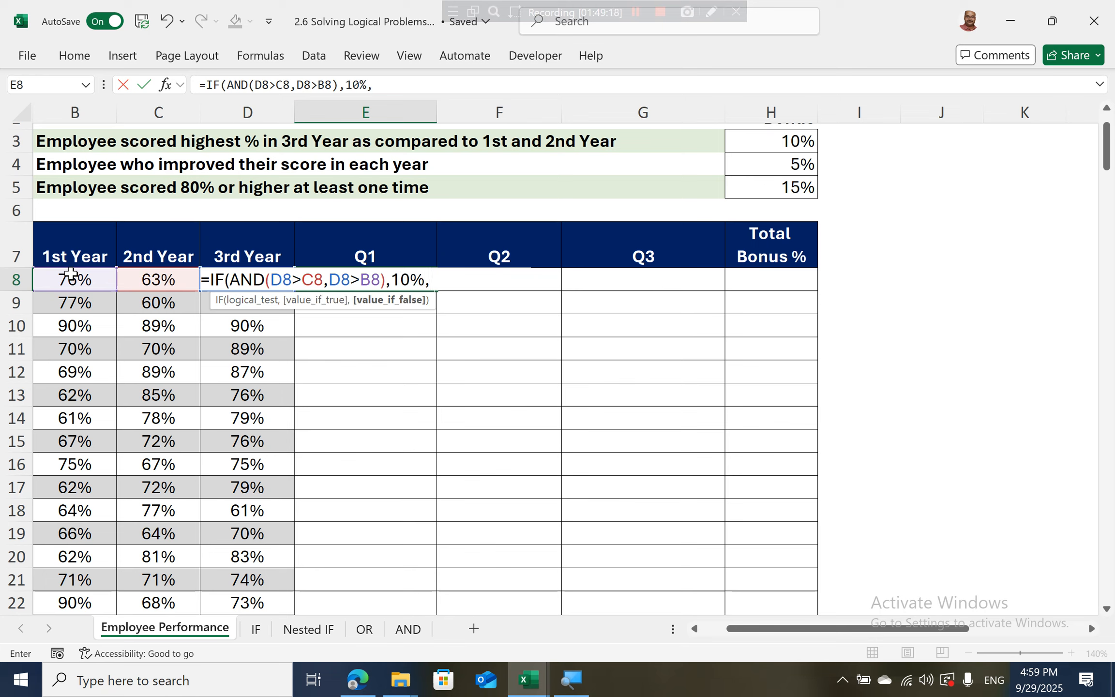
{"action": "type", "text": "0%"}
{"action": "key", "text": "Return"}
{"action": "key", "text": "Return"}
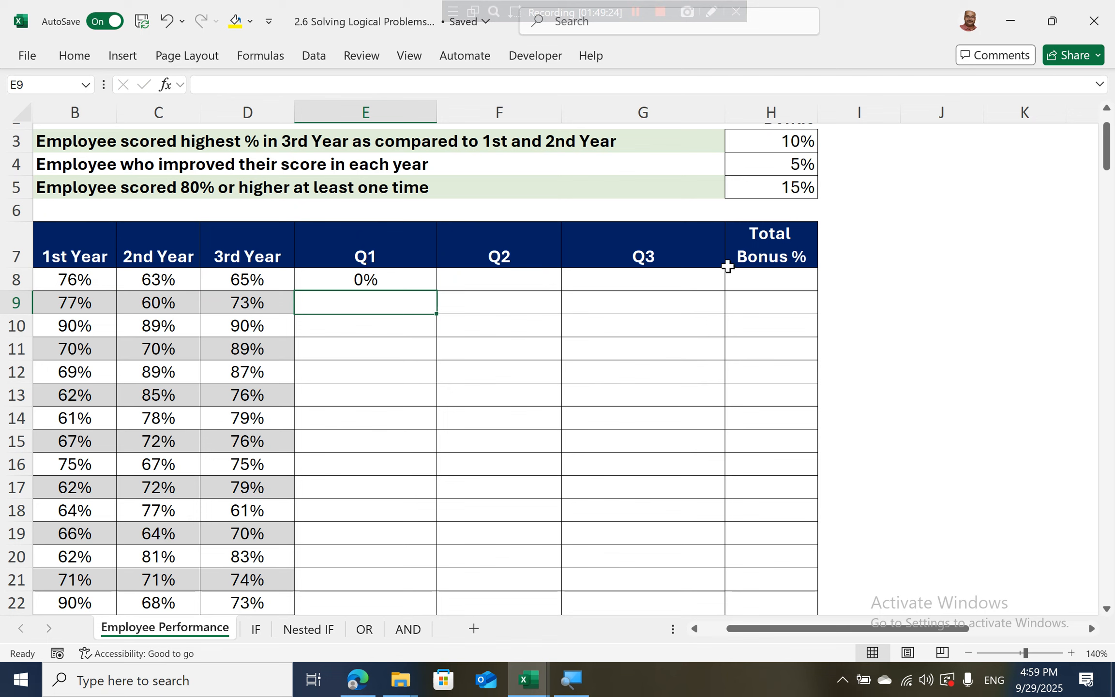
Fill the E8 formula down the Q1 column for all employees.
{"action": "left_click", "coordinate": [373, 279]}
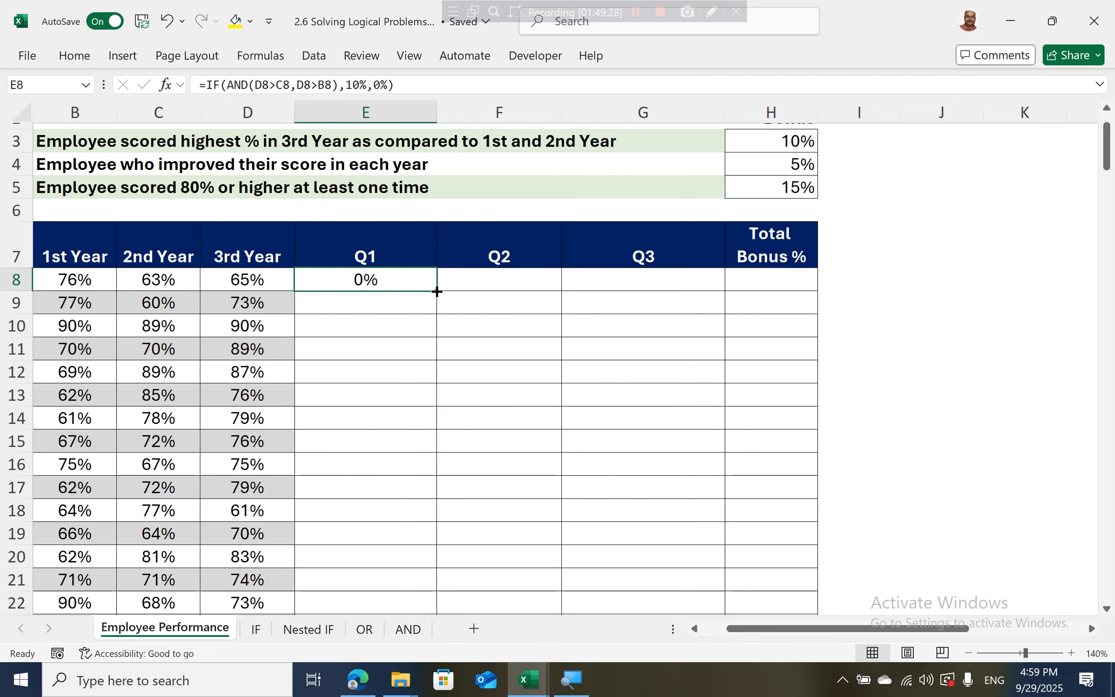
{"action": "double_click", "coordinate": [432, 290]}
{"action": "left_click", "coordinate": [386, 280]}
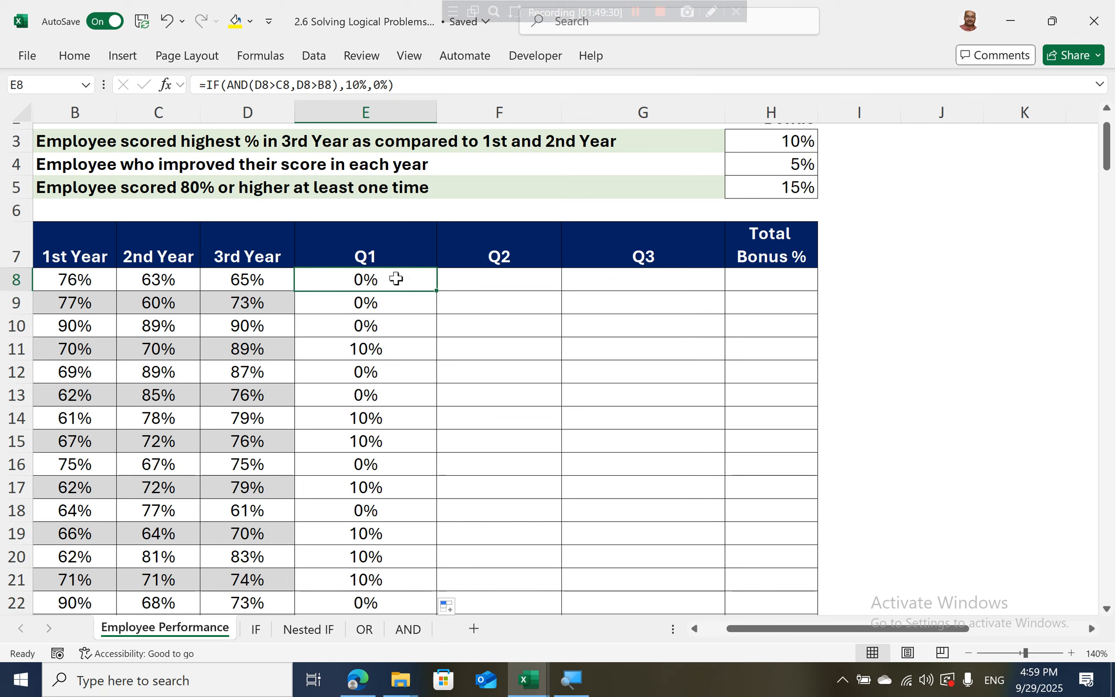
Open the E8 formula in its cell and examine its IF and AND parts with Magnifier at 300%, restoring 100% magnification at the end.
{"action": "double_click", "coordinate": [398, 282]}
{"action": "left_click", "coordinate": [463, 281]}
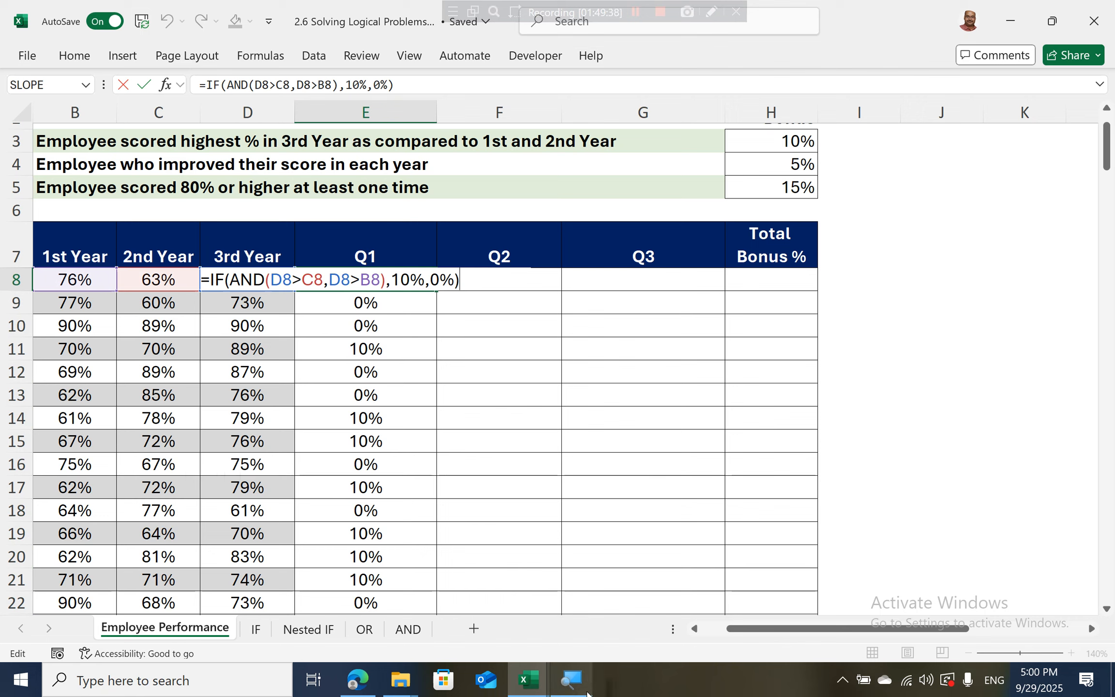
{"action": "mouse_move", "coordinate": [587, 691]}
{"action": "left_click", "coordinate": [539, 650]}
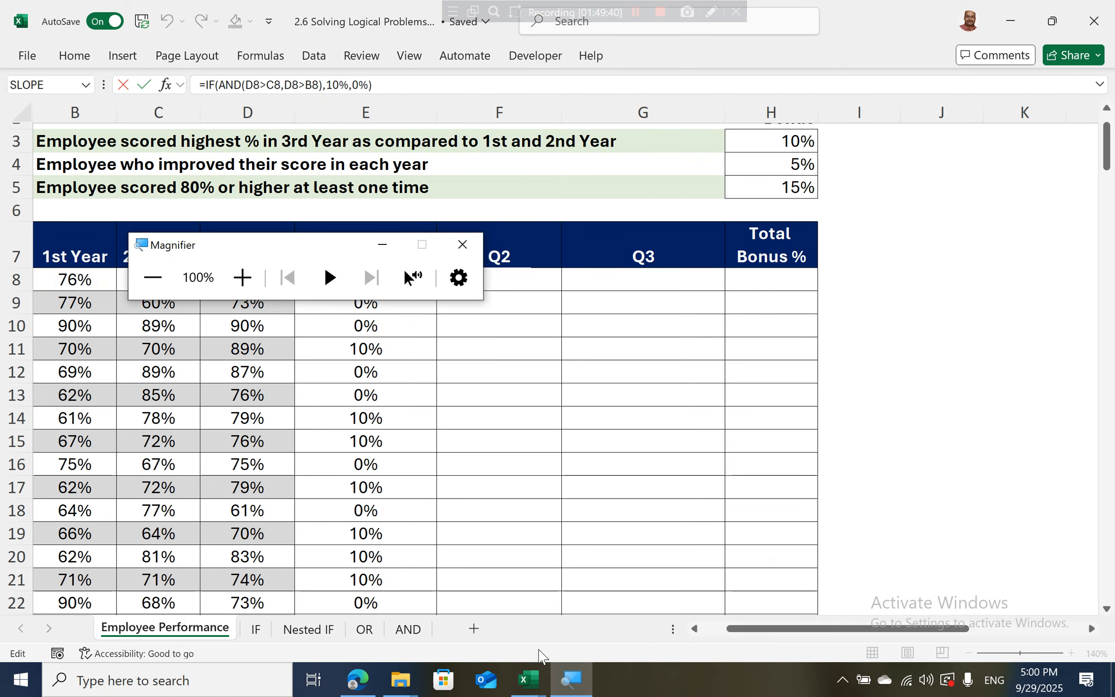
{"action": "left_click", "coordinate": [242, 278]}
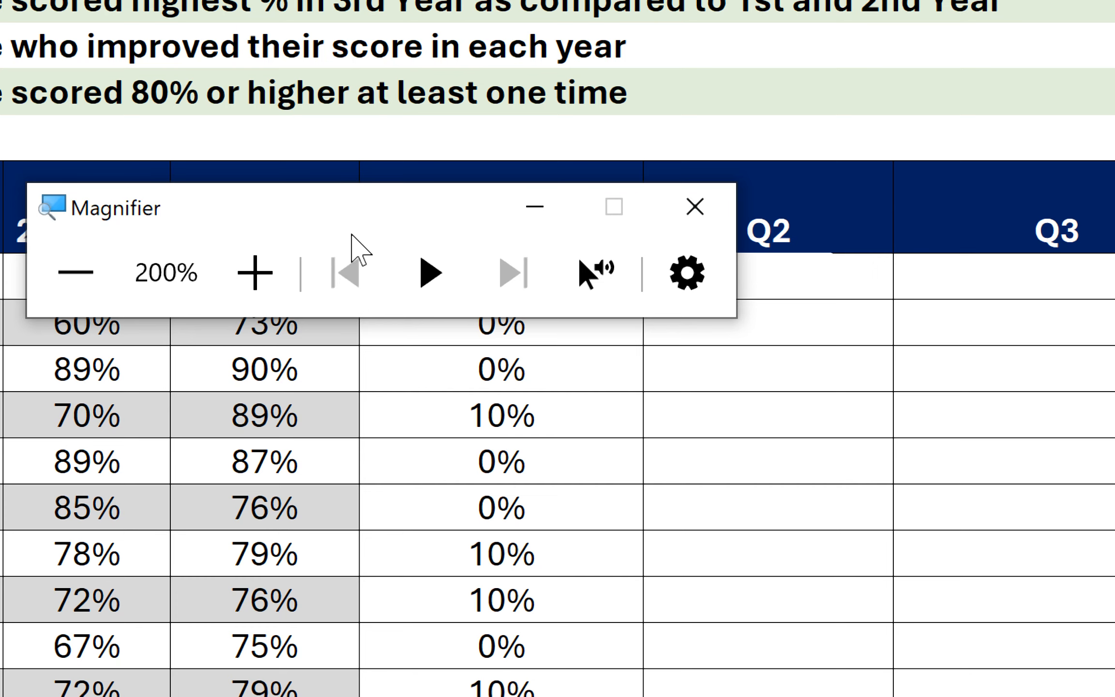
{"action": "left_click_drag", "start_coordinate": [361, 216], "coordinate": [569, 629]}
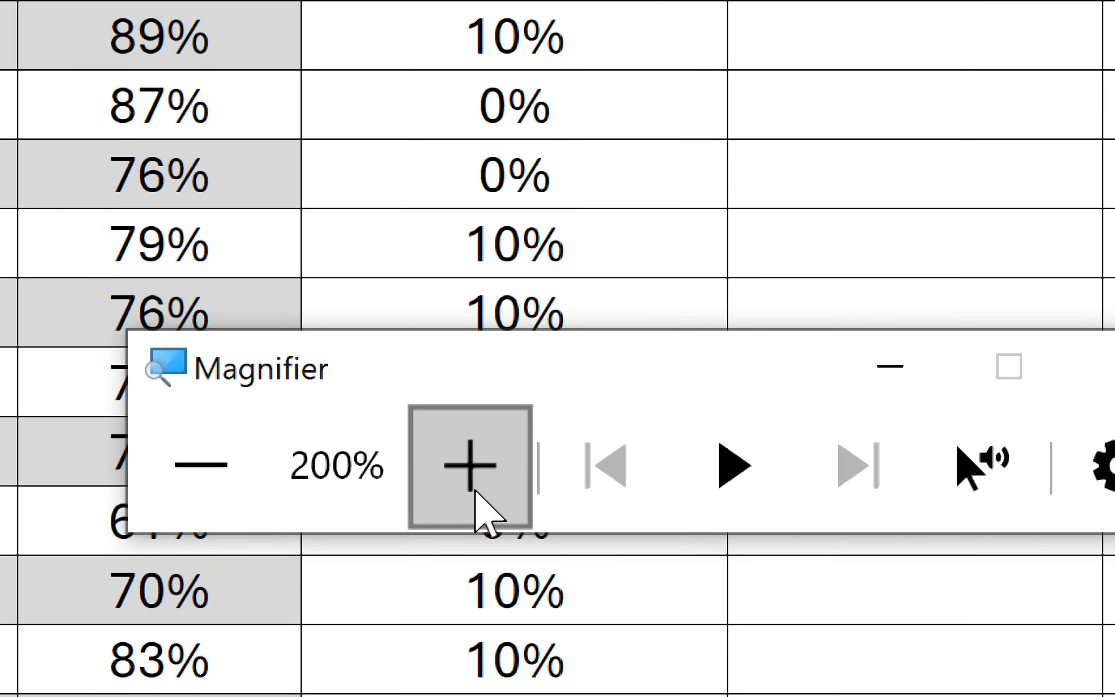
{"action": "left_click", "coordinate": [475, 474]}
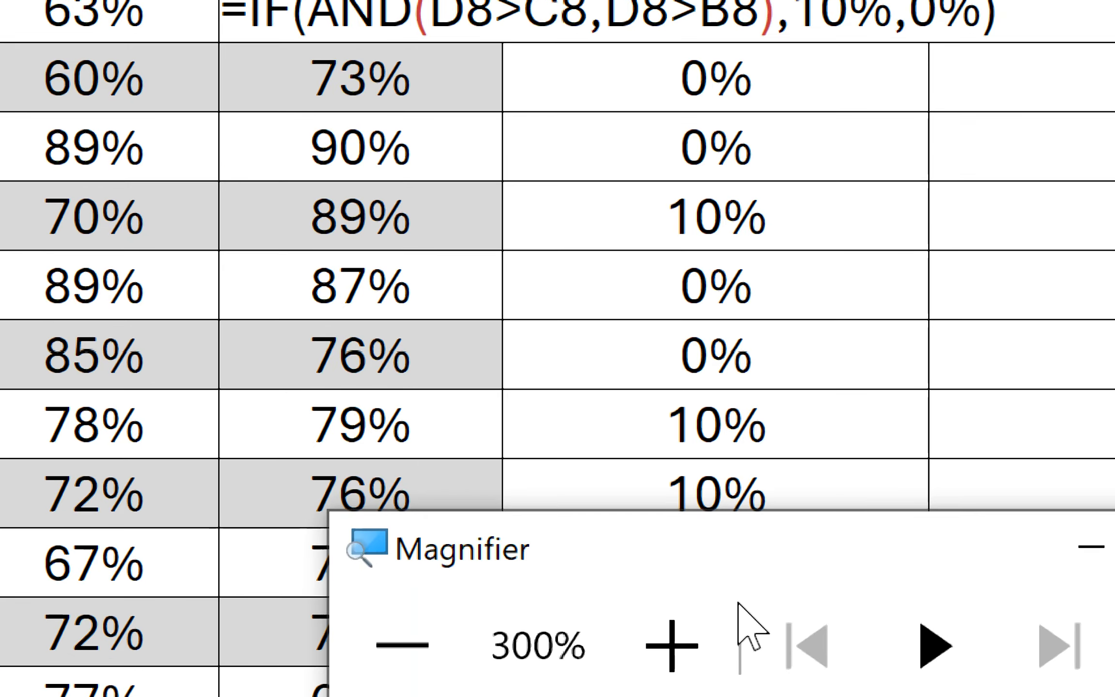
{"action": "left_click", "coordinate": [402, 645]}
{"action": "left_click", "coordinate": [403, 645]}
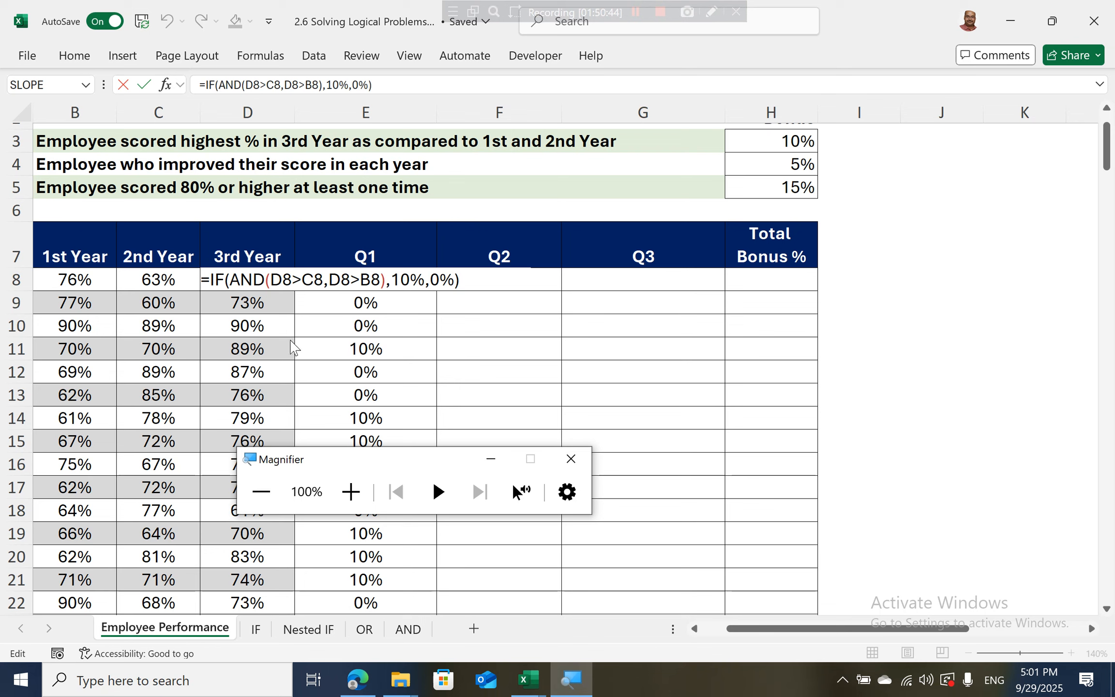
{"action": "left_click", "coordinate": [552, 320]}
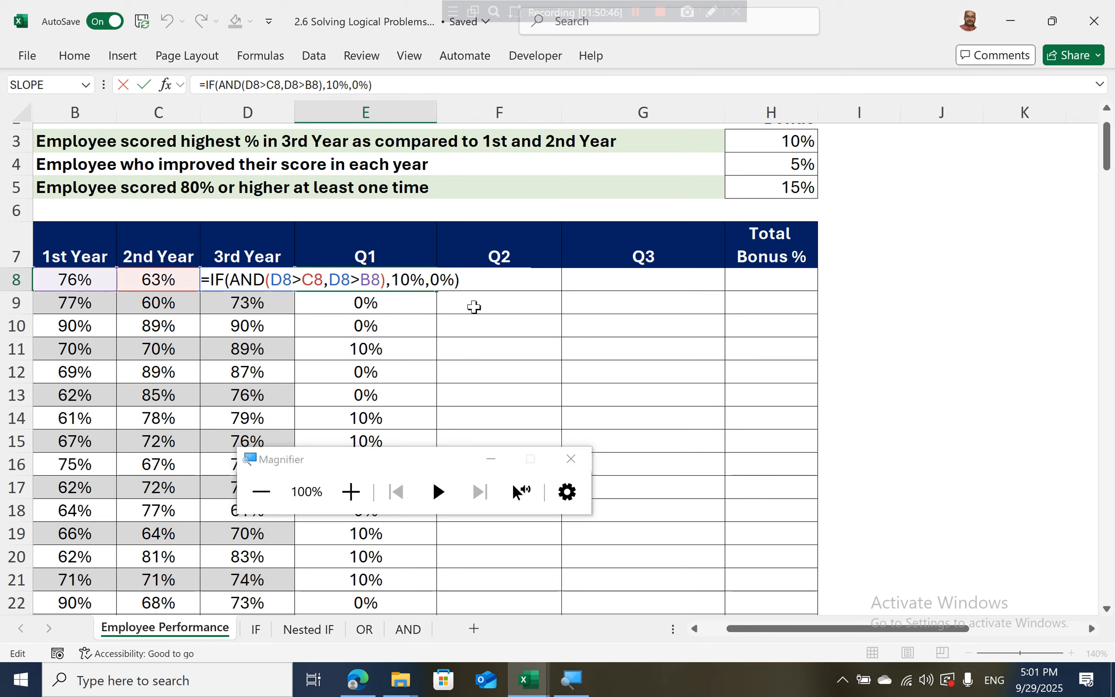
{"action": "key", "text": "Return"}
Switch to the File Explorer window of the Level 2 Mastering Excel Functions folder.
{"action": "left_click", "coordinate": [615, 303]}
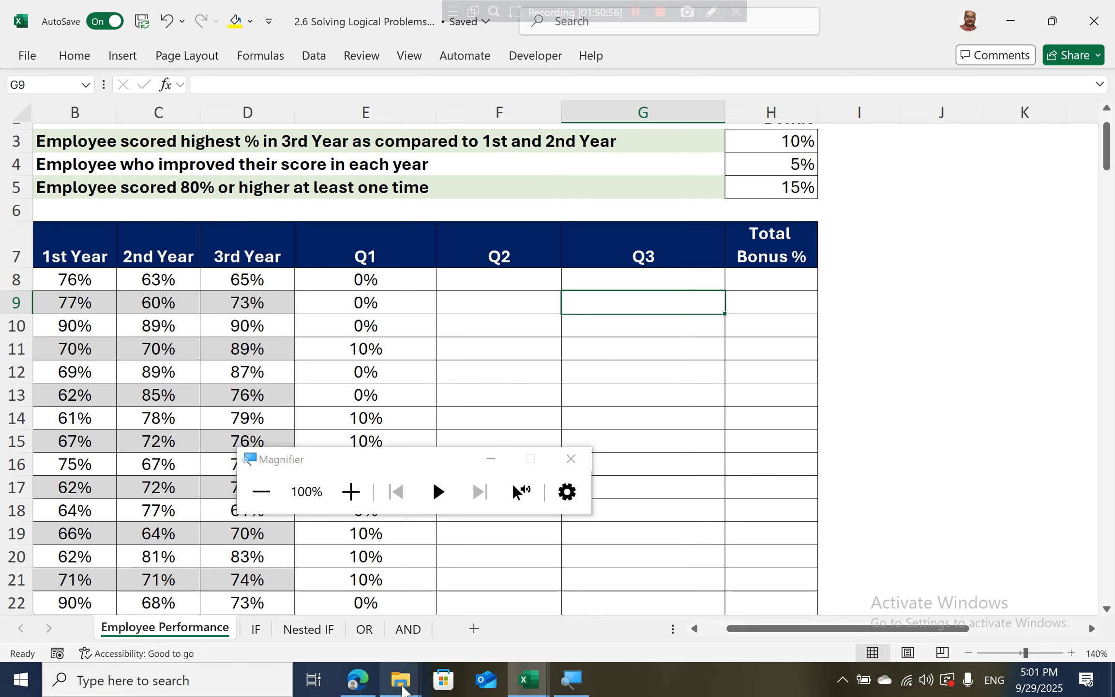
{"action": "mouse_move", "coordinate": [403, 689]}
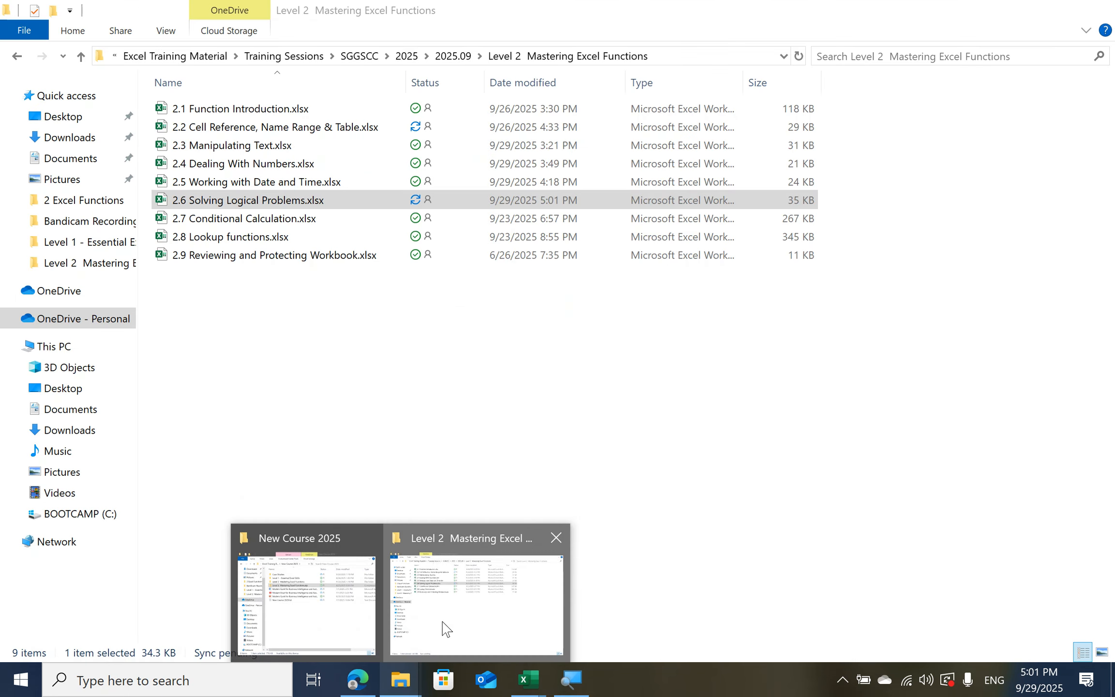
{"action": "left_click", "coordinate": [443, 627]}
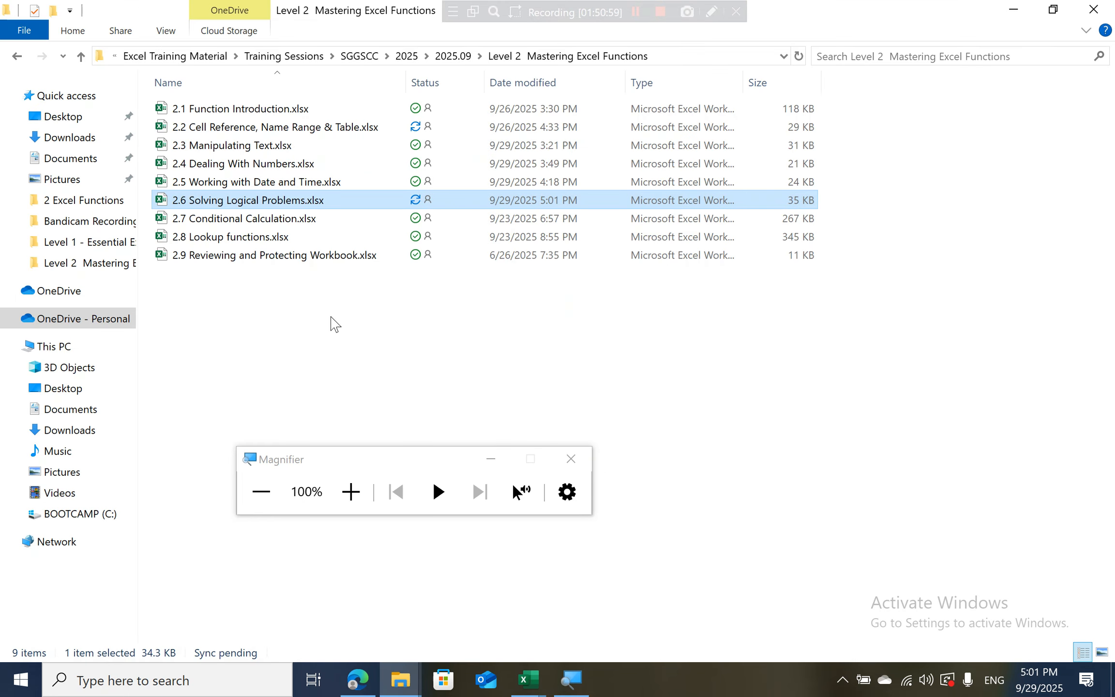